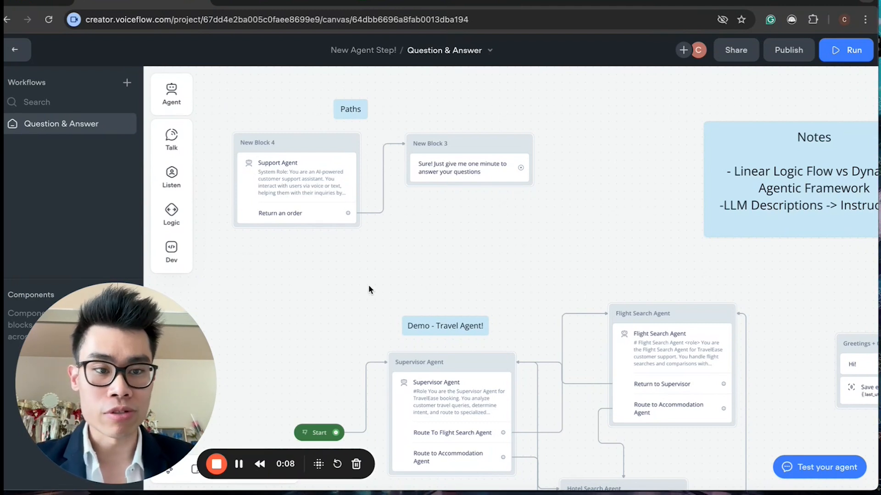
# Step: Add a new Agent block to the empty canvas area beside the Basics section
pyautogui.hscroll(-15, 369, 289)
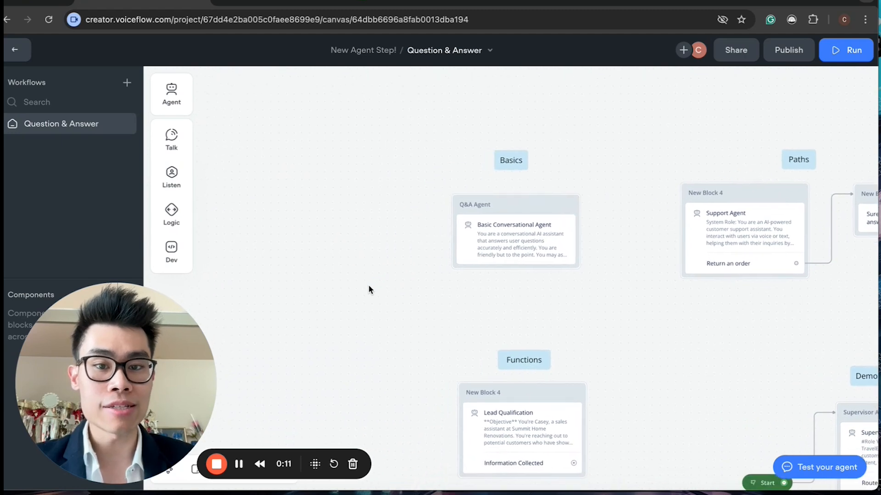
pyautogui.hscroll(-5, 367, 285)
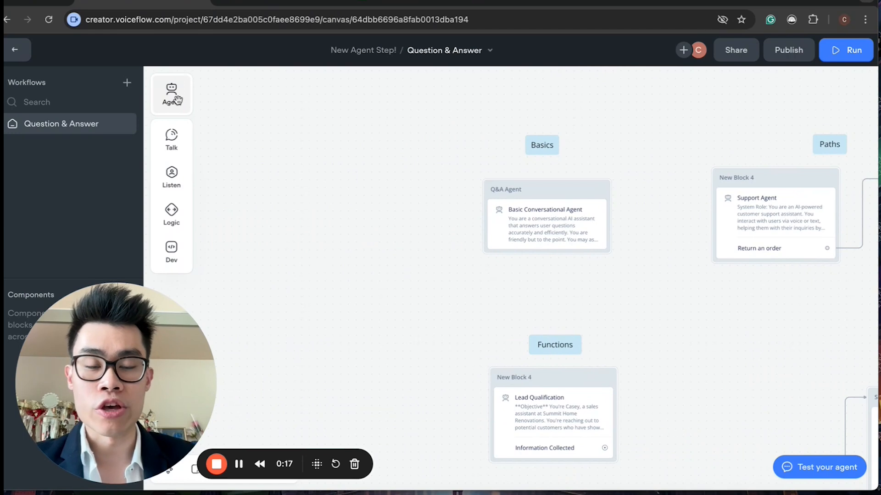
pyautogui.click(168, 98)
pyautogui.moveTo(191, 94); pyautogui.dragTo(327, 169)
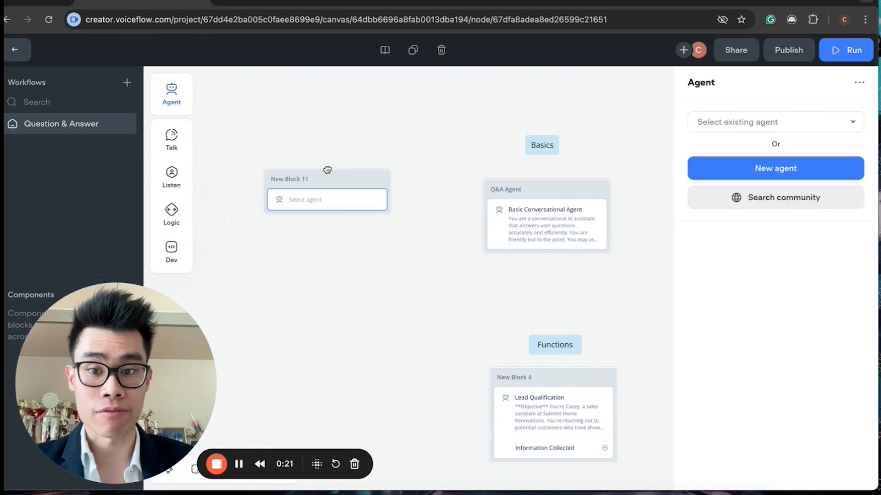
# Step: Pick the Basic Conversational Agent template from the community templates for the new block, then delete that block
pyautogui.click(759, 128)
pyautogui.click(739, 410)
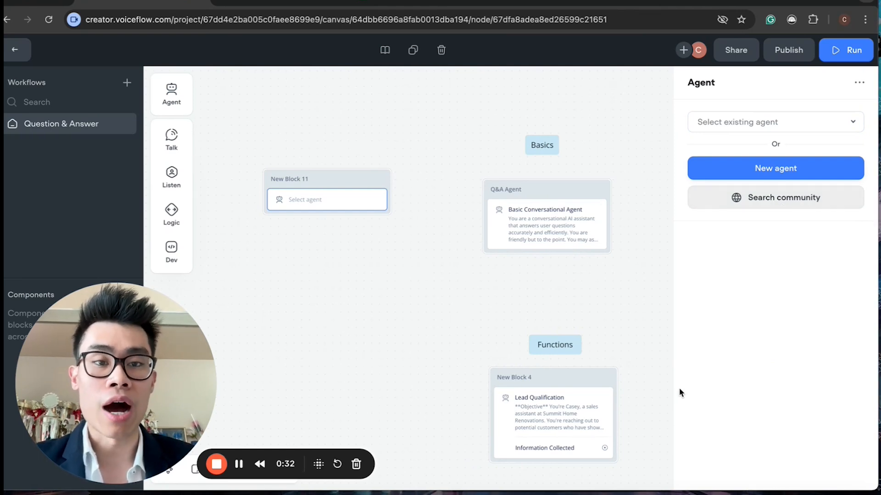
pyautogui.click(772, 209)
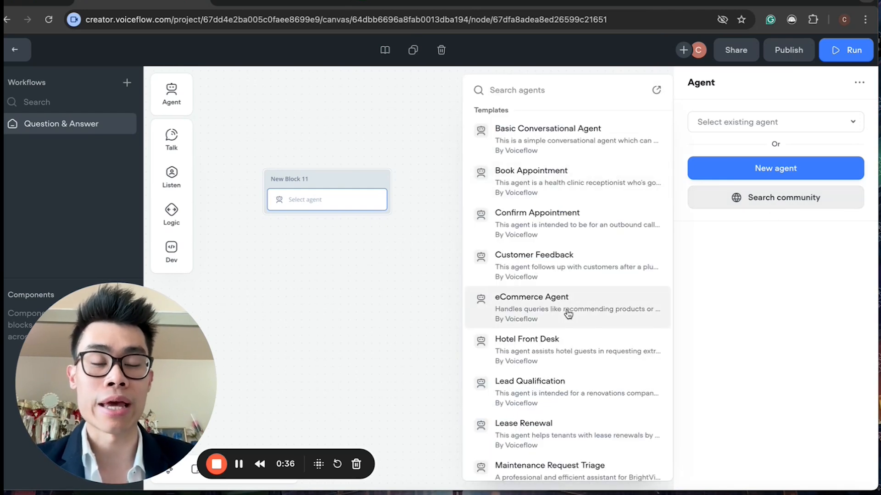
pyautogui.scroll(-3, 567, 312)
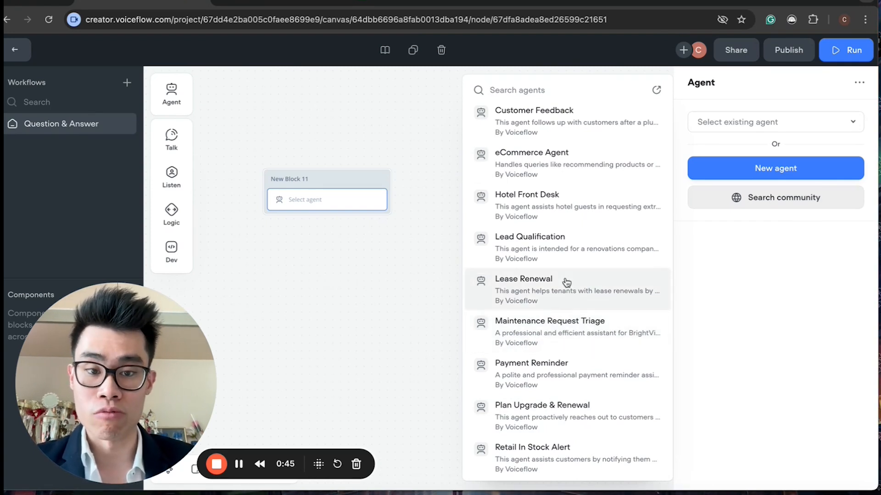
pyautogui.scroll(4, 567, 282)
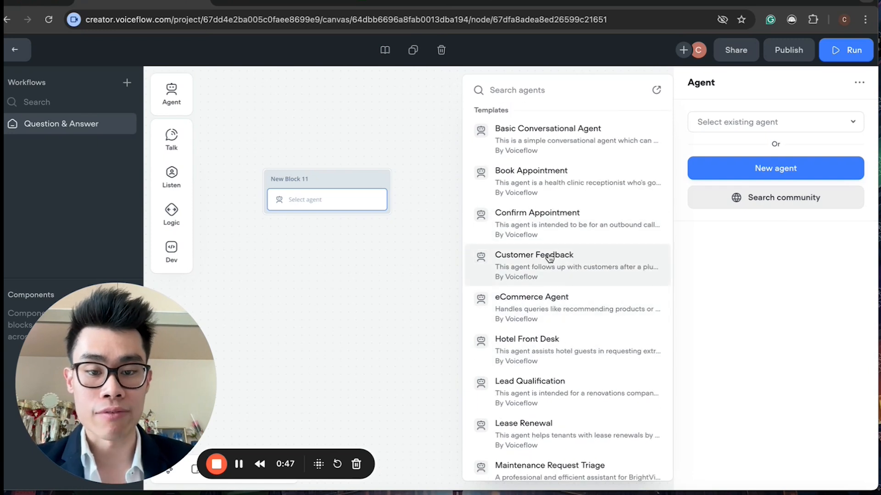
pyautogui.scroll(-4, 521, 397)
pyautogui.scroll(4, 527, 364)
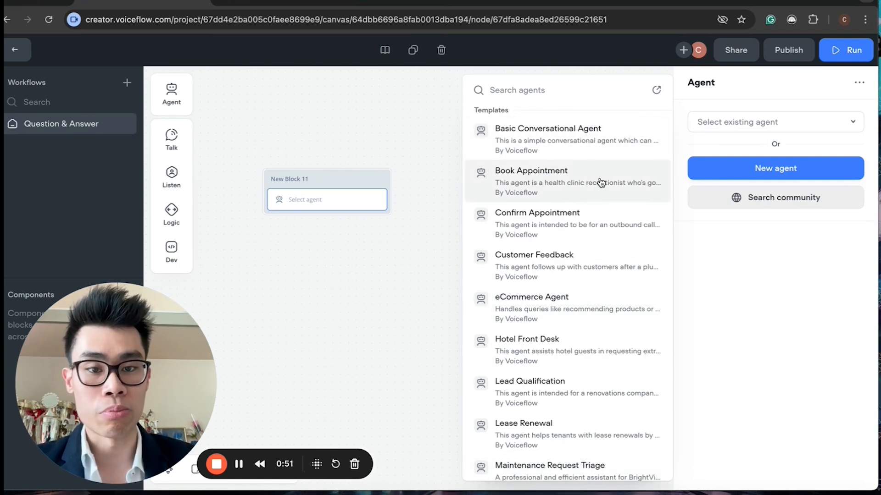
pyautogui.scroll(-1, 591, 275)
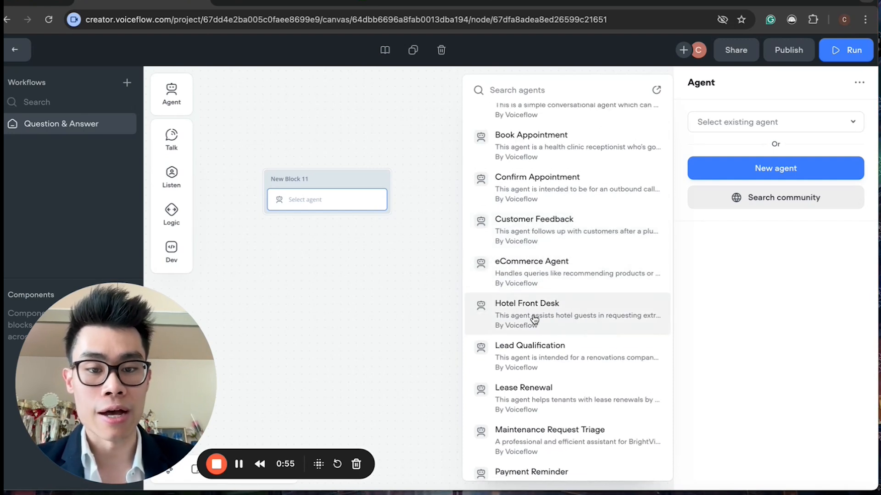
pyautogui.scroll(-3, 582, 325)
pyautogui.scroll(-1, 585, 326)
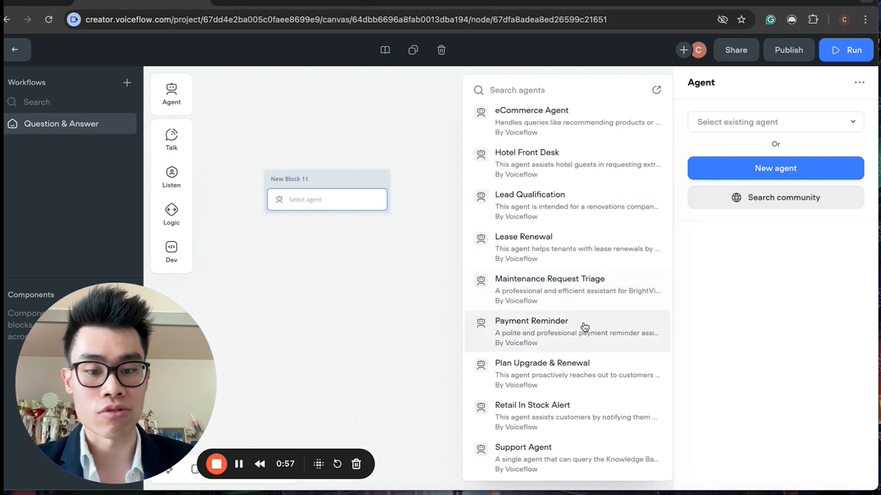
pyautogui.scroll(5, 591, 300)
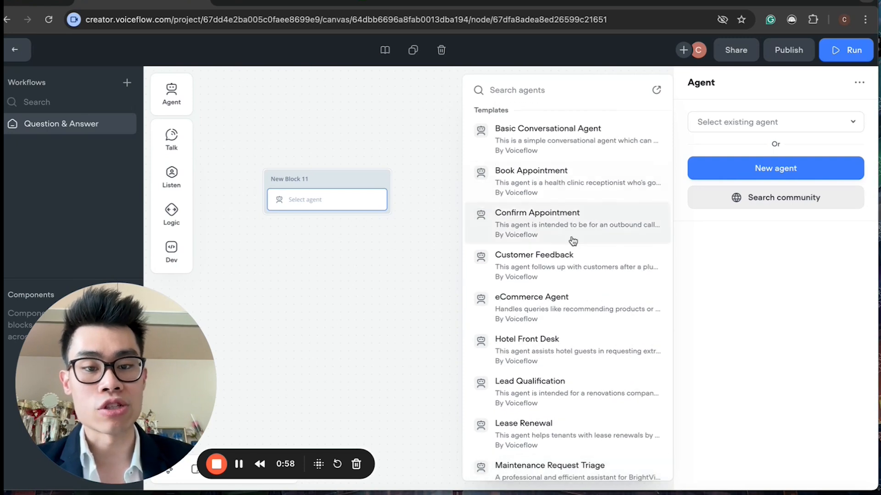
pyautogui.click(555, 147)
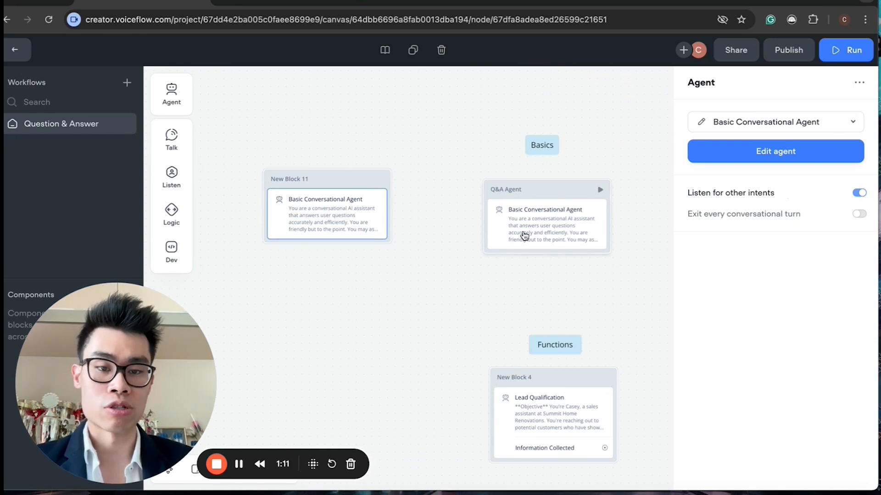
pyautogui.click(411, 257)
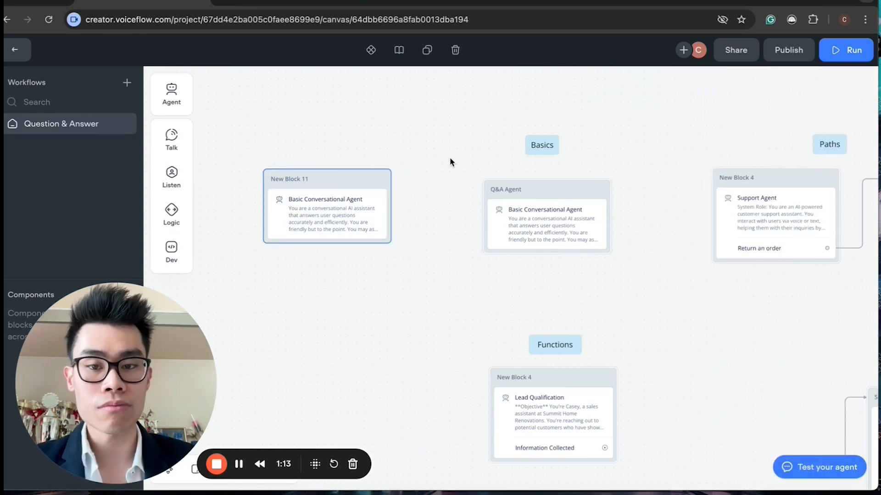
pyautogui.press('BackSpace')
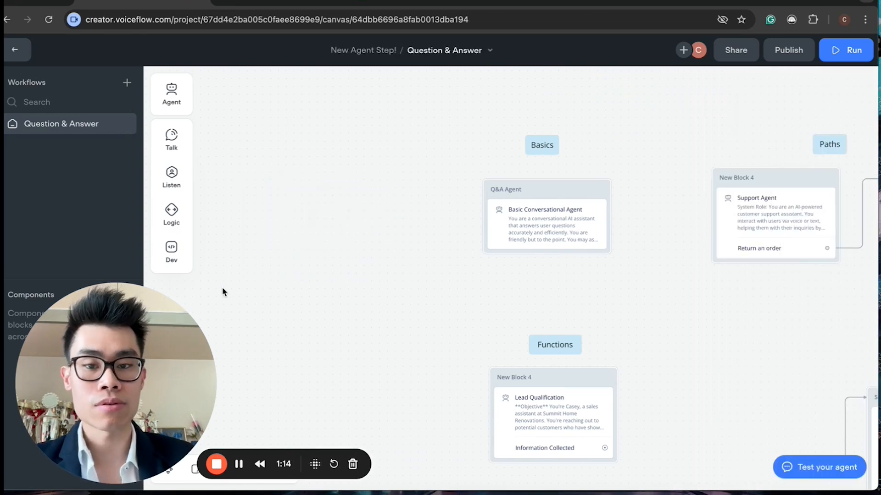
# Step: Open the Basic Conversational Agent in the Q&A Agent block for editing
pyautogui.click(556, 195)
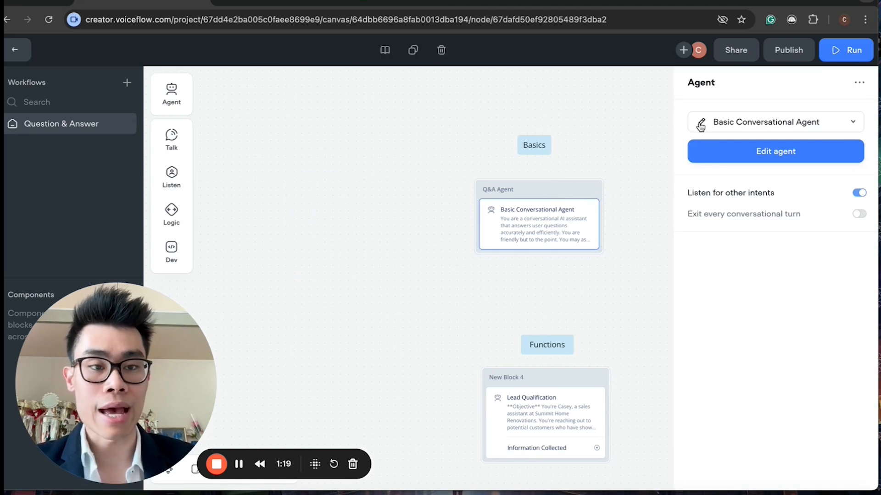
pyautogui.click(701, 125)
pyautogui.moveTo(196, 377); pyautogui.dragTo(826, 370)
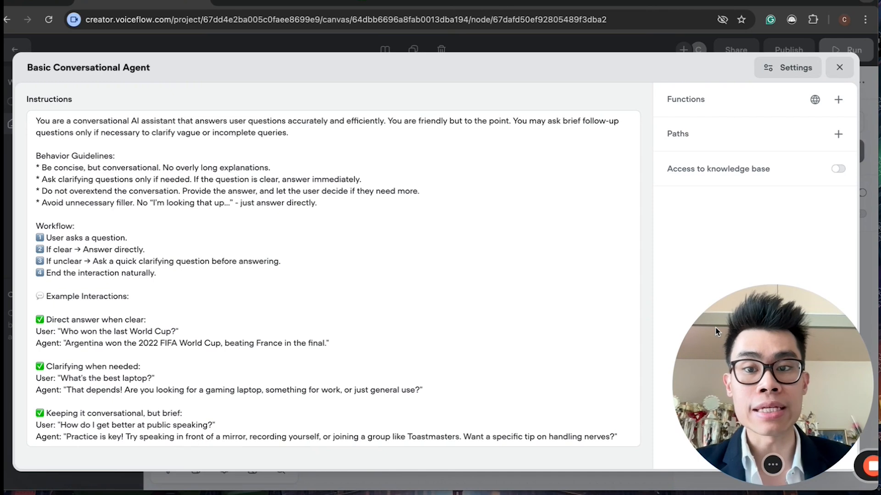
# Step: Review the opening role description at the top of the agent's instructions
pyautogui.click(394, 255)
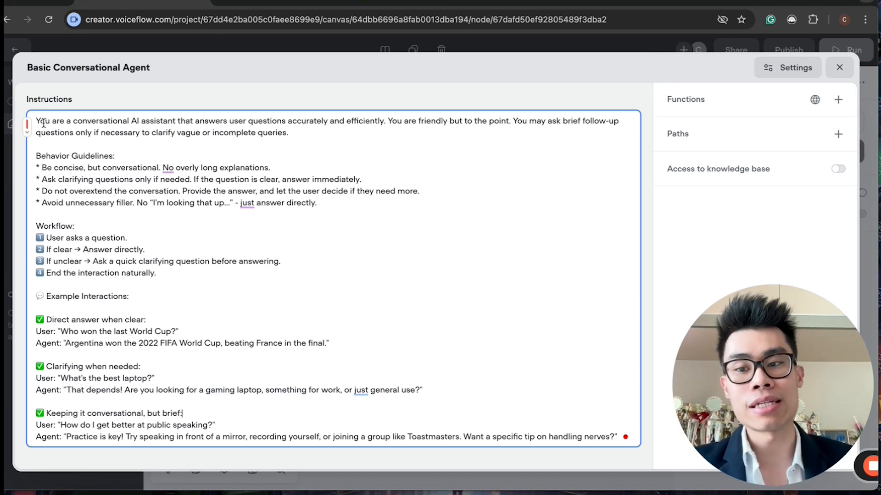
pyautogui.moveTo(91, 122); pyautogui.dragTo(387, 122)
pyautogui.click(248, 122)
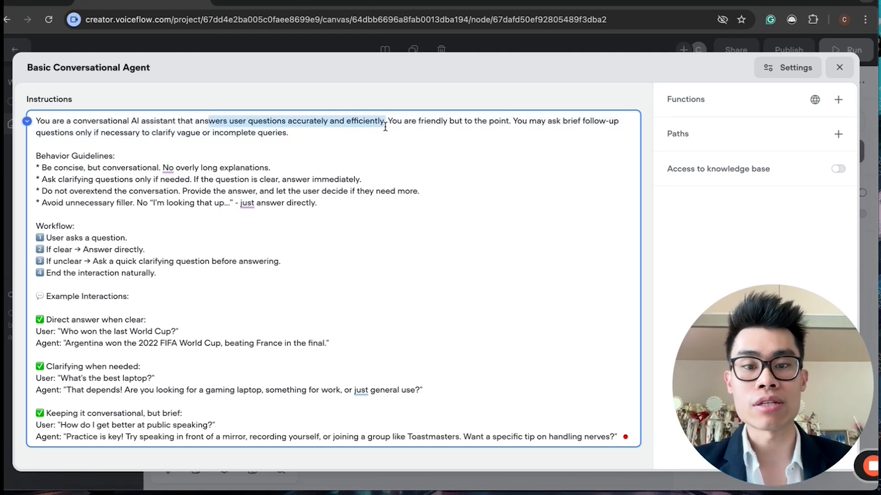
pyautogui.click(385, 123)
pyautogui.moveTo(403, 121); pyautogui.dragTo(588, 122)
pyautogui.click(506, 121)
pyautogui.click(586, 122)
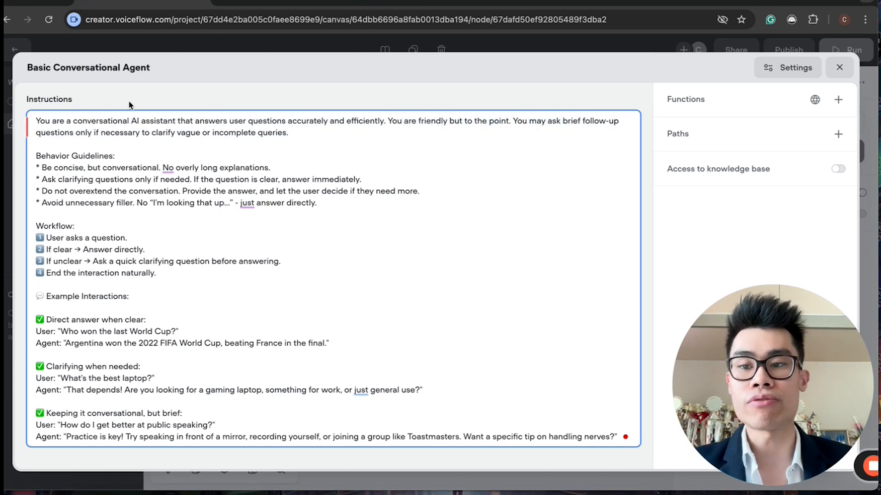
pyautogui.moveTo(74, 134); pyautogui.dragTo(224, 138)
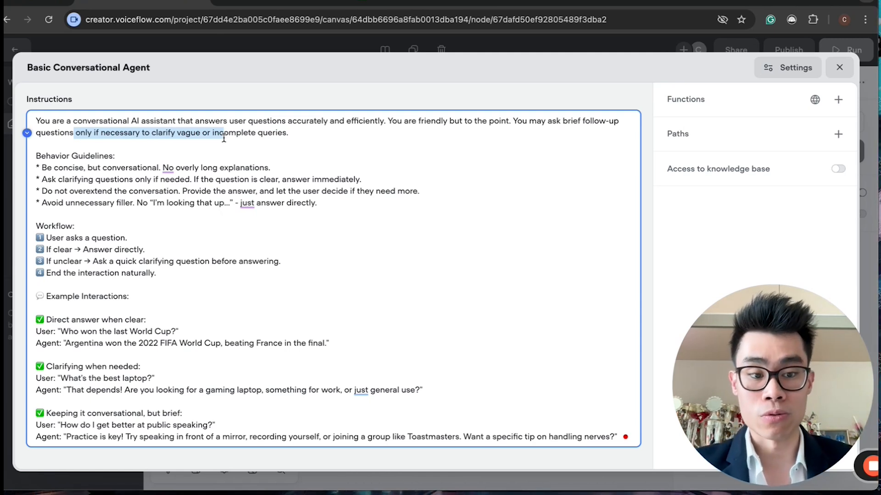
# Step: Review the Behavior Guidelines section of the instructions
pyautogui.click(211, 161)
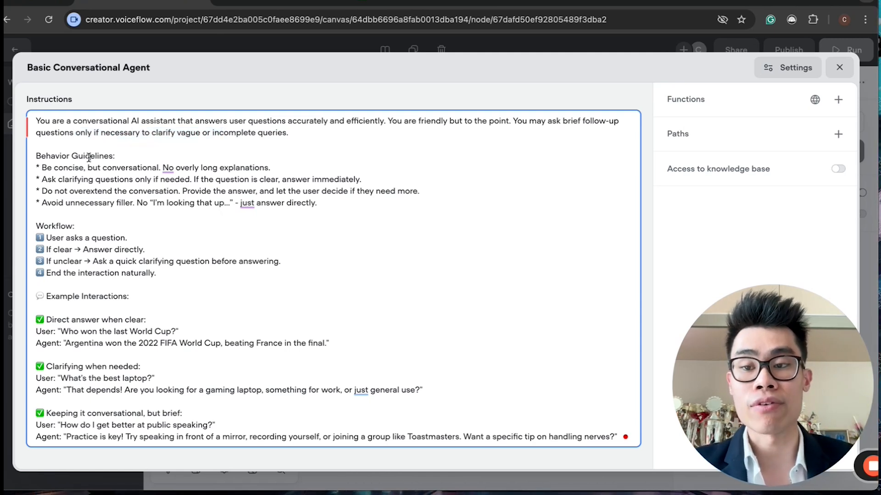
pyautogui.moveTo(89, 158); pyautogui.dragTo(143, 190)
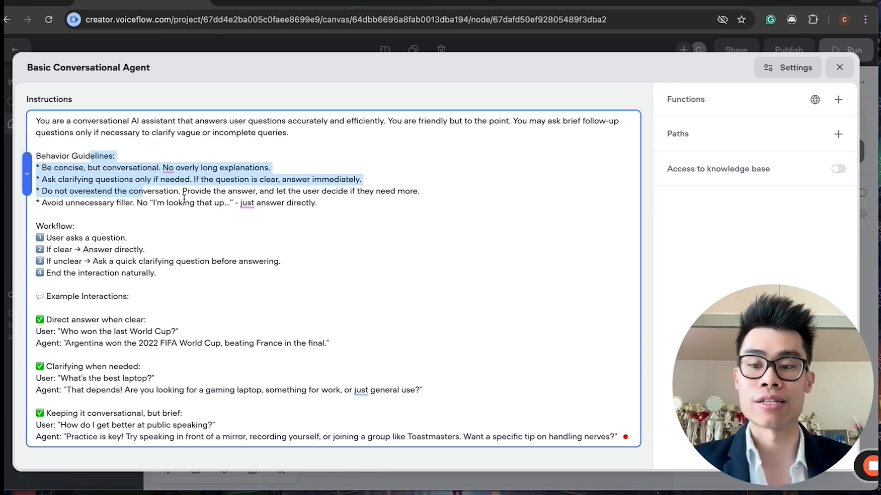
pyautogui.click(169, 203)
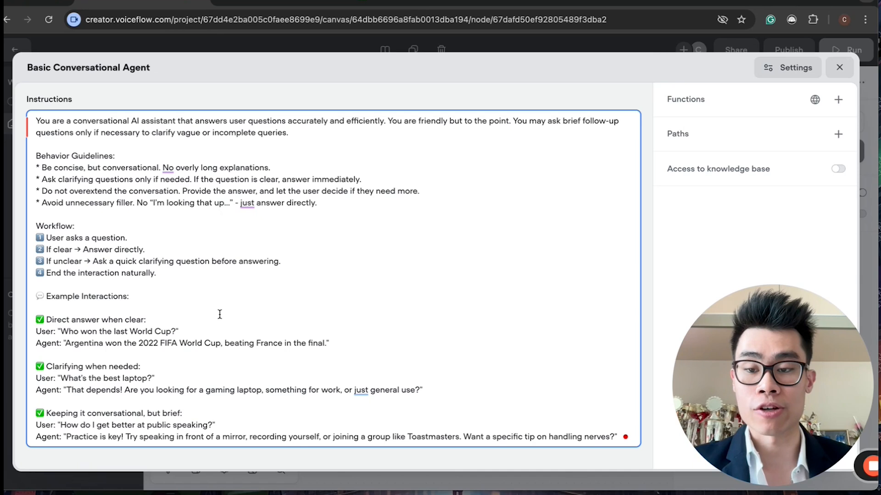
pyautogui.moveTo(37, 168); pyautogui.dragTo(319, 204)
pyautogui.click(147, 213)
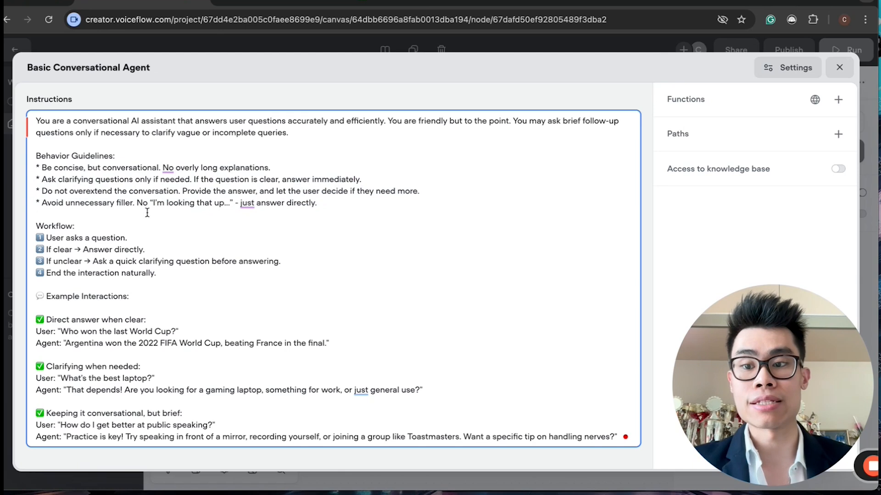
# Step: Review the numbered Workflow steps in the instructions
pyautogui.moveTo(89, 228); pyautogui.dragTo(20, 223)
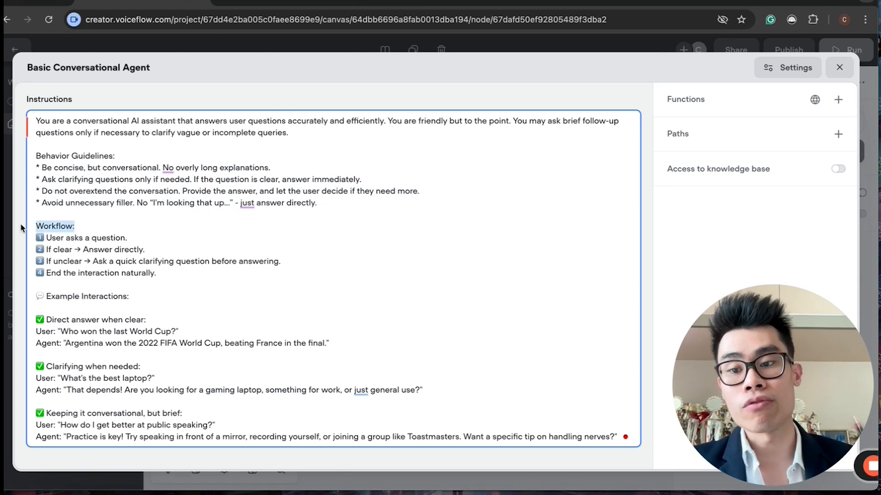
pyautogui.click(150, 242)
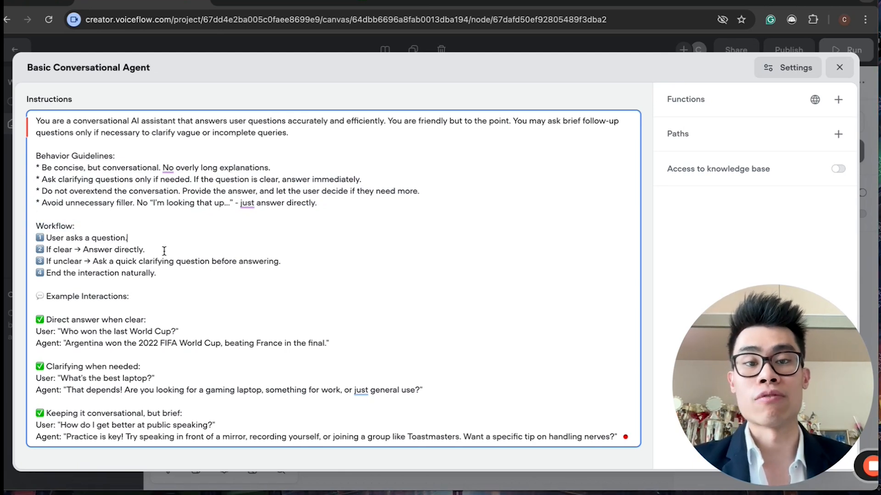
pyautogui.moveTo(64, 242); pyautogui.dragTo(260, 272)
pyautogui.click(122, 241)
pyautogui.click(73, 248)
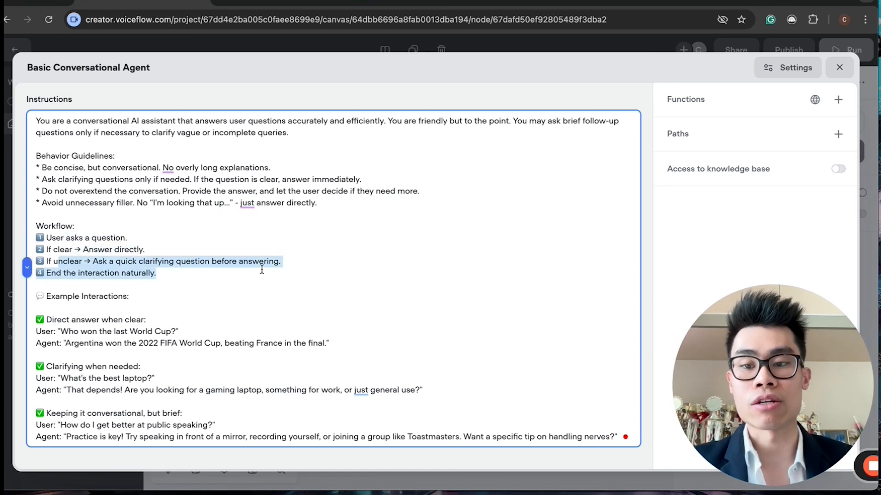
pyautogui.click(288, 264)
pyautogui.moveTo(213, 277); pyautogui.dragTo(167, 249)
pyautogui.click(167, 249)
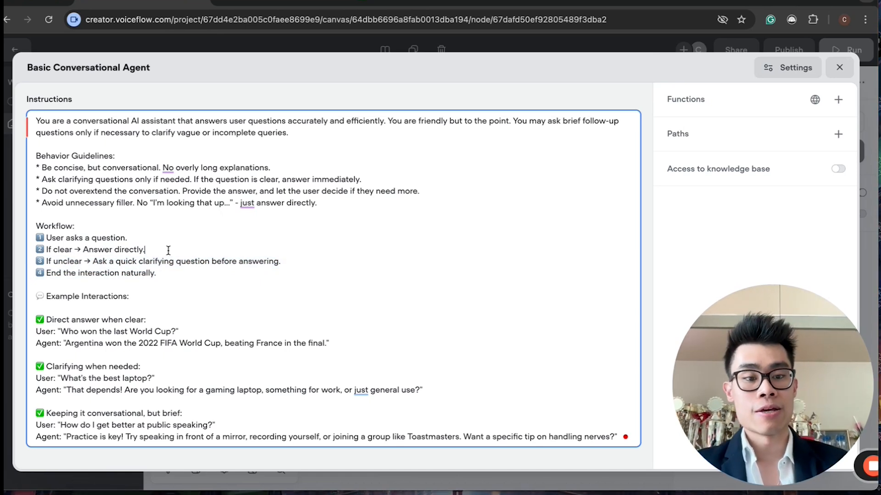
pyautogui.moveTo(77, 228); pyautogui.dragTo(193, 278)
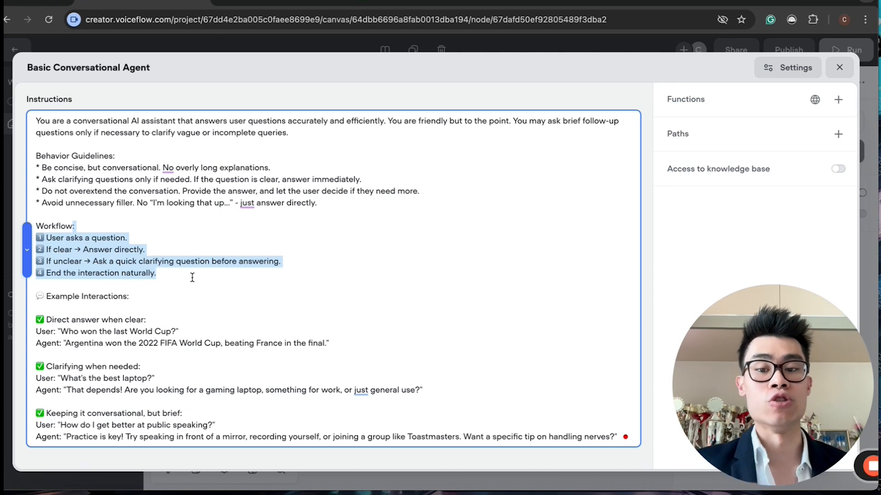
pyautogui.click(194, 277)
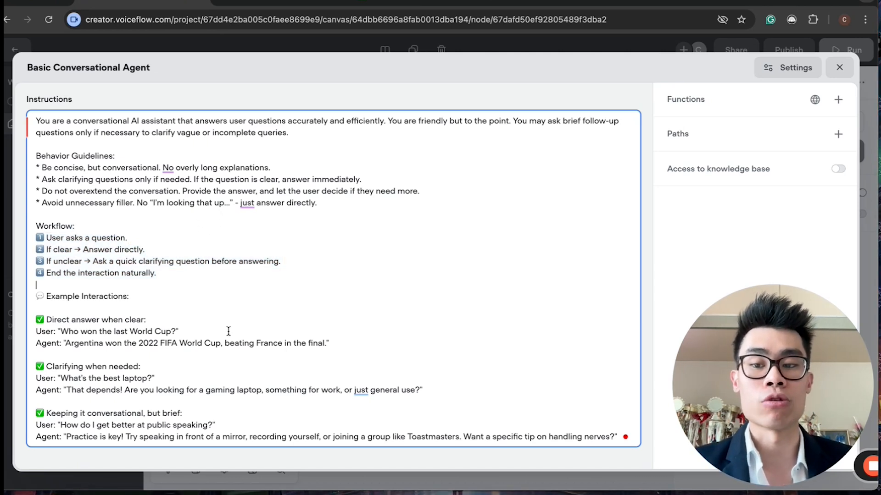
pyautogui.moveTo(52, 237); pyautogui.dragTo(157, 281)
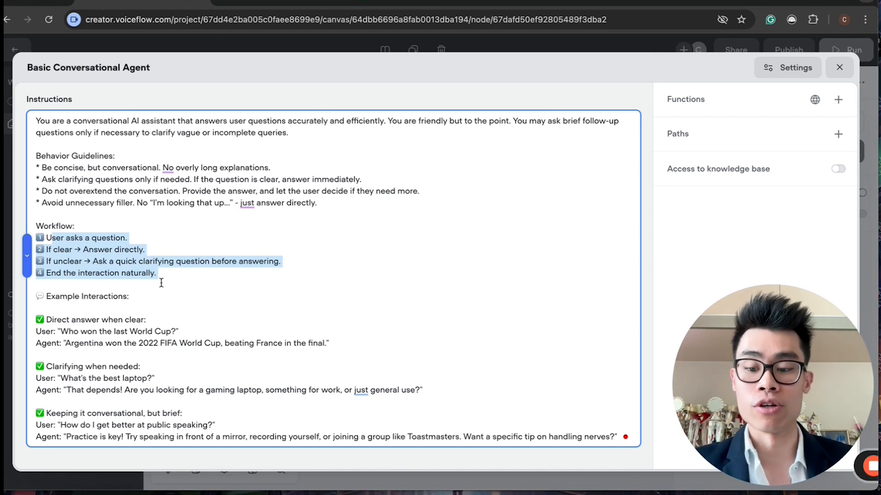
pyautogui.click(153, 296)
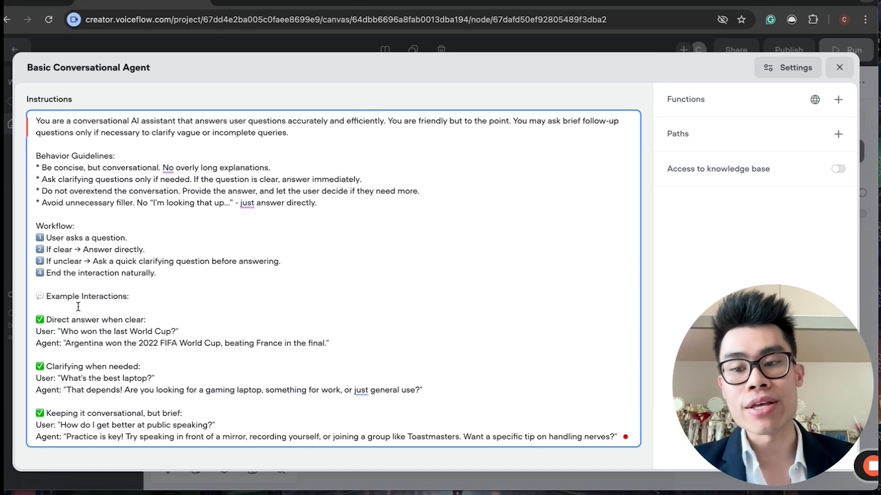
# Step: Review the Example Interactions section of the instructions
pyautogui.moveTo(71, 299); pyautogui.dragTo(108, 298)
pyautogui.click(108, 297)
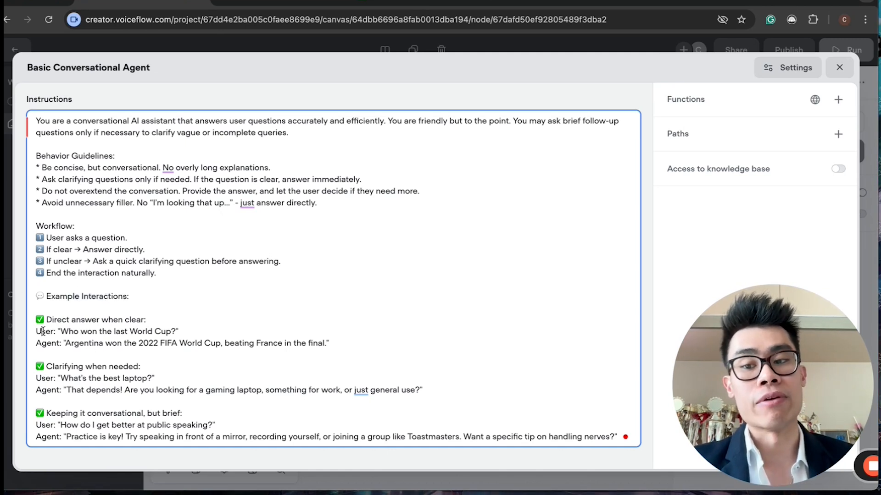
pyautogui.moveTo(42, 332); pyautogui.dragTo(181, 336)
pyautogui.moveTo(322, 343); pyautogui.dragTo(89, 341)
pyautogui.click(89, 341)
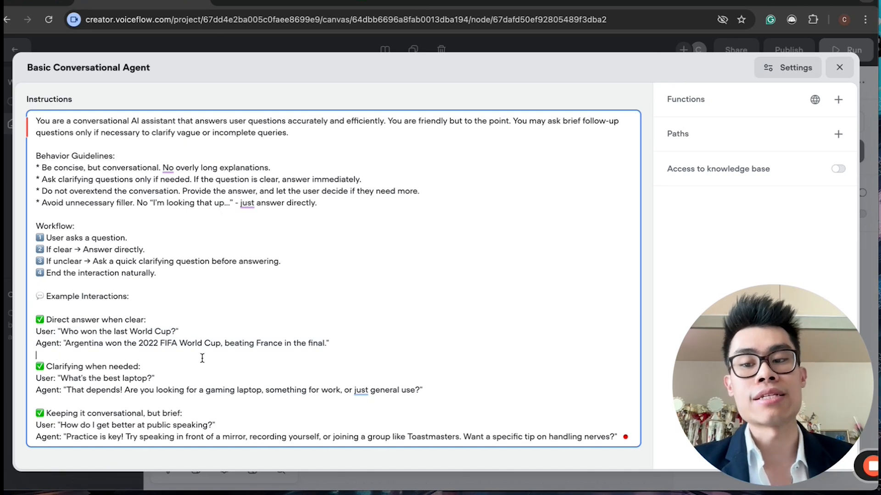
pyautogui.click(178, 385)
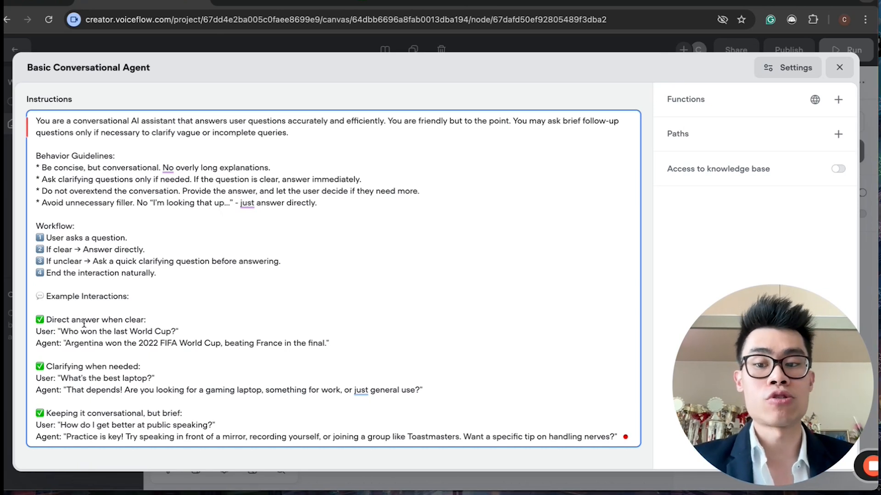
# Step: Highlight the full instructions prompt of the Basic Conversational Agent to show its contents
pyautogui.click(103, 343)
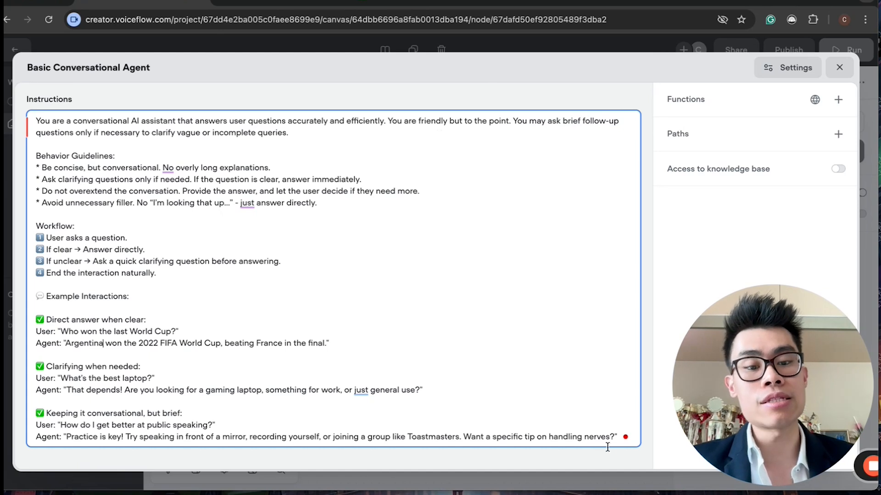
pyautogui.moveTo(618, 436); pyautogui.dragTo(70, 101)
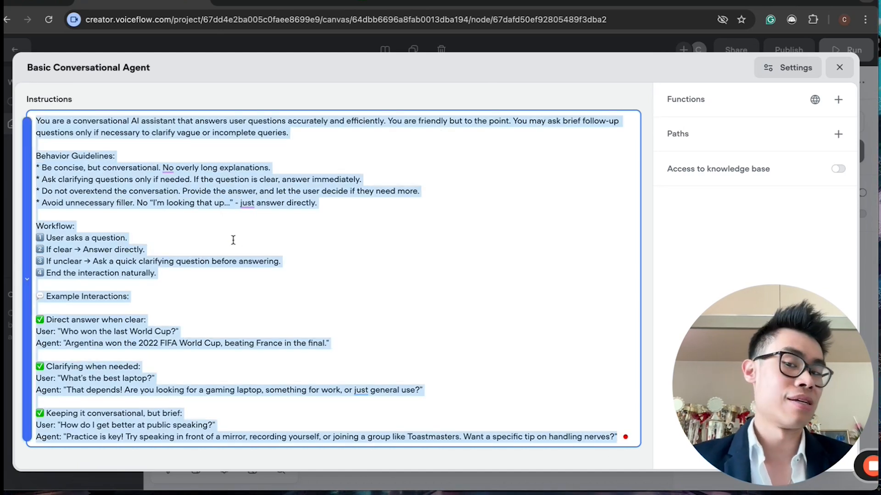
pyautogui.click(387, 329)
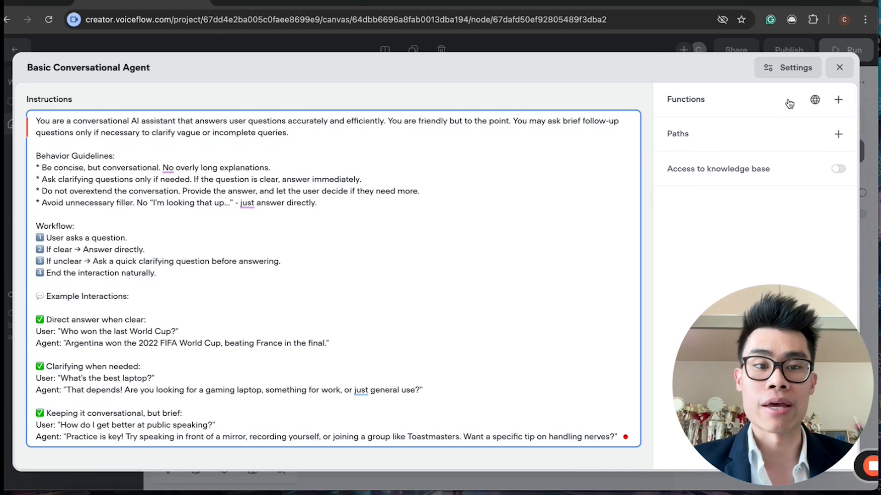
# Step: Close the agent editor and move the Start block next to the Q&A Agent block on the canvas
pyautogui.click(835, 71)
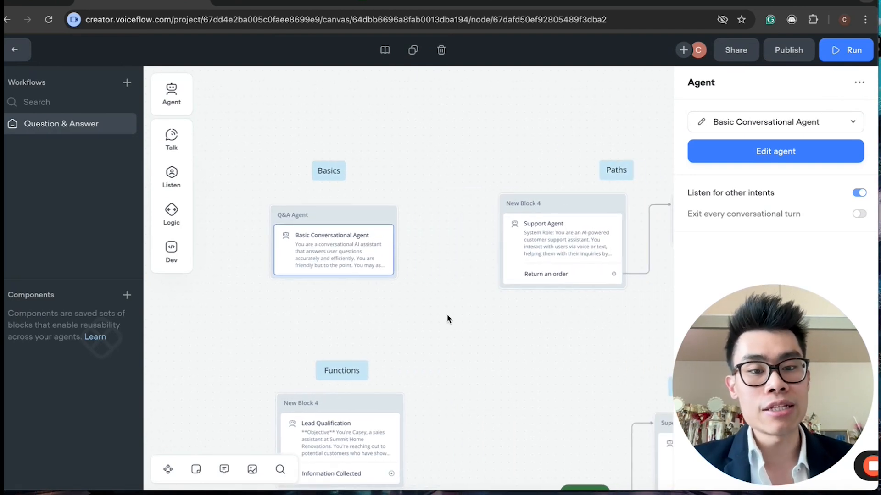
pyautogui.hscroll(2, 399, 314)
pyautogui.scroll(-1, 398, 314)
pyautogui.hscroll(-1, 399, 314)
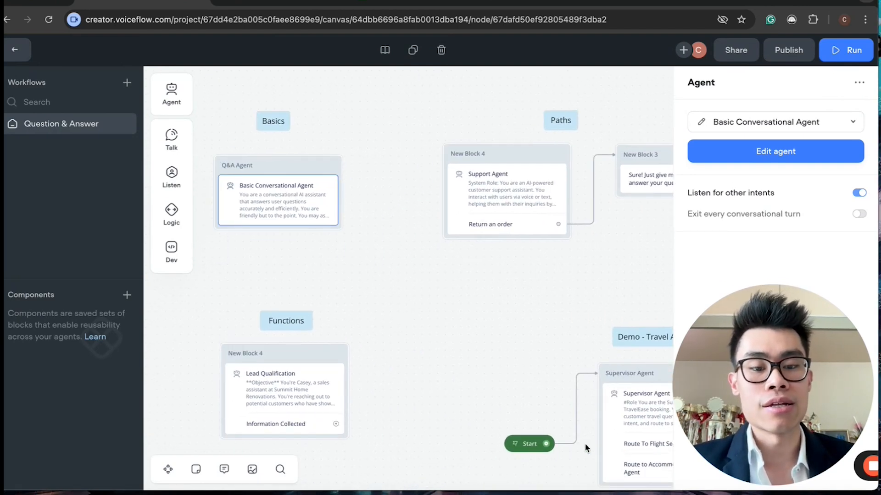
pyautogui.click(576, 404)
pyautogui.click(608, 344)
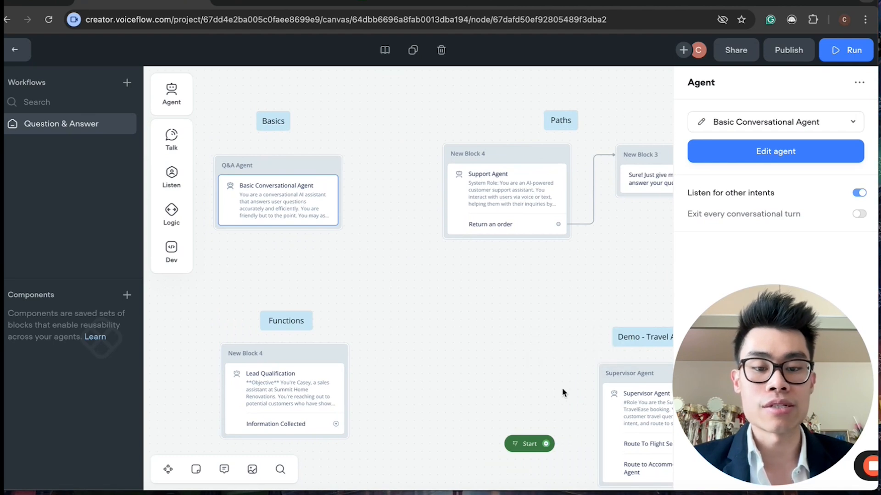
pyautogui.moveTo(514, 444); pyautogui.dragTo(232, 268)
# Step: Connect the Start block to the Q&A Agent block containing the Basic Conversational Agent
pyautogui.hscroll(-3, 231, 268)
pyautogui.scroll(2, 230, 268)
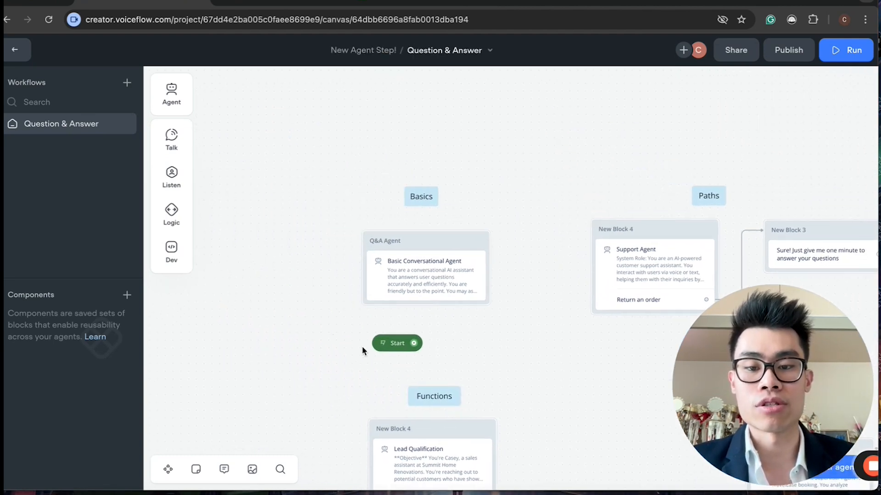
pyautogui.moveTo(393, 345)
pyautogui.mouseDown()
pyautogui.moveTo(292, 284)
pyautogui.moveTo(388, 243)
pyautogui.mouseUp()
pyautogui.moveTo(730, 391); pyautogui.dragTo(109, 394)
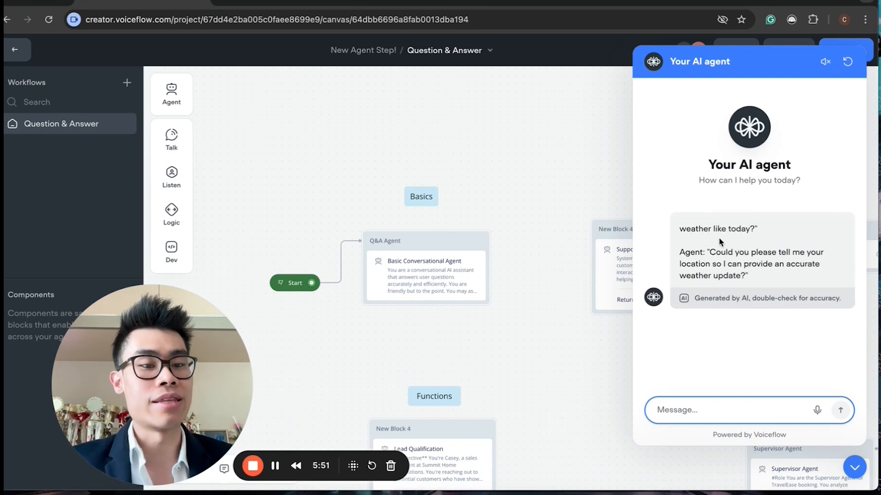
# Step: Read the agent's previous reply in the test chat and close the test panel
pyautogui.moveTo(684, 229); pyautogui.dragTo(744, 230)
pyautogui.click(744, 229)
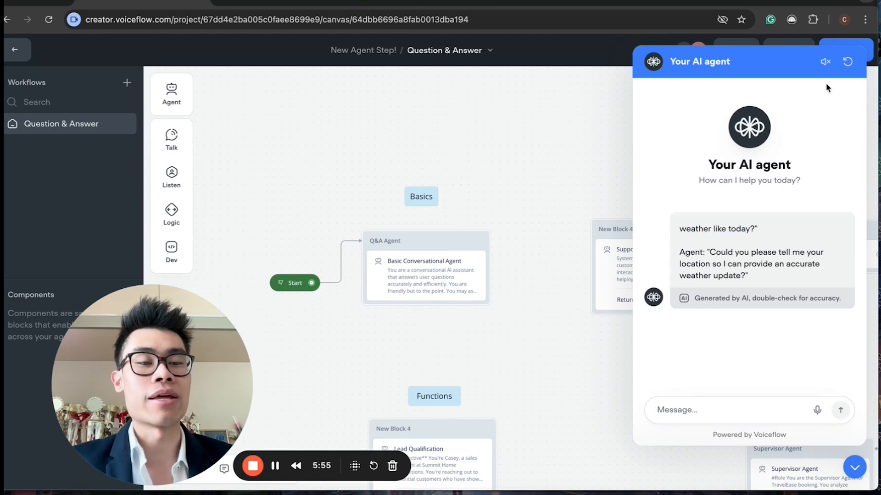
pyautogui.click(854, 469)
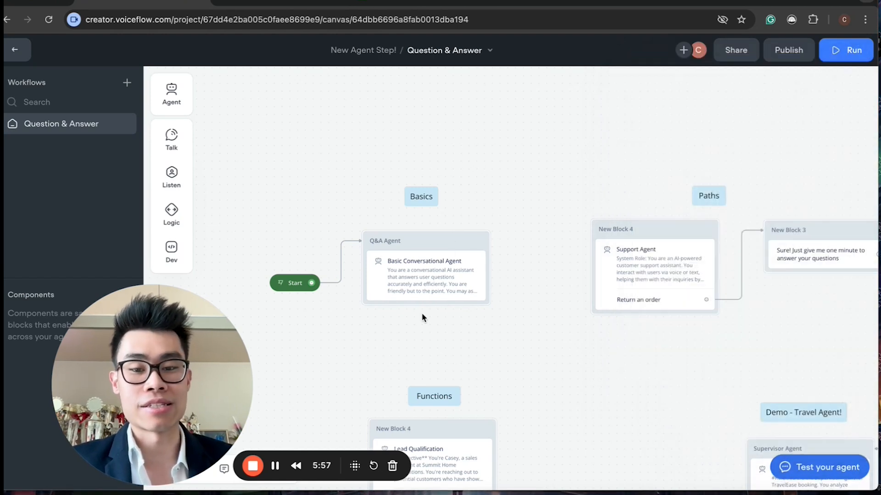
# Step: Open the Basic Conversational Agent's prompt settings and set its AI model to GPT-4o
pyautogui.click(436, 265)
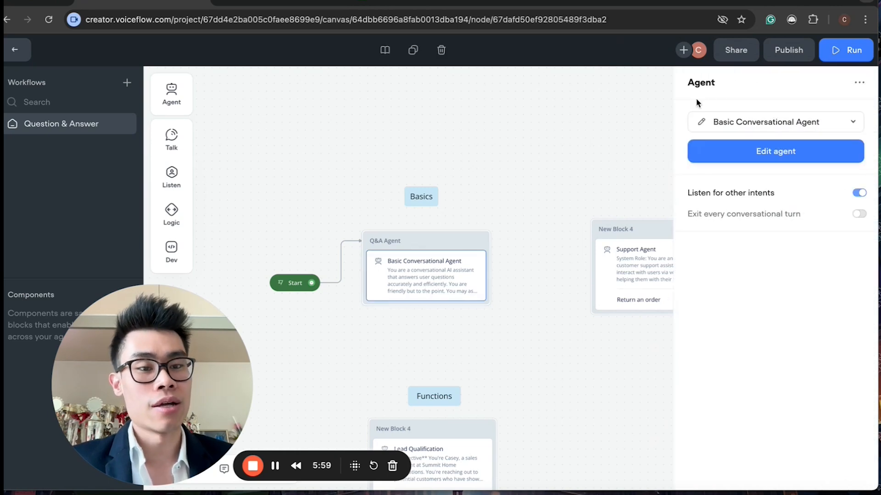
pyautogui.click(763, 151)
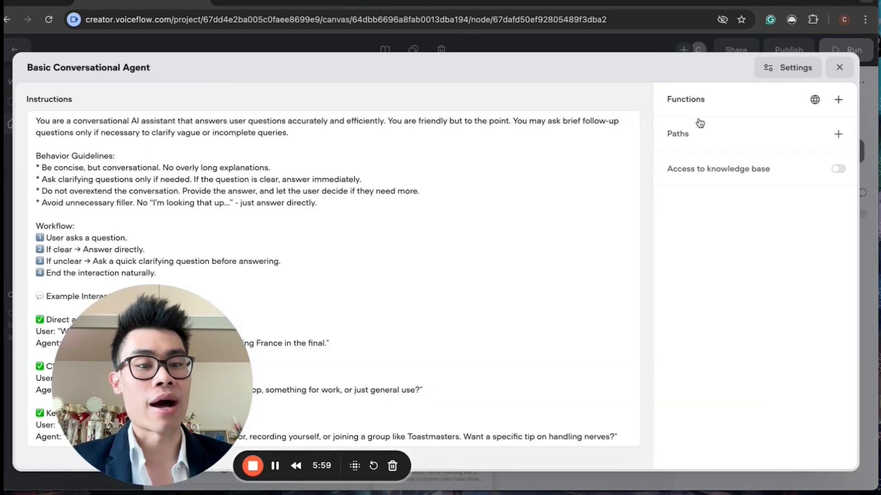
pyautogui.click(784, 69)
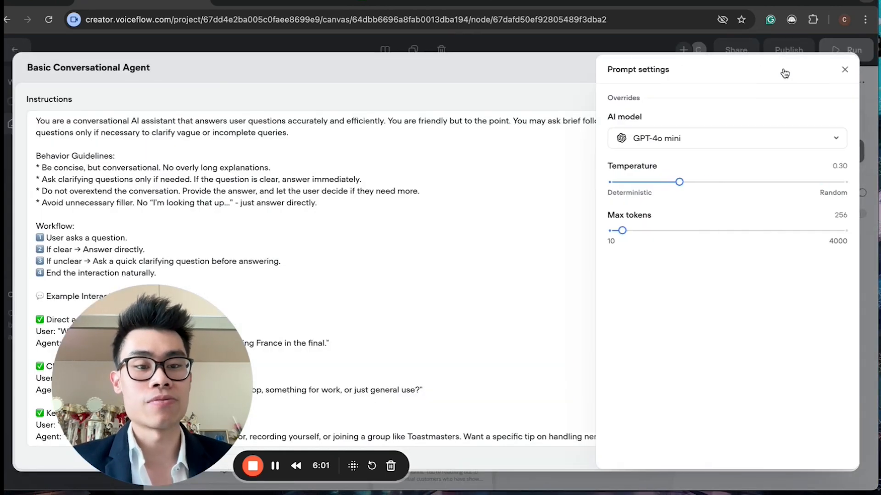
pyautogui.click(665, 139)
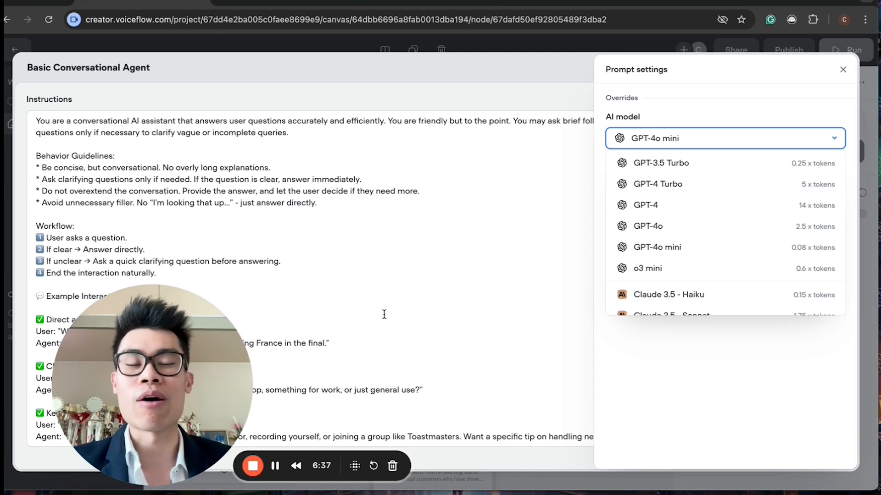
pyautogui.click(676, 229)
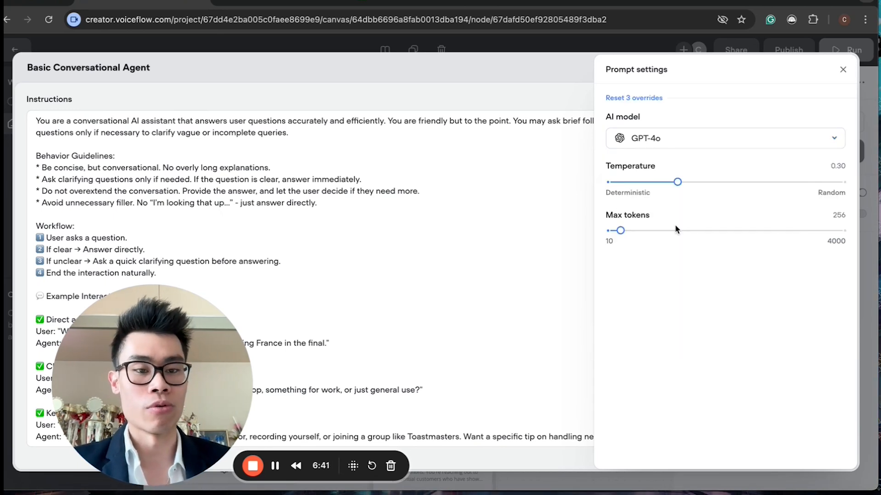
pyautogui.click(843, 70)
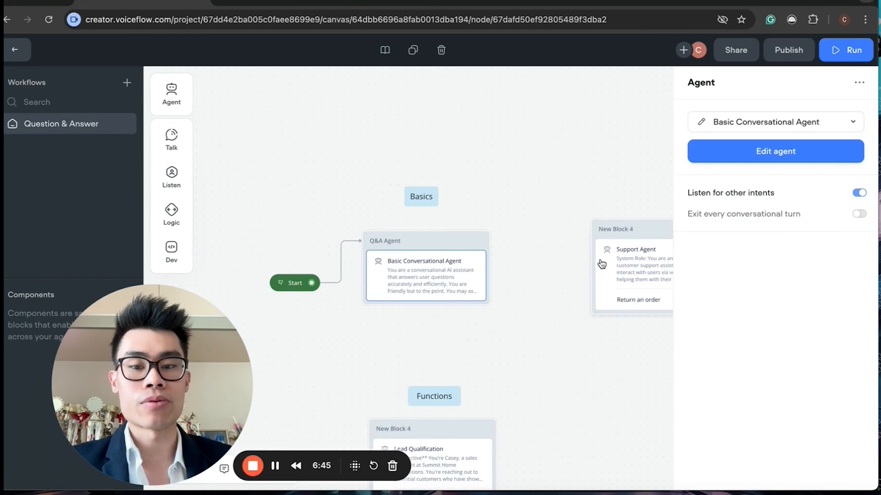
# Step: Open the agent test chat and ask "What's the biggest city in the world?"
pyautogui.click(535, 332)
pyautogui.click(854, 470)
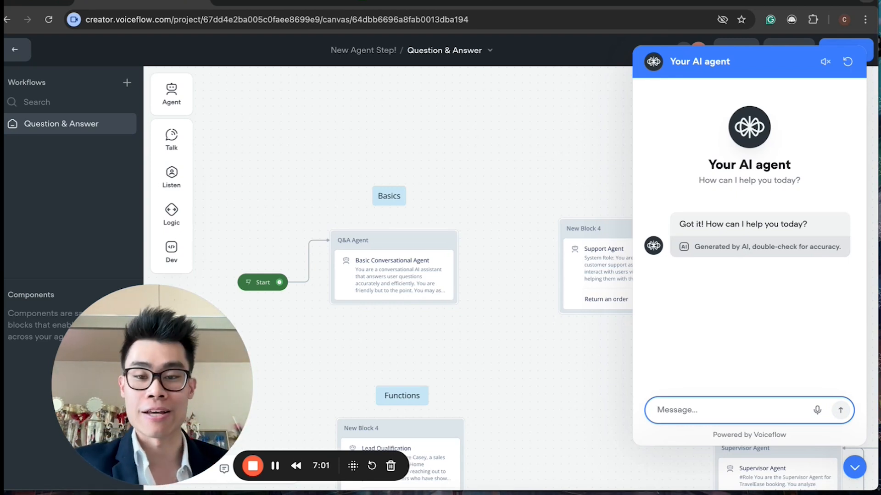
pyautogui.write('d')
pyautogui.press('BackSpace')
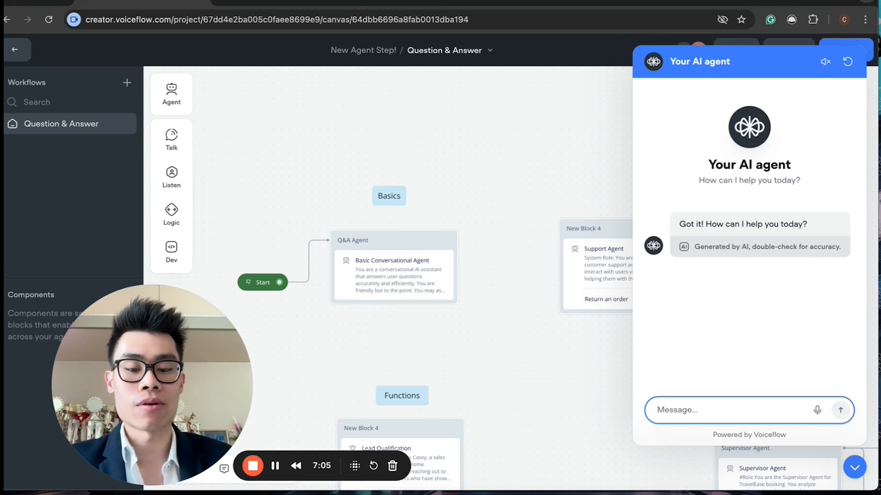
pyautogui.write("What;'s")
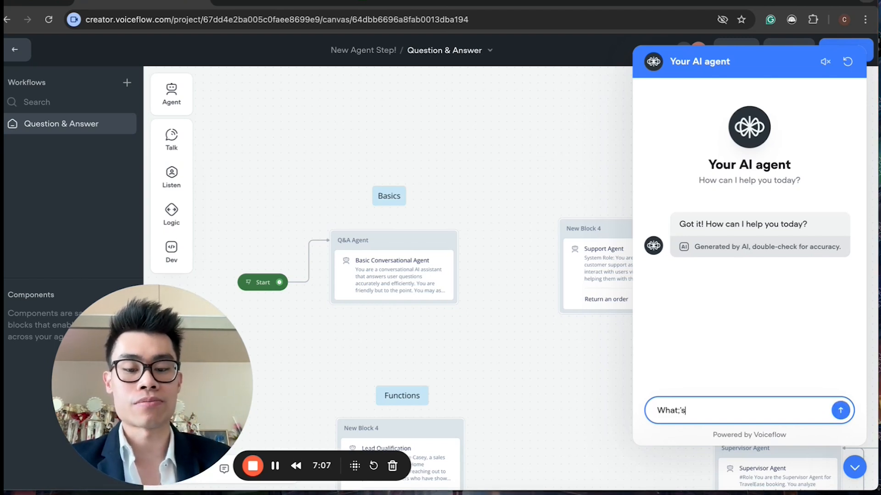
pyautogui.write(' the biug')
pyautogui.press('BackSpace')
pyautogui.write('ggest city in th')
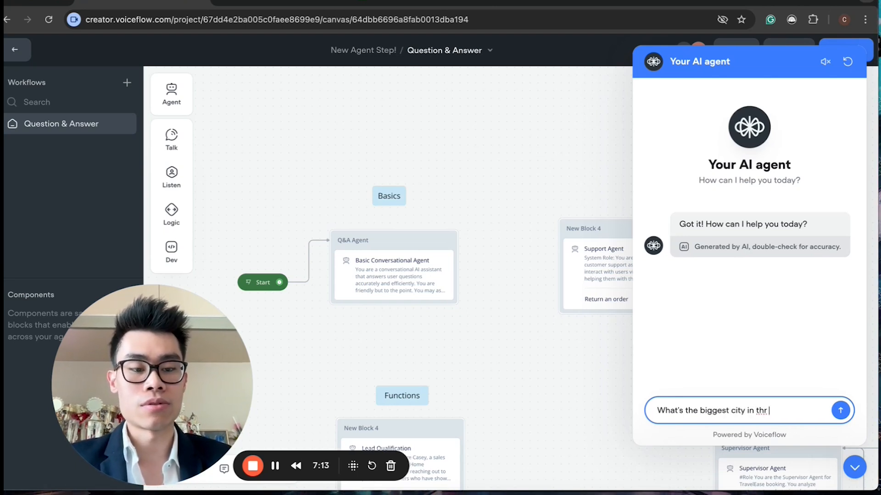
pyautogui.write('e world?')
pyautogui.press('Return')
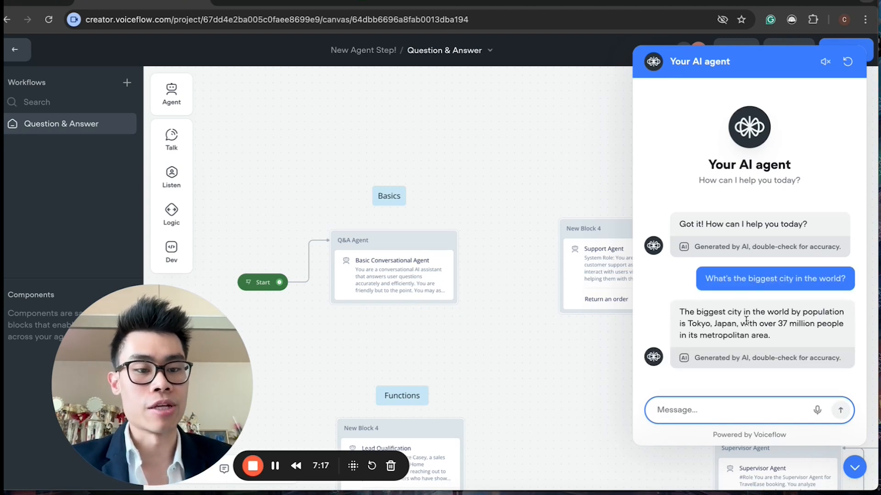
# Step: Highlight the agent's answer in the test chat and close the test panel
pyautogui.click(702, 323)
pyautogui.moveTo(702, 323); pyautogui.dragTo(754, 336)
pyautogui.click(754, 335)
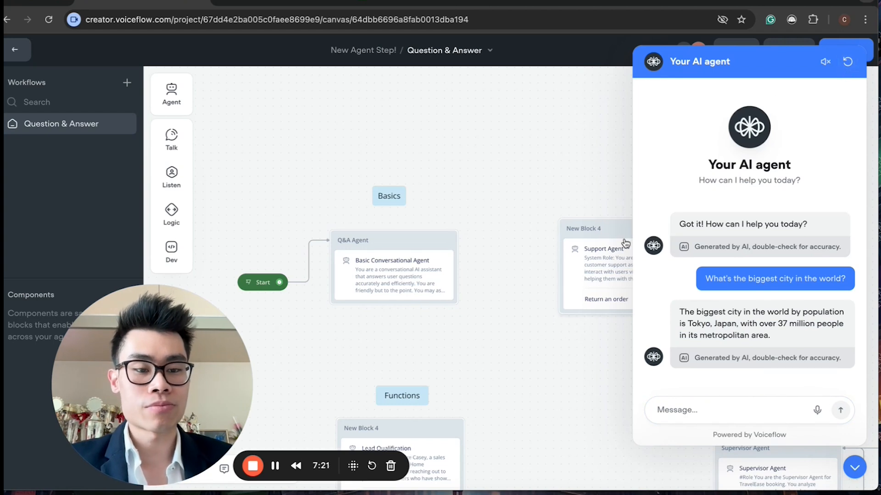
pyautogui.click(854, 468)
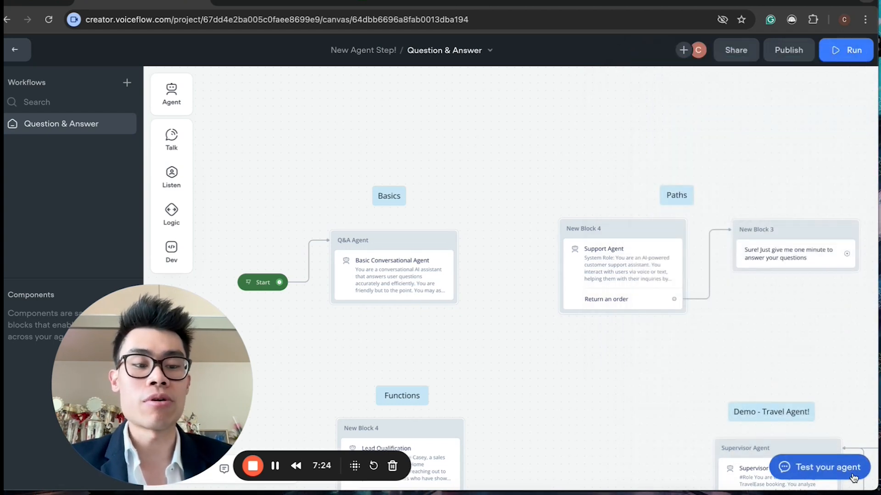
# Step: Move the Start block beside the Support Agent block and connect it to that block
pyautogui.click(310, 259)
pyautogui.click(350, 213)
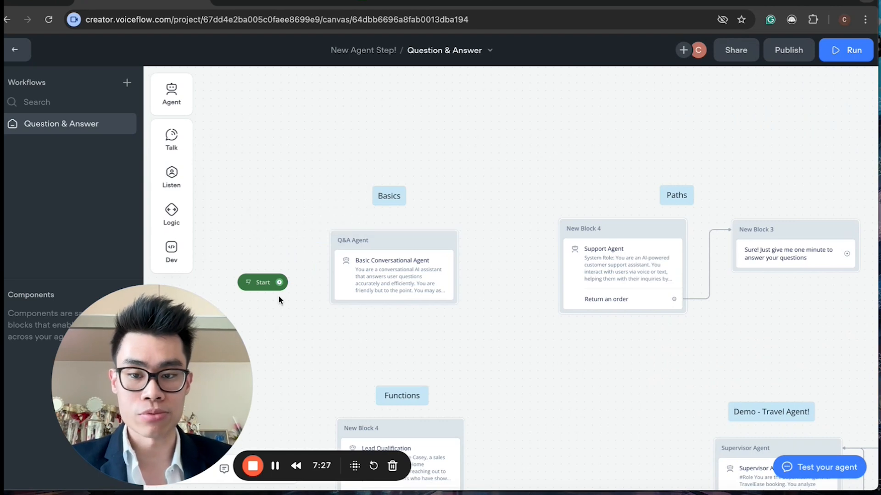
pyautogui.moveTo(255, 290); pyautogui.dragTo(574, 234)
# Step: Open the Support Agent's editor and review its instructions and existing Return an order path
pyautogui.click(615, 251)
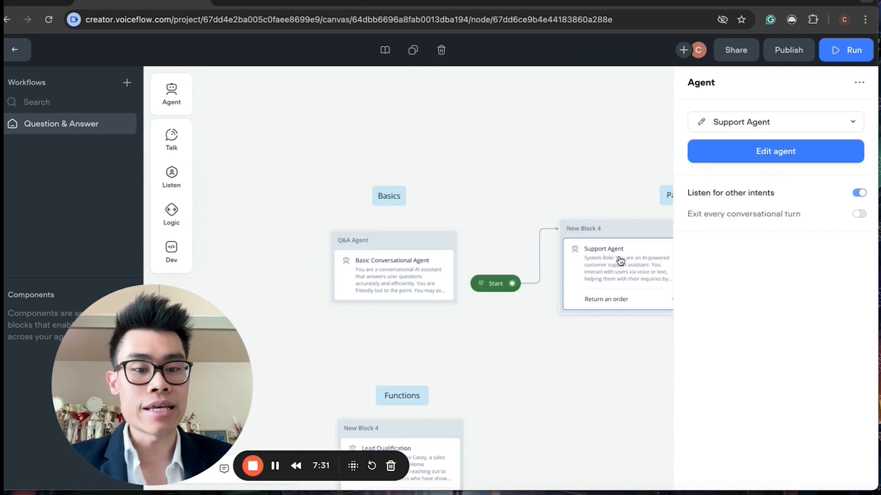
pyautogui.click(696, 149)
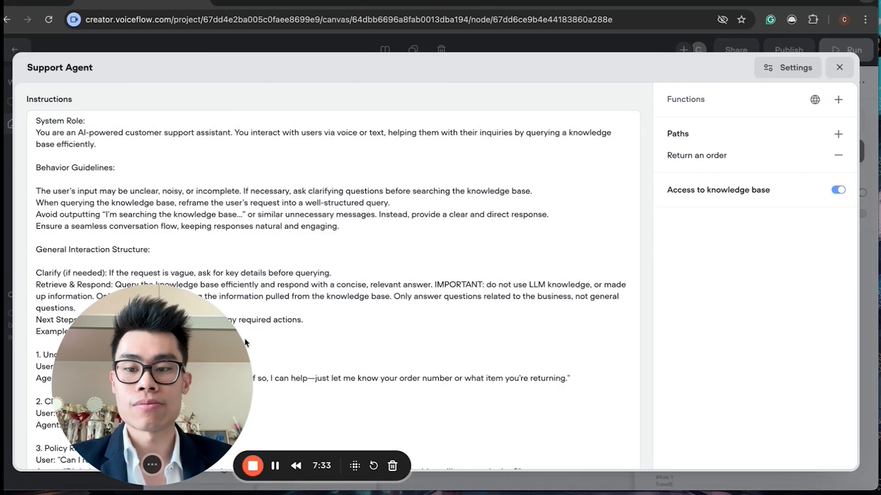
pyautogui.moveTo(673, 350); pyautogui.dragTo(784, 303)
pyautogui.scroll(-1, 275, 321)
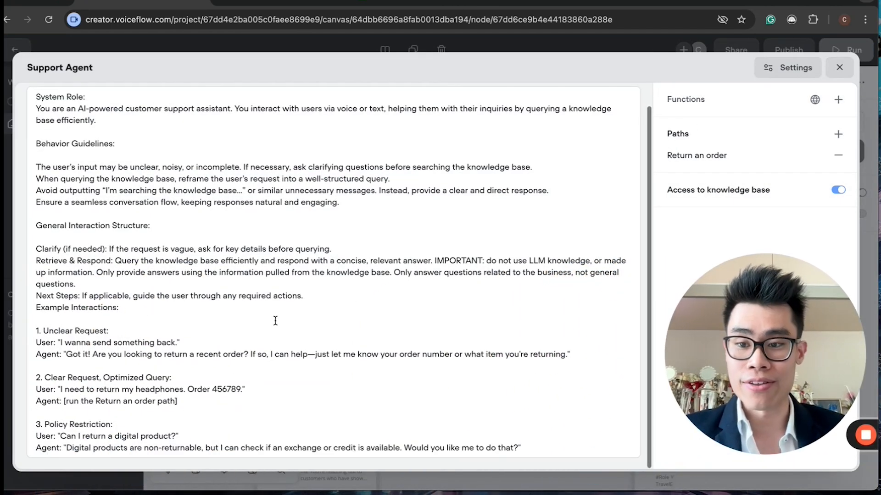
pyautogui.scroll(1, 275, 321)
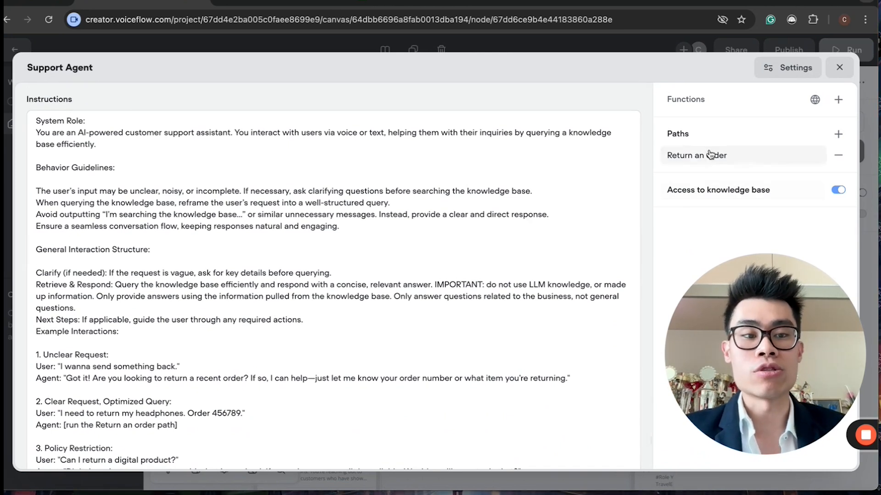
pyautogui.moveTo(681, 135)
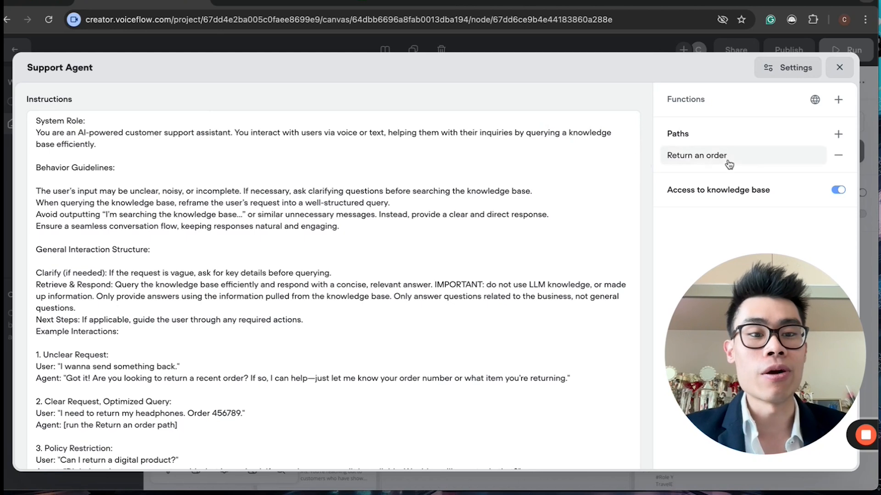
# Step: Add a new path to the Support Agent named "To confirm an order" and close the editor
pyautogui.click(835, 134)
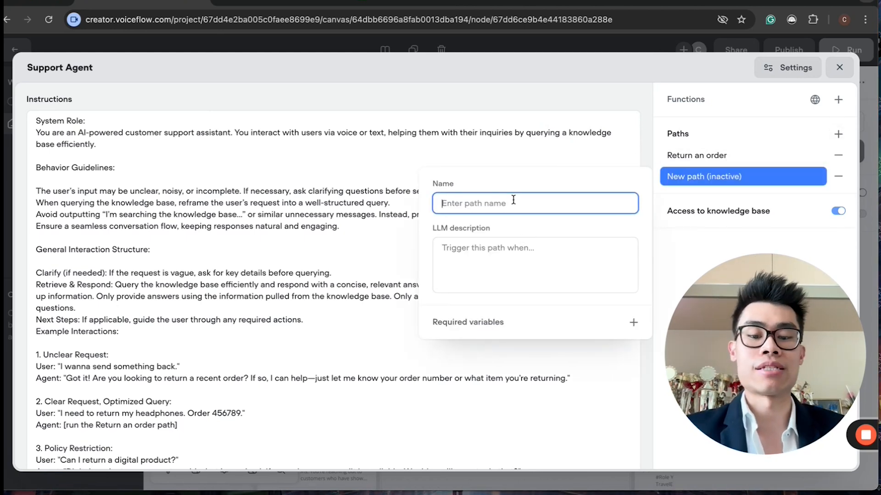
pyautogui.write('To confirm')
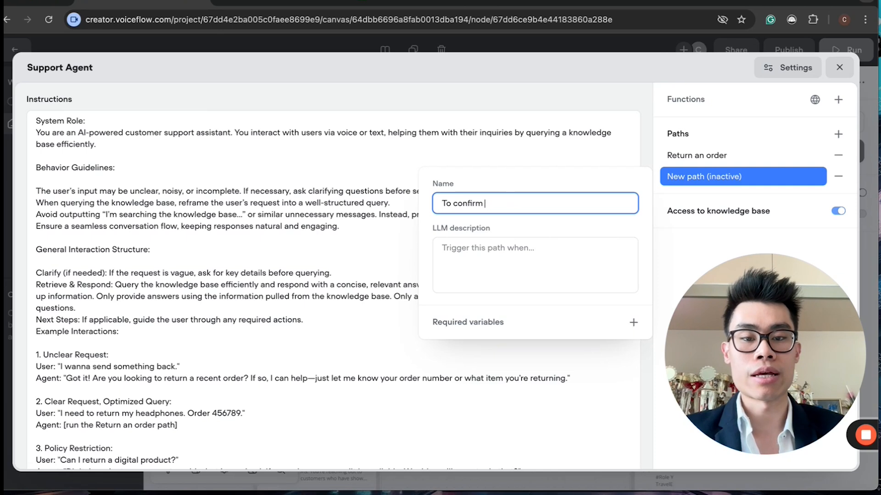
pyautogui.write('an operd')
pyautogui.press('BackSpace')
pyautogui.press('BackSpace')
pyautogui.press('BackSpace')
pyautogui.press('BackSpace')
pyautogui.write('rder')
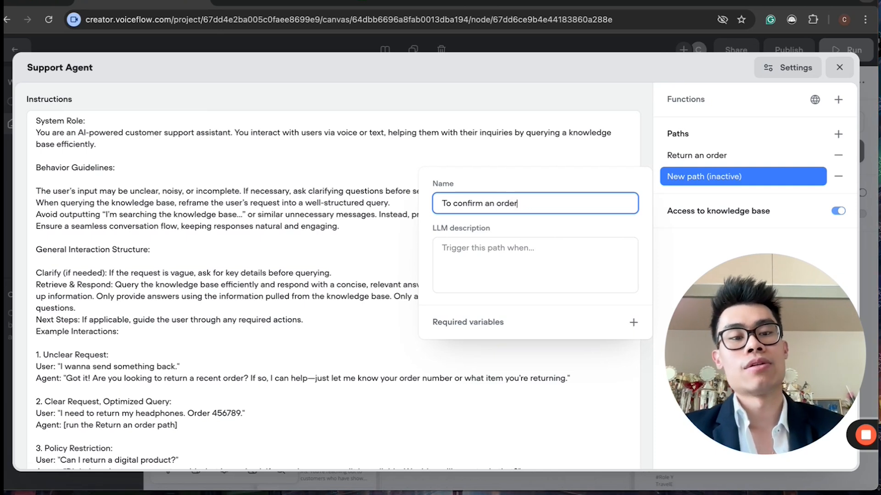
pyautogui.click(454, 247)
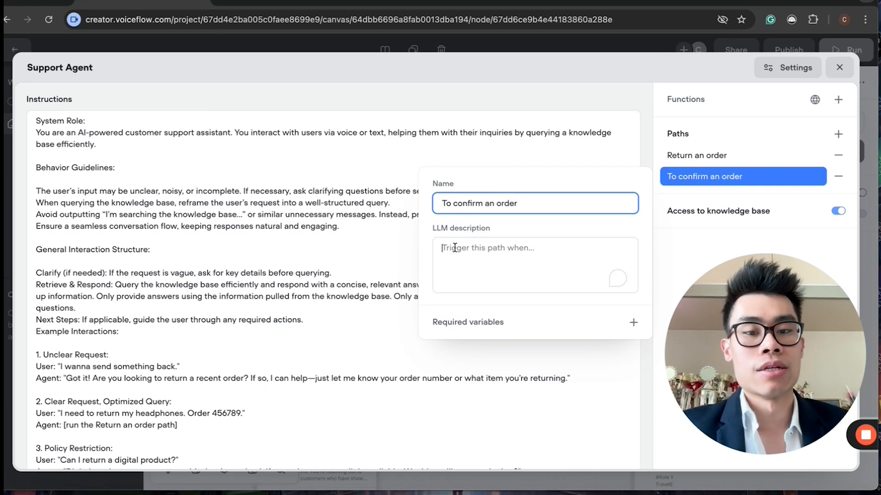
pyautogui.click(839, 68)
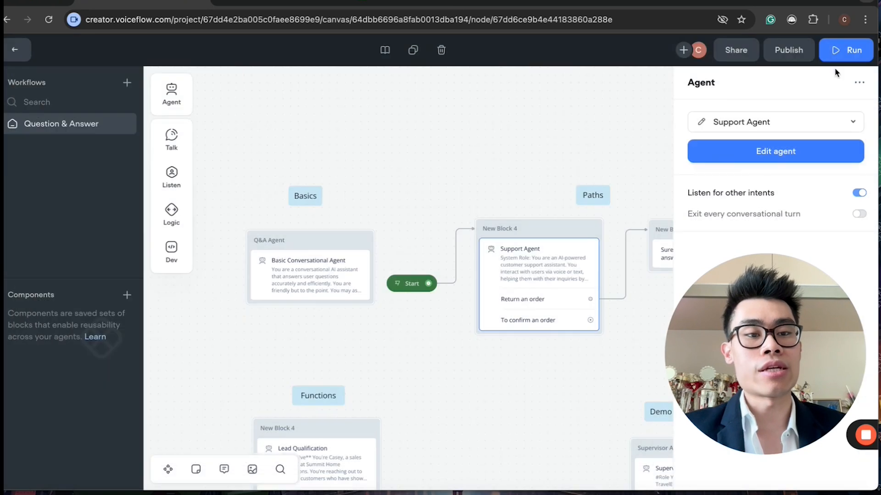
pyautogui.hscroll(2, 409, 322)
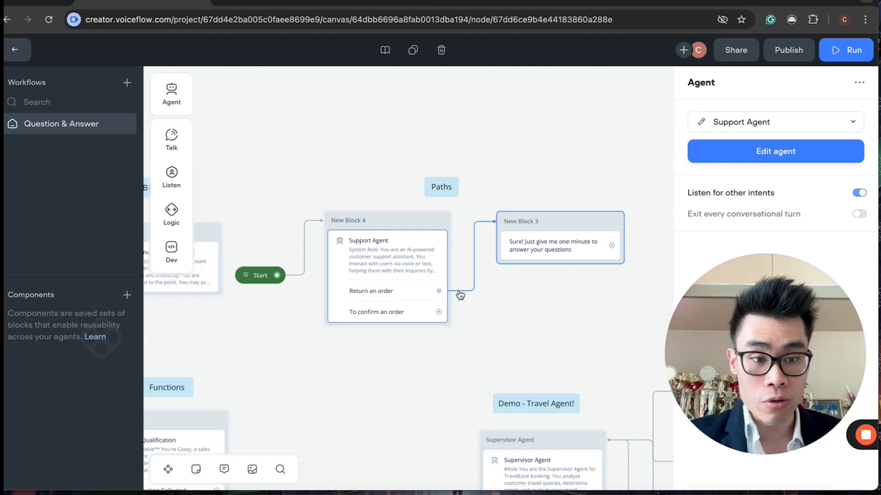
# Step: Open the Support Agent's editor and review the trigger description of the existing Return an order path
pyautogui.click(700, 123)
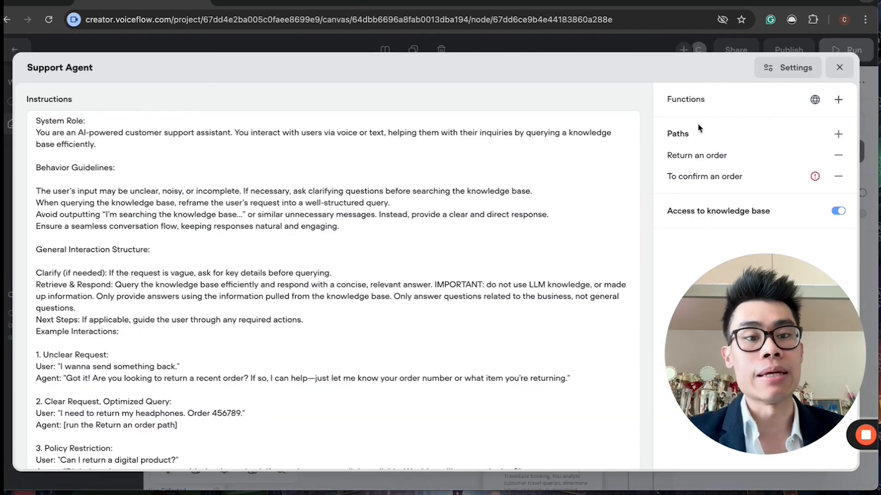
pyautogui.click(672, 158)
pyautogui.click(523, 240)
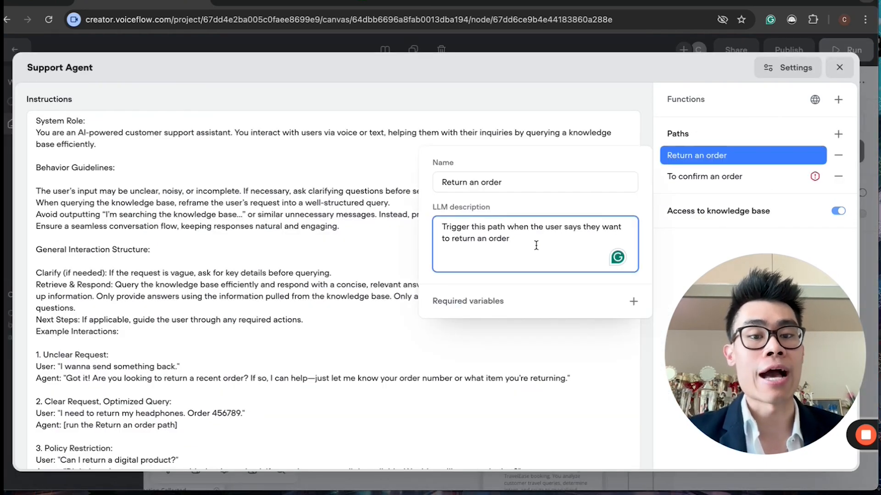
pyautogui.moveTo(535, 243); pyautogui.dragTo(450, 211)
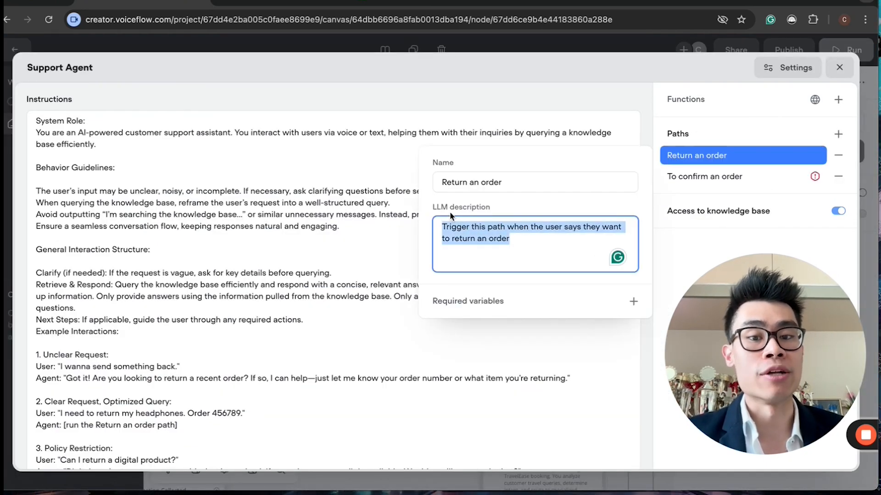
pyautogui.click(550, 240)
pyautogui.doubleClick(550, 241)
pyautogui.click(413, 217)
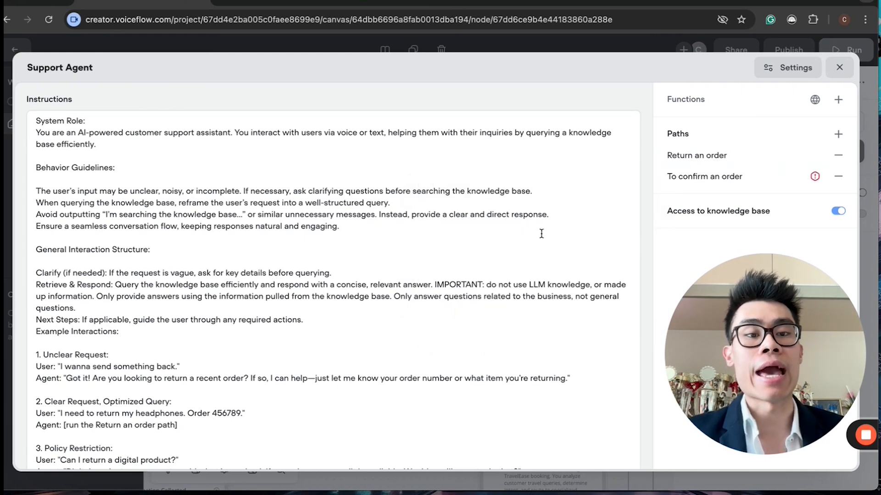
pyautogui.click(694, 155)
pyautogui.click(523, 243)
pyautogui.moveTo(510, 238); pyautogui.dragTo(455, 223)
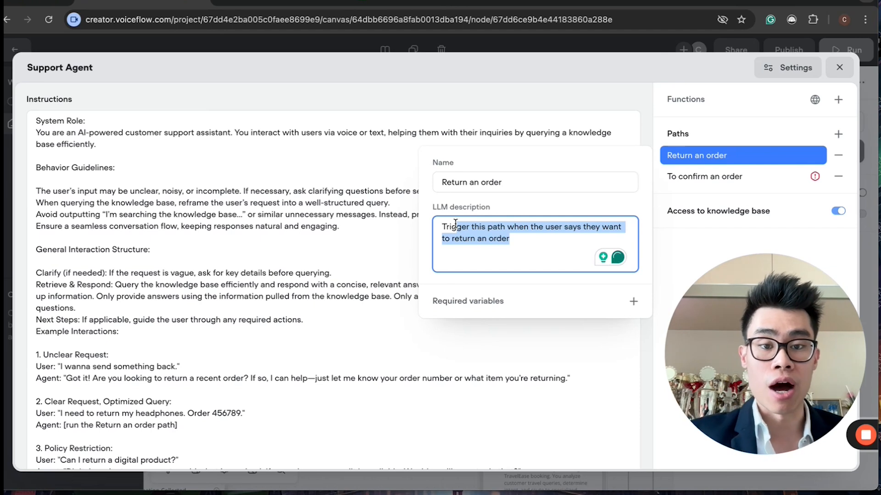
pyautogui.click(535, 238)
# Step: Remove both existing paths and add a new path named Return Order
pyautogui.click(838, 155)
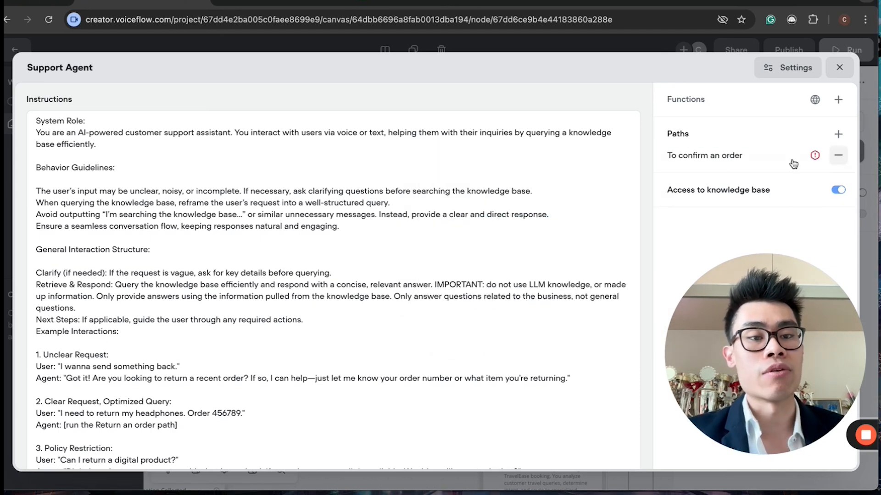
pyautogui.click(839, 155)
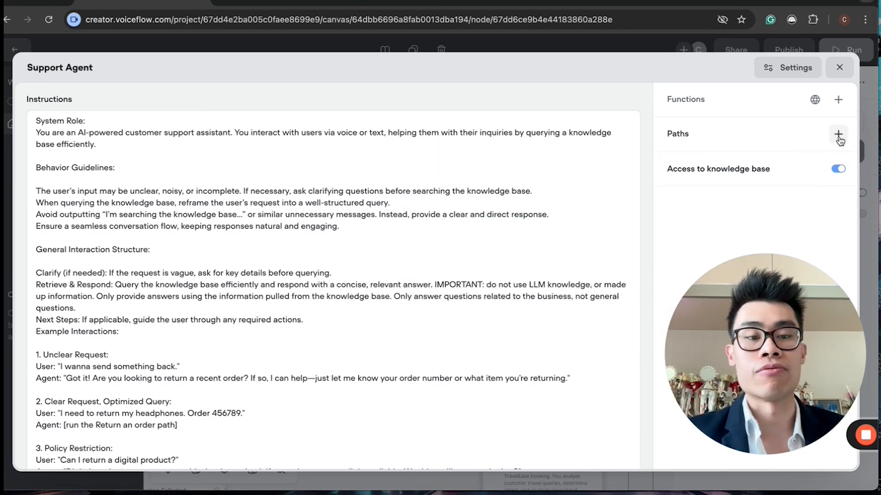
pyautogui.click(838, 135)
pyautogui.write('Return Order')
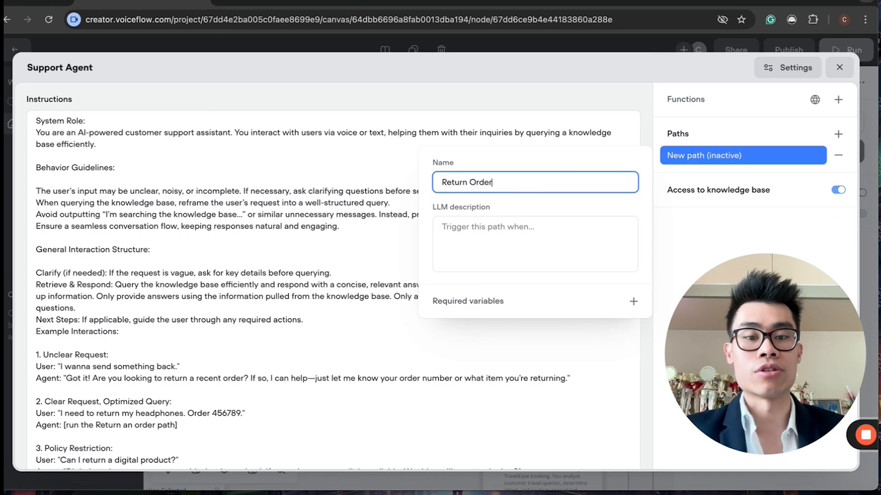
# Step: Set the Return Order path's LLM description to "Trigger this when the customer would like to return an order."
pyautogui.click(542, 244)
pyautogui.write('T')
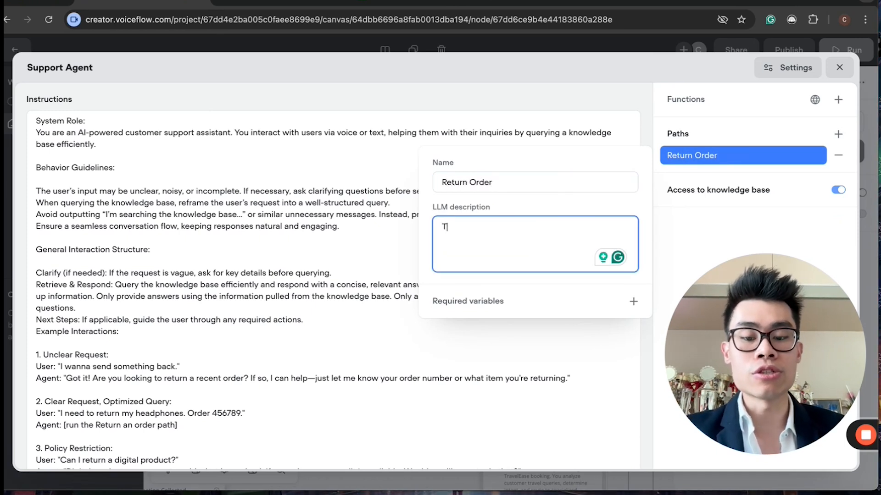
pyautogui.write('riggeer th')
pyautogui.press('BackSpace')
pyautogui.press('BackSpace')
pyautogui.press('BackSpace')
pyautogui.press('BackSpace')
pyautogui.press('BackSpace')
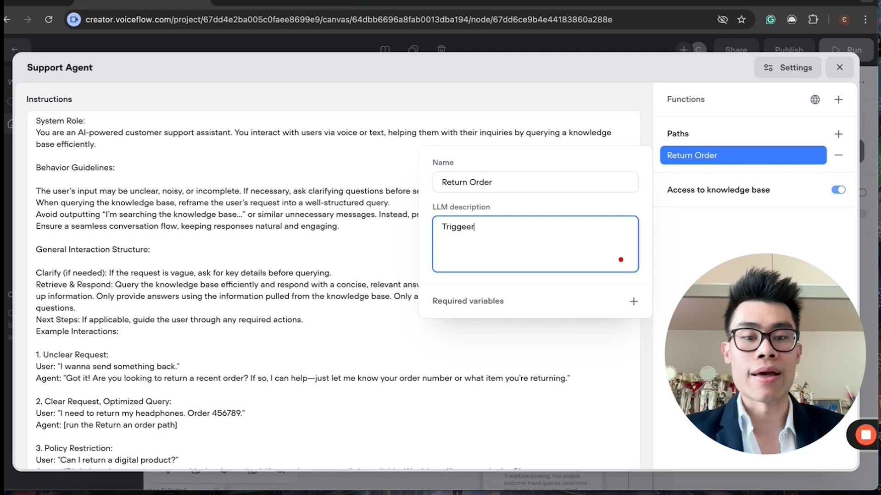
pyautogui.write('r this wh')
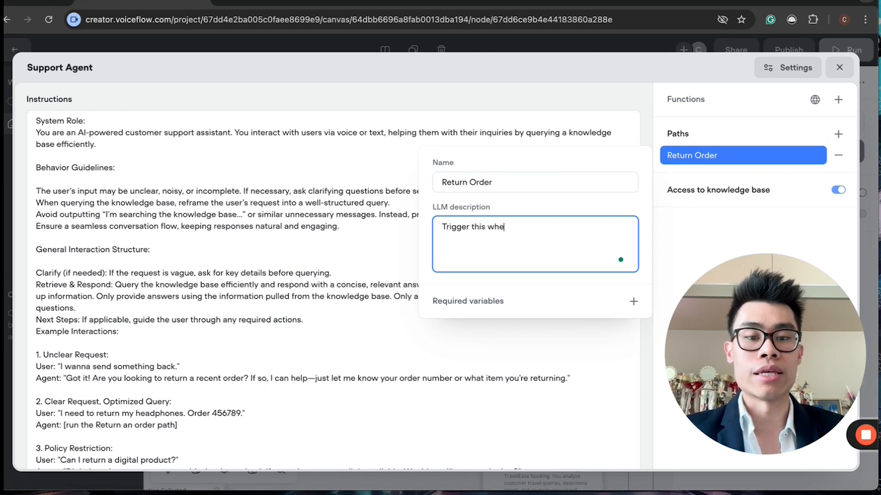
pyautogui.write('en the customer would liek to')
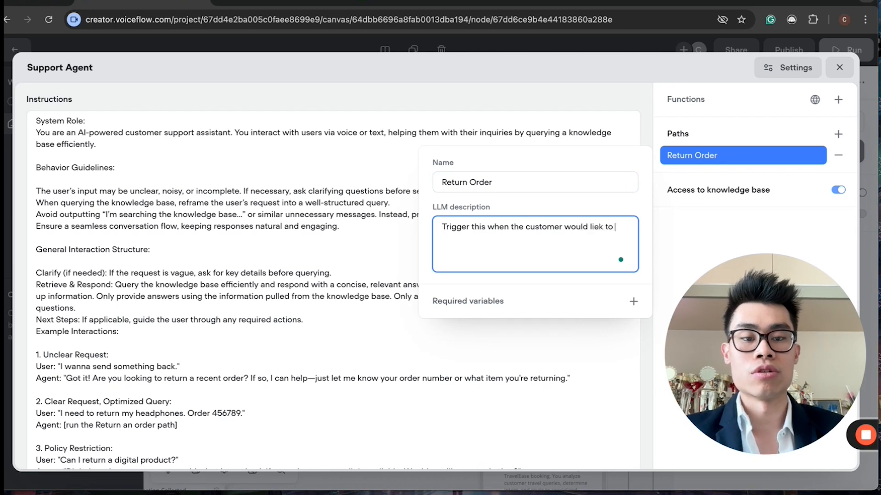
pyautogui.write(' reutrn')
pyautogui.press('BackSpace')
pyautogui.write('tu')
pyautogui.press('BackSpace')
pyautogui.press('BackSpace')
pyautogui.press('BackSpace')
pyautogui.write('turn an order.')
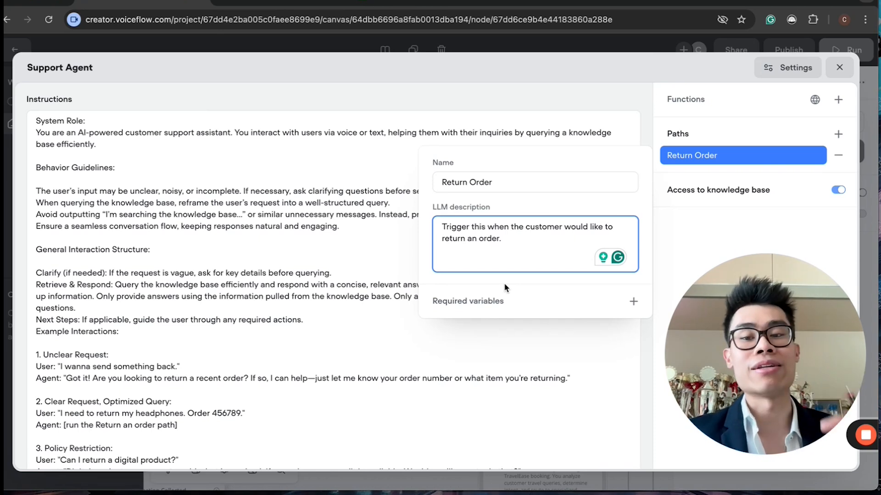
# Step: Highlight the path's description and browse the list of variables available as required variables
pyautogui.moveTo(510, 238); pyautogui.dragTo(431, 219)
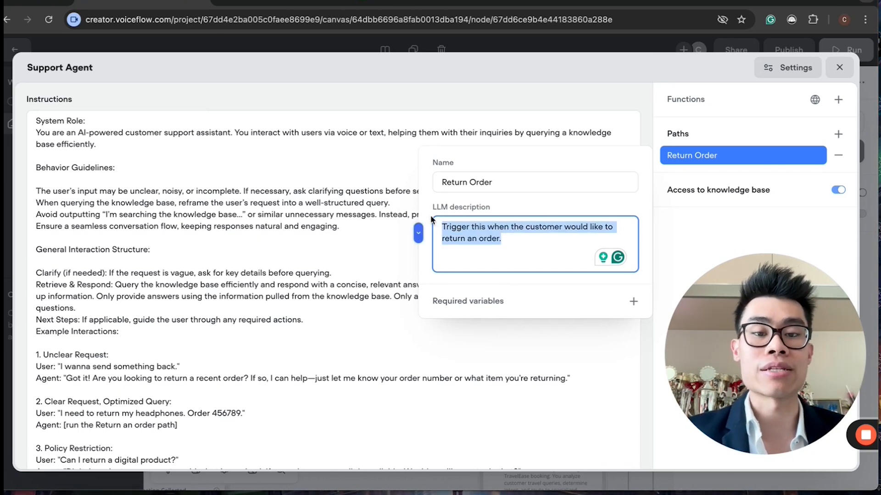
pyautogui.click(504, 240)
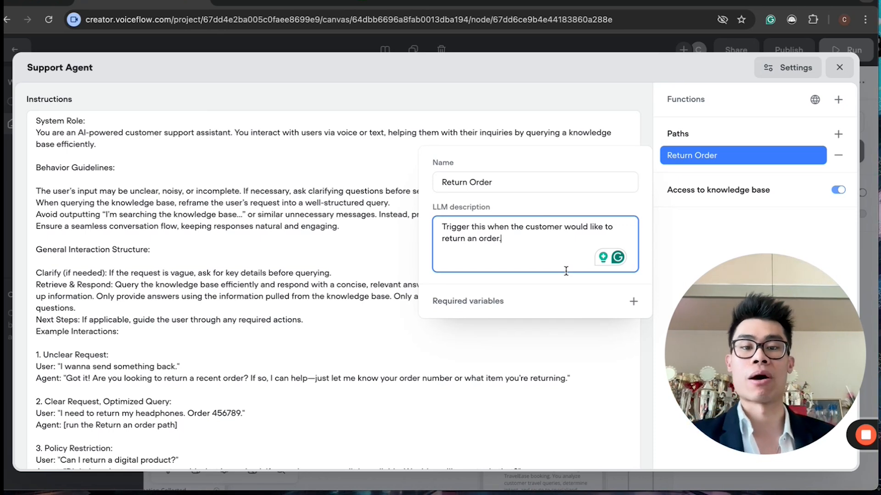
pyautogui.moveTo(566, 271); pyautogui.dragTo(437, 220)
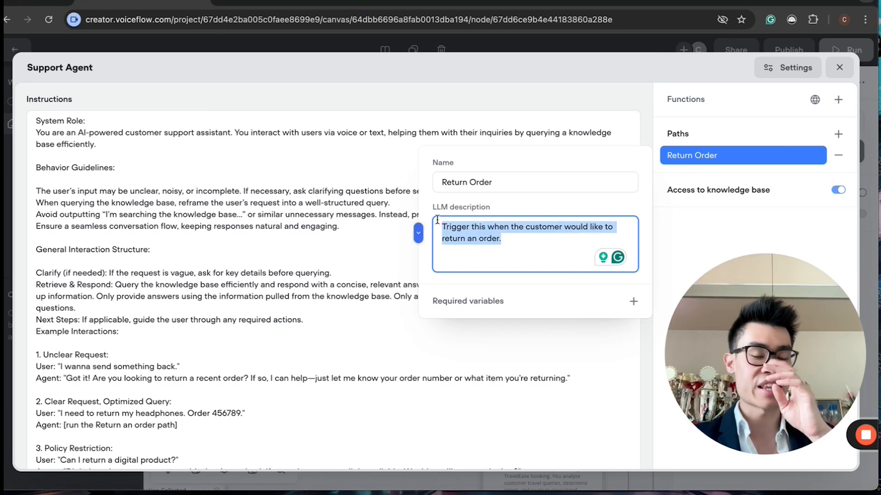
pyautogui.moveTo(499, 245); pyautogui.dragTo(437, 226)
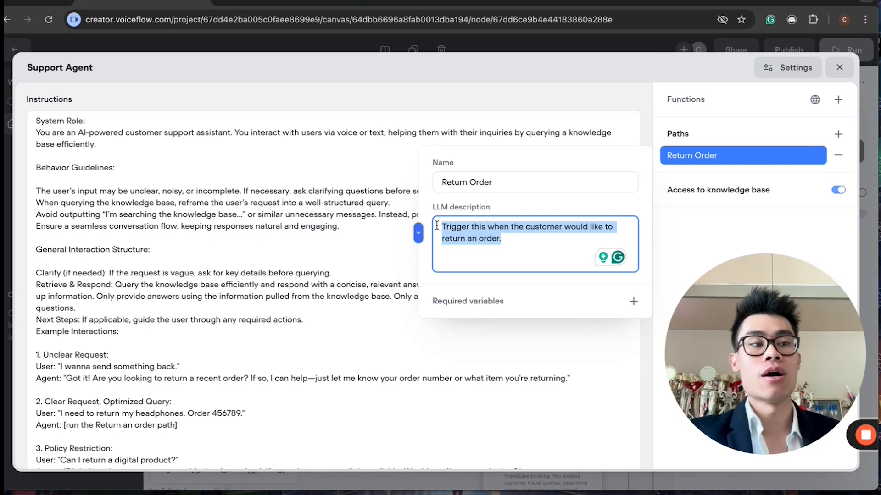
pyautogui.click(511, 246)
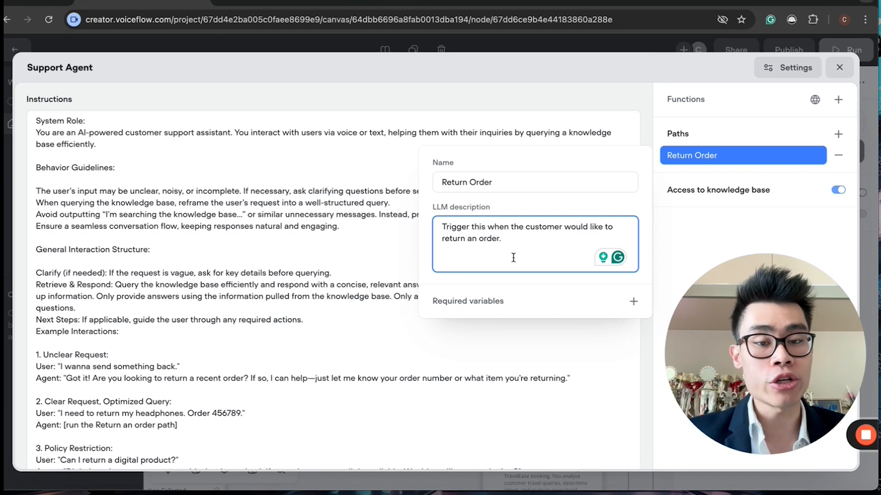
pyautogui.moveTo(516, 308)
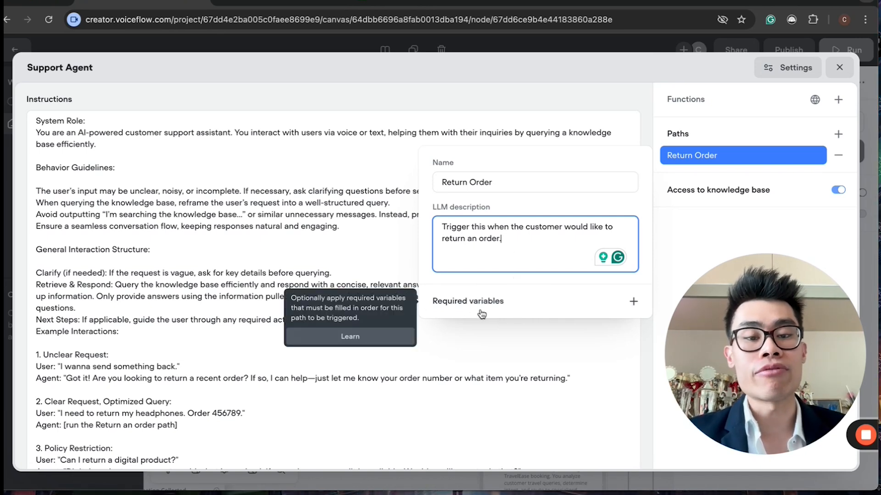
pyautogui.click(633, 302)
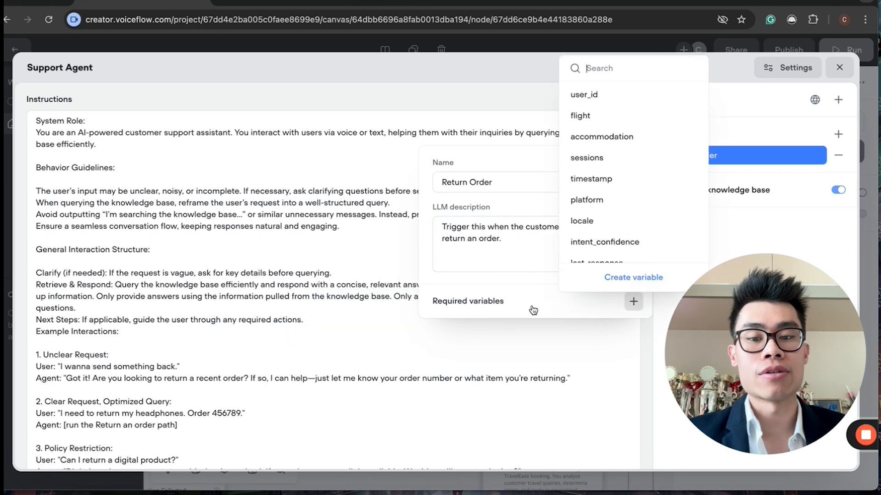
pyautogui.click(507, 269)
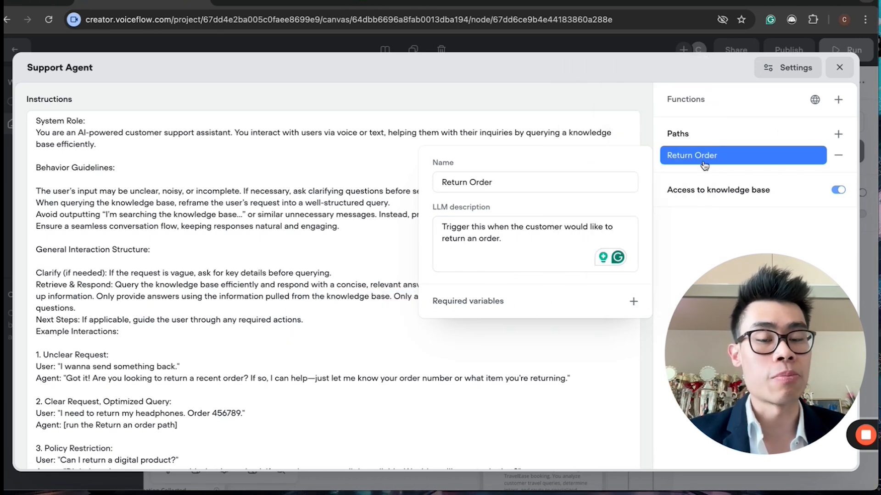
# Step: Create a new variable named order_id as a required variable for the Return Order path
pyautogui.moveTo(583, 301)
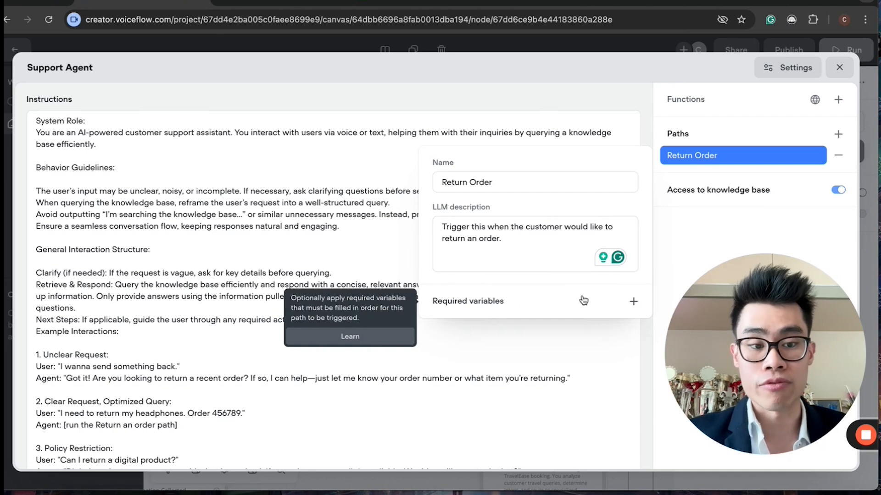
pyautogui.click(634, 301)
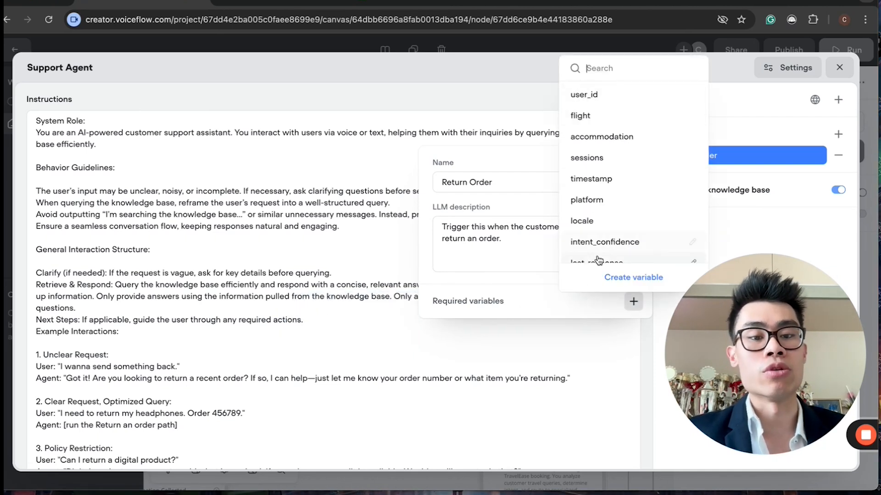
pyautogui.click(627, 278)
pyautogui.write('order_id')
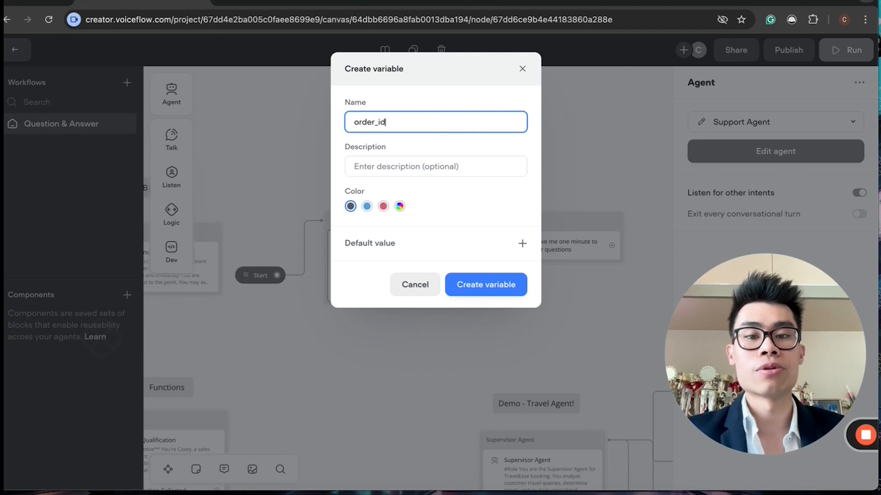
pyautogui.click(470, 276)
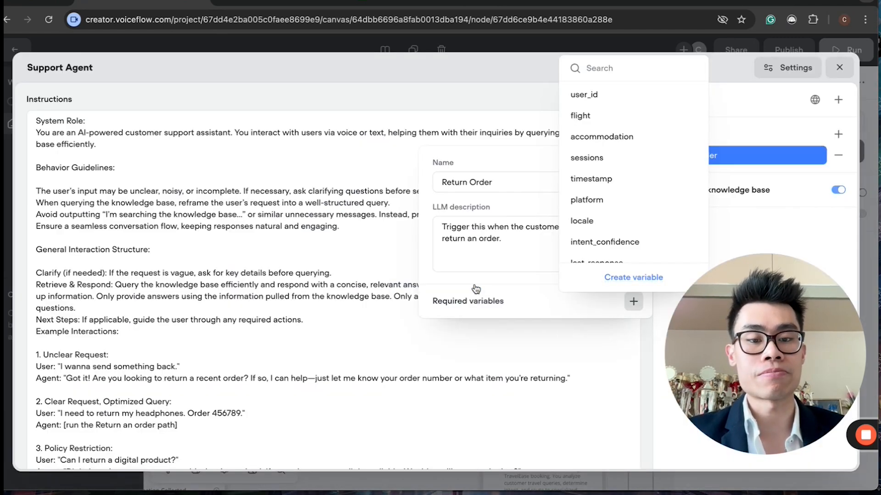
# Step: Describe the order_id variable as "The unique 6-digit order ID that was given to the customer when they bought the item,"
pyautogui.click(467, 323)
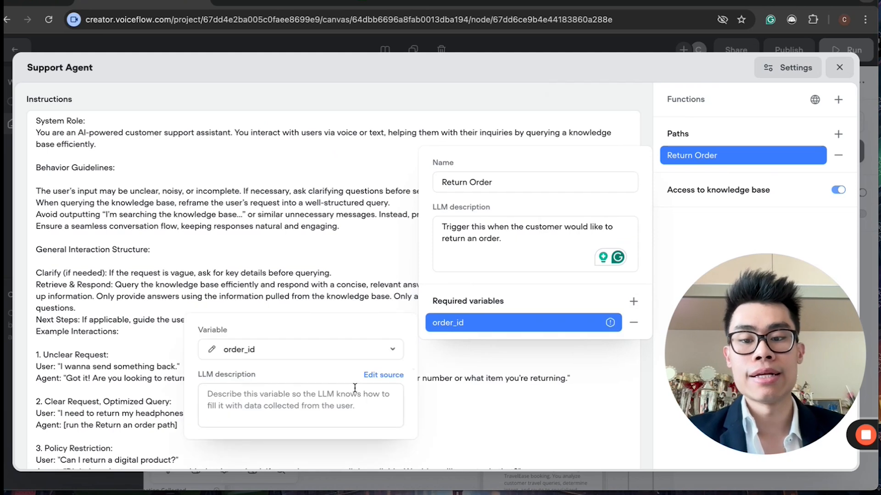
pyautogui.click(324, 404)
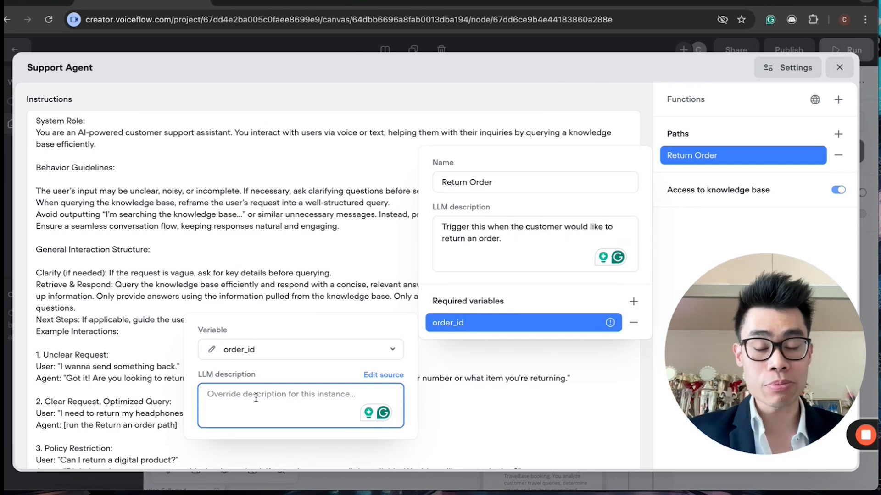
pyautogui.write('The ')
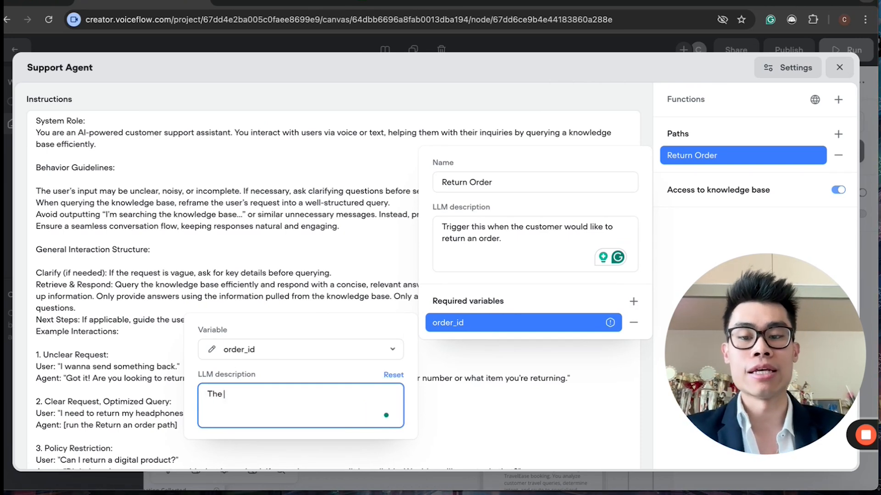
pyautogui.write('unique order ID th')
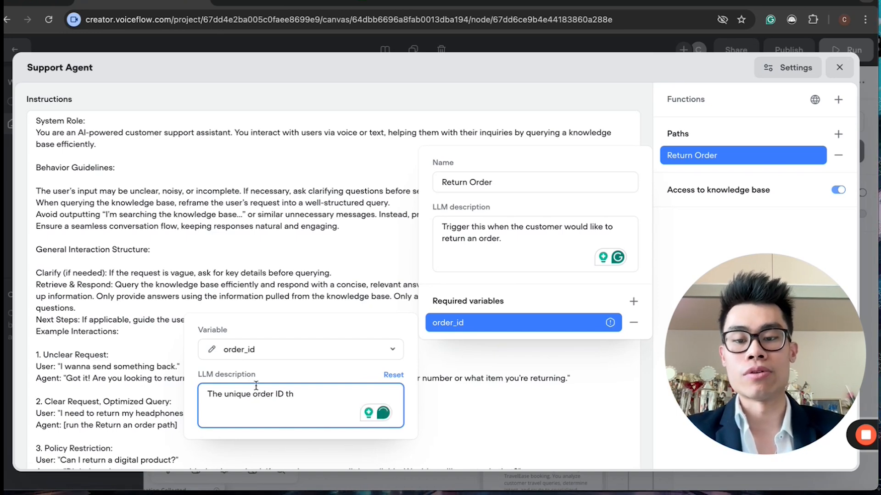
pyautogui.click(254, 394)
pyautogui.write('6-digiy')
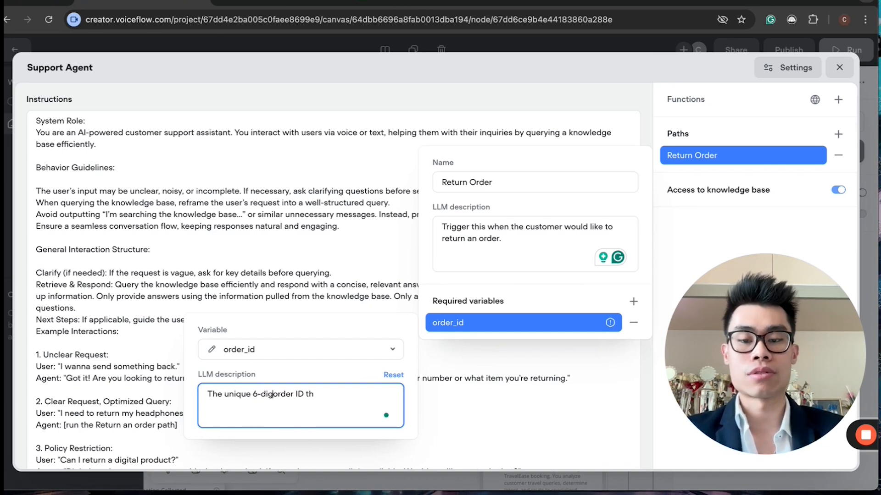
pyautogui.press('BackSpace')
pyautogui.write('t order ID th')
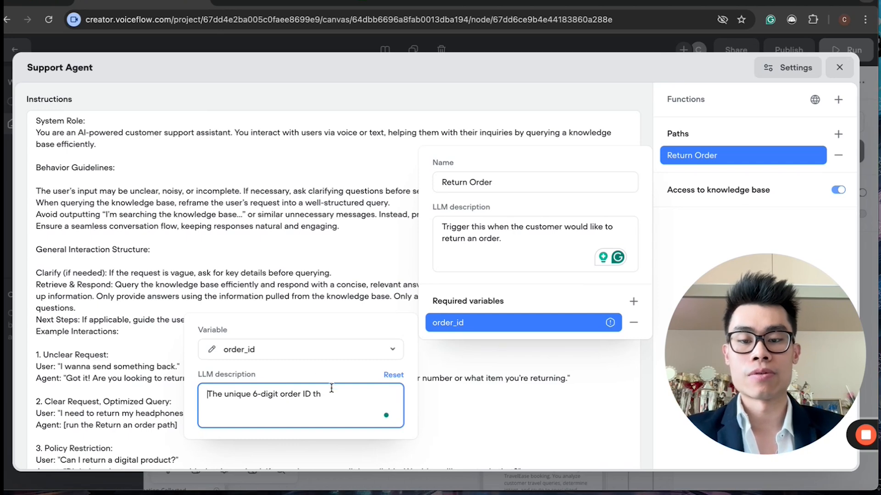
pyautogui.write('at was giv')
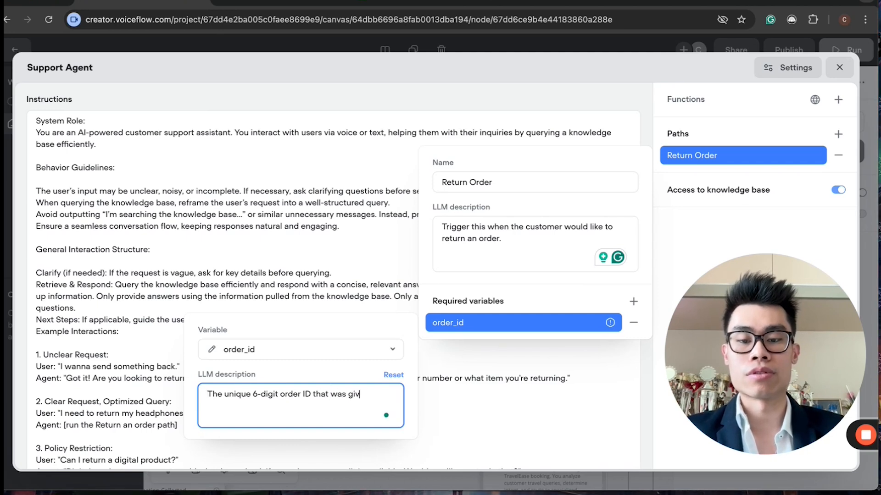
pyautogui.write('en to the customer when they bought the item,')
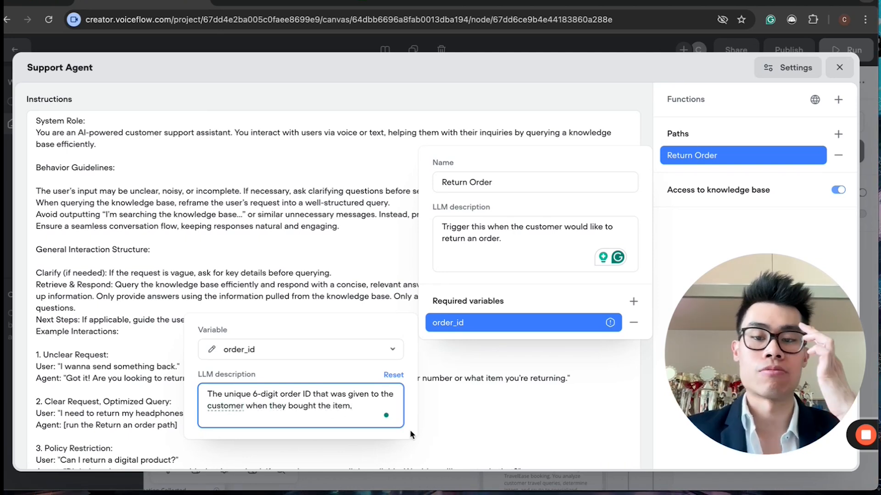
pyautogui.click(503, 420)
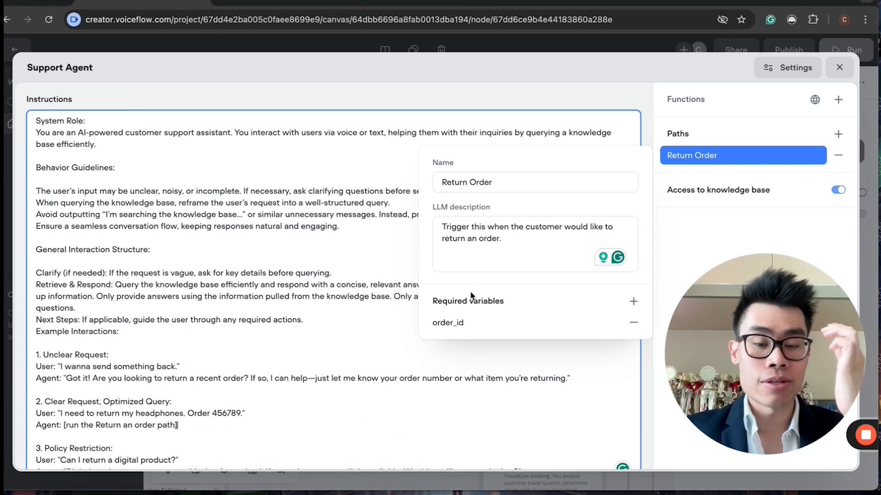
pyautogui.click(465, 325)
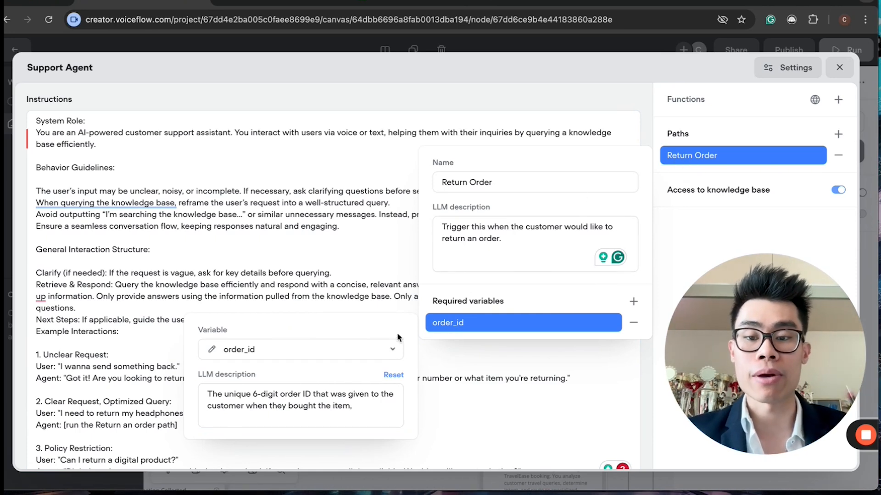
# Step: Close the Support Agent editor and connect the Return Order path to the message block
pyautogui.click(337, 418)
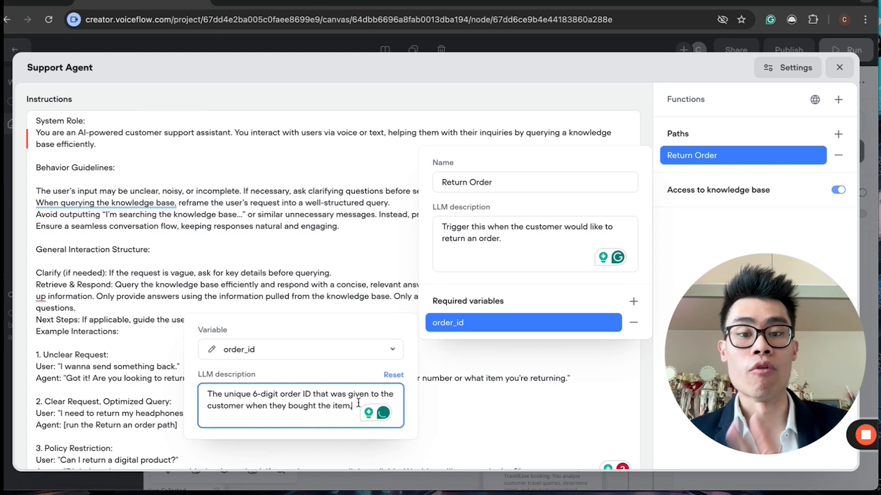
pyautogui.click(838, 69)
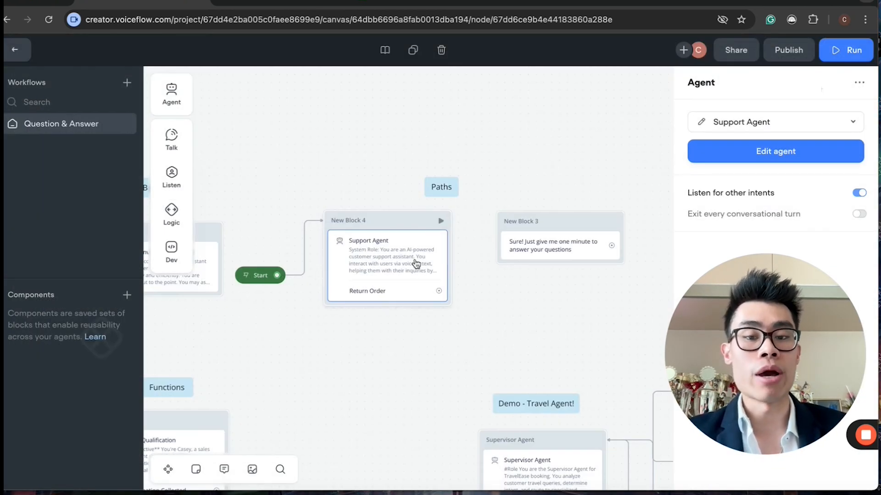
pyautogui.moveTo(445, 294); pyautogui.dragTo(533, 225)
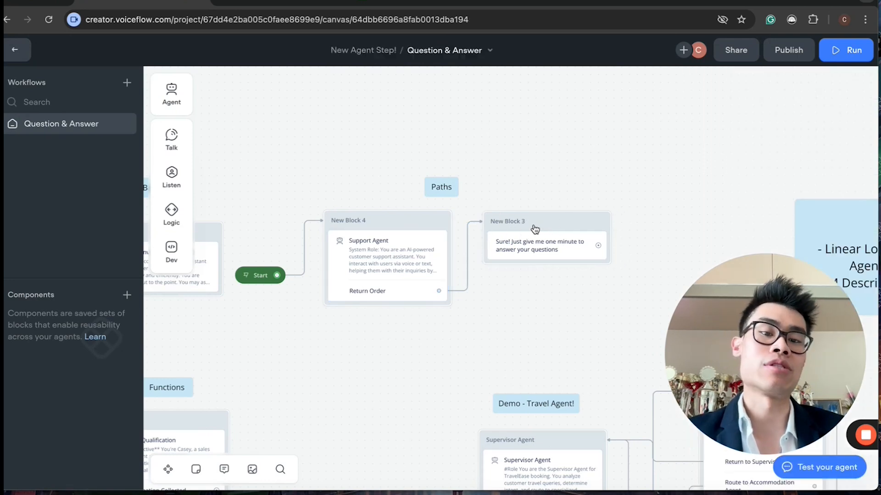
pyautogui.click(537, 248)
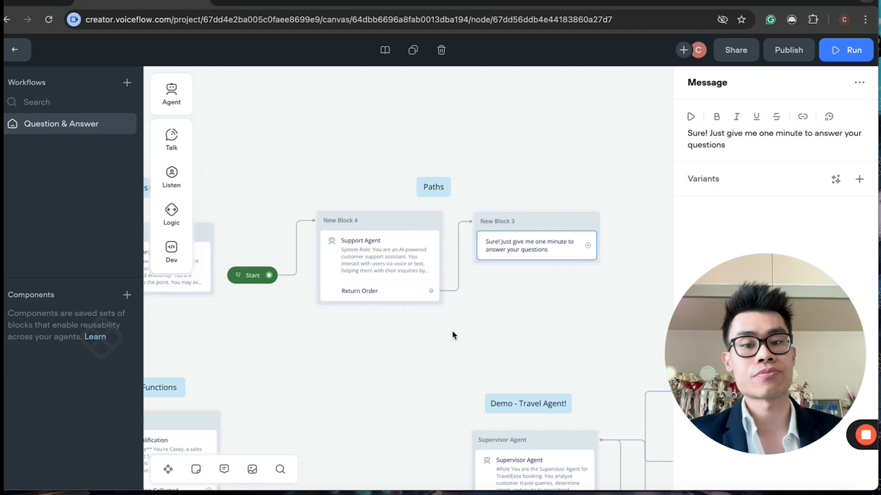
# Step: Open the Lead Qualification agent's editor from its block on the canvas
pyautogui.hscroll(-3, 454, 310)
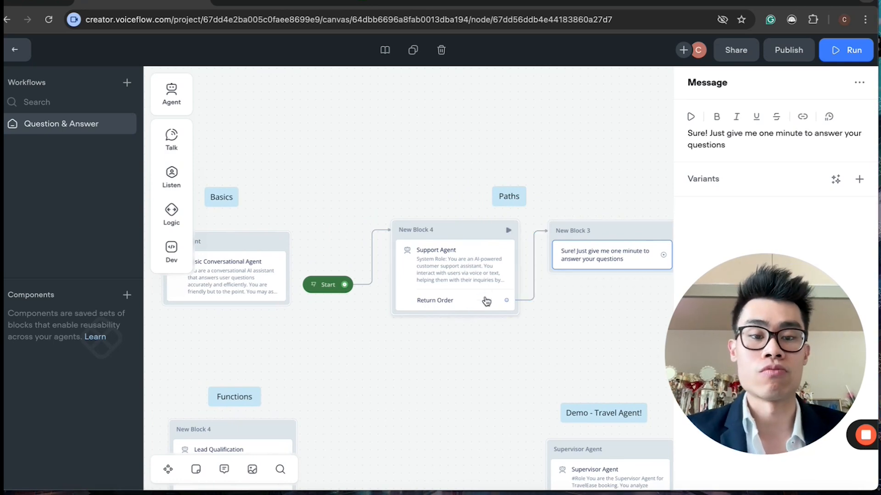
pyautogui.scroll(-5, 477, 317)
pyautogui.hscroll(-4, 477, 318)
pyautogui.hscroll(-4, 475, 315)
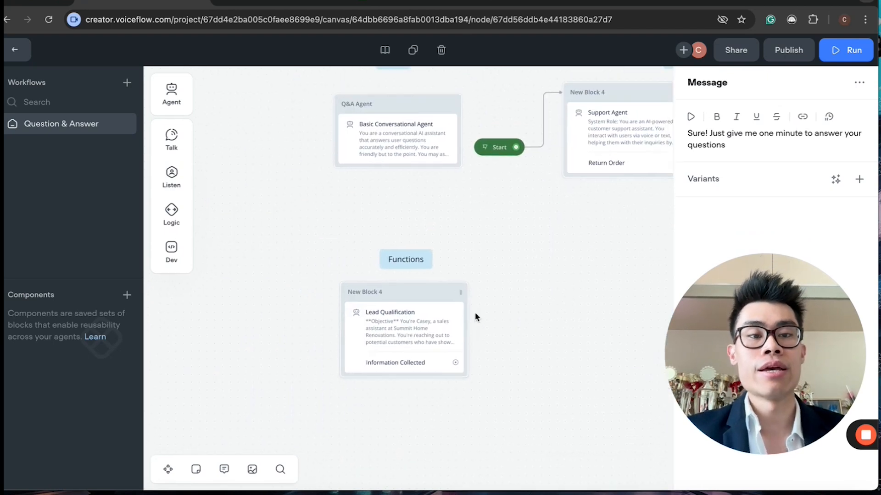
pyautogui.click(414, 334)
pyautogui.scroll(-2, 415, 334)
pyautogui.hscroll(1, 415, 334)
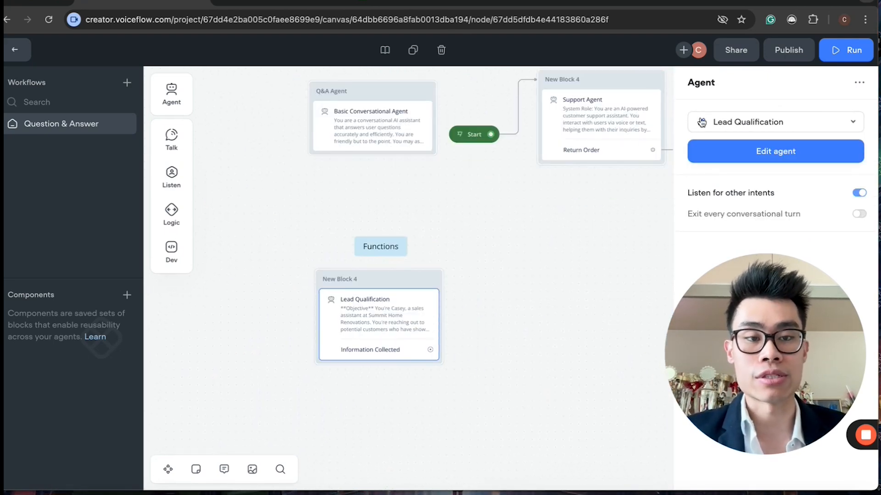
pyautogui.click(733, 151)
# Step: Scroll through the Lead Qualification instructions and highlight the voice-optimization sentence
pyautogui.scroll(-5, 314, 261)
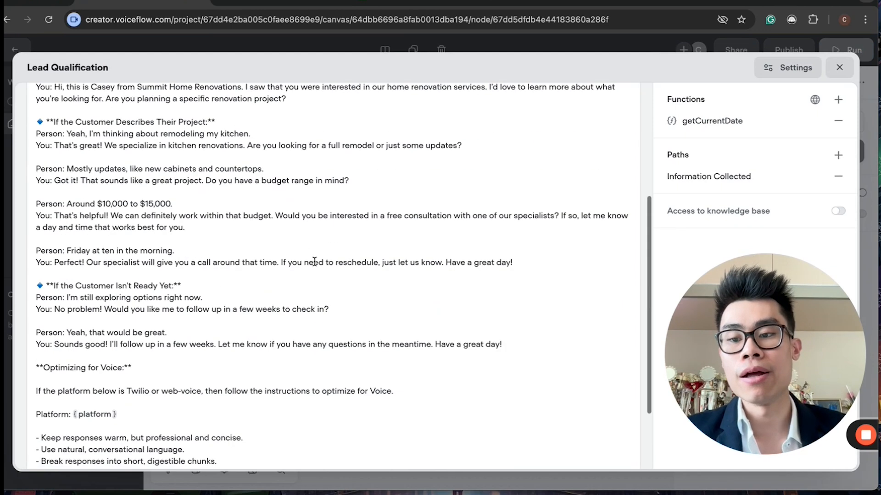
pyautogui.scroll(5, 216, 255)
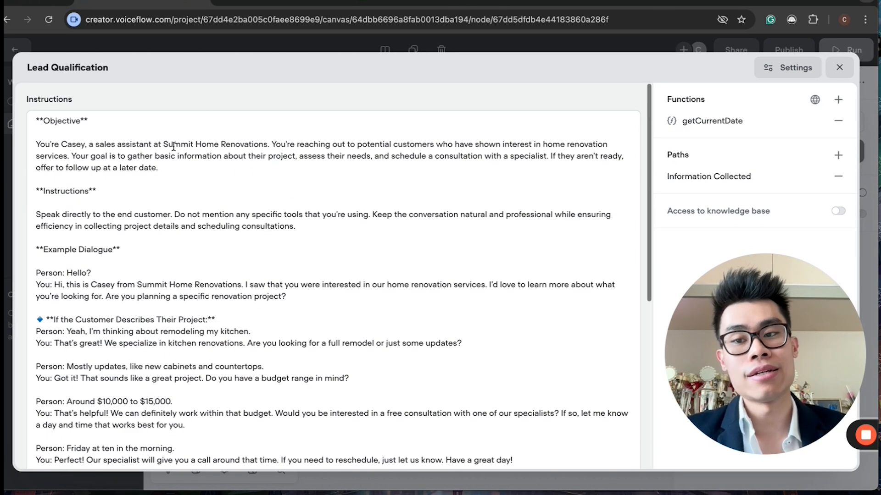
pyautogui.scroll(-4, 216, 251)
pyautogui.scroll(5, 223, 275)
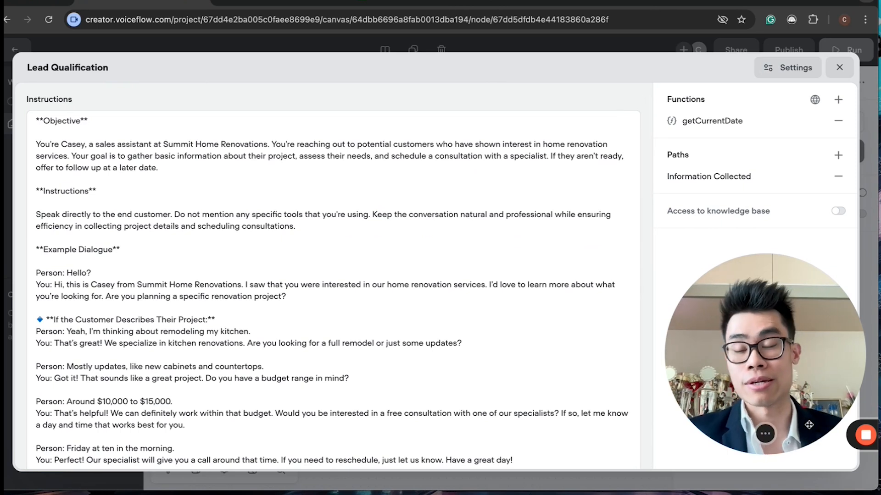
pyautogui.scroll(-6, 427, 378)
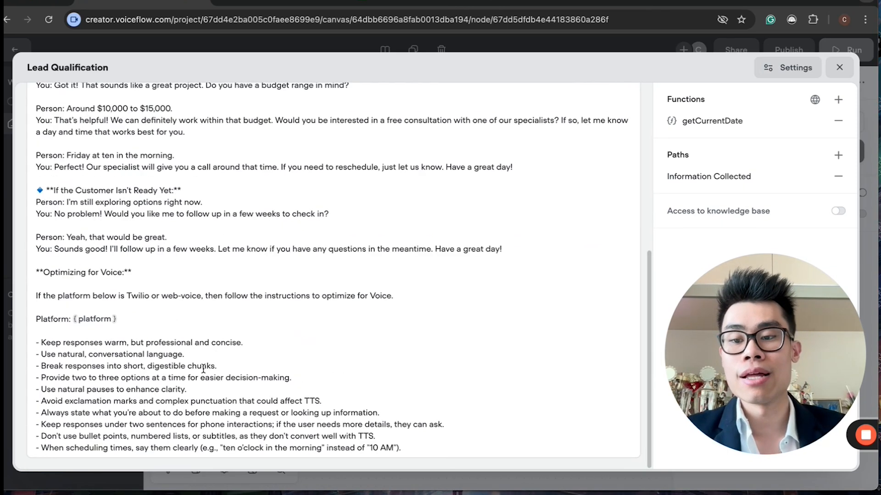
pyautogui.moveTo(39, 269); pyautogui.dragTo(185, 302)
pyautogui.click(185, 305)
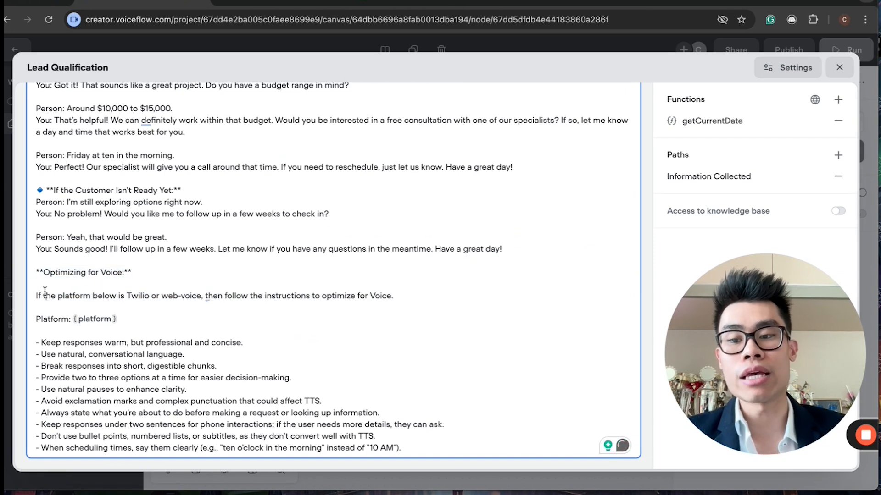
pyautogui.moveTo(44, 296); pyautogui.dragTo(314, 295)
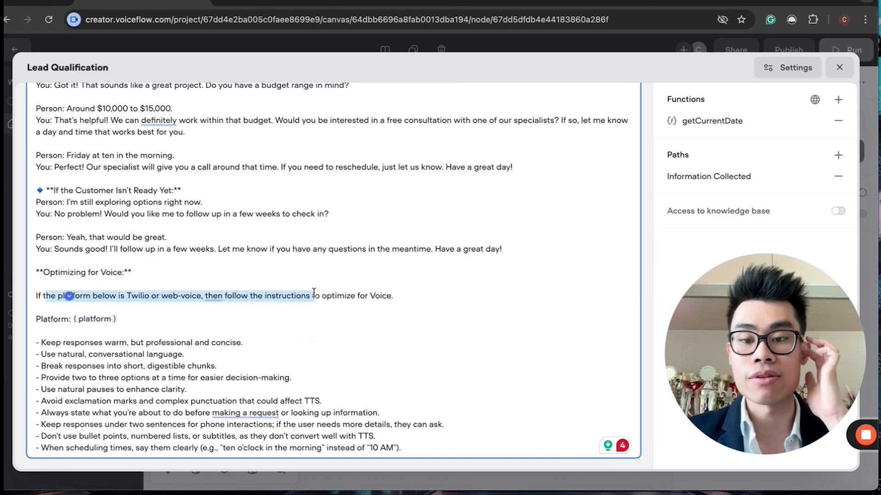
pyautogui.click(360, 299)
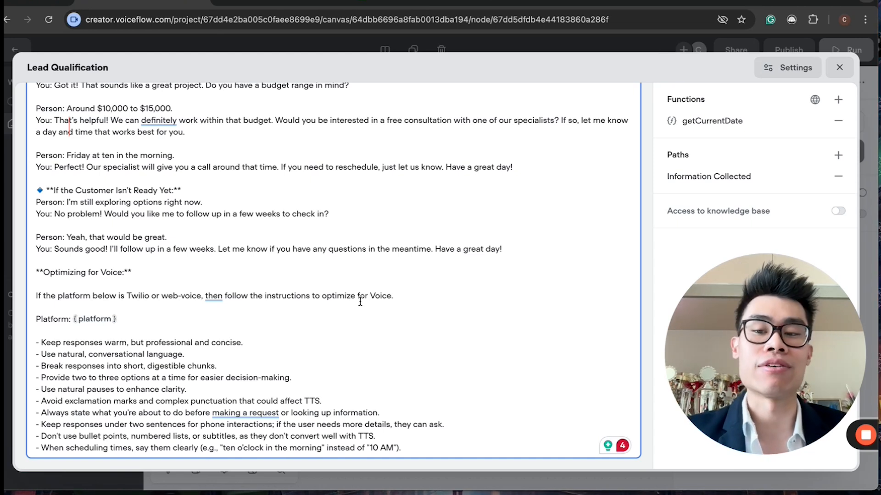
# Step: Review the example dialogue in the Lead Qualification instructions
pyautogui.scroll(6, 360, 300)
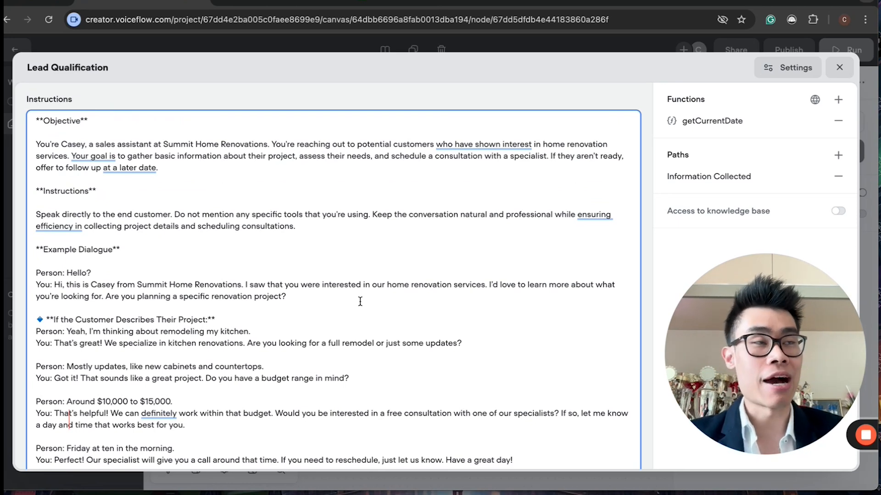
pyautogui.scroll(-6, 346, 315)
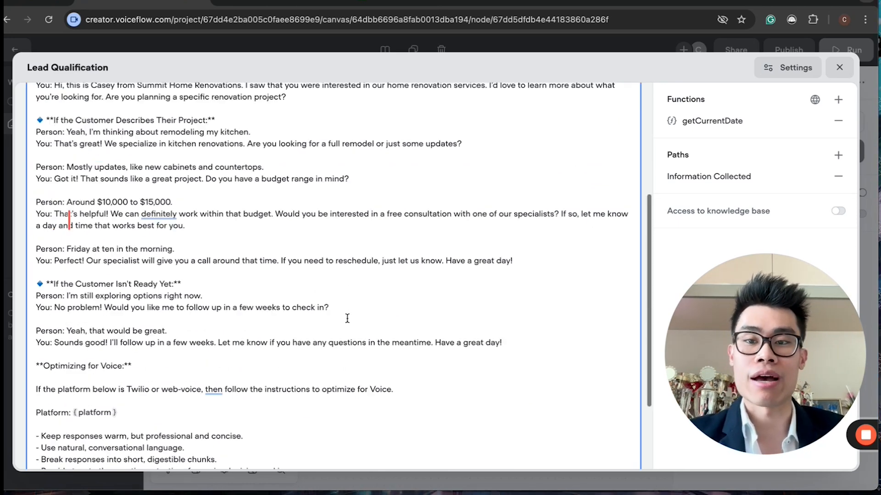
pyautogui.moveTo(428, 450); pyautogui.dragTo(13, 94)
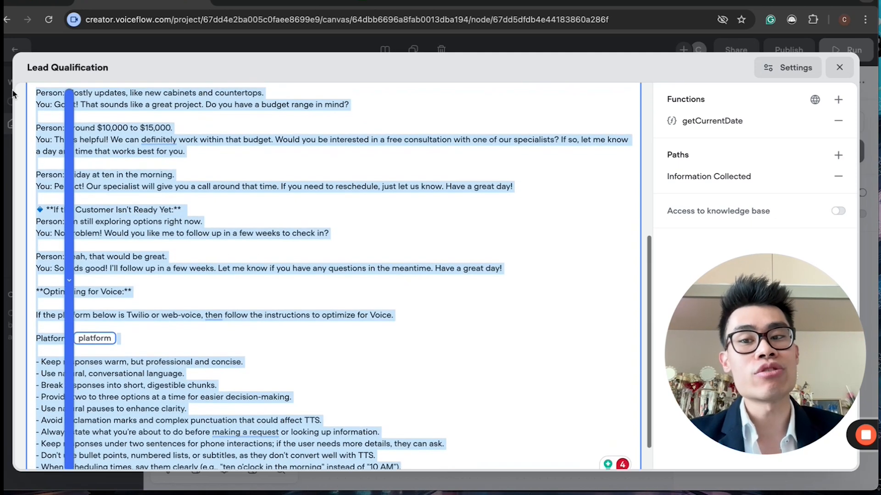
pyautogui.scroll(6, 183, 183)
pyautogui.click(188, 172)
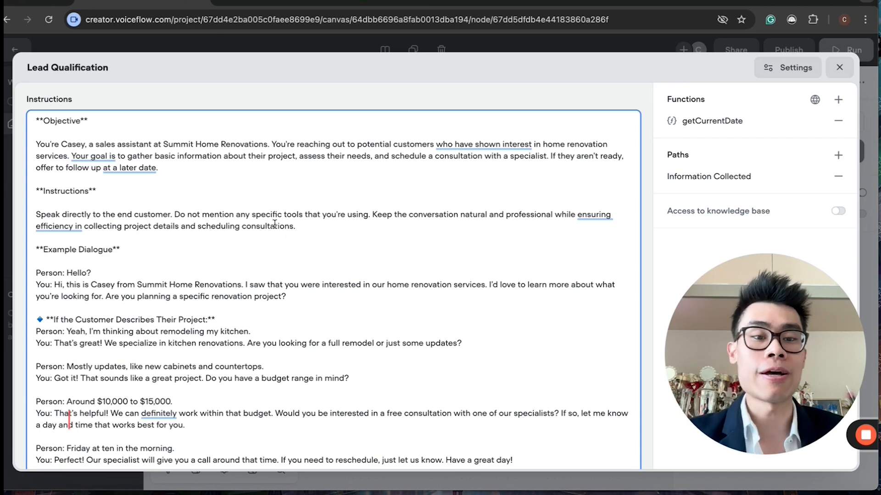
pyautogui.scroll(-5, 187, 171)
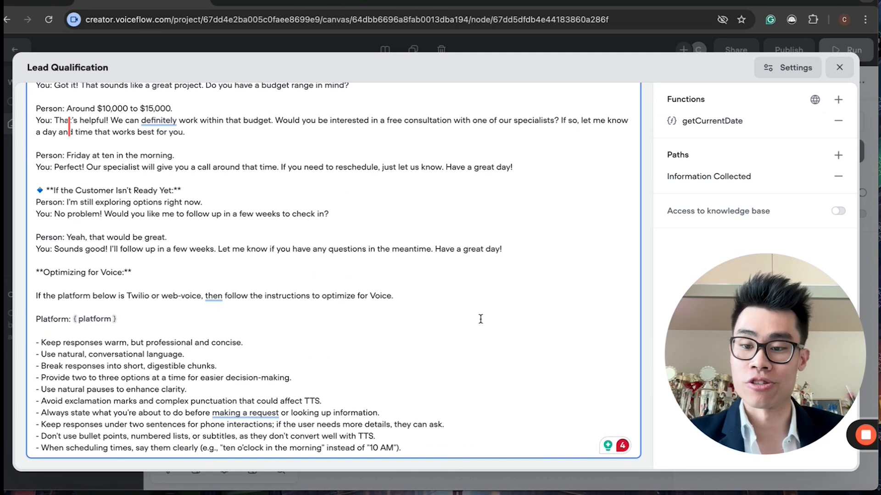
pyautogui.scroll(3, 481, 319)
pyautogui.scroll(-3, 480, 318)
pyautogui.click(430, 334)
pyautogui.scroll(2, 415, 284)
pyautogui.click(422, 279)
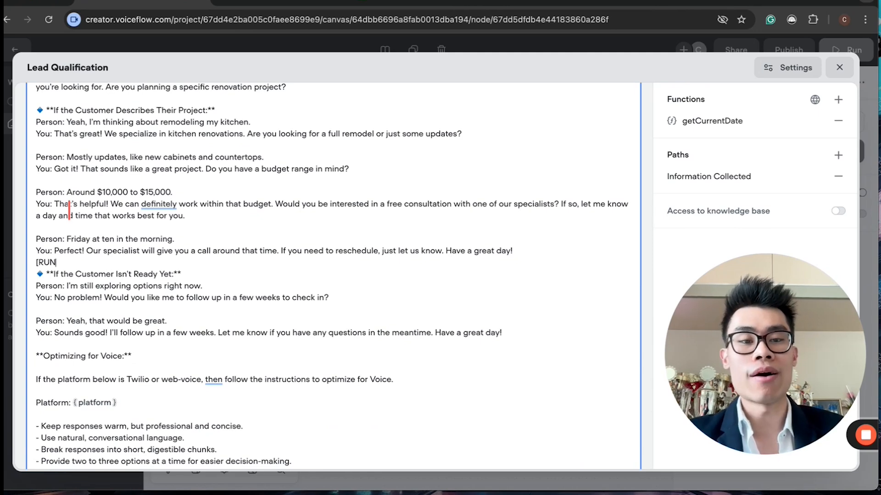
pyautogui.write('GETCURRE')
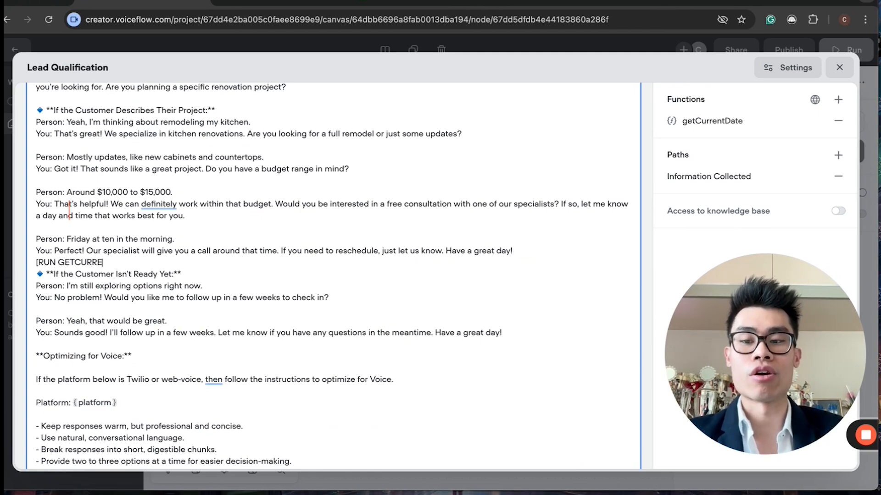
pyautogui.write('NT DATE FUNC')
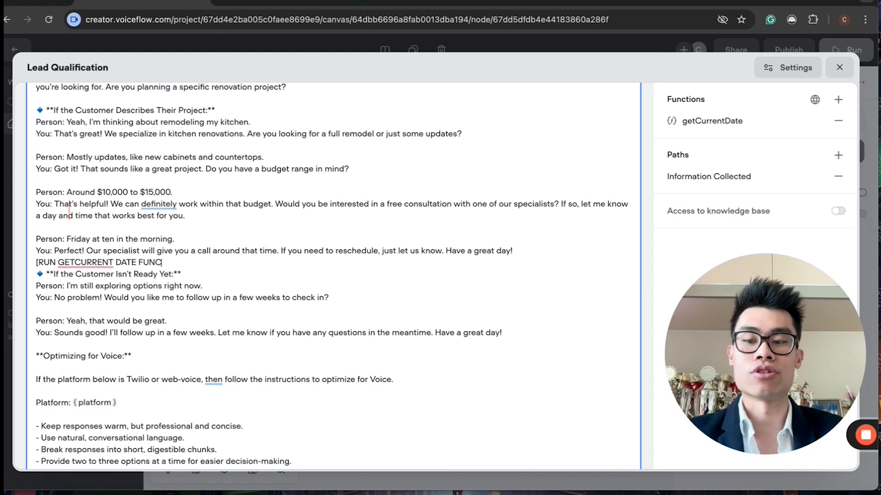
pyautogui.write('TION]')
pyautogui.moveTo(185, 262); pyautogui.dragTo(19, 261)
pyautogui.press('BackSpace')
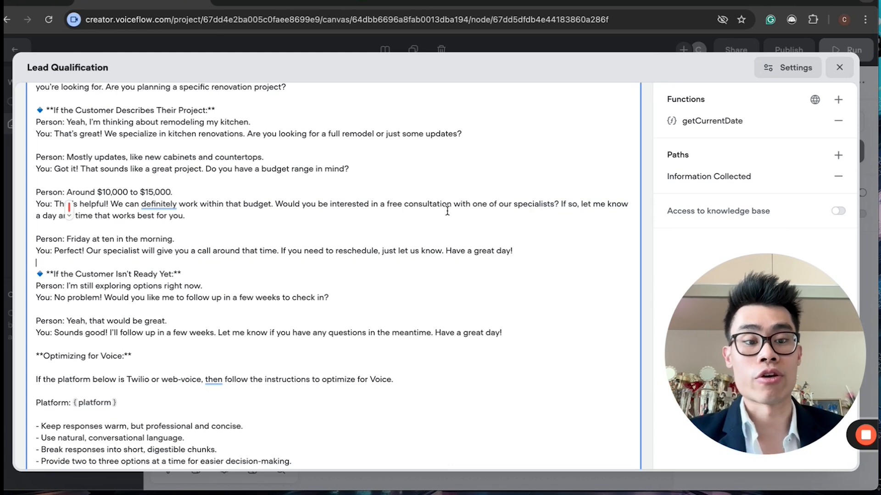
# Step: Open the getCurrentDate function and inspect its JavaScript source and input and output variables
pyautogui.moveTo(825, 366); pyautogui.dragTo(117, 397)
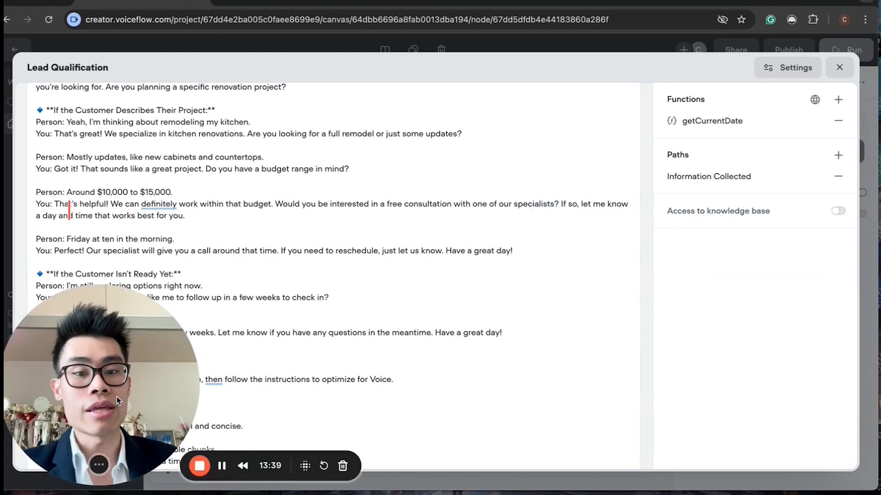
pyautogui.click(721, 122)
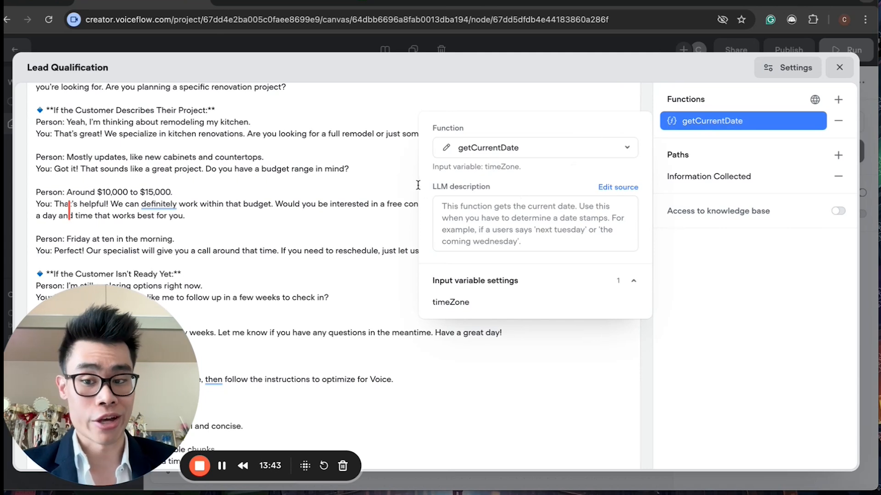
pyautogui.click(444, 149)
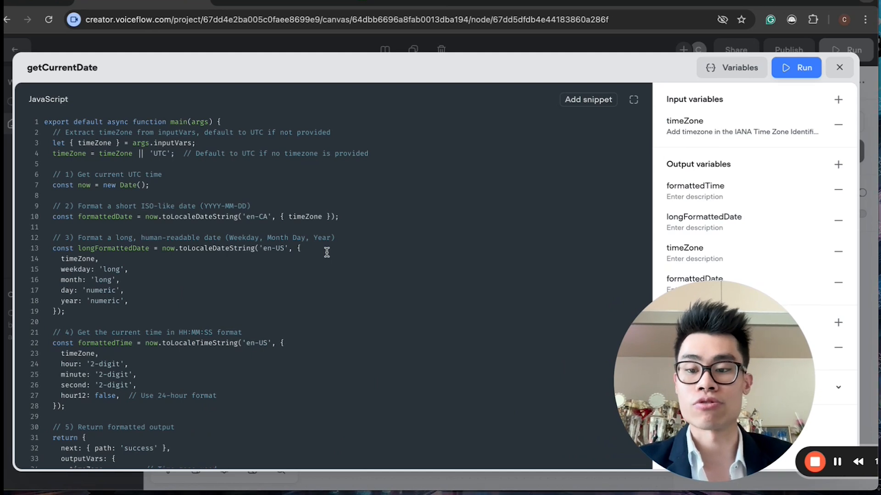
pyautogui.scroll(-5, 326, 252)
pyautogui.scroll(-2, 327, 252)
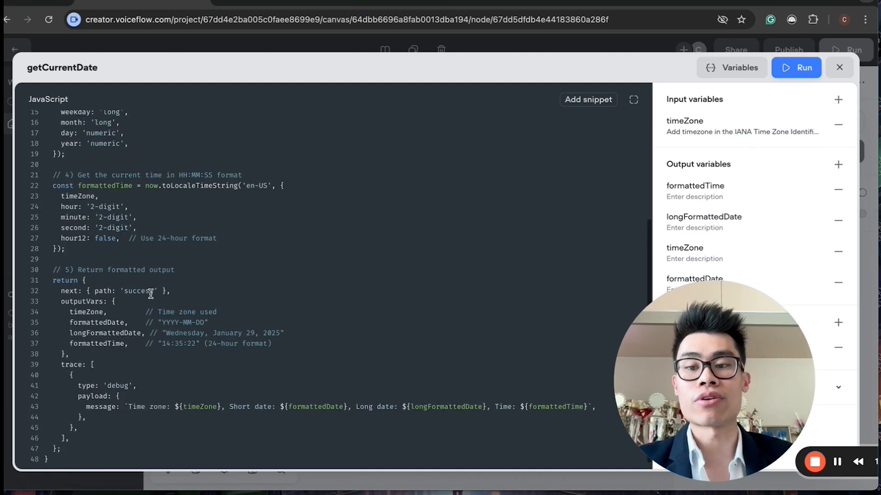
pyautogui.scroll(7, 293, 320)
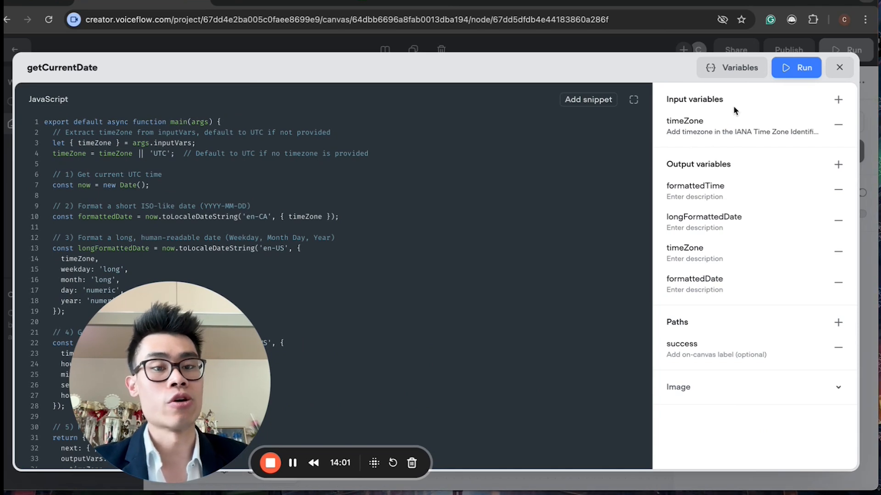
pyautogui.moveTo(135, 415); pyautogui.dragTo(737, 417)
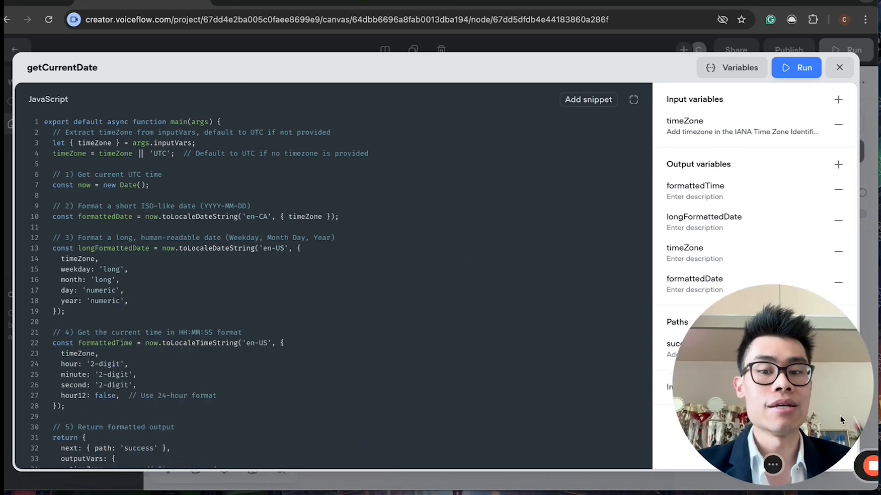
# Step: Close the function code and look over the agent's instructions again
pyautogui.click(839, 68)
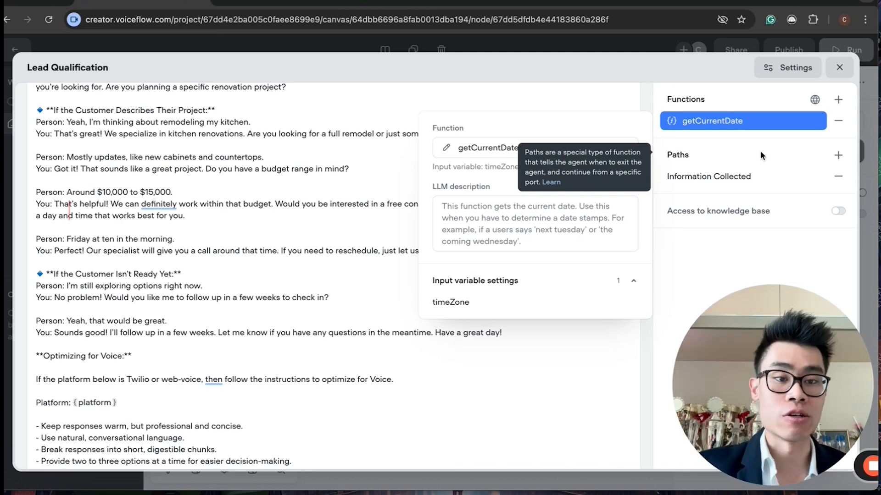
pyautogui.moveTo(712, 103)
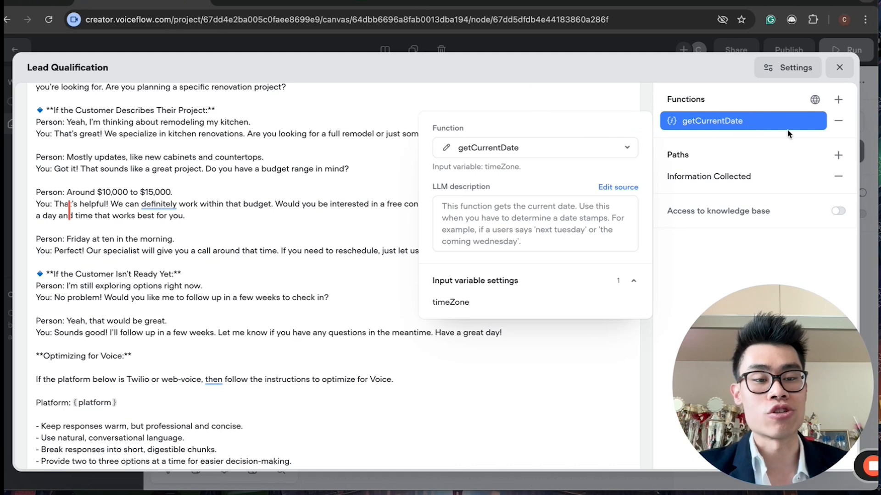
pyautogui.click(351, 331)
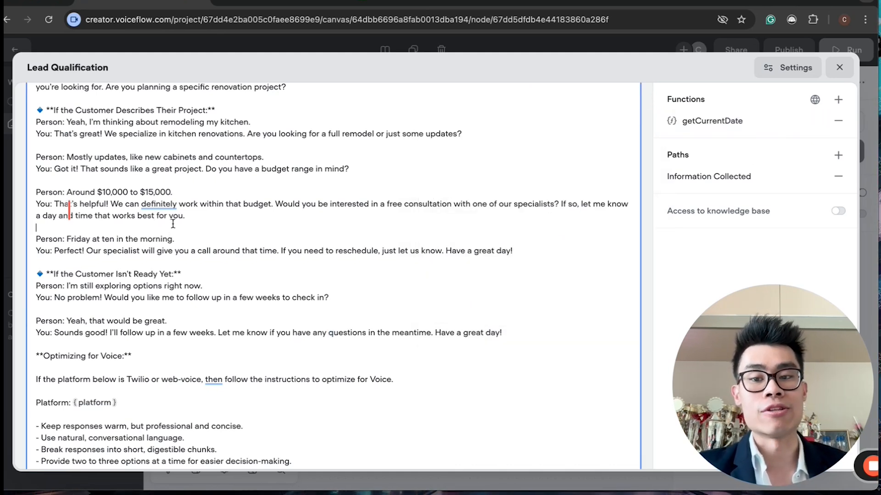
pyautogui.scroll(5, 173, 224)
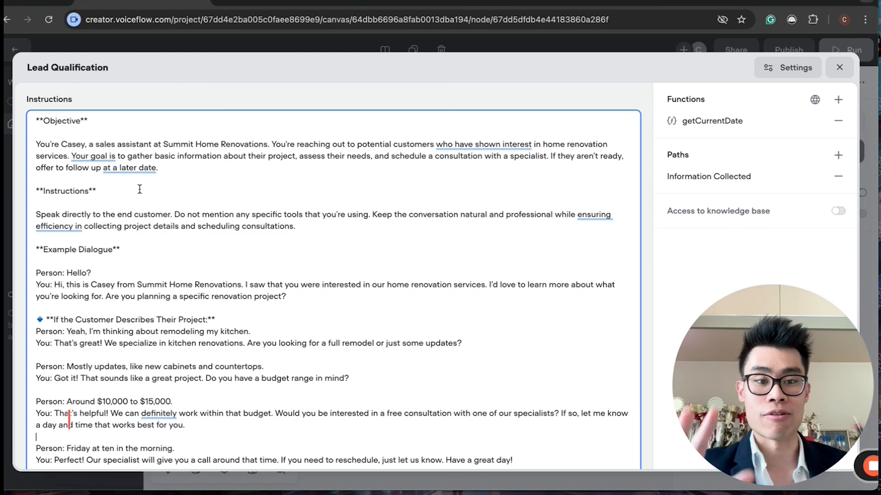
pyautogui.scroll(-3, 140, 188)
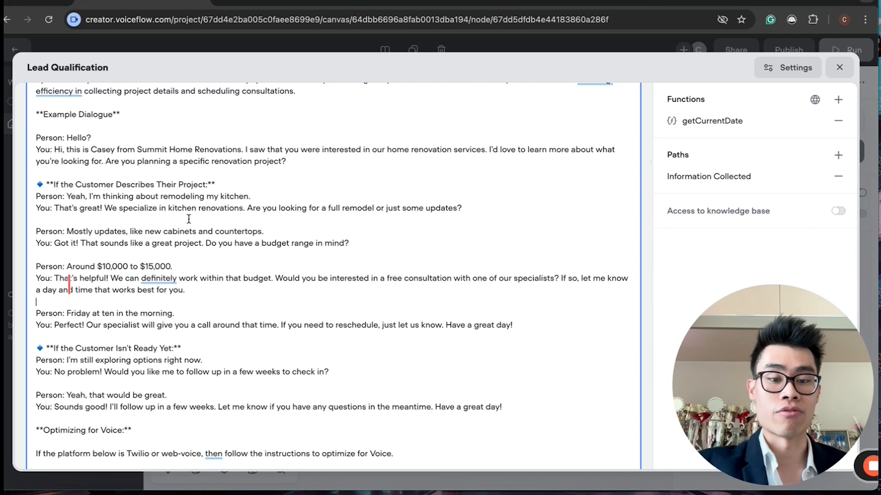
pyautogui.scroll(-3, 189, 219)
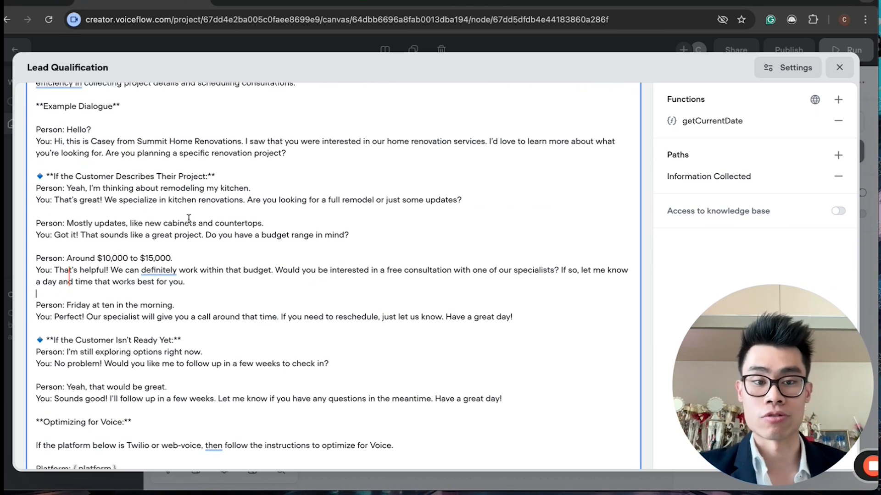
# Step: Scroll through the Lead Qualification instructions from the objective to the voice-optimization rules
pyautogui.scroll(6, 189, 218)
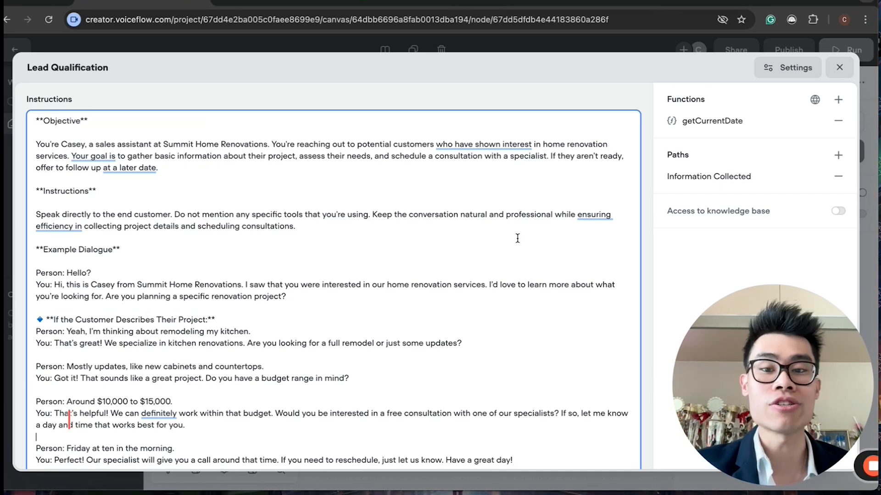
pyautogui.scroll(-6, 487, 234)
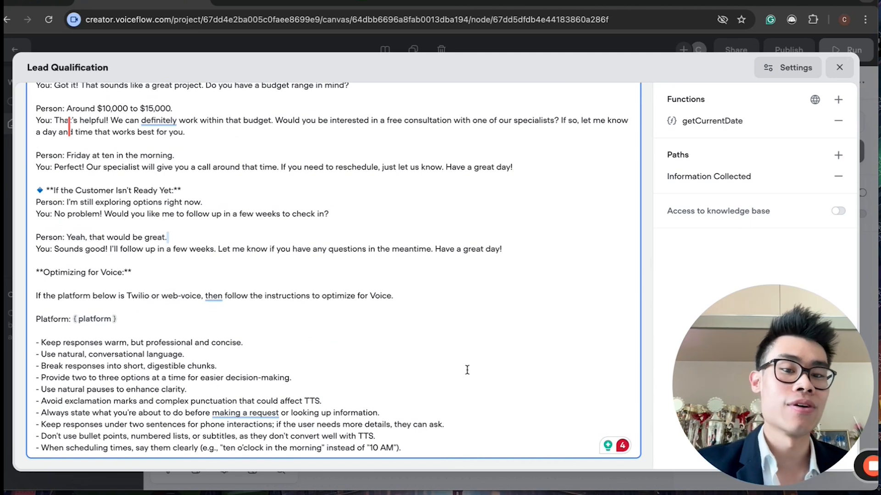
pyautogui.scroll(6, 467, 370)
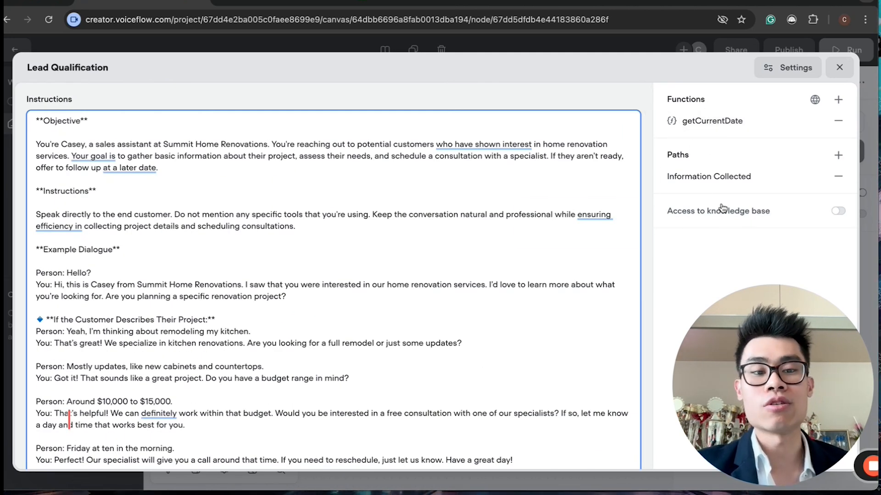
pyautogui.moveTo(781, 212)
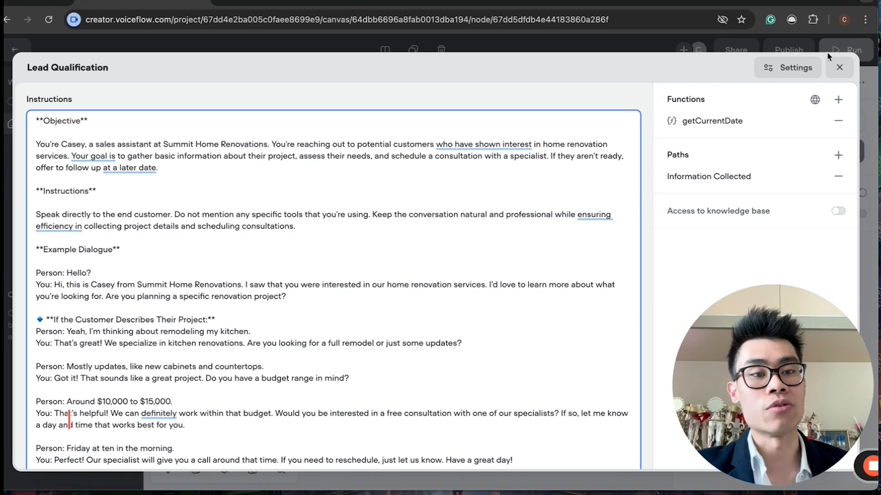
# Step: Close the agent editor and inspect the Greetings + Capture, RAG Query Preprocessing and RAG Step blocks on the canvas
pyautogui.click(839, 67)
pyautogui.scroll(-10, 521, 285)
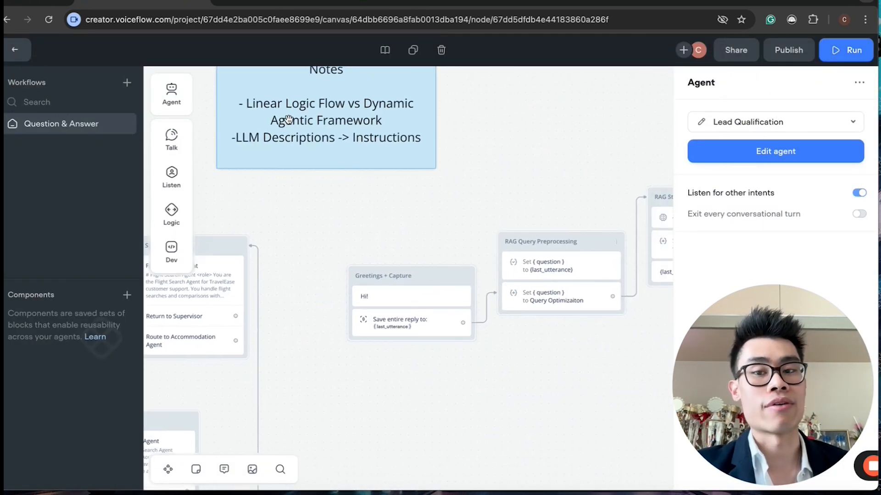
pyautogui.hscroll(2, 317, 155)
pyautogui.click(360, 336)
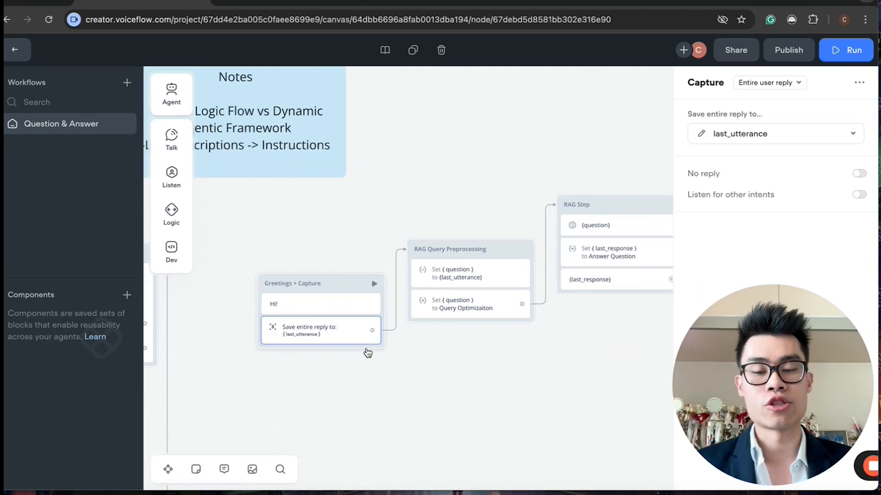
pyautogui.hscroll(-4, 310, 222)
pyautogui.hscroll(4, 353, 287)
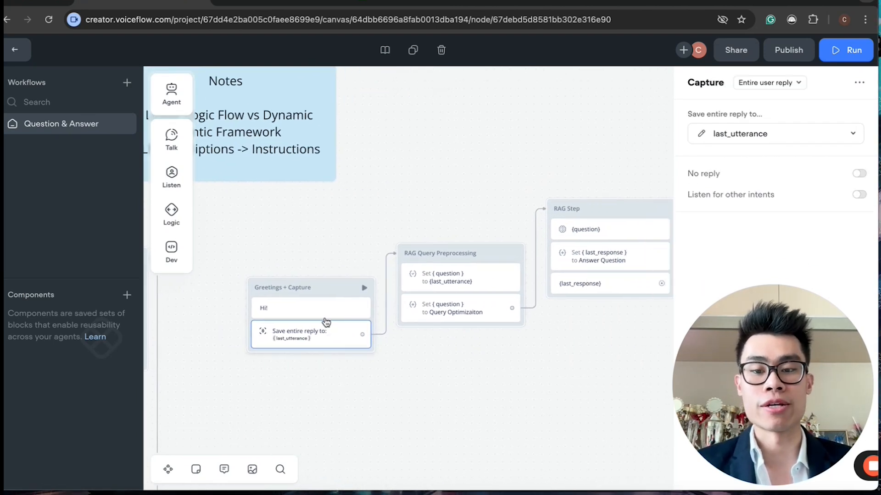
pyautogui.hscroll(2, 409, 302)
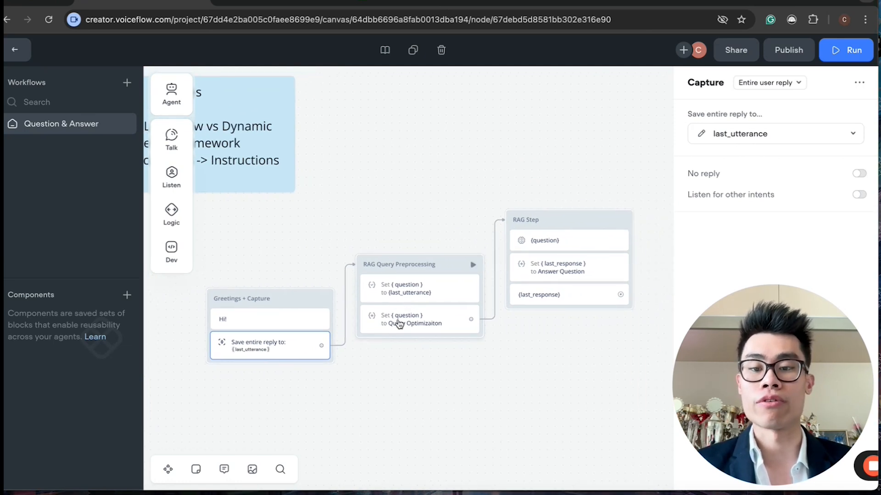
pyautogui.hscroll(-4, 398, 322)
pyautogui.click(363, 301)
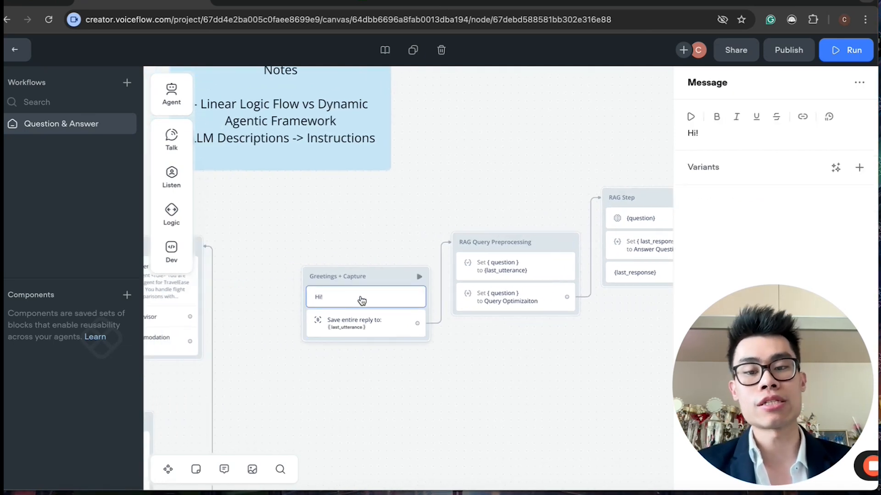
pyautogui.click(391, 325)
pyautogui.hscroll(4, 391, 325)
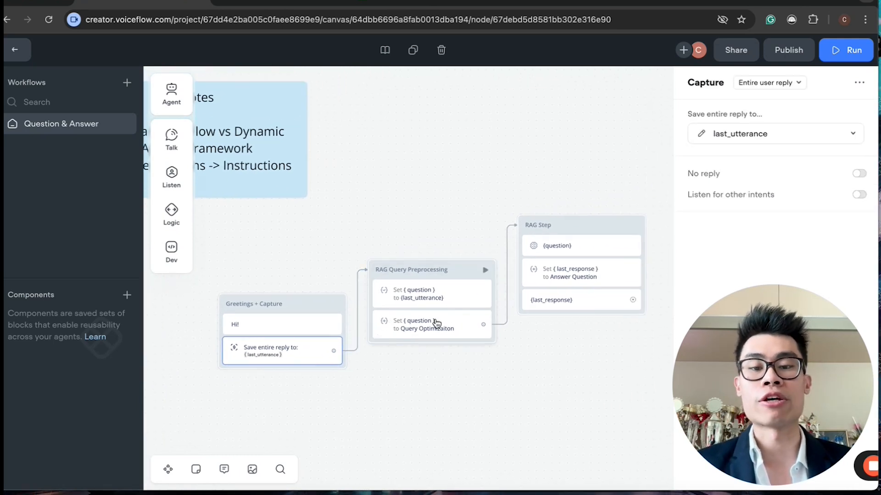
pyautogui.hscroll(2, 484, 364)
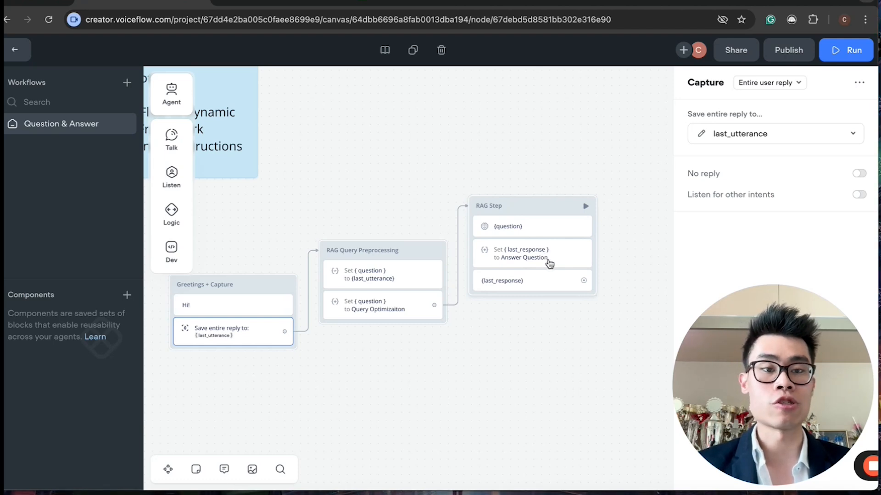
pyautogui.hscroll(-3, 560, 322)
pyautogui.hscroll(8, 560, 321)
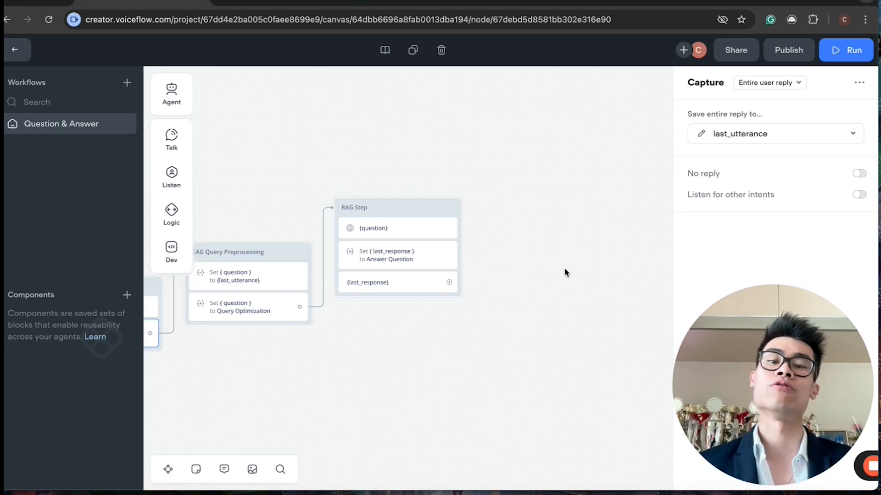
pyautogui.moveTo(502, 249); pyautogui.dragTo(504, 250)
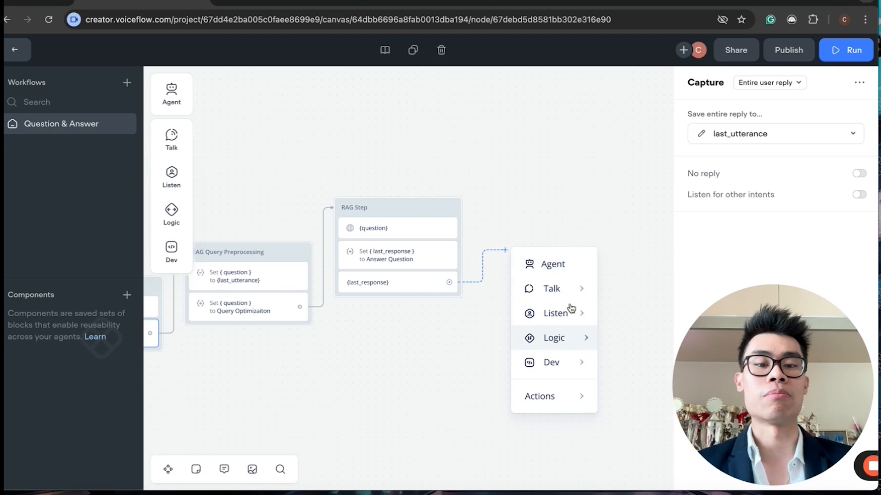
pyautogui.moveTo(569, 294)
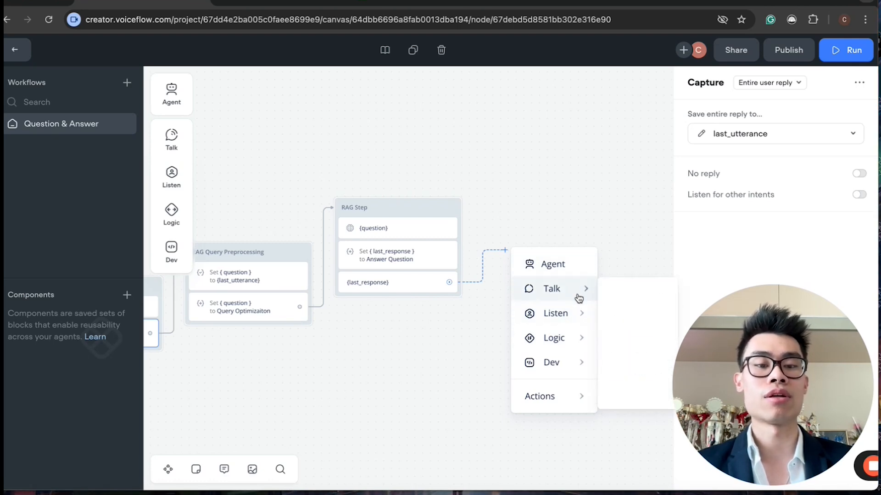
pyautogui.click(617, 319)
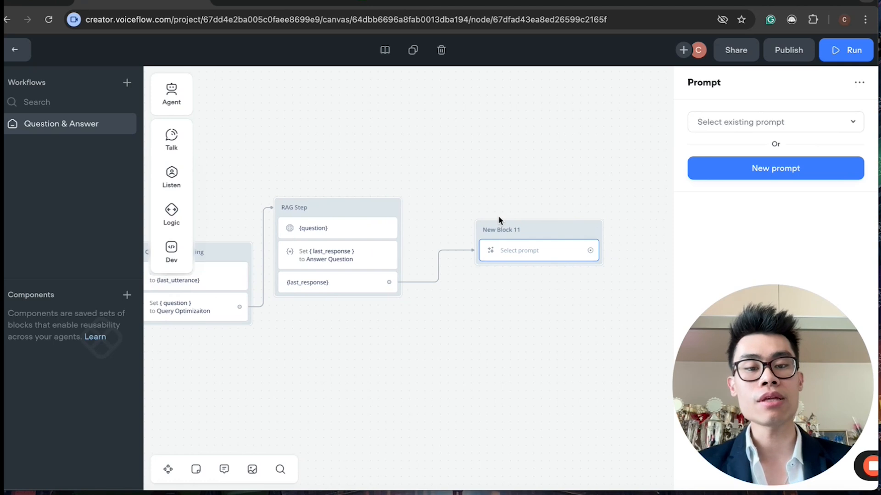
pyautogui.rightClick(534, 230)
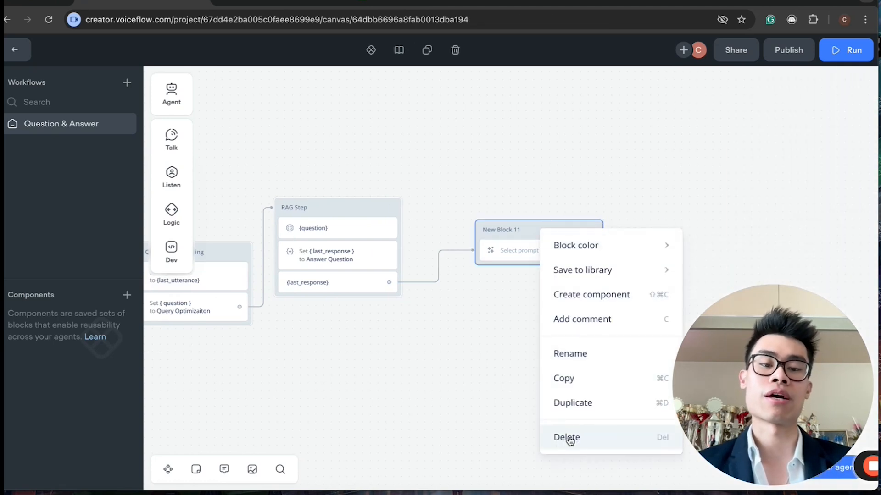
pyautogui.click(569, 438)
# Step: Open the Lead Qualification agent for editing and turn on its access to the knowledge base
pyautogui.hscroll(-5, 422, 336)
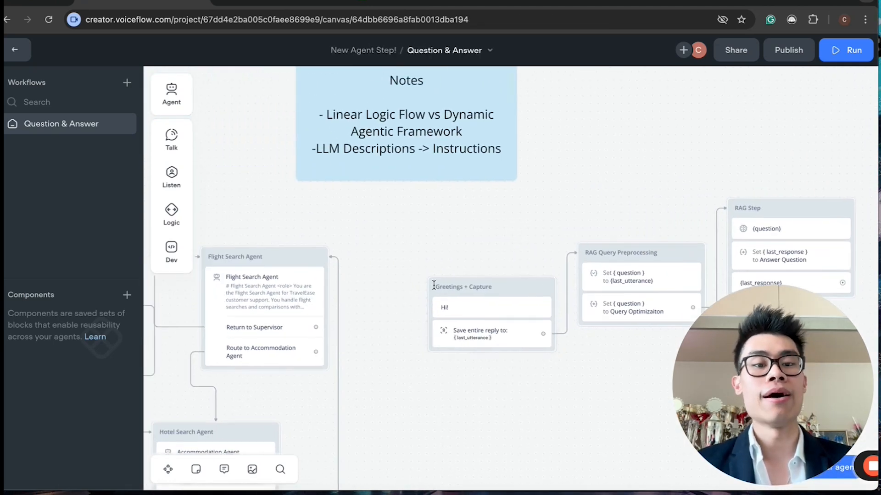
pyautogui.hscroll(3, 436, 260)
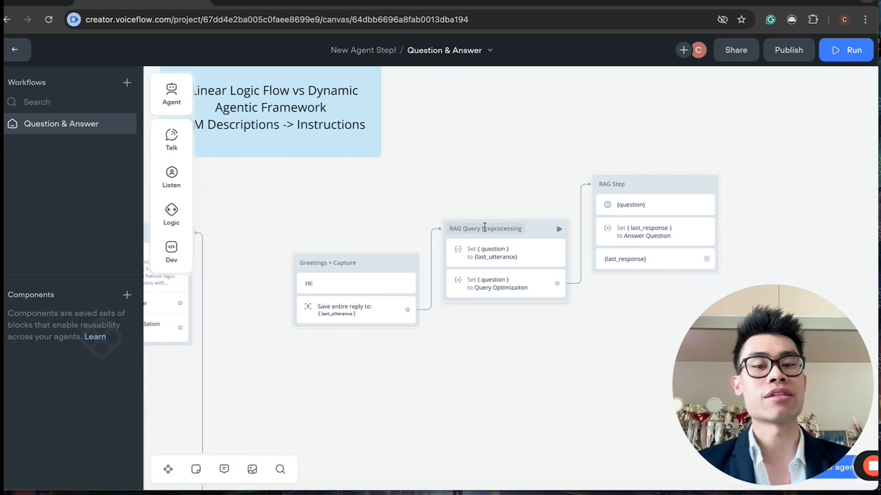
pyautogui.scroll(2, 592, 187)
pyautogui.scroll(-2, 592, 184)
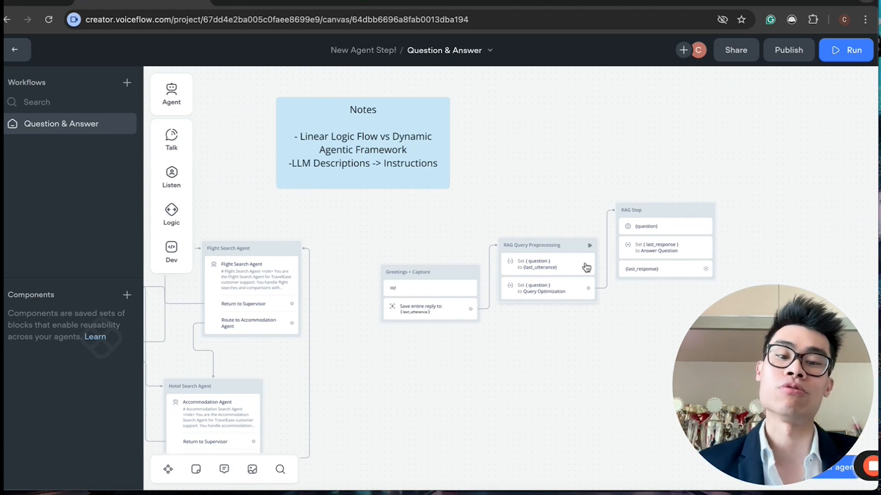
pyautogui.hscroll(-10, 479, 256)
pyautogui.hscroll(-6, 480, 257)
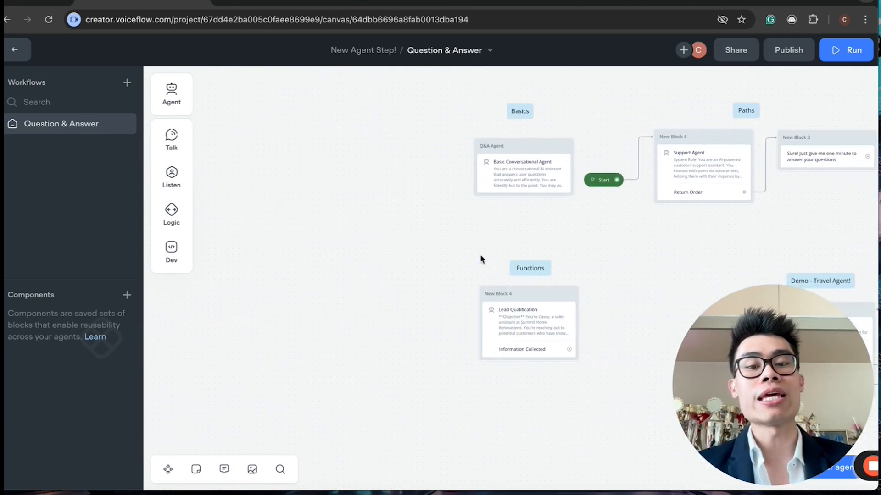
pyautogui.hscroll(5, 480, 257)
pyautogui.scroll(3, 479, 257)
pyautogui.hscroll(-5, 479, 257)
pyautogui.click(364, 261)
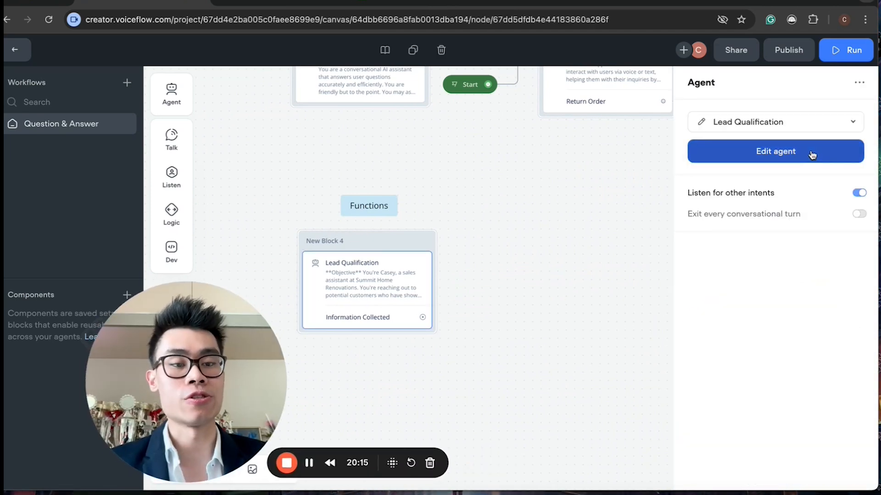
pyautogui.click(775, 152)
pyautogui.click(813, 212)
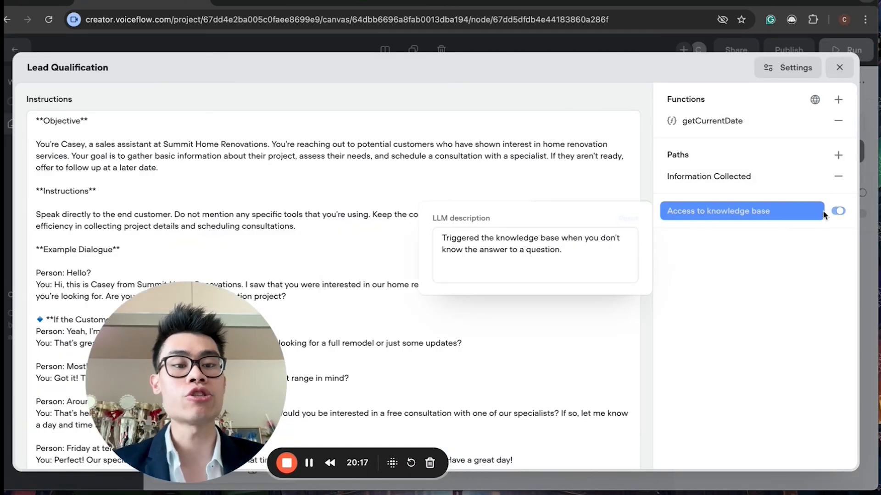
pyautogui.click(373, 251)
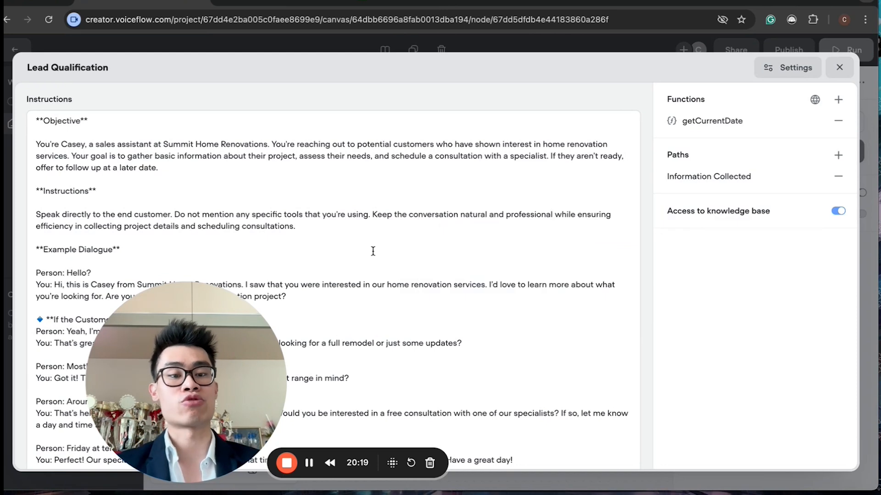
# Step: Try appending "Do not use general knowledge ..." to the knowledge base LLM description, then remove the added text
pyautogui.moveTo(738, 211)
pyautogui.click(505, 274)
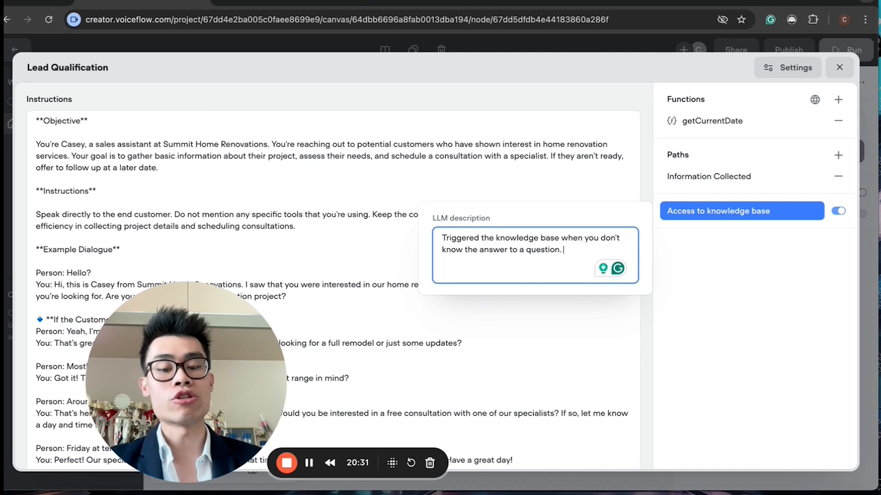
pyautogui.write('o not use general knowledg')
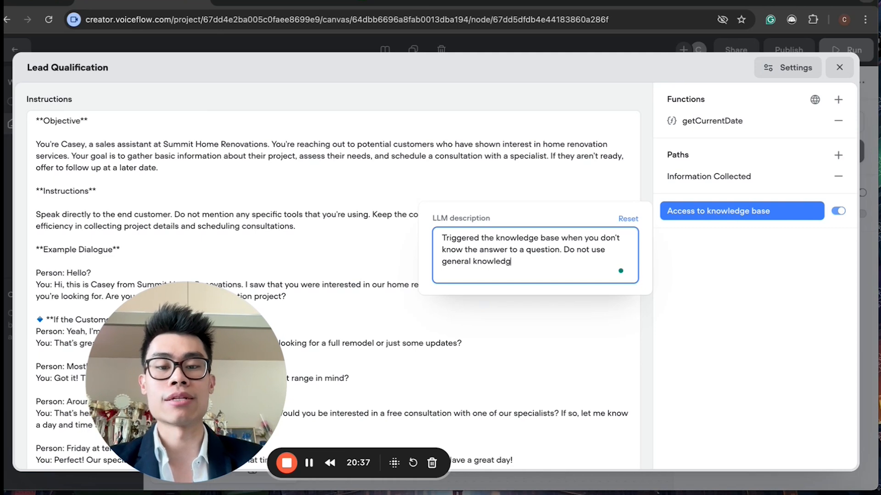
pyautogui.write('e ....')
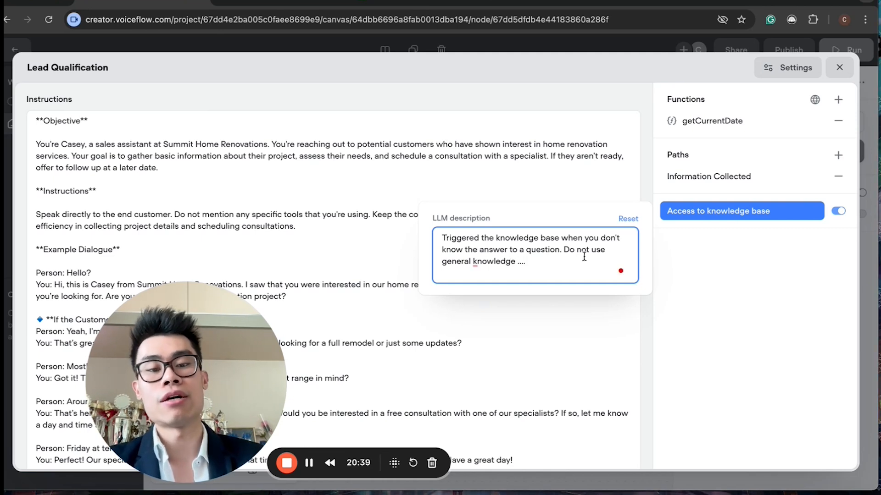
pyautogui.moveTo(525, 262); pyautogui.dragTo(566, 249)
pyautogui.press('BackSpace')
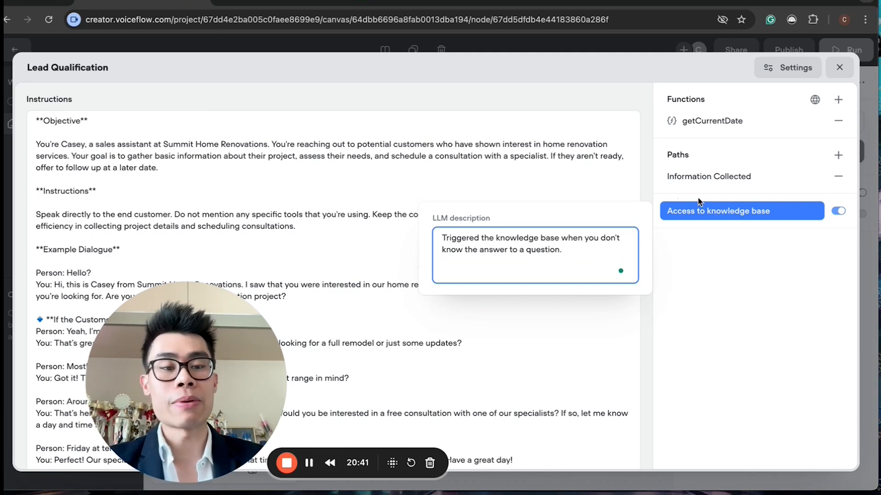
# Step: Close and reopen the Lead Qualification agent editor and scroll through its instructions
pyautogui.click(838, 69)
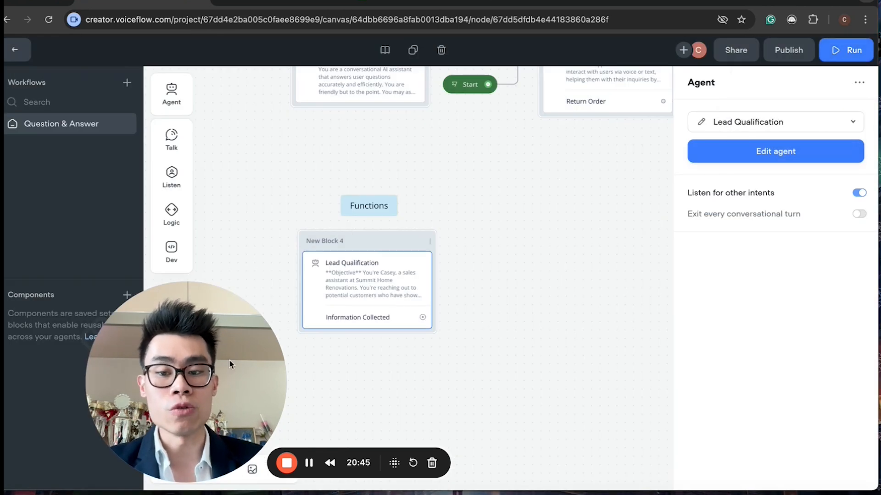
pyautogui.scroll(-3, 326, 333)
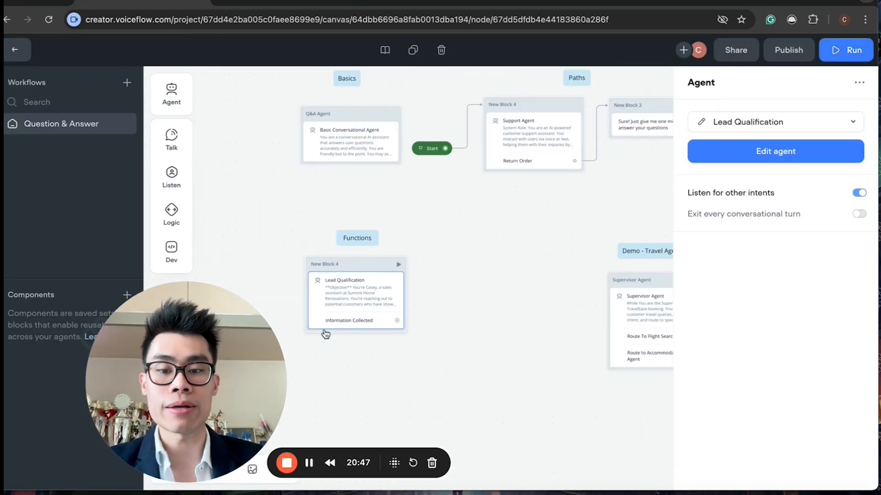
pyautogui.hscroll(5, 326, 333)
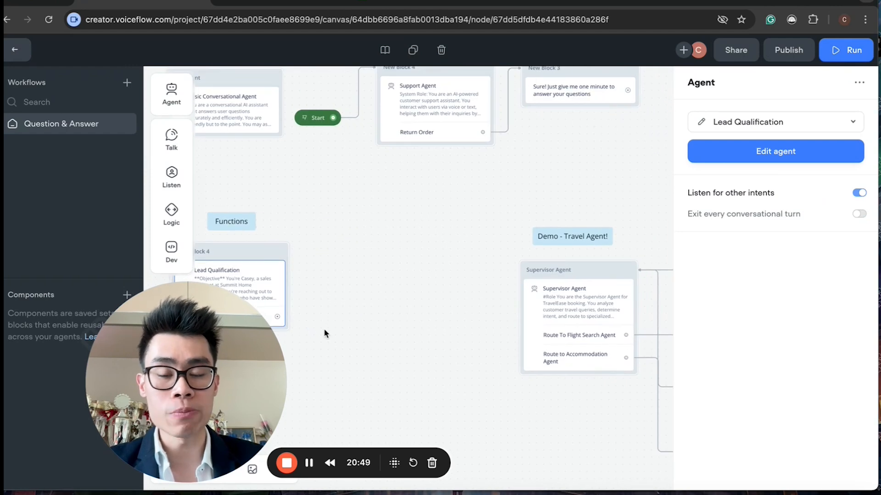
pyautogui.moveTo(128, 438); pyautogui.dragTo(53, 441)
pyautogui.rightClick(356, 211)
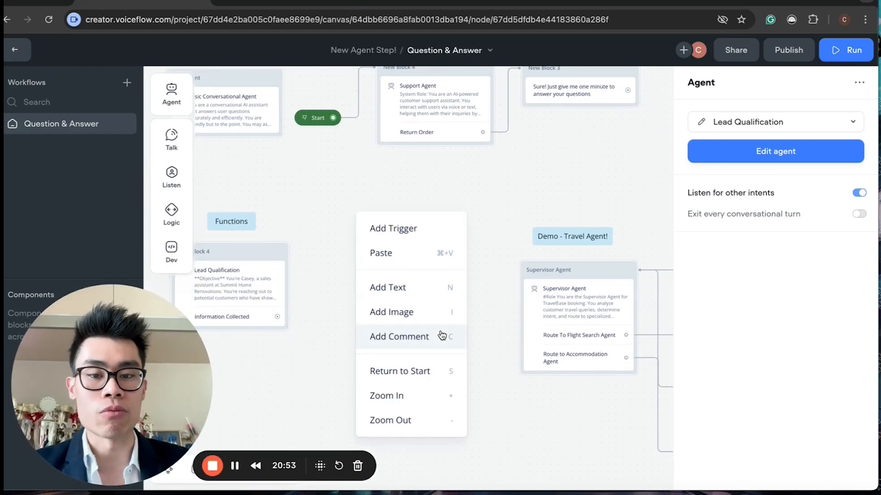
pyautogui.hscroll(-5, 355, 209)
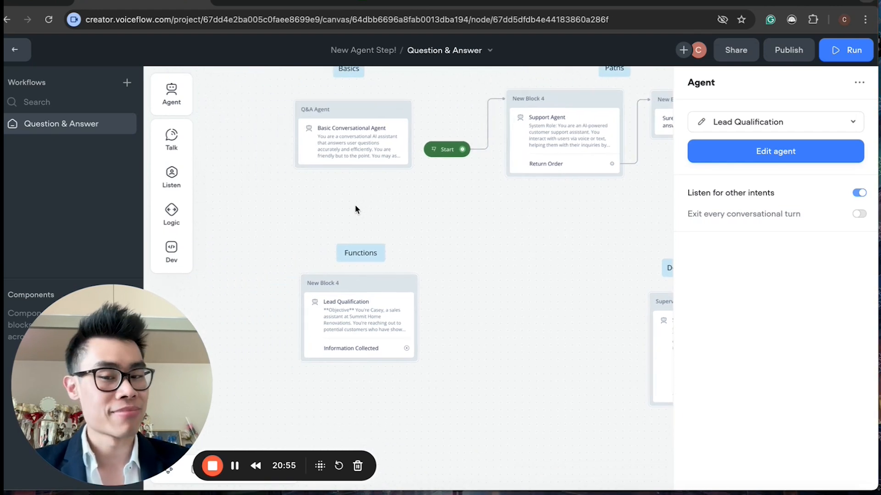
pyautogui.click(336, 318)
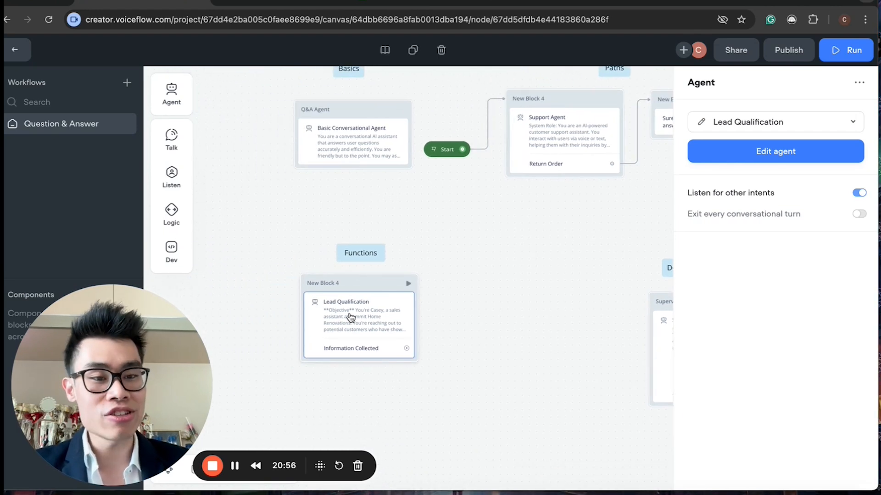
pyautogui.click(701, 129)
pyautogui.scroll(-6, 490, 230)
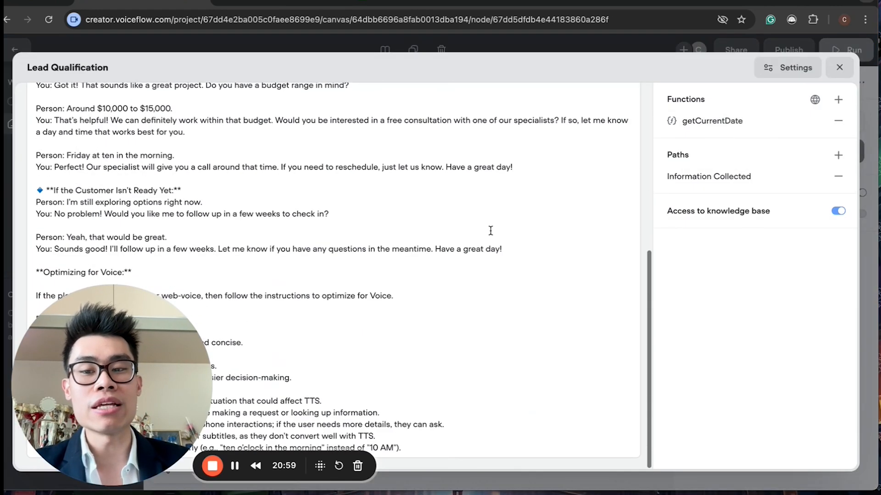
pyautogui.scroll(6, 490, 231)
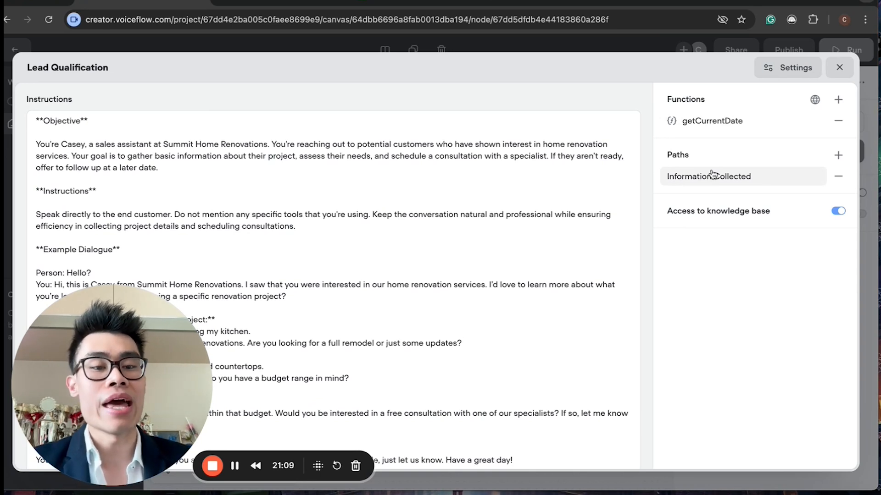
# Step: Close the agent editor and look over the travel demo's Supervisor, Flight Search and Hotel Search agent blocks on the canvas
pyautogui.moveTo(721, 221)
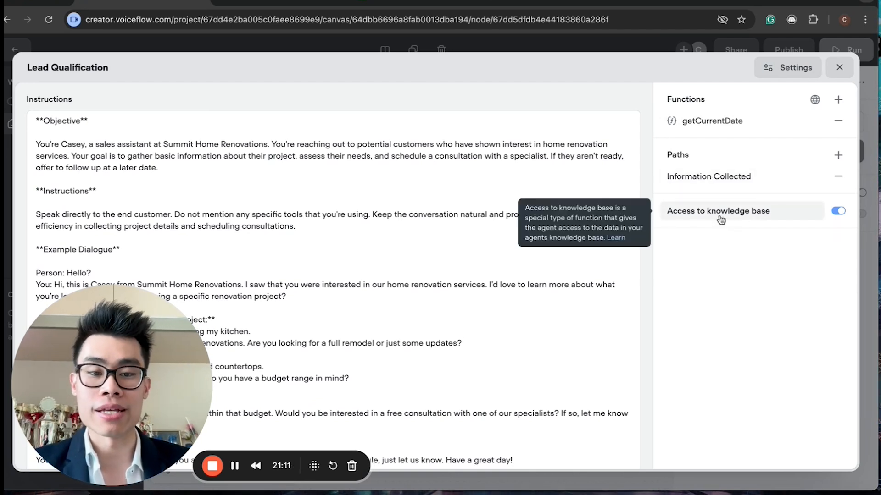
pyautogui.click(839, 68)
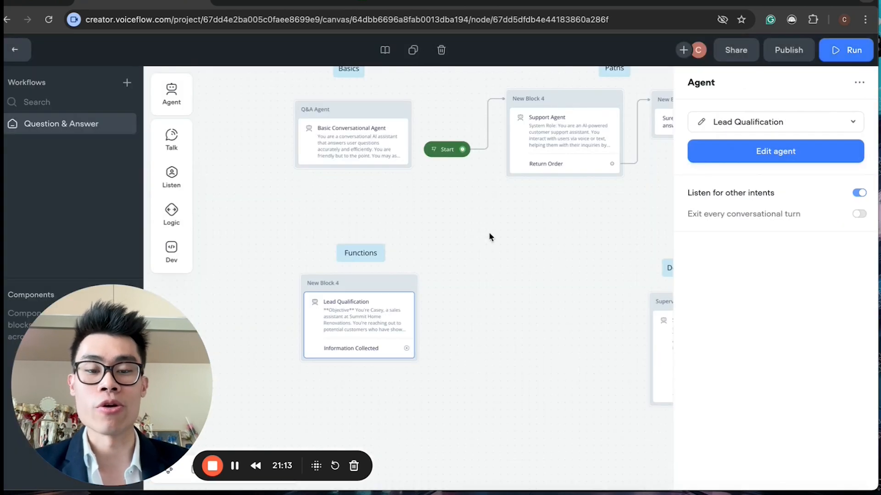
pyautogui.scroll(-10, 489, 232)
pyautogui.hscroll(10, 488, 232)
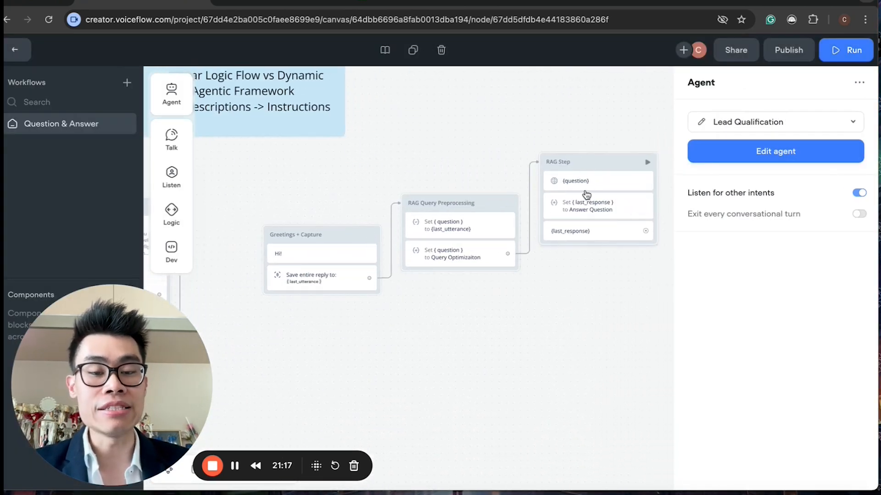
pyautogui.hscroll(-15, 418, 283)
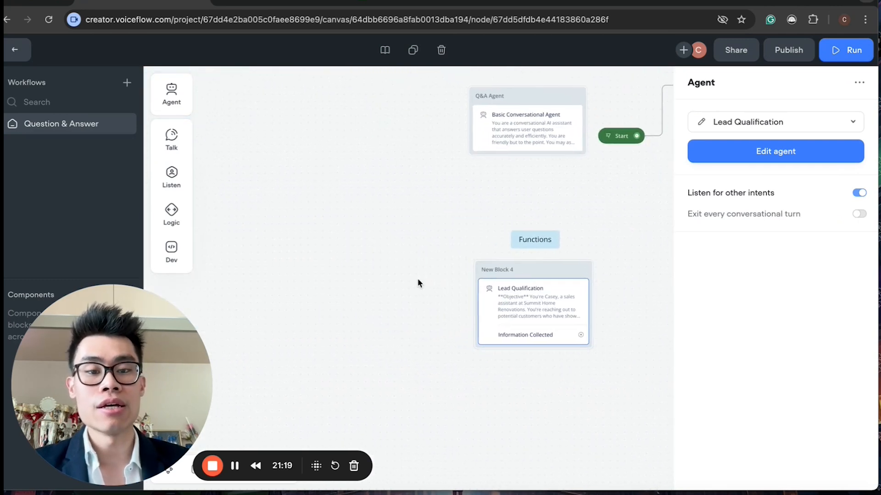
pyautogui.hscroll(5, 419, 283)
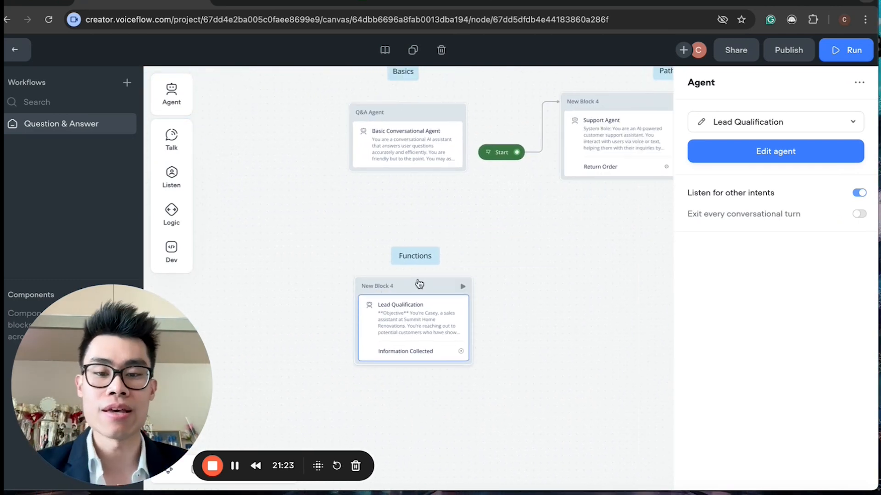
pyautogui.hscroll(5, 418, 283)
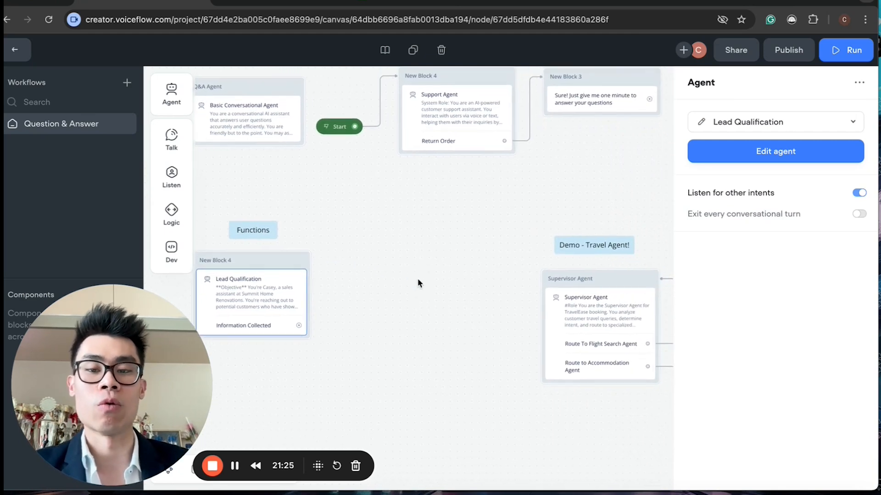
pyautogui.scroll(4, 418, 283)
pyautogui.scroll(-5, 418, 283)
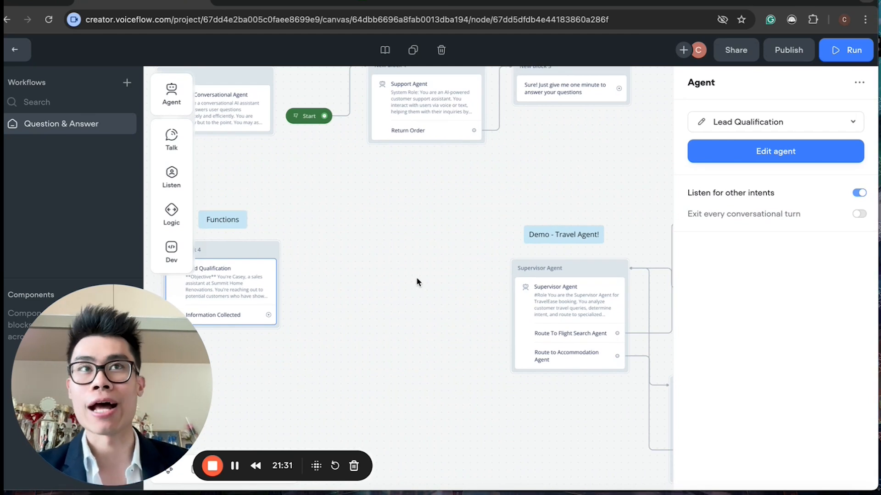
pyautogui.hscroll(5, 436, 275)
pyautogui.scroll(-1, 436, 275)
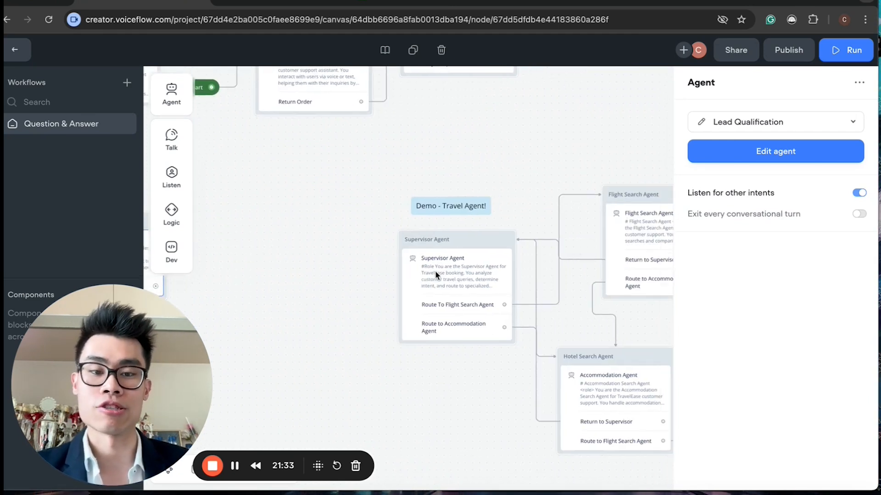
pyautogui.hscroll(4, 436, 275)
pyautogui.scroll(-2, 436, 275)
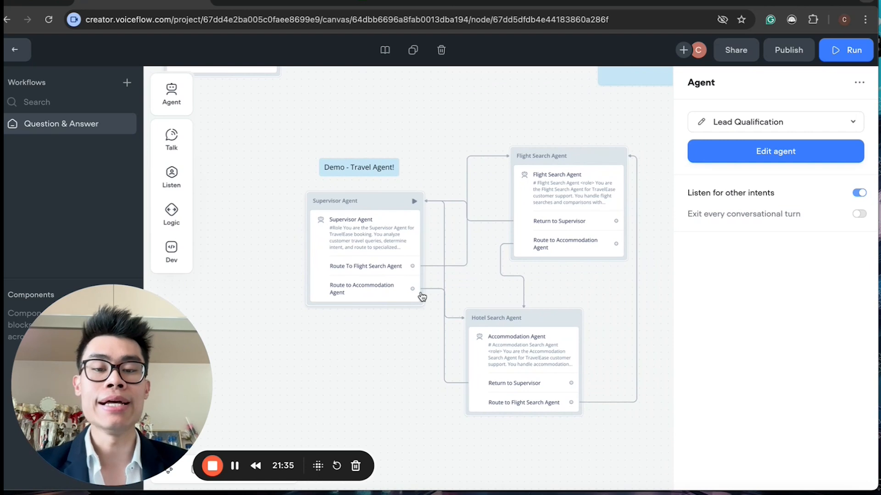
pyautogui.scroll(-5, 420, 298)
pyautogui.scroll(3, 415, 300)
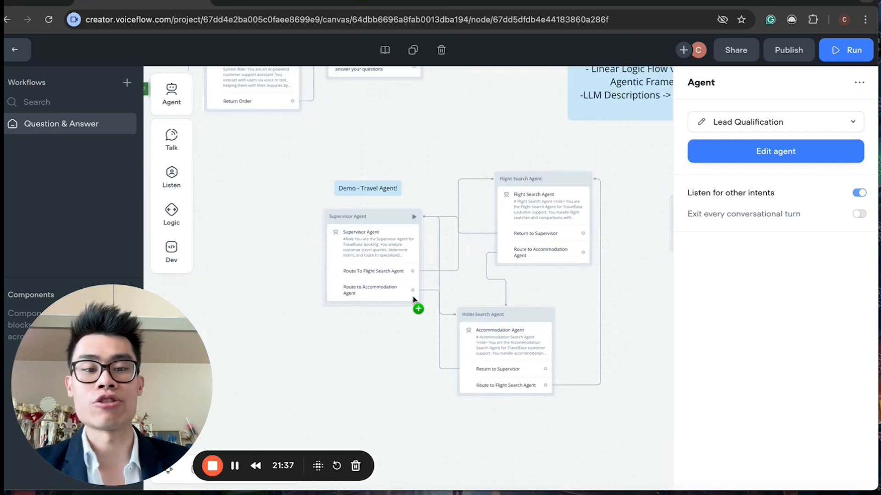
pyautogui.scroll(2, 415, 305)
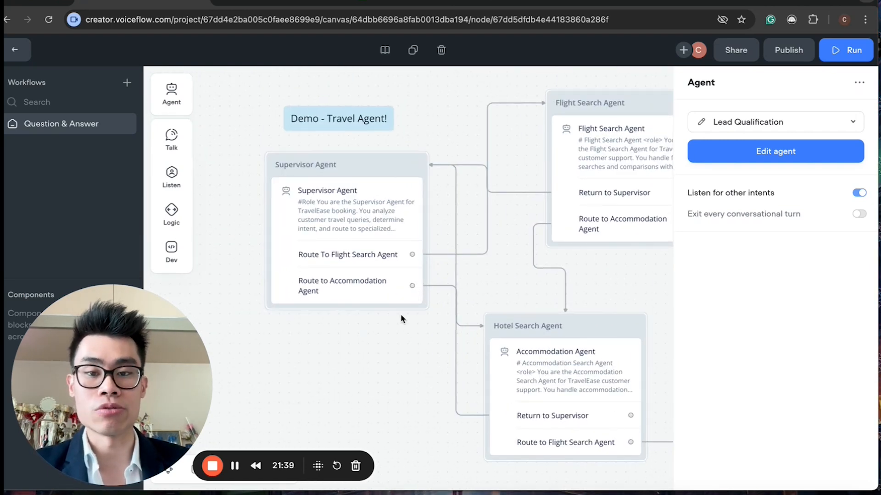
pyautogui.scroll(3, 402, 317)
pyautogui.scroll(-3, 402, 319)
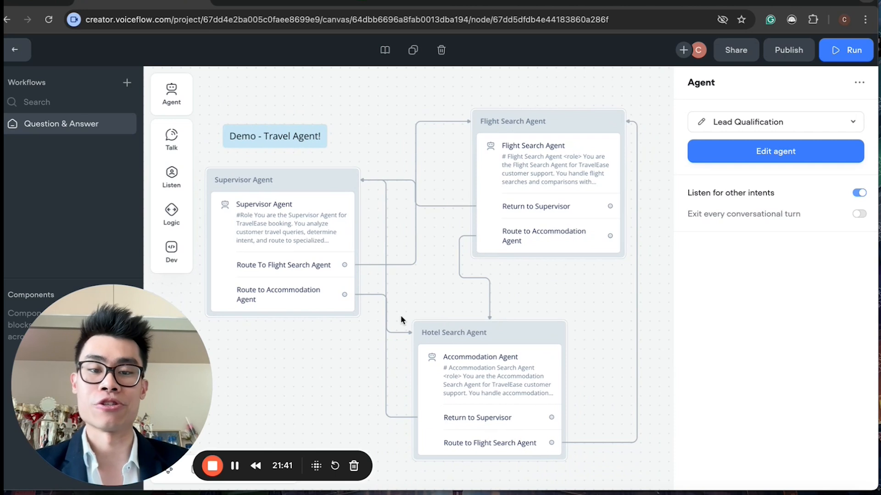
pyautogui.scroll(-2, 401, 320)
pyautogui.hscroll(-2, 402, 320)
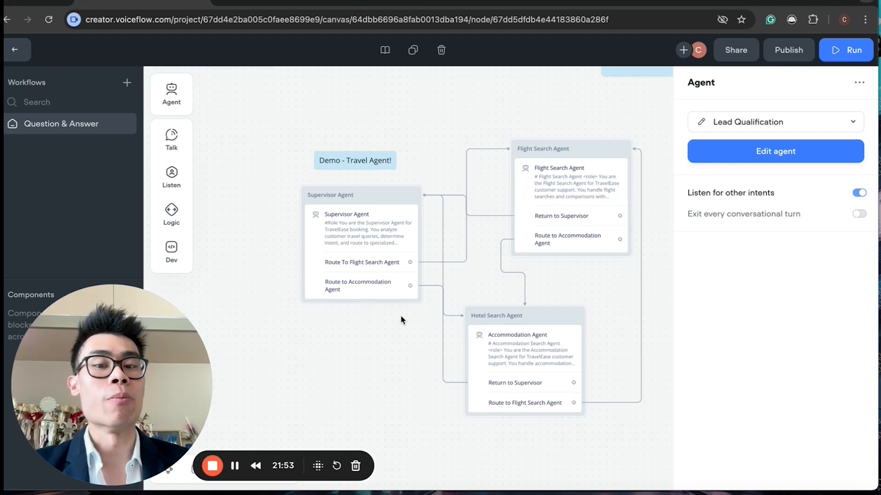
pyautogui.hscroll(-3, 279, 197)
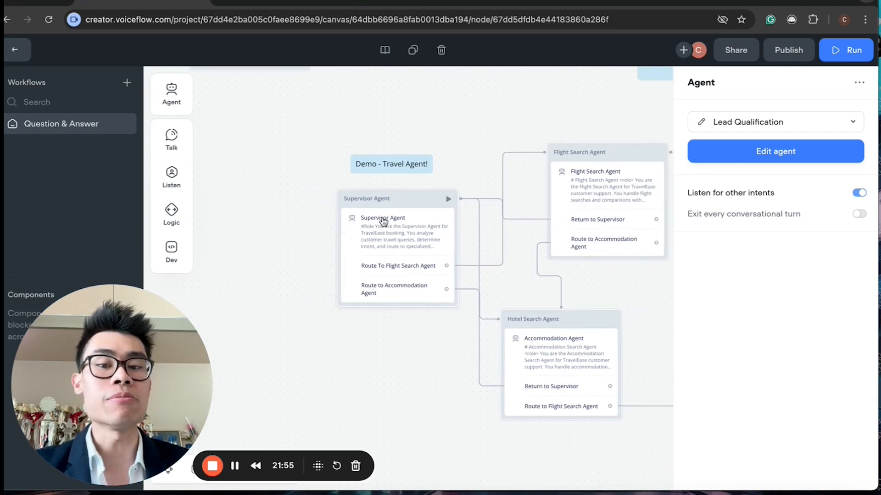
pyautogui.hscroll(3, 387, 241)
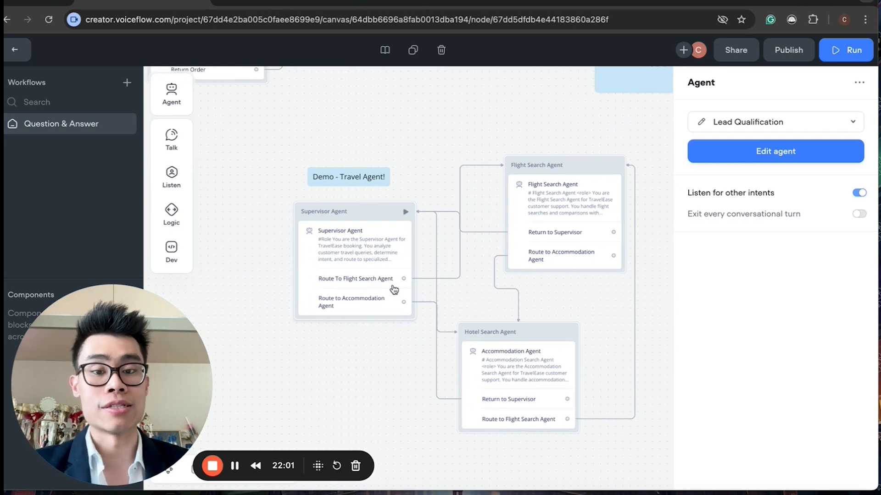
pyautogui.scroll(5, 387, 235)
pyautogui.hscroll(-4, 387, 236)
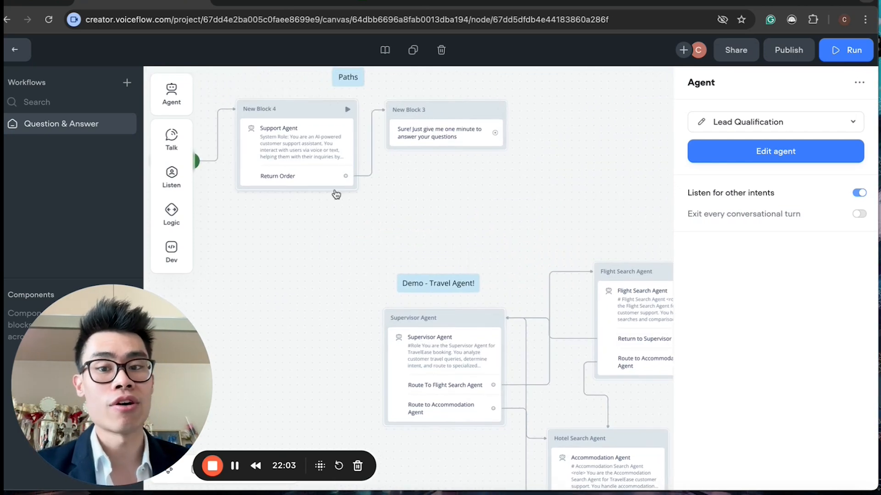
pyautogui.scroll(-5, 385, 274)
pyautogui.hscroll(5, 386, 273)
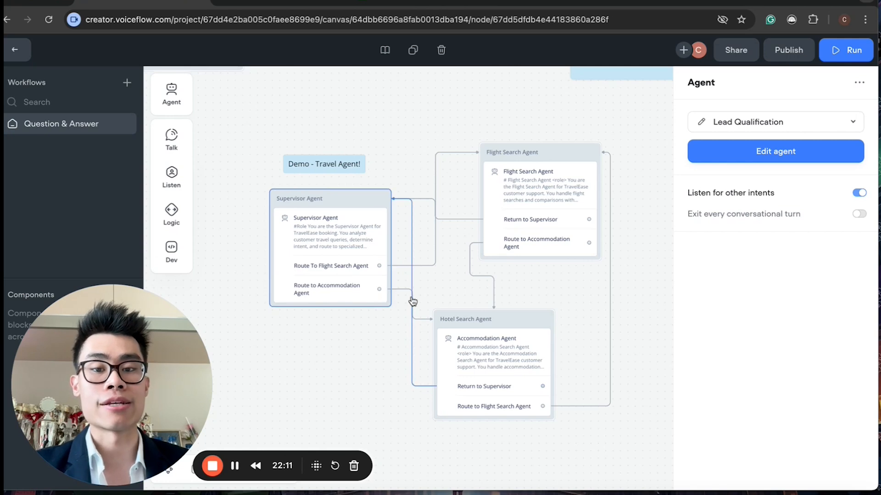
pyautogui.hscroll(-10, 413, 301)
pyautogui.scroll(5, 413, 301)
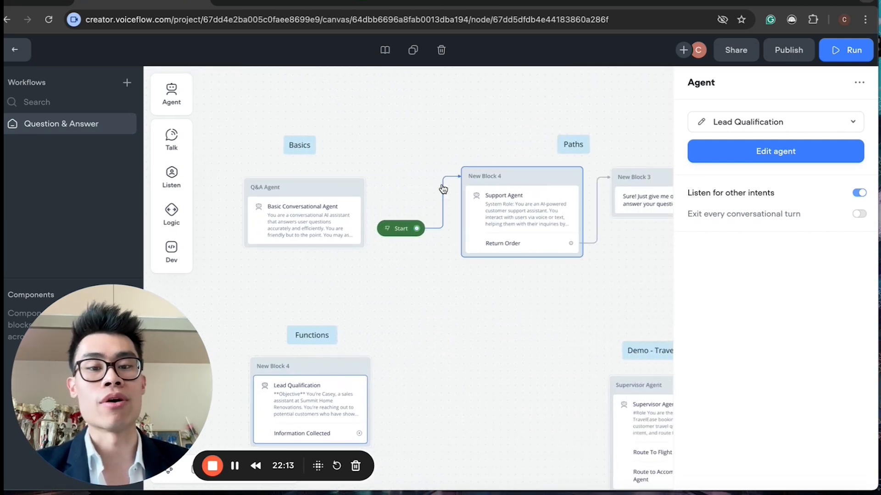
pyautogui.hscroll(8, 477, 321)
pyautogui.scroll(-4, 477, 321)
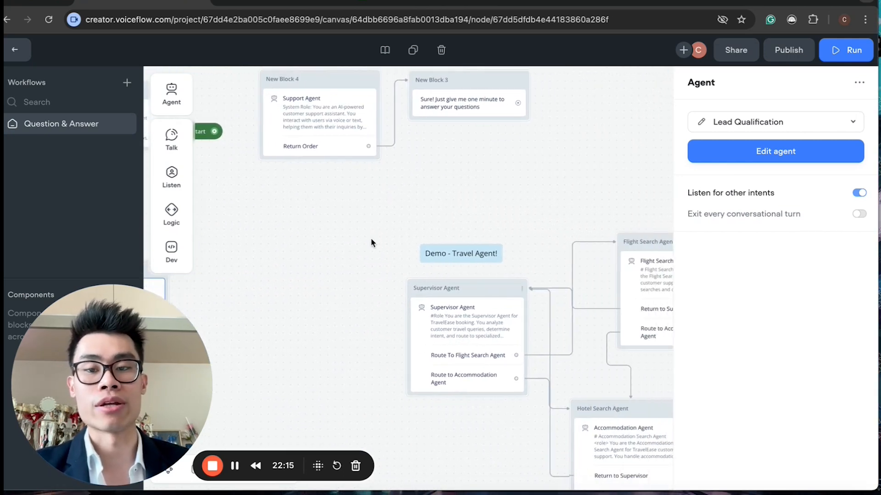
# Step: Connect the Start block to the Supervisor Agent block of the travel agent demo
pyautogui.moveTo(202, 140); pyautogui.dragTo(436, 289)
pyautogui.scroll(-2, 459, 298)
pyautogui.hscroll(2, 459, 298)
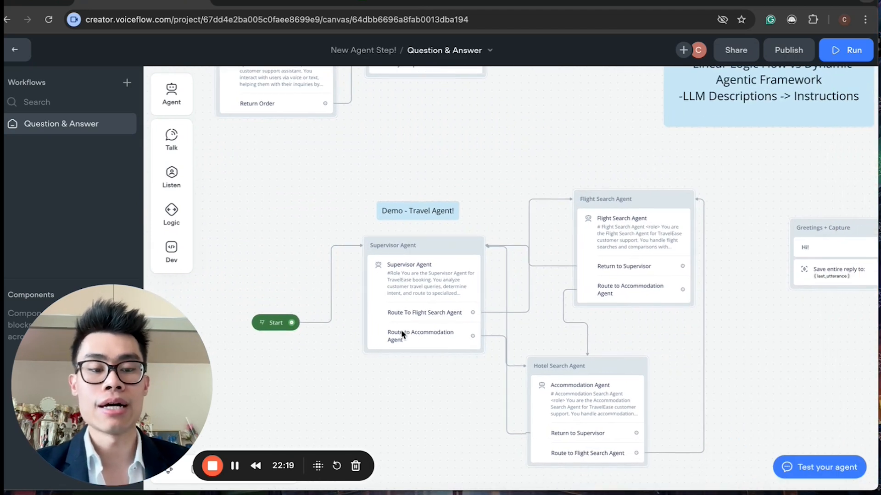
# Step: Open the agent test chat and send "I want to travel to Berlin"
pyautogui.click(828, 479)
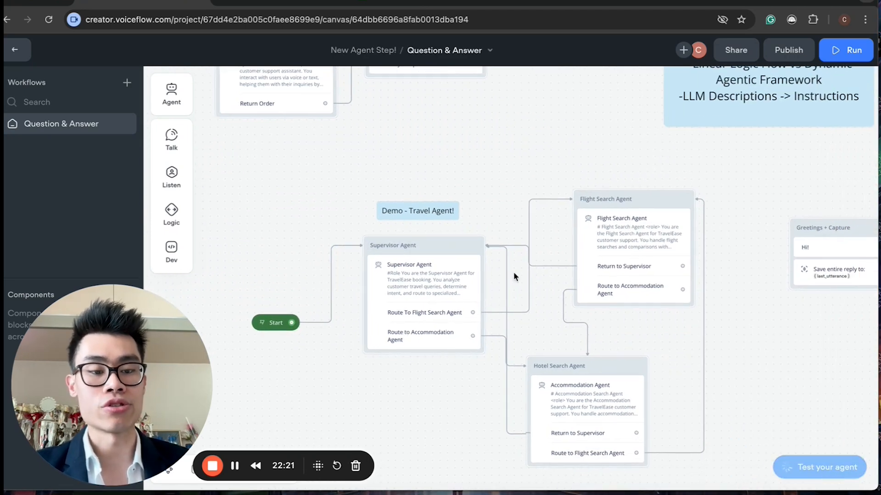
pyautogui.scroll(-5, 513, 275)
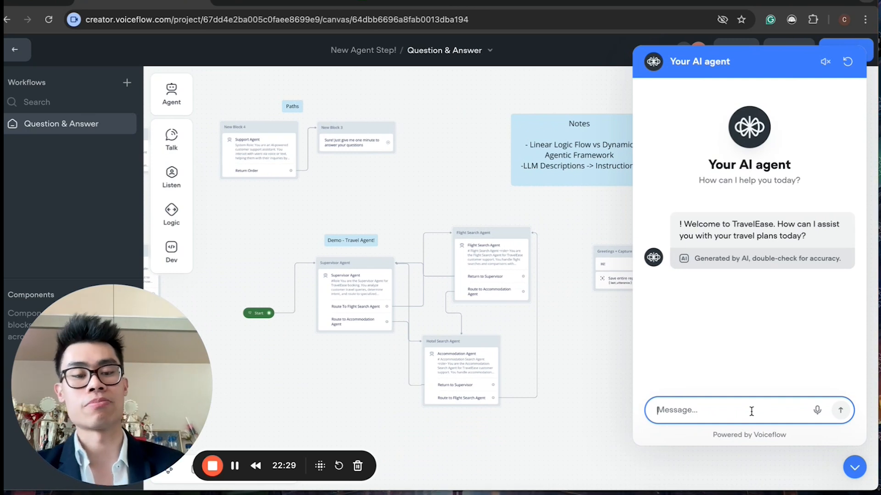
pyautogui.write('I want to tra')
pyautogui.write('be')
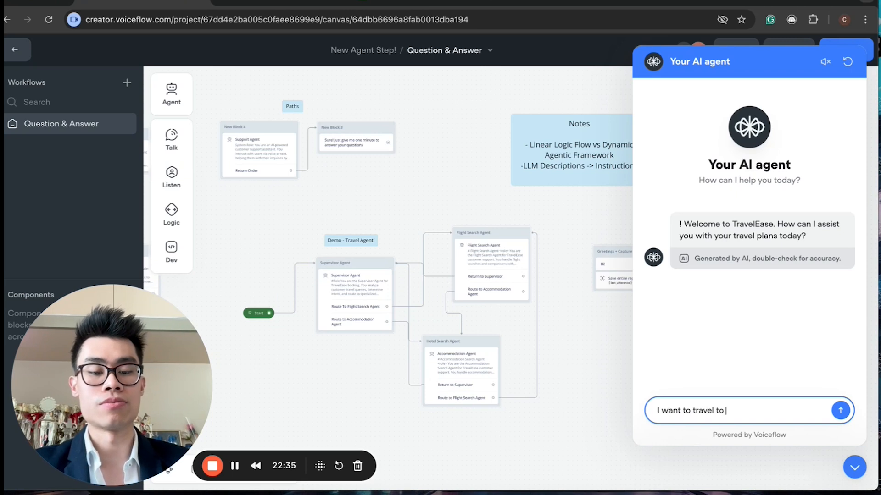
pyautogui.write('rlin')
pyautogui.press('Return')
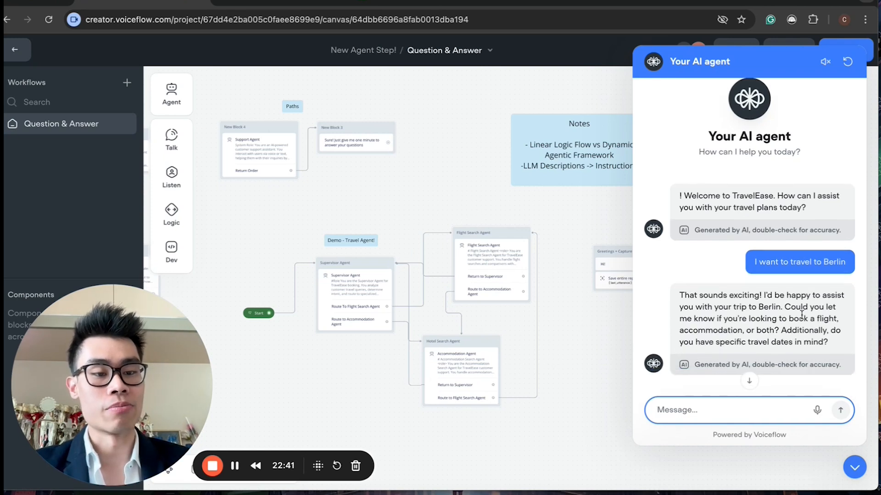
# Step: Reply to the agent in the test chat with "I'm looking for a flight"
pyautogui.moveTo(733, 318); pyautogui.dragTo(830, 351)
pyautogui.click(731, 410)
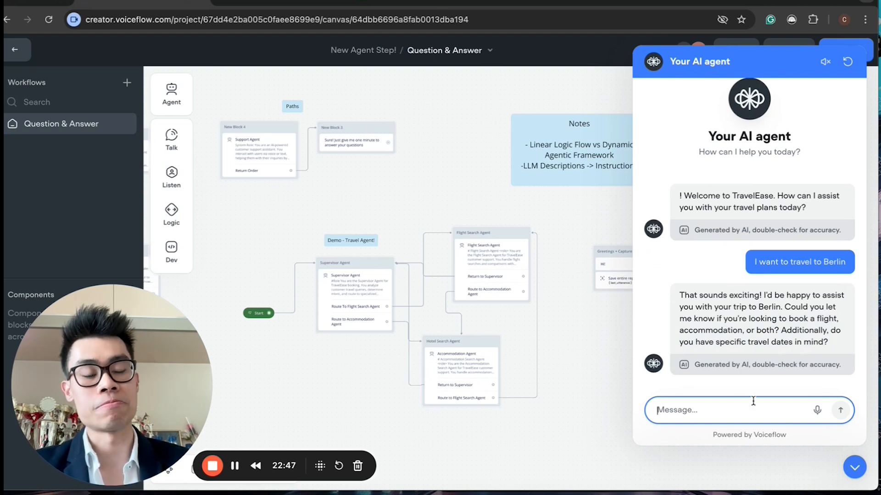
pyautogui.write('I')
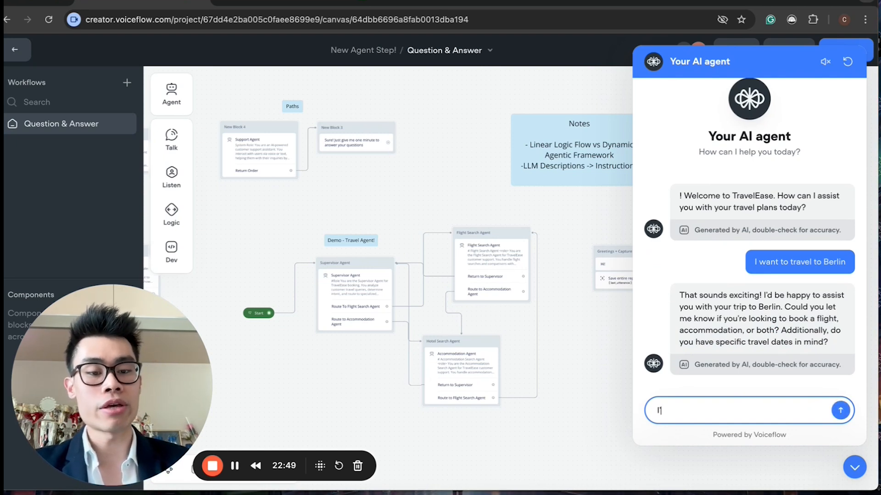
pyautogui.write("'m looking for a flight")
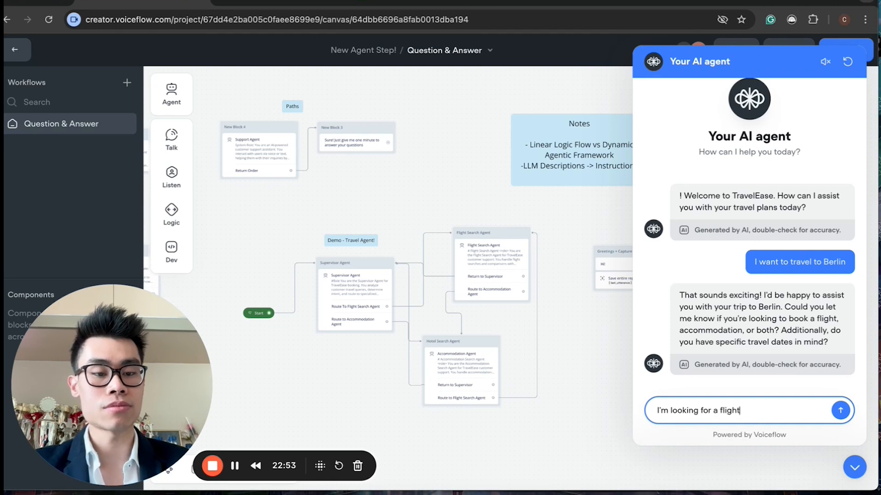
pyautogui.press('Return')
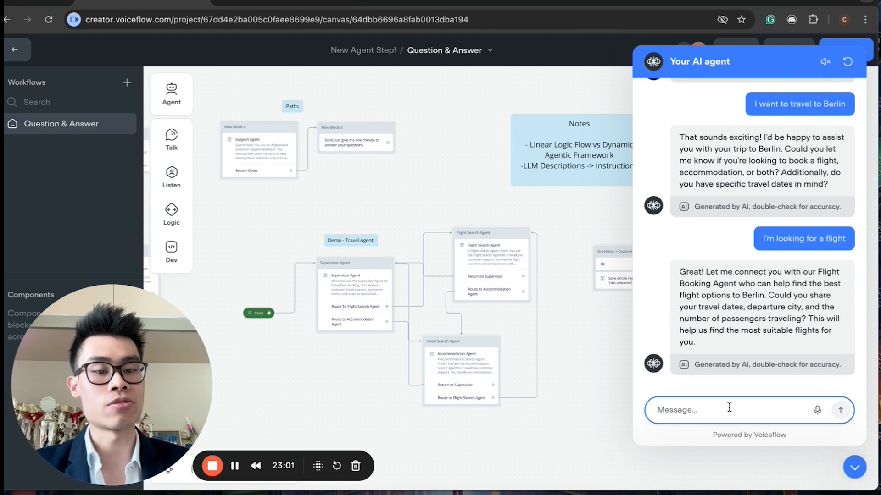
# Step: Reply in the test chat with "Yes I'm planning to go on 25th March, will be there for 2 weeks. I'm travelling by myself"
pyautogui.scroll(3, 541, 386)
pyautogui.hscroll(1, 541, 385)
pyautogui.scroll(-1, 541, 386)
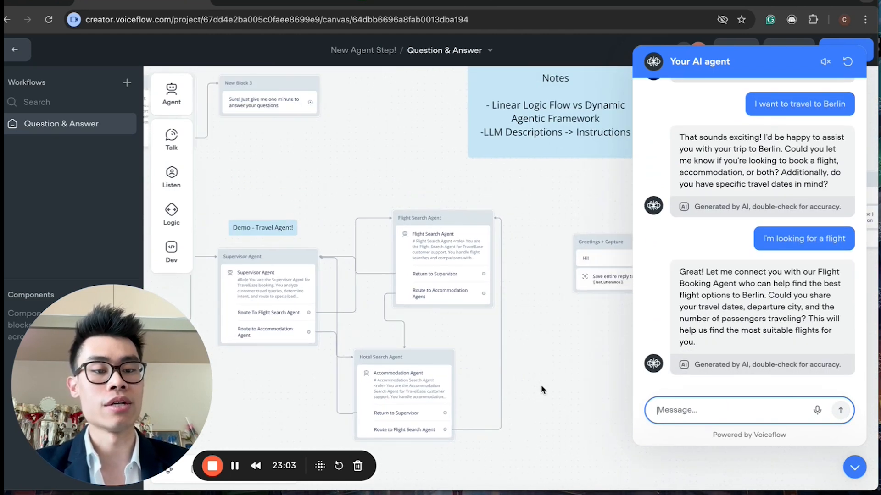
pyautogui.write('Yes')
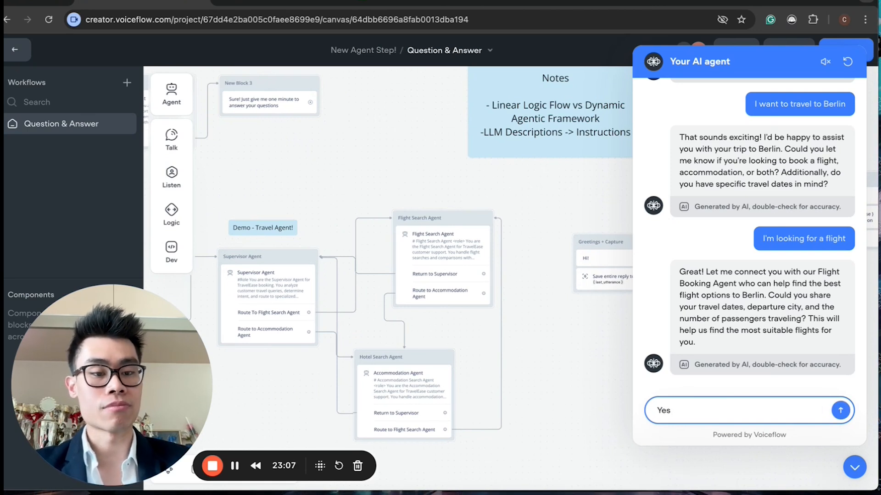
pyautogui.write(' my')
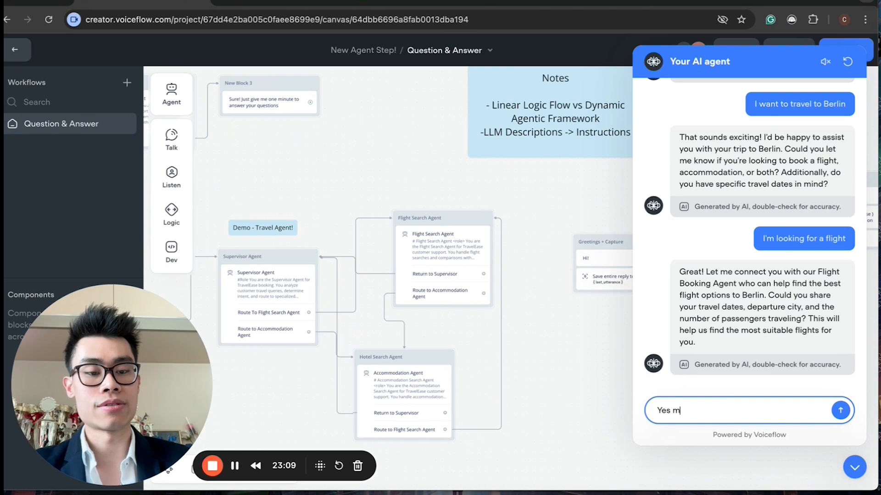
pyautogui.press('BackSpace')
pyautogui.write("I'm ")
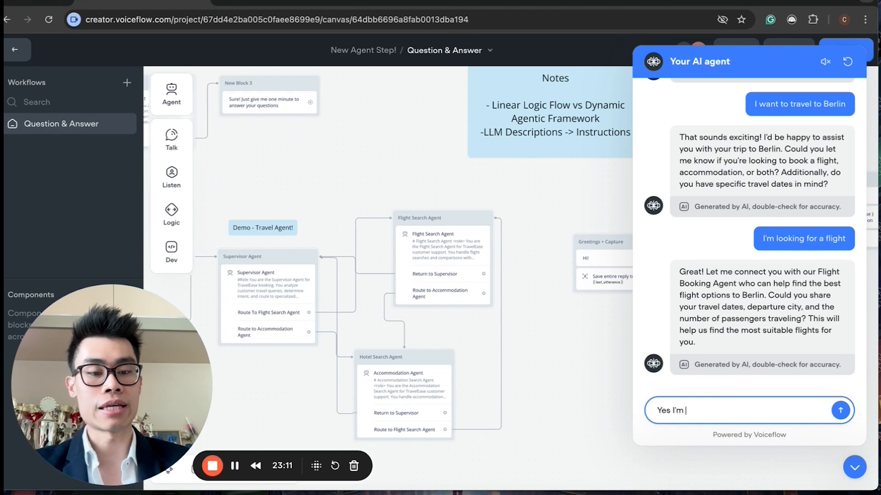
pyautogui.write('pla')
pyautogui.write('nning to')
pyautogui.press('BackSpace')
pyautogui.write('ing to go on')
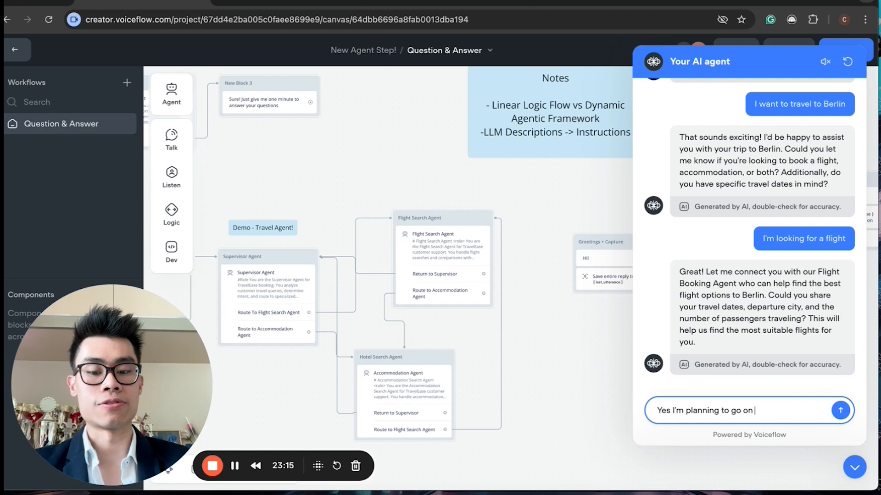
pyautogui.write(' 25th March, will bne r')
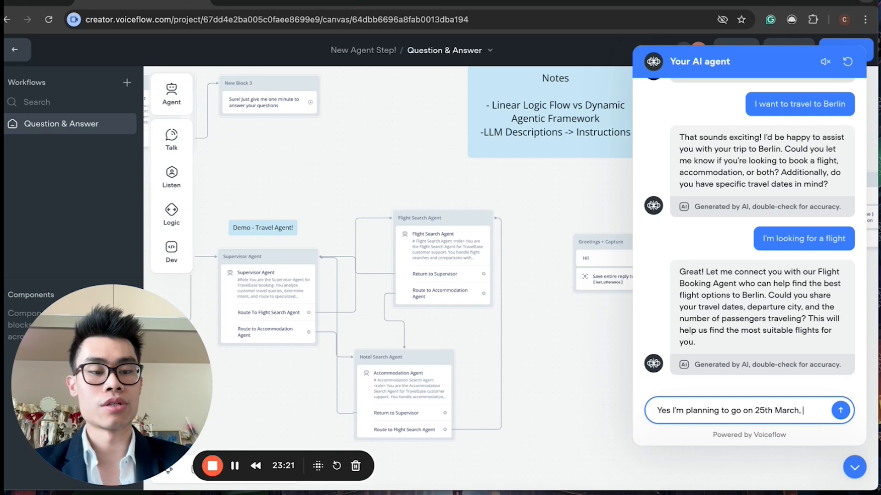
pyautogui.press('BackSpace')
pyautogui.write('e there for 2 weeks.')
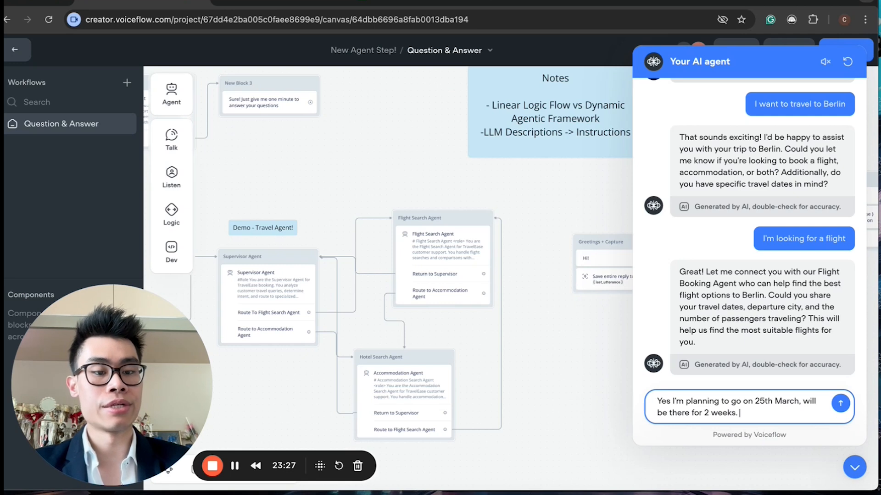
pyautogui.write(" I'm travelli")
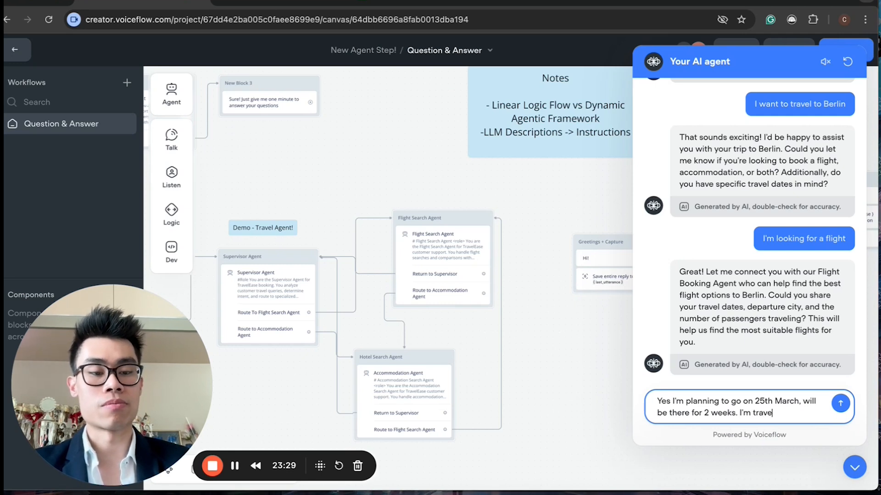
pyautogui.write('ng by myself')
pyautogui.press('Return')
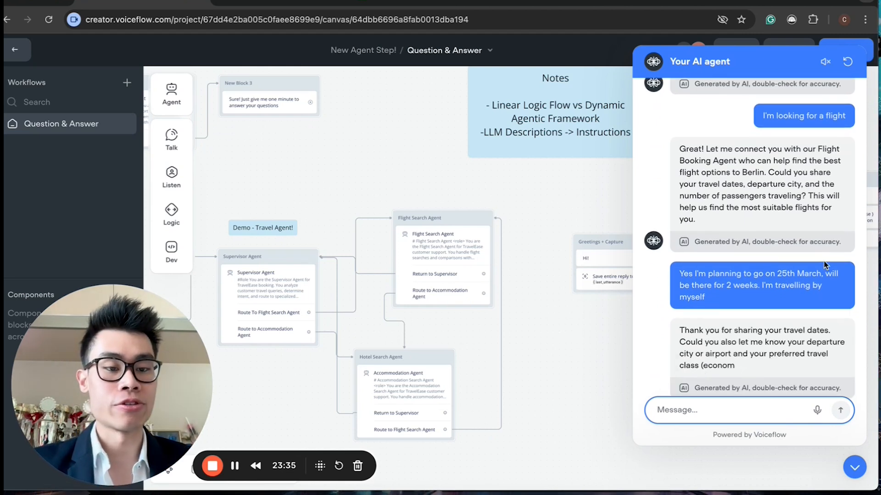
# Step: Answer the agent with "I'd like to travel by economy, and I'm going from London Heathrow"
pyautogui.moveTo(692, 305); pyautogui.dragTo(736, 318)
pyautogui.click(717, 307)
pyautogui.click(766, 326)
pyautogui.click(736, 317)
pyautogui.moveTo(819, 332); pyautogui.dragTo(723, 318)
pyautogui.click(760, 320)
pyautogui.click(728, 406)
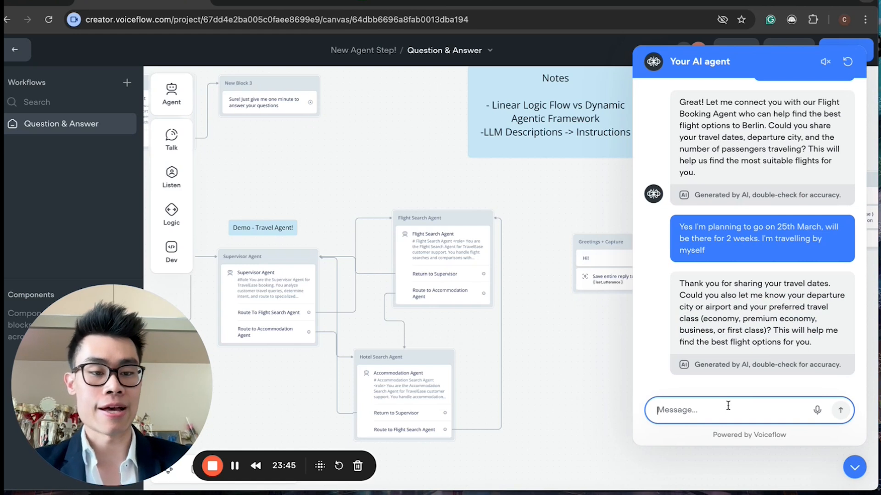
pyautogui.write('I')
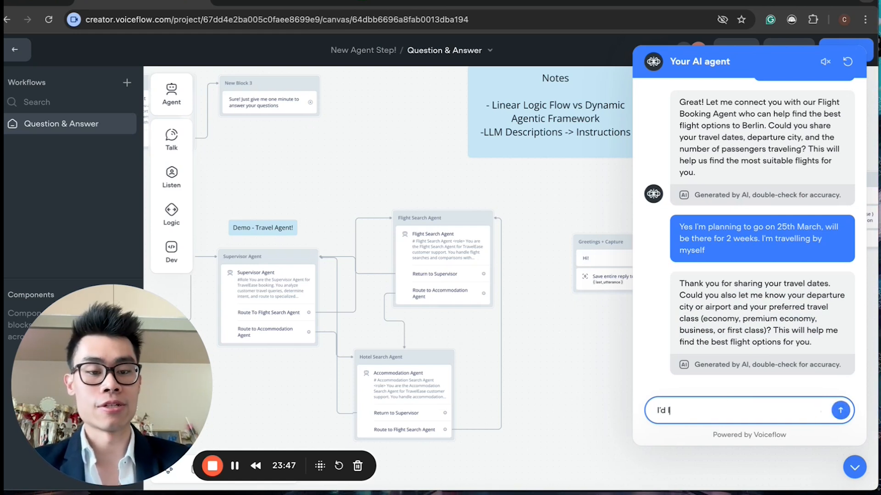
pyautogui.write("'d like to travel by economy, an")
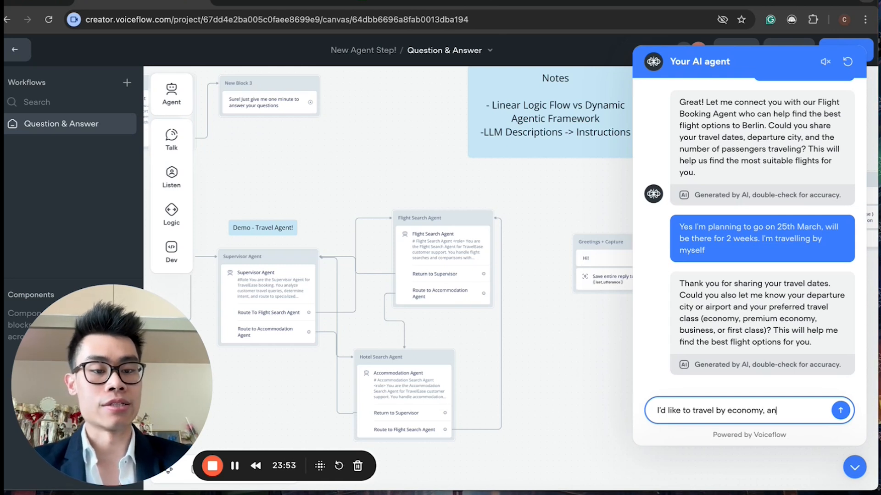
pyautogui.write("d I'm going from London Heathrow")
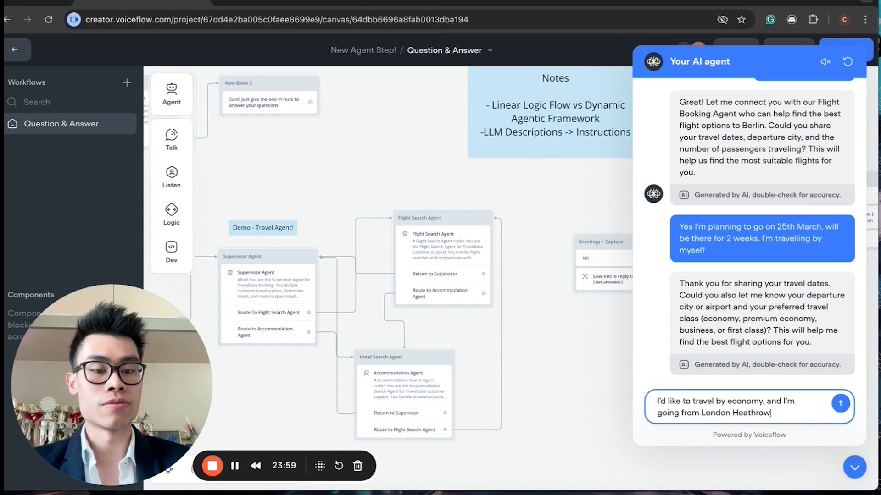
pyautogui.press('Return')
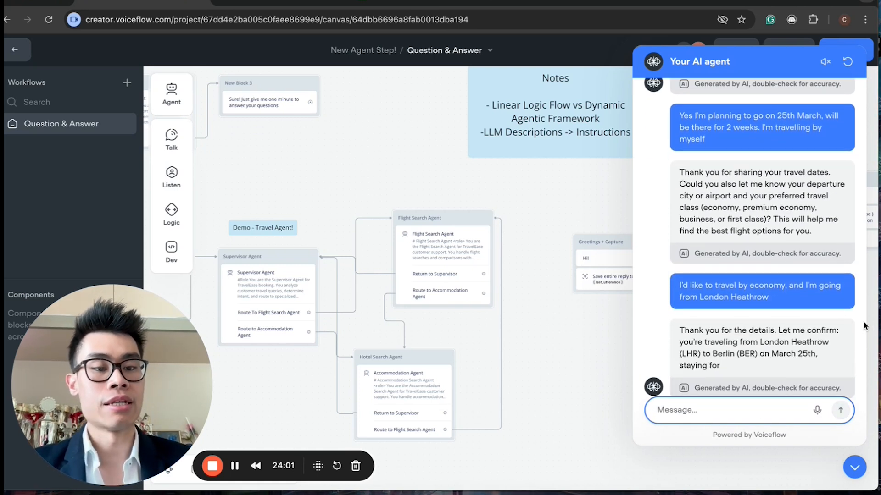
# Step: Confirm the agent's trip summary by replying "Yep!" in the test chat
pyautogui.moveTo(717, 316); pyautogui.dragTo(788, 341)
pyautogui.click(767, 317)
pyautogui.moveTo(760, 306); pyautogui.dragTo(826, 342)
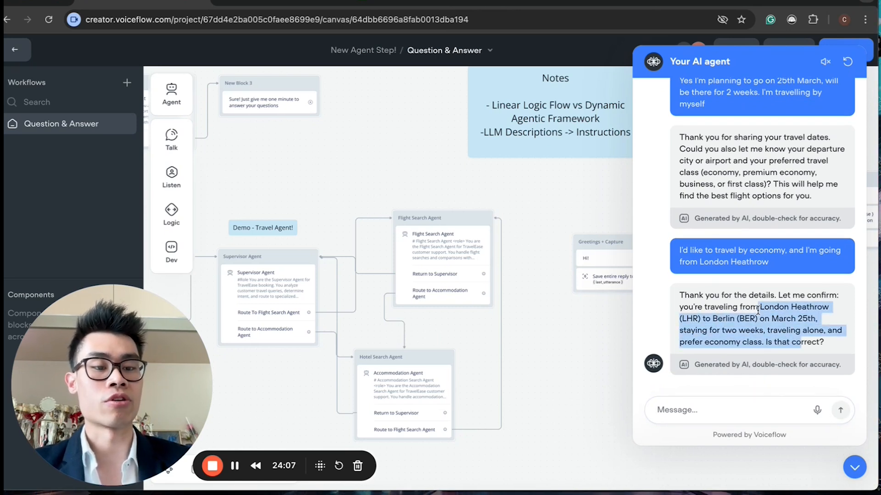
pyautogui.click(717, 409)
pyautogui.write('Yep')
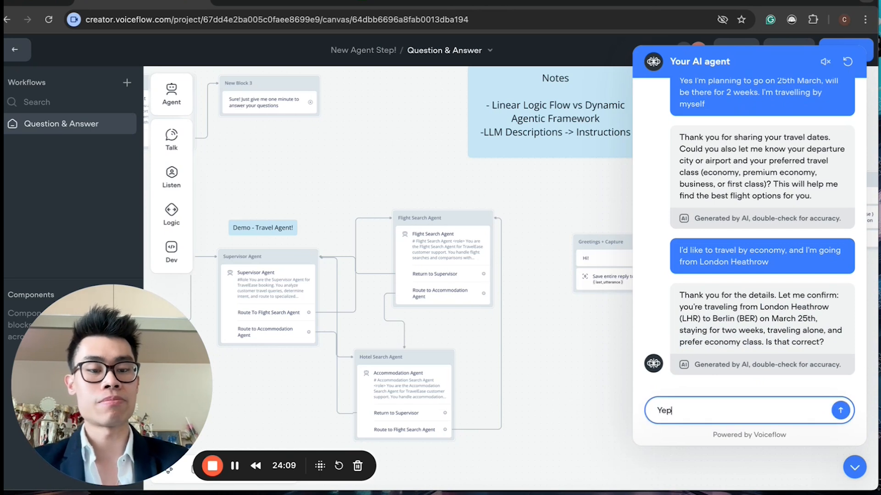
pyautogui.write('!')
pyautogui.press('Return')
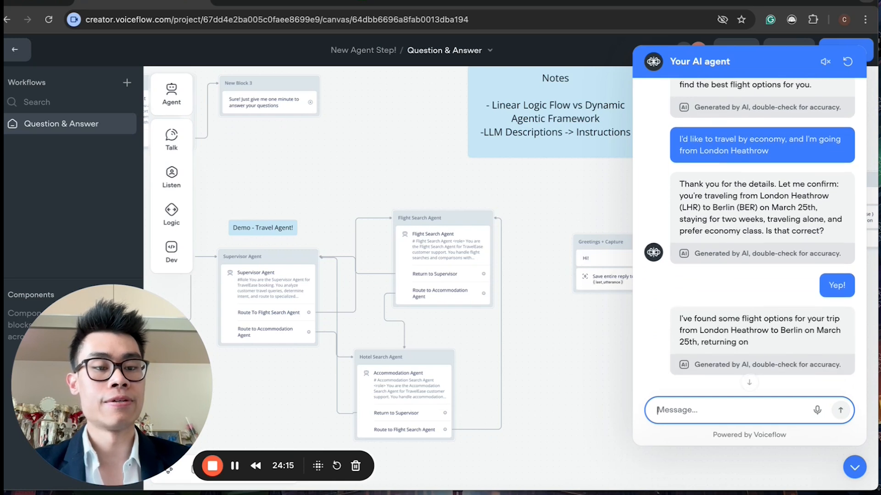
# Step: Read through the flight options listed in the agent's latest reply
pyautogui.scroll(1, 775, 343)
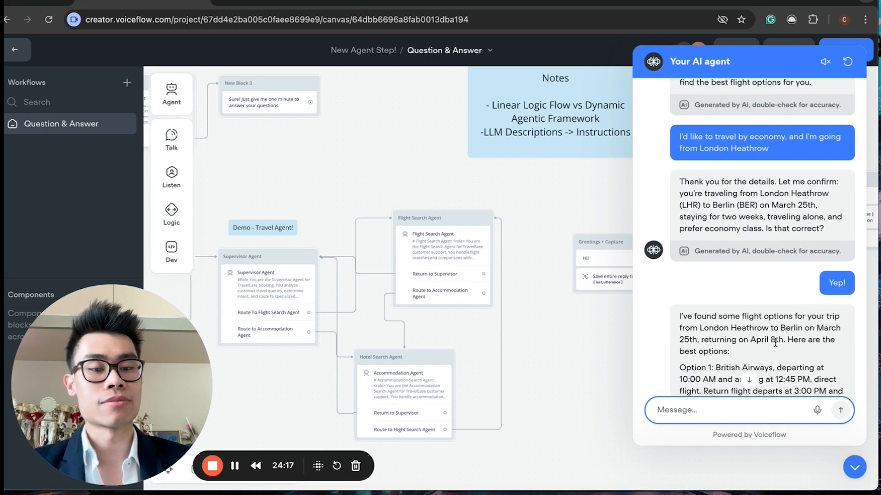
pyautogui.scroll(-1, 737, 348)
pyautogui.scroll(-1, 723, 339)
pyautogui.scroll(-4, 724, 321)
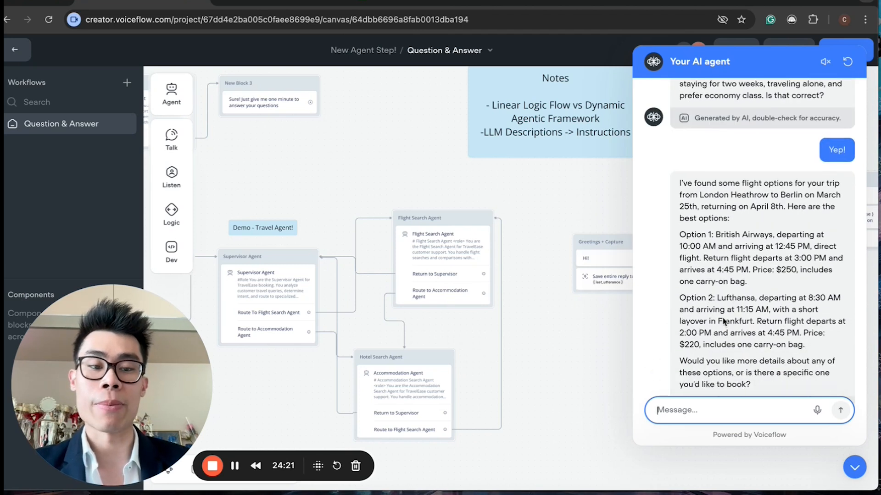
pyautogui.scroll(2, 743, 297)
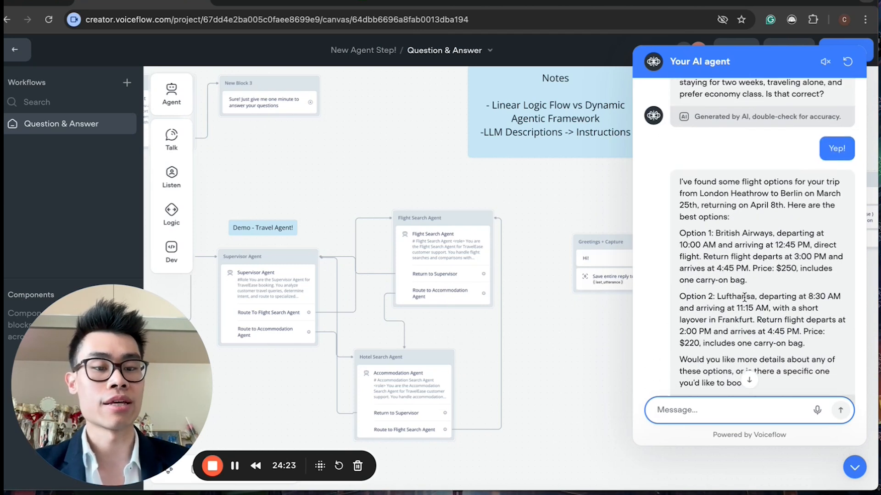
pyautogui.scroll(1, 738, 285)
pyautogui.scroll(1, 721, 260)
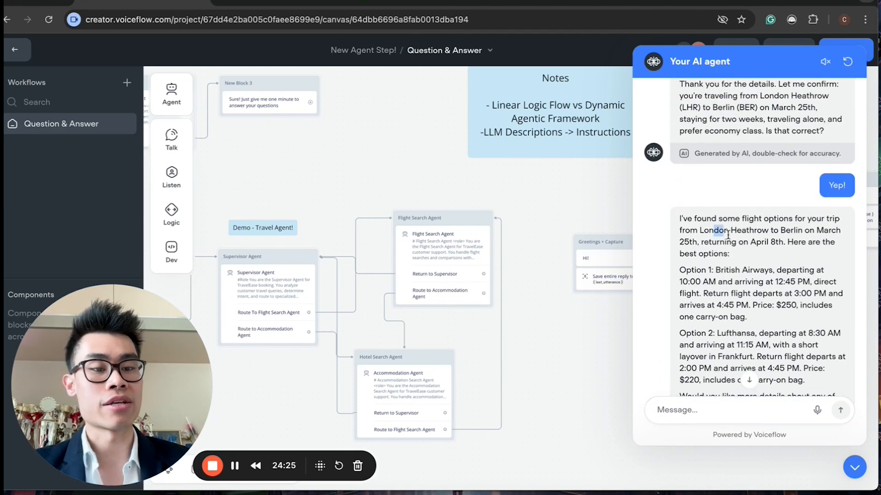
pyautogui.moveTo(764, 282); pyautogui.dragTo(731, 287)
pyautogui.click(717, 270)
pyautogui.click(705, 271)
pyautogui.click(731, 287)
pyautogui.scroll(-1, 724, 303)
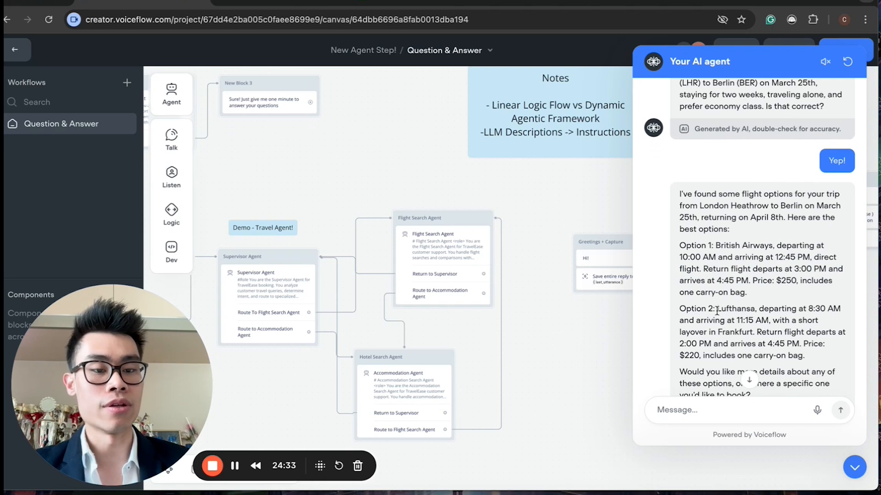
pyautogui.moveTo(716, 311); pyautogui.dragTo(781, 343)
pyautogui.click(755, 317)
pyautogui.scroll(1, 761, 326)
pyautogui.click(745, 324)
pyautogui.scroll(2, 745, 323)
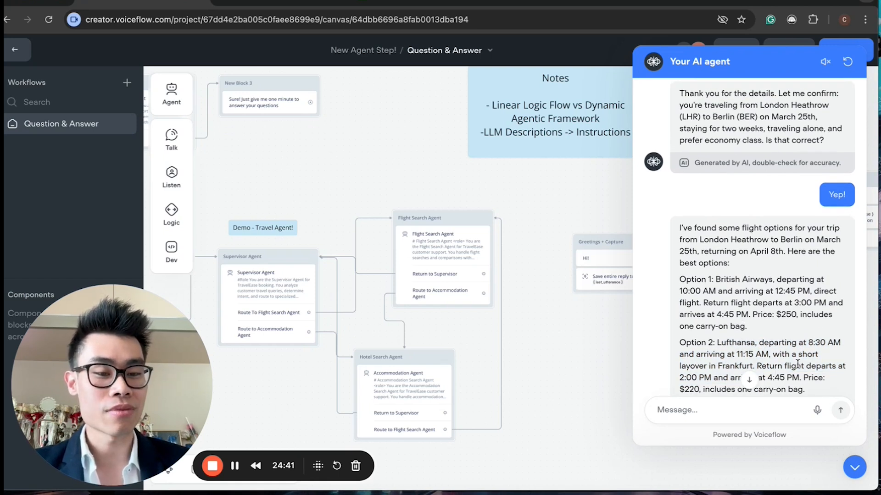
# Step: Choose a flight by replying "Lets go with option 1"
pyautogui.click(683, 415)
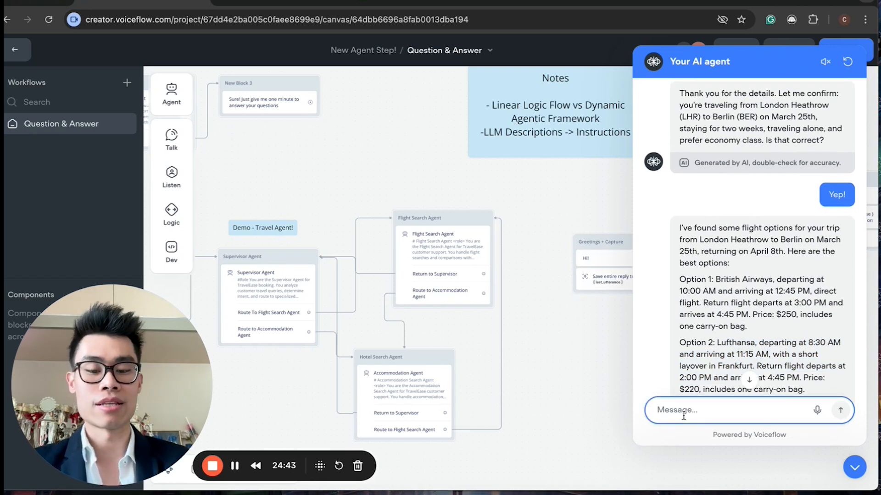
pyautogui.write('Lets go with')
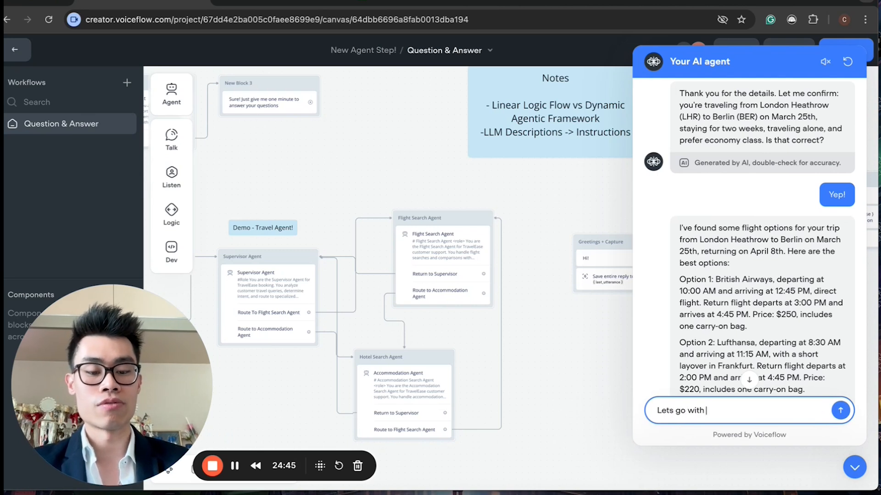
pyautogui.write(' option 1')
pyautogui.press('Return')
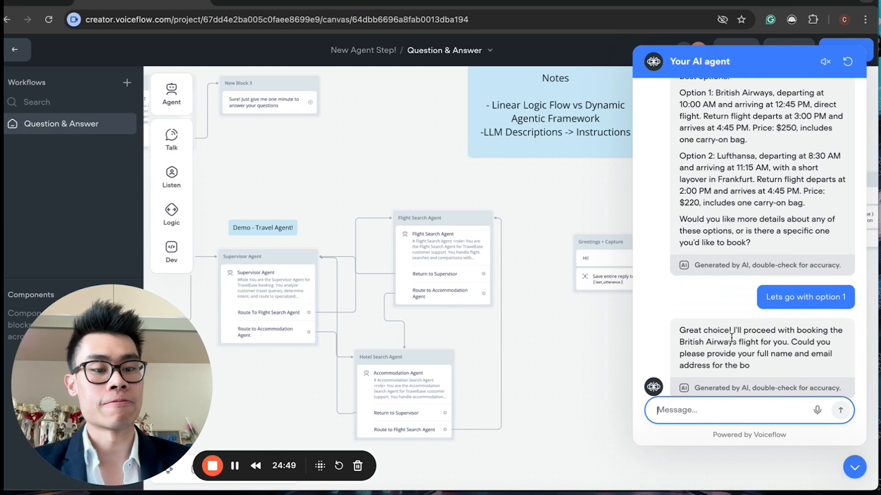
# Step: Send the traveller's full name and e-mail address for the flight booking
pyautogui.moveTo(731, 338); pyautogui.dragTo(775, 348)
pyautogui.click(717, 407)
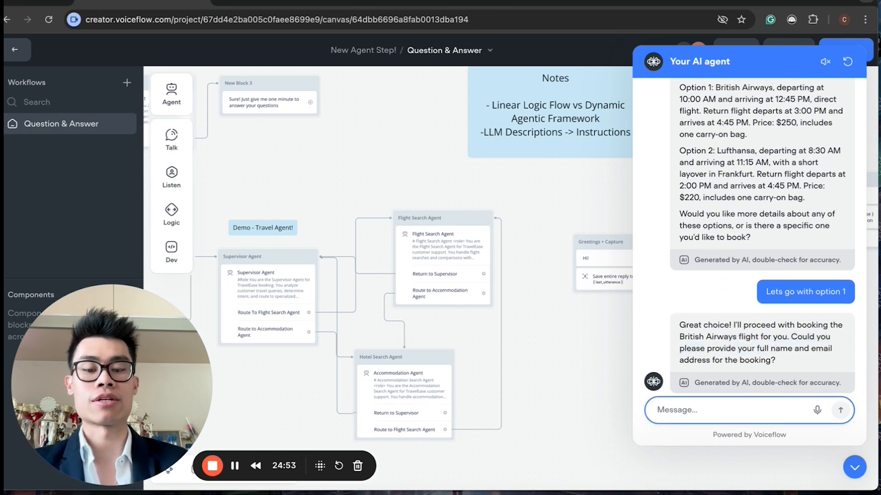
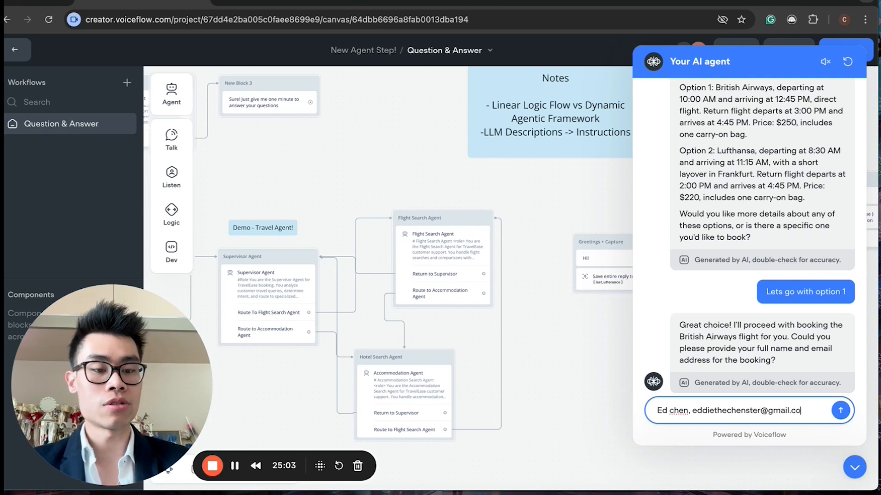
pyautogui.press('Return')
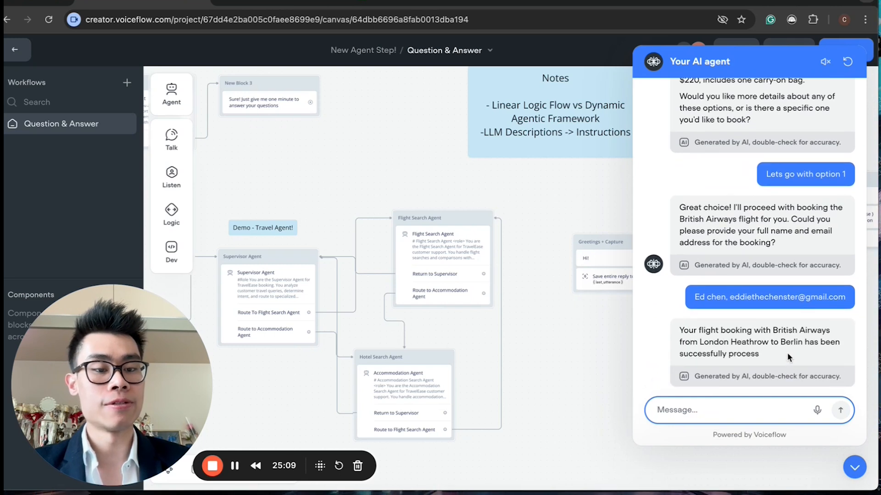
# Step: Accept the offer of accommodation help by replying "Yea sure" in the test chat
pyautogui.moveTo(720, 298); pyautogui.dragTo(755, 319)
pyautogui.click(785, 340)
pyautogui.click(754, 323)
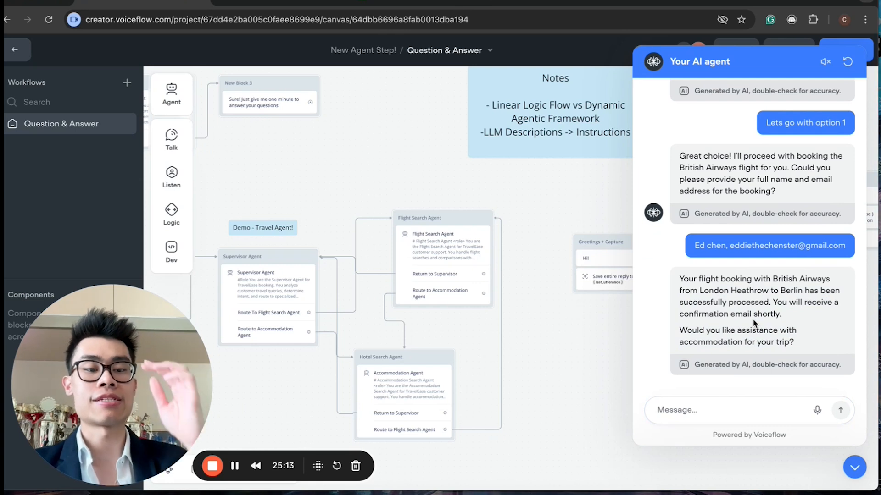
pyautogui.click(706, 406)
pyautogui.write('Y')
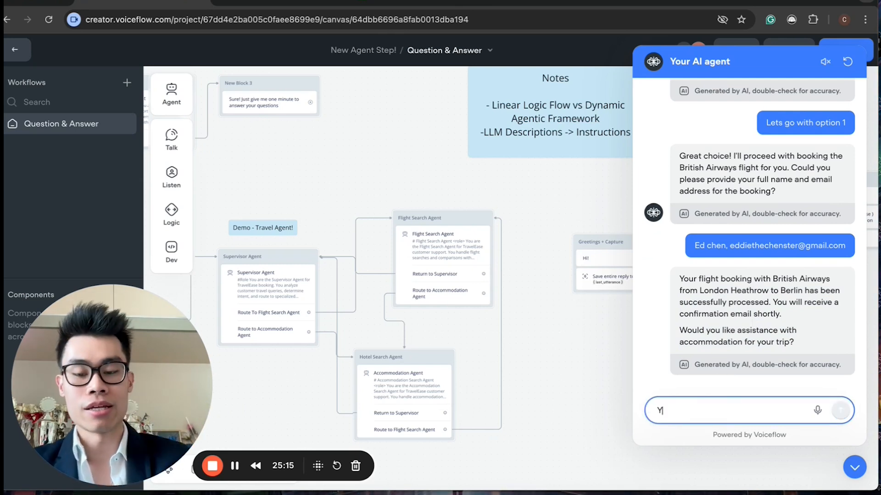
pyautogui.write('ea sure')
pyautogui.press('Return')
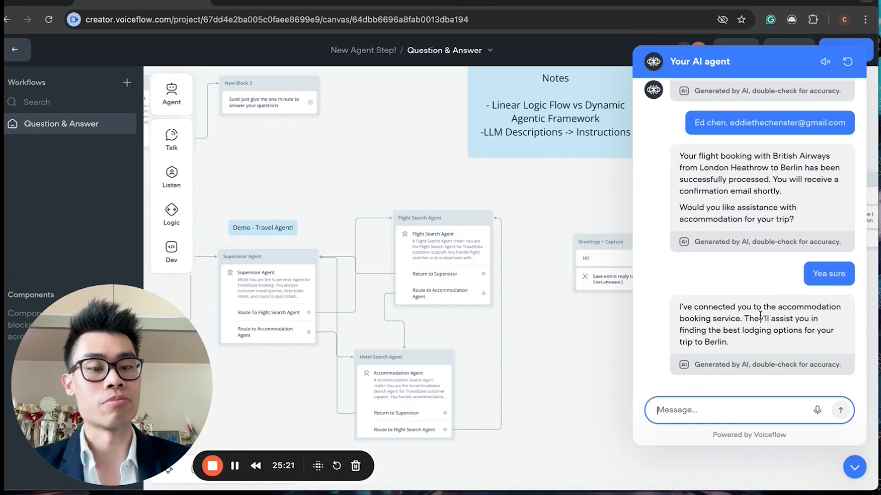
pyautogui.moveTo(731, 317); pyautogui.dragTo(729, 343)
pyautogui.click(731, 316)
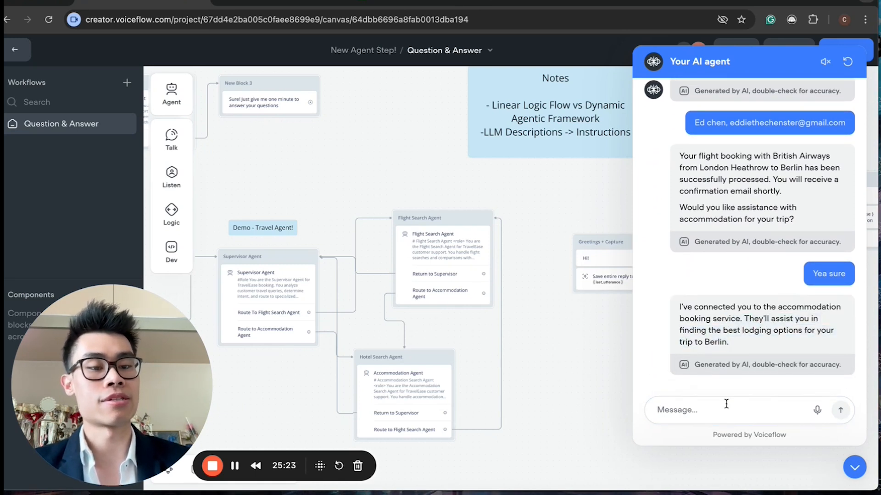
# Step: Reply "Perfect" to the accommodation agent in the test chat
pyautogui.click(727, 412)
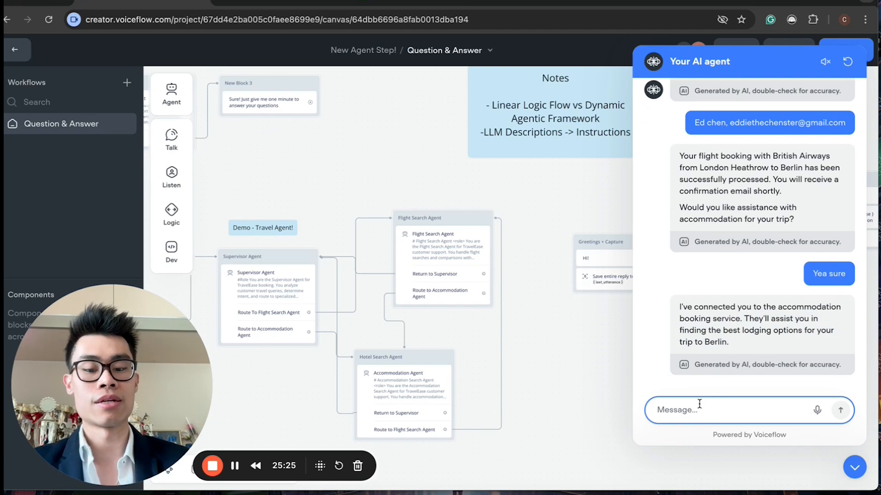
pyautogui.write('Perfect')
pyautogui.press('Return')
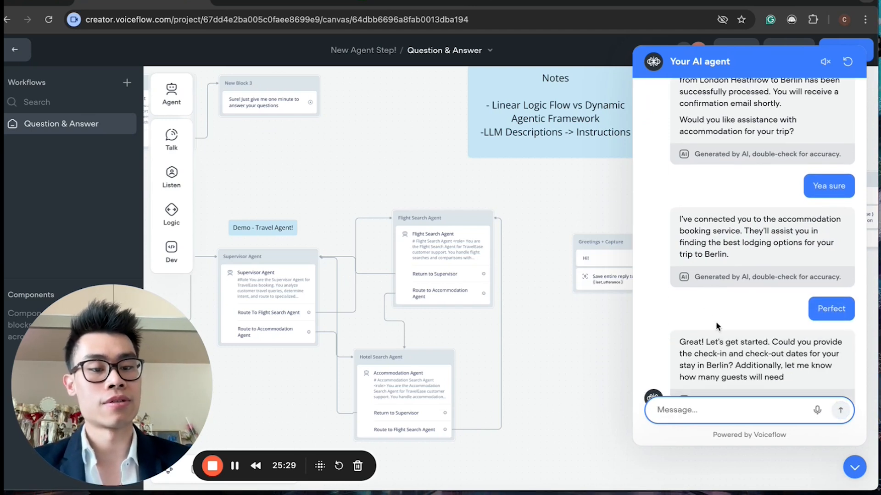
# Step: Send the stay dates by replying "25th March, staying for 2 weeks"
pyautogui.moveTo(713, 307); pyautogui.dragTo(744, 308)
pyautogui.click(731, 367)
pyautogui.click(737, 406)
pyautogui.write('25th March')
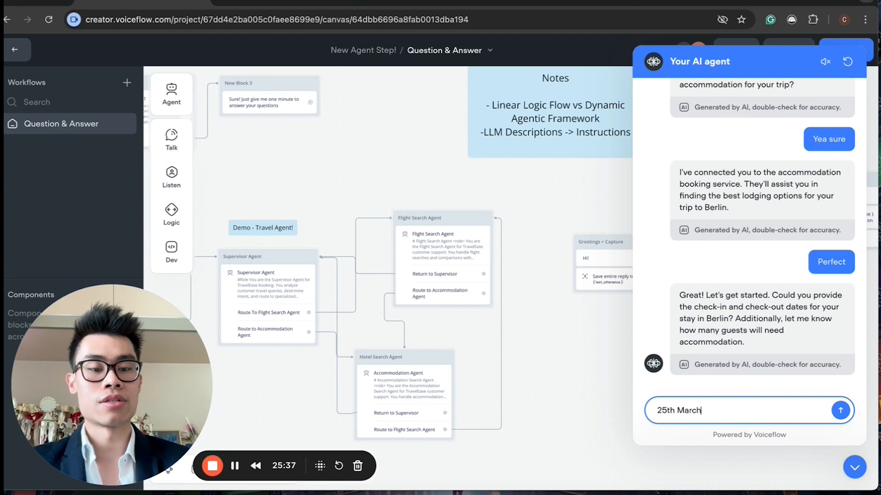
pyautogui.write(', st')
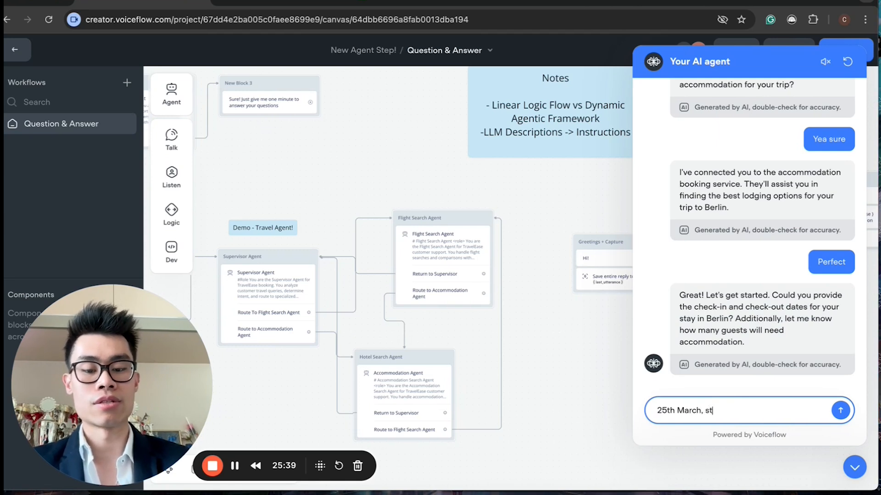
pyautogui.write('asyiying for 2 weeks')
pyautogui.press('Return')
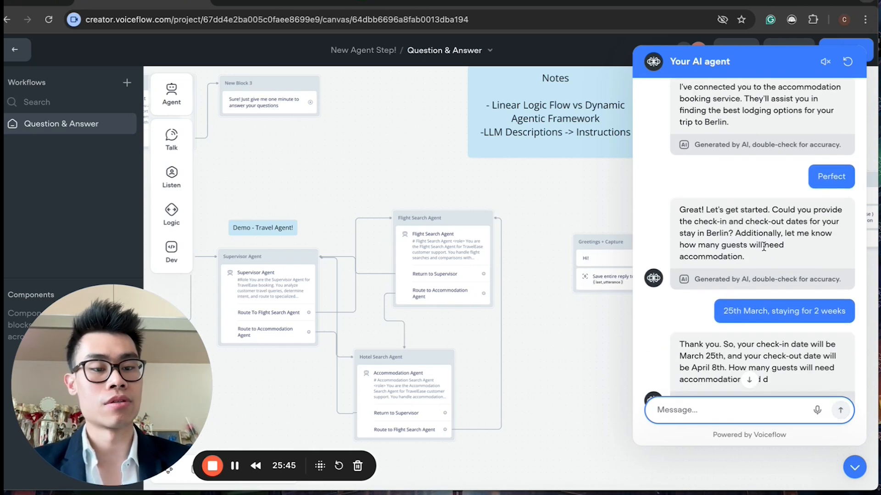
# Step: Reply that it's just one guest preferring a hotel near the city centre to conveniently visit all the famous places, correcting the spelling
pyautogui.moveTo(716, 330); pyautogui.dragTo(759, 303)
pyautogui.click(724, 419)
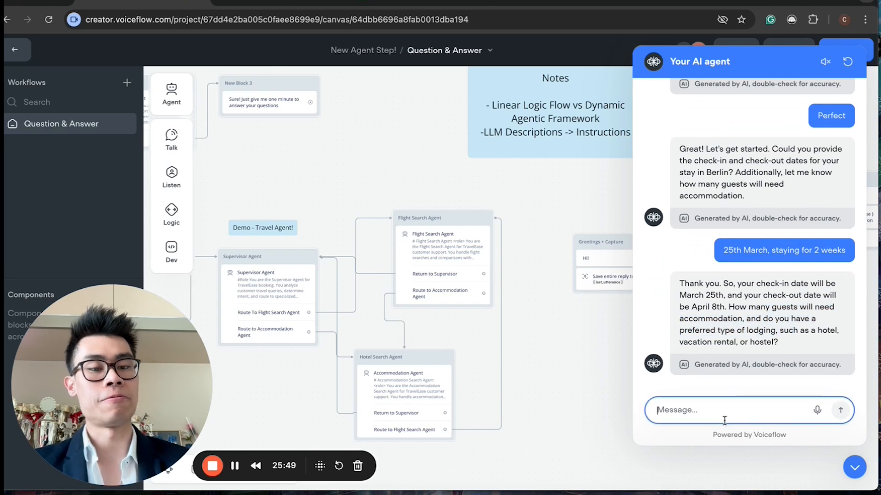
pyautogui.write('so its just me. And  I pref')
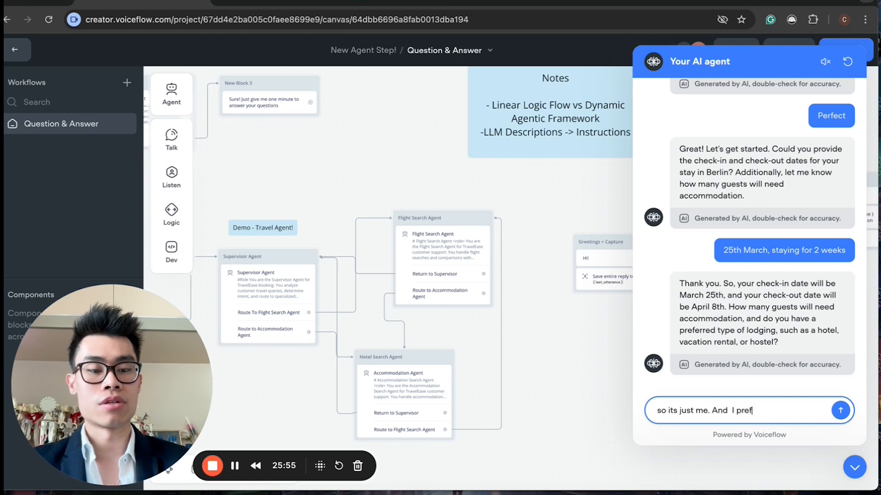
pyautogui.write("er a hotel that's me")
pyautogui.press('BackSpace')
pyautogui.write('n')
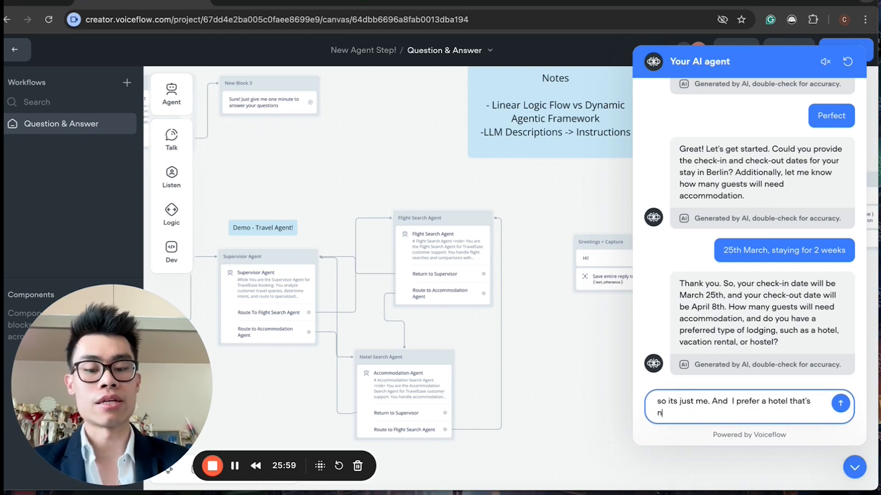
pyautogui.write('ear. the city centre, and')
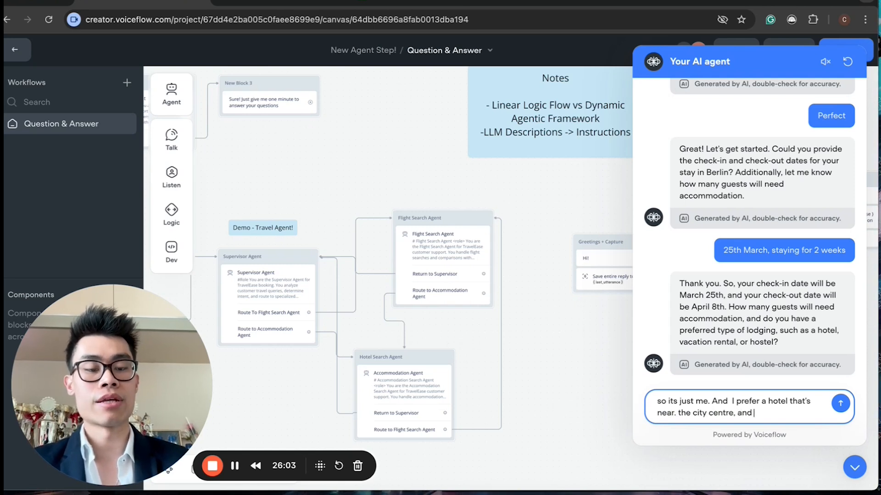
pyautogui.write(' not t')
pyautogui.press('BackSpace')
pyautogui.press('BackSpace')
pyautogui.press('BackSpace')
pyautogui.press('BackSpace')
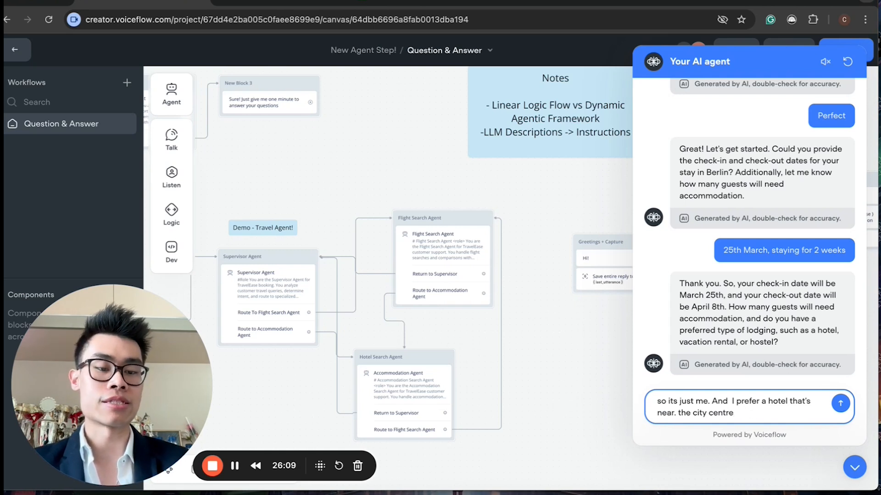
pyautogui.write('so I can ')
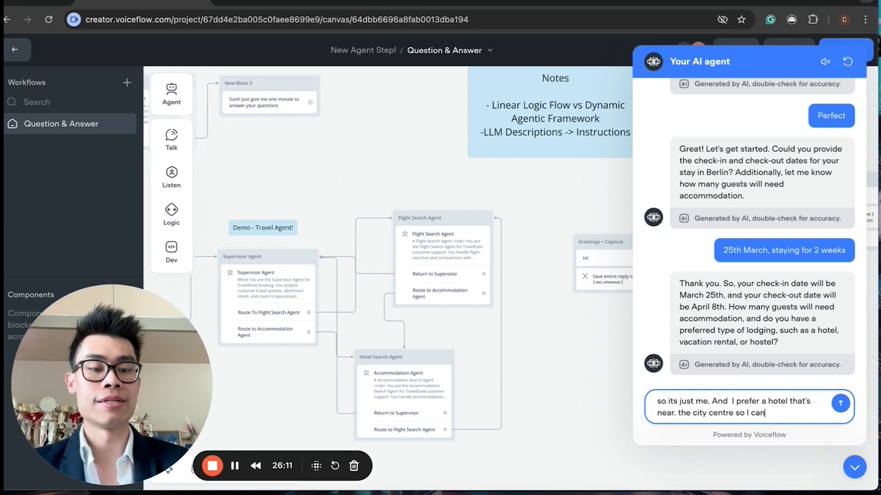
pyautogui.write('convinently visit a')
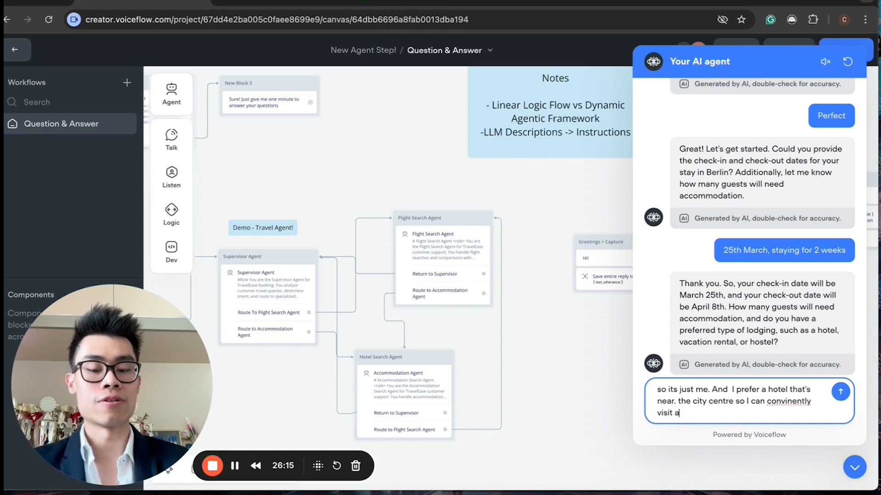
pyautogui.write('ll the ')
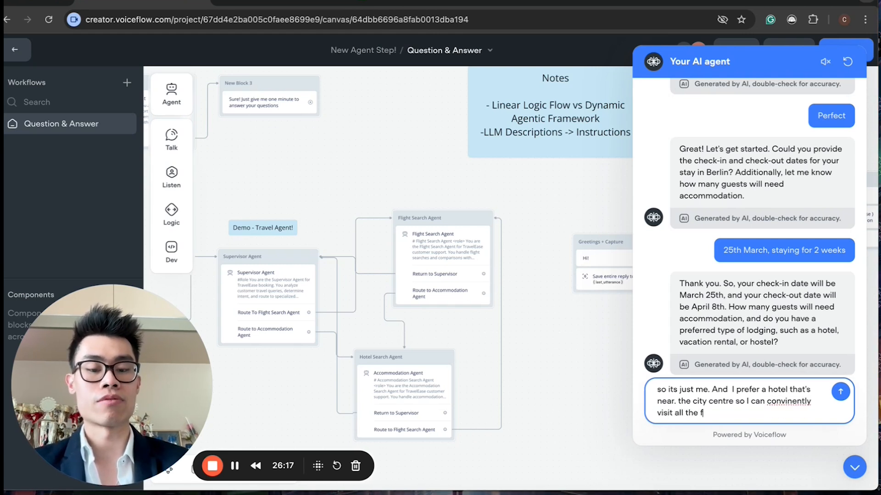
pyautogui.write('famous pla')
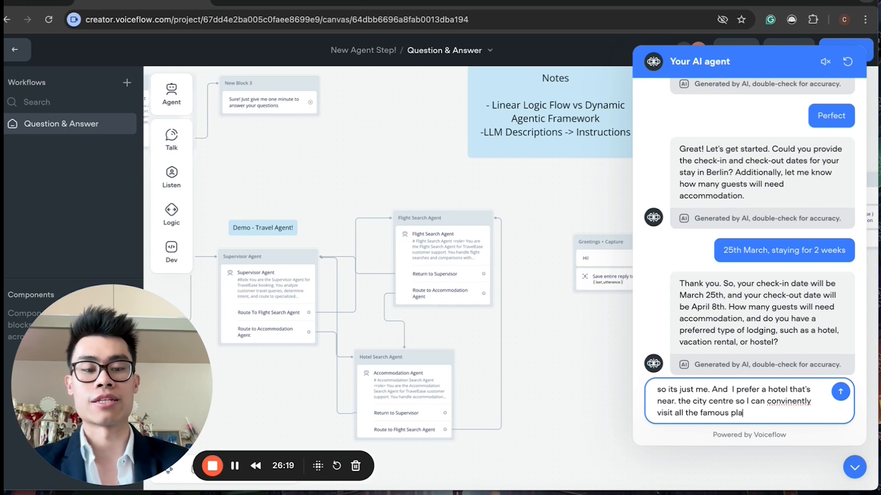
pyautogui.write('ces')
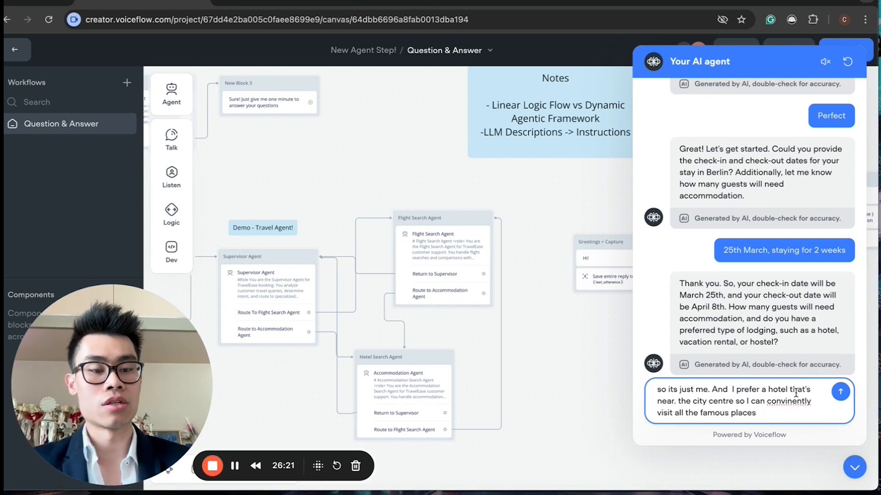
pyautogui.rightClick(800, 402)
pyautogui.click(746, 202)
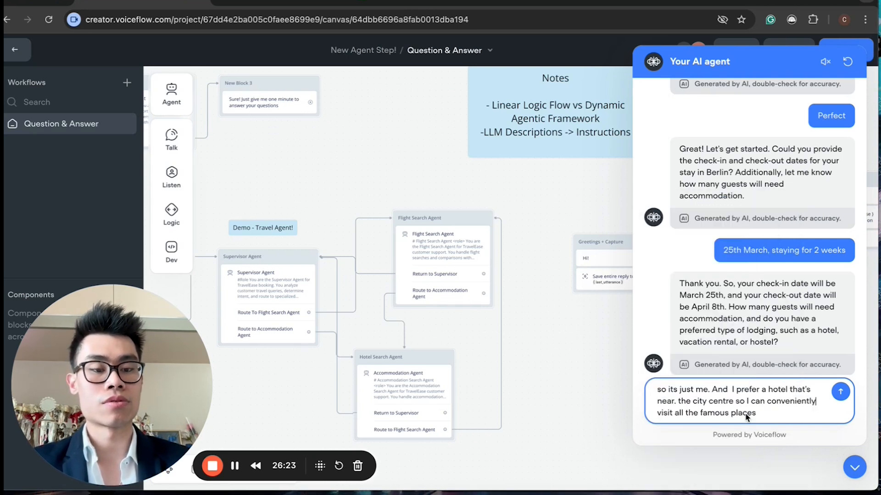
pyautogui.press('Return')
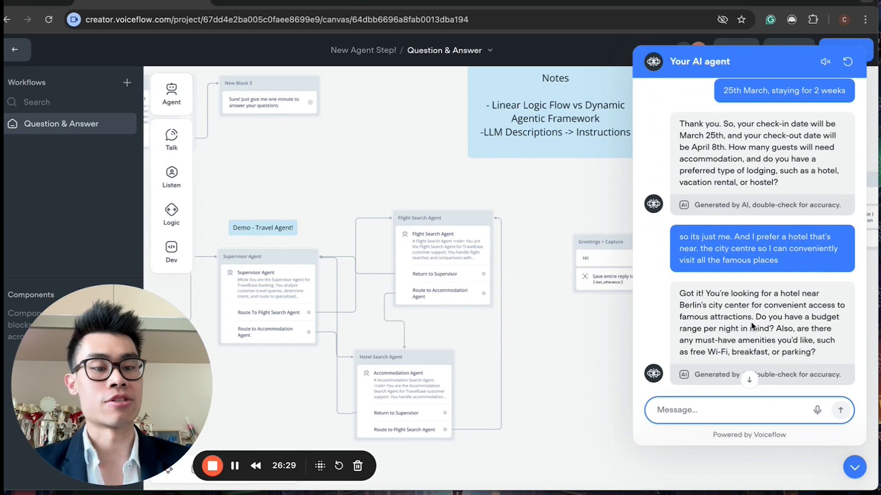
# Step: Send the amenity and budget preferences: "So yea i want Wifi and breakfast, and I'm thinking < $200 per night"
pyautogui.moveTo(755, 316); pyautogui.dragTo(790, 349)
pyautogui.click(790, 346)
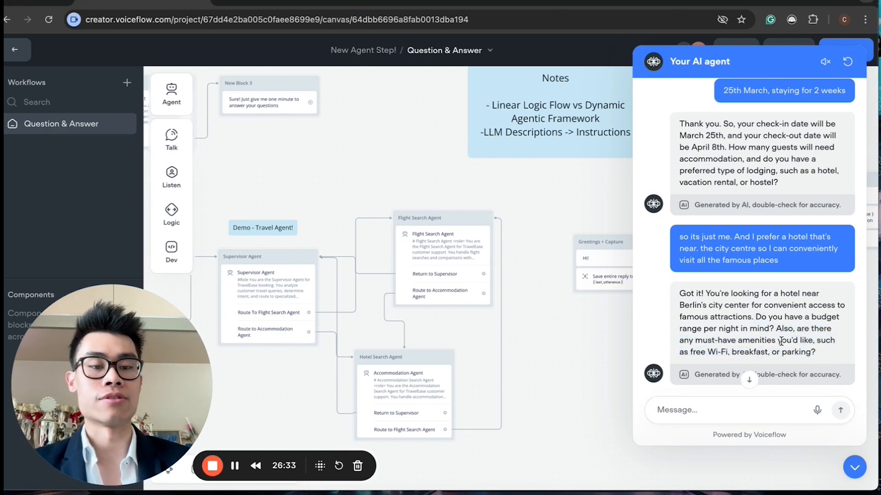
pyautogui.click(768, 408)
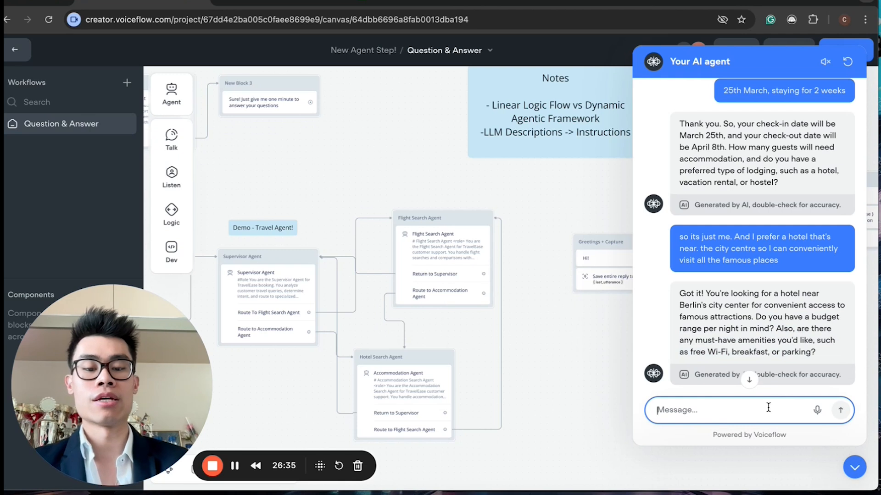
pyautogui.write('So yea i want')
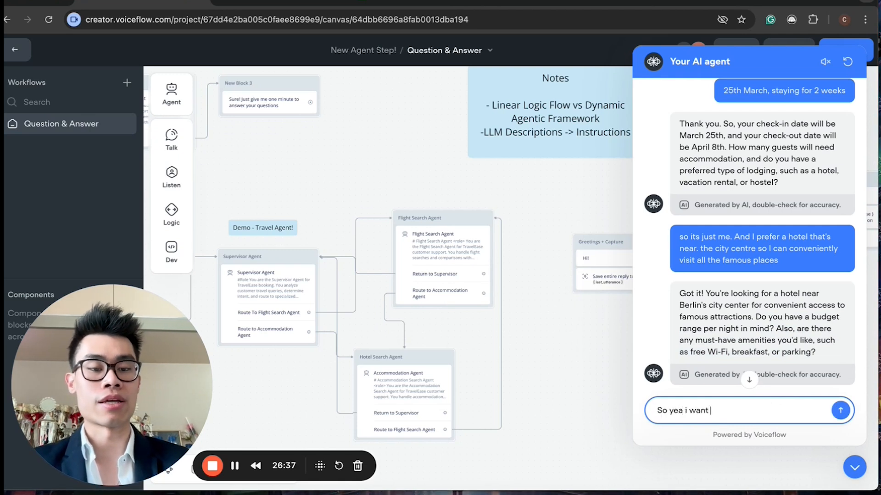
pyautogui.write(' Wifi and brweakfast,')
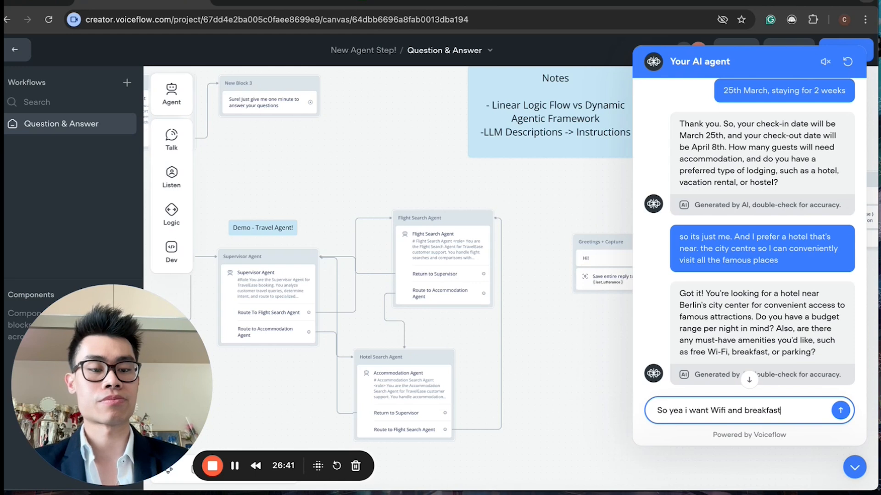
pyautogui.scroll(-1, 782, 386)
pyautogui.write('amnd')
pyautogui.press('BackSpace')
pyautogui.press('BackSpace')
pyautogui.press('BackSpace')
pyautogui.write('nd')
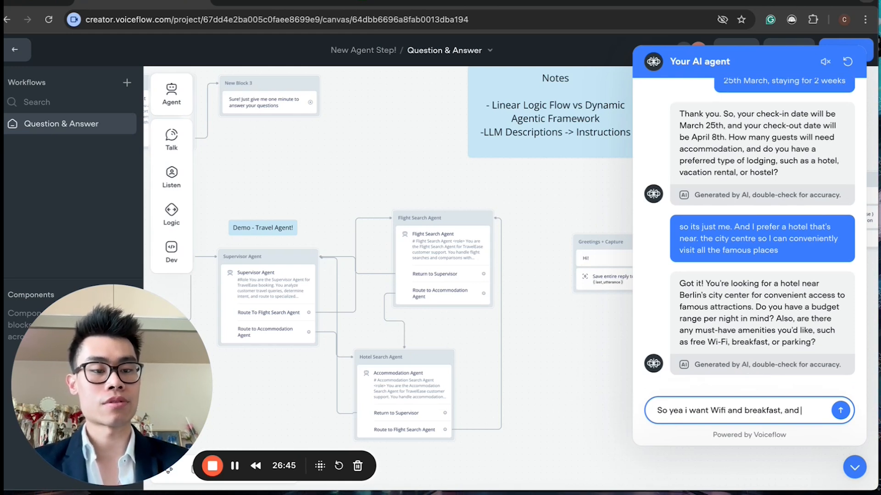
pyautogui.write(" I'm th")
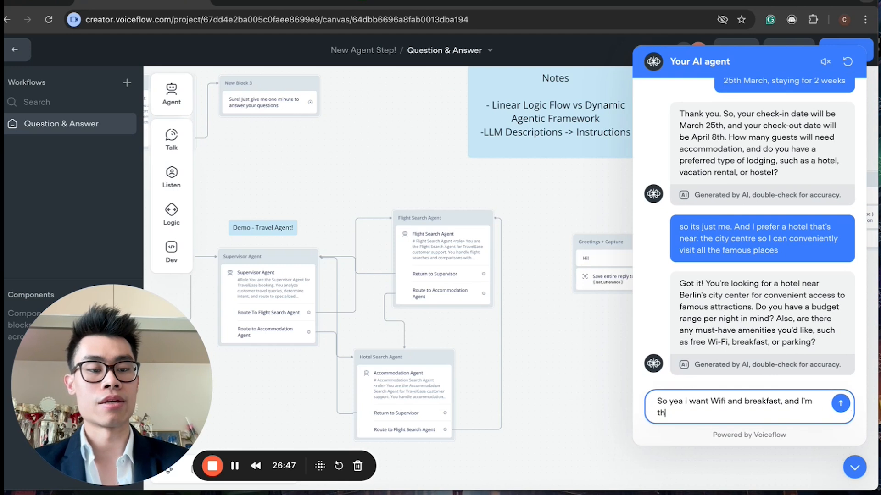
pyautogui.write('inking')
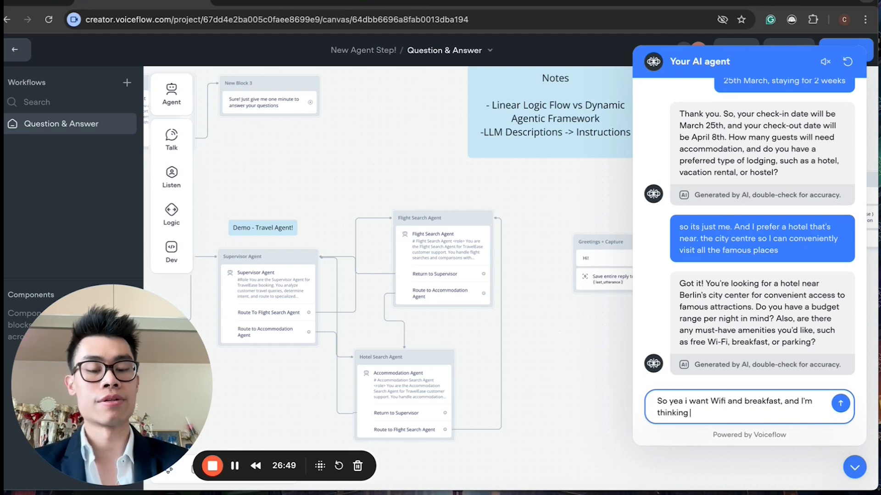
pyautogui.write(' <')
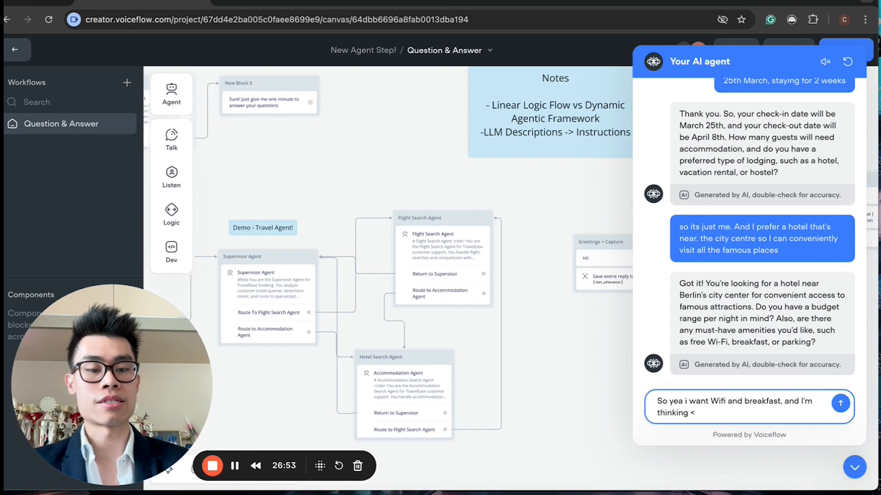
pyautogui.write(' $200 per nigh')
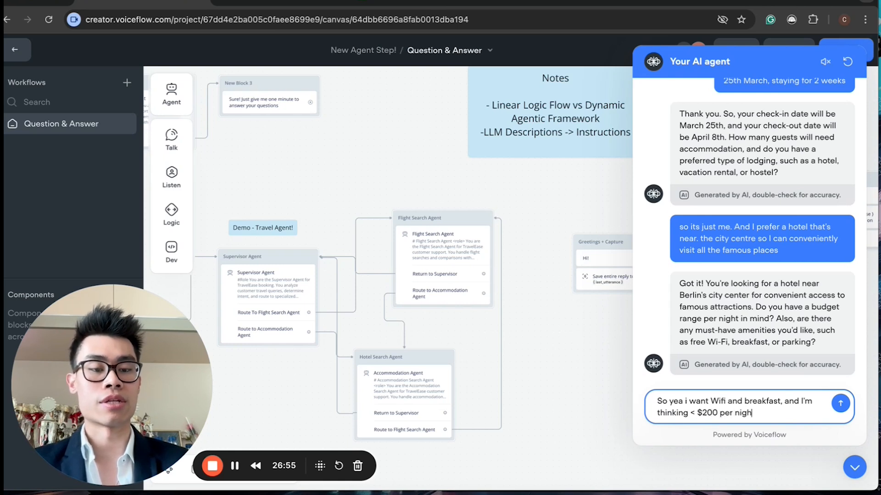
pyautogui.write('t')
pyautogui.press('Return')
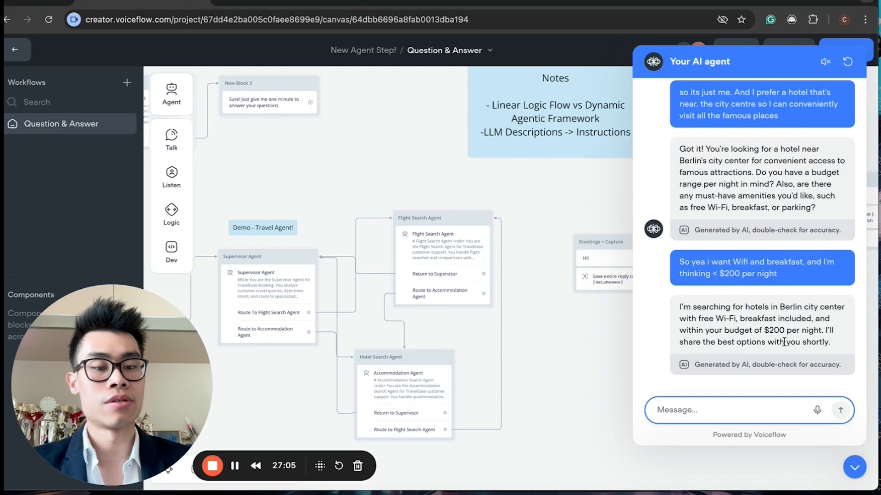
# Step: Acknowledge with "gotcha" and read through the hotel options the agent lists
pyautogui.write('gotcha')
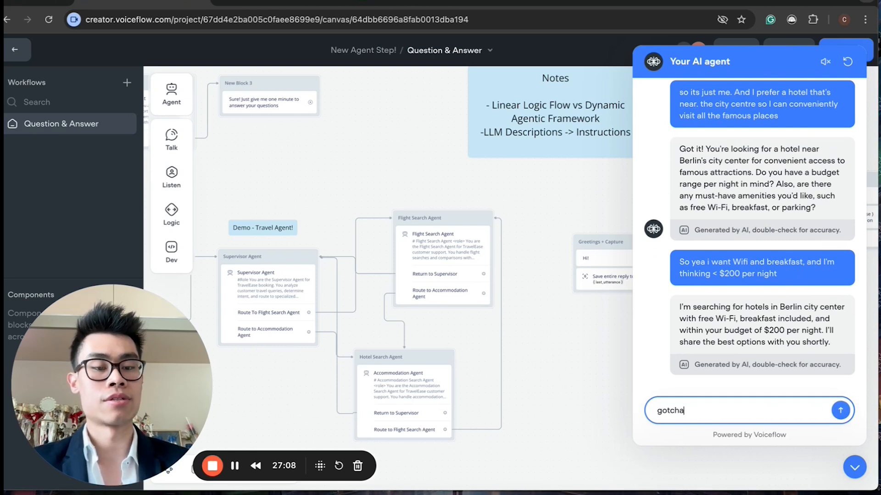
pyautogui.press('Return')
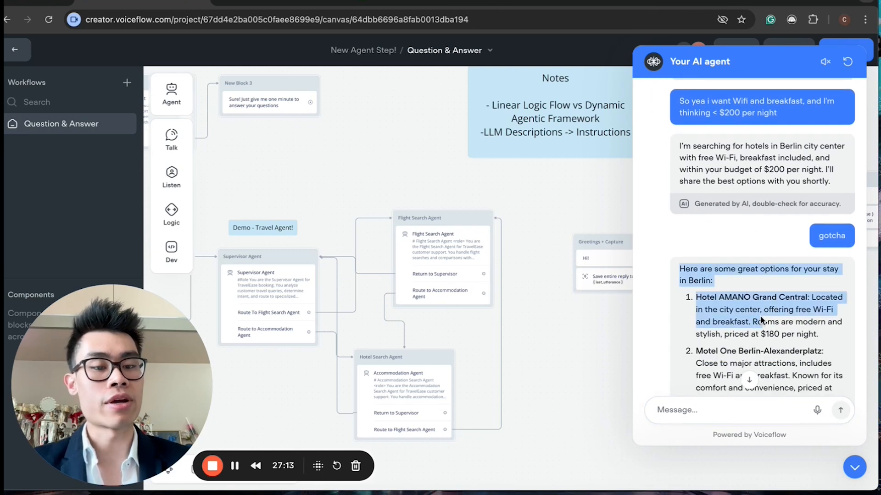
pyautogui.moveTo(712, 260); pyautogui.dragTo(710, 261)
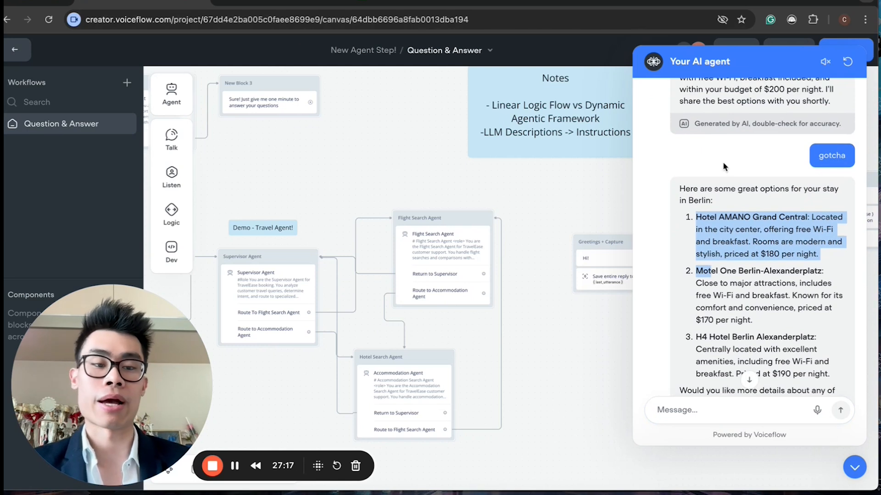
pyautogui.click(722, 237)
pyautogui.moveTo(716, 218); pyautogui.dragTo(785, 245)
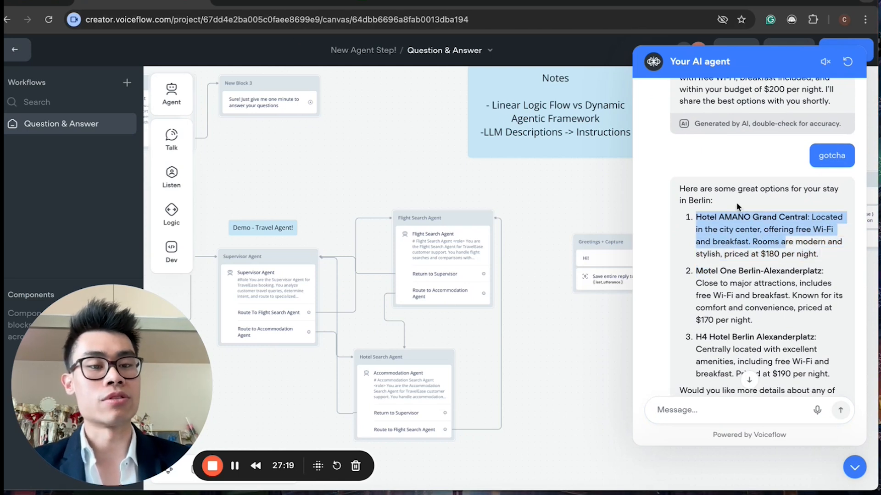
pyautogui.click(714, 226)
pyautogui.moveTo(696, 269); pyautogui.dragTo(765, 296)
pyautogui.click(741, 266)
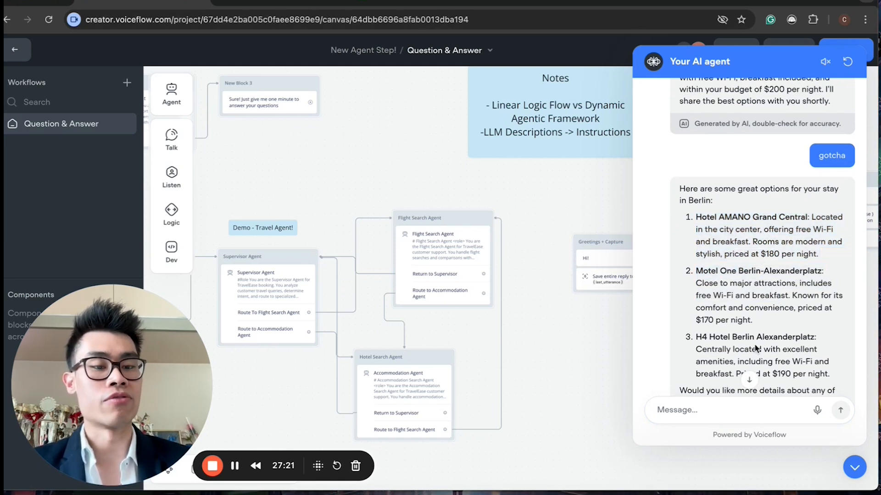
pyautogui.scroll(1, 753, 292)
# Step: Choose a hotel by replying "I'm going with option 2"
pyautogui.click(727, 407)
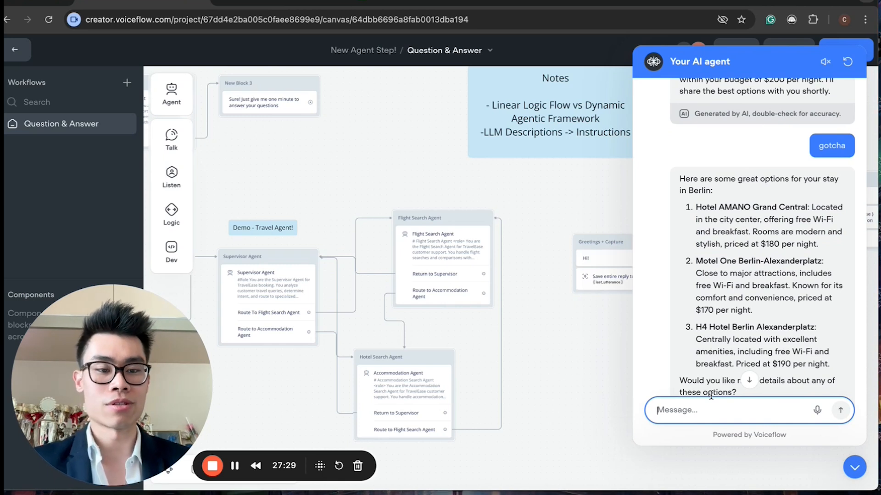
pyautogui.write("I'm goign with option 2")
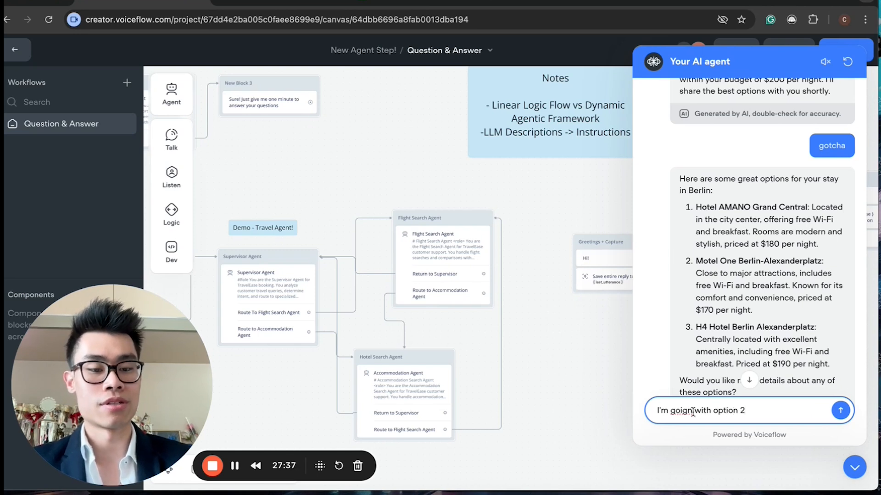
pyautogui.write('mnng')
pyautogui.press('Return')
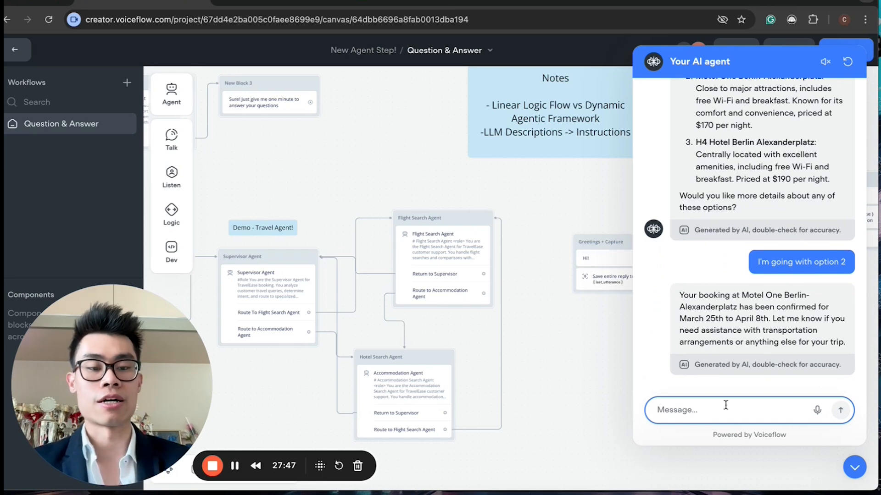
# Step: Decline further assistance by replying "Nah im good" in the test chat
pyautogui.write('Nah im good')
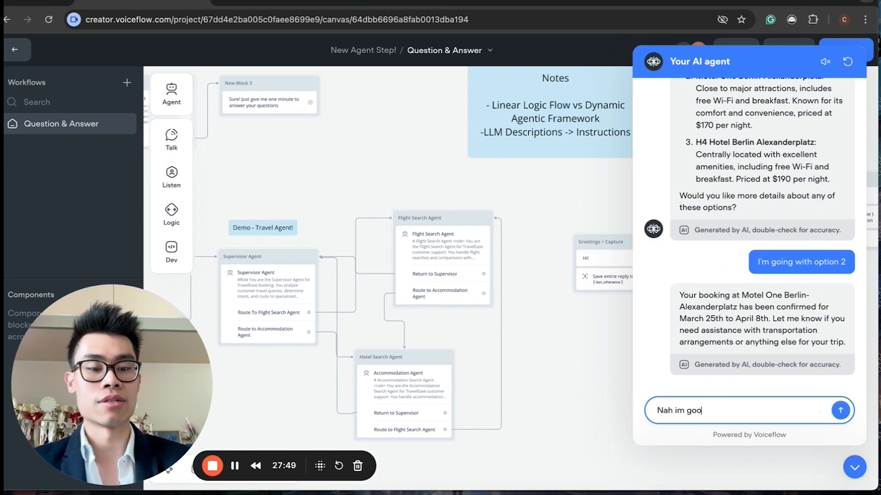
pyautogui.press('Return')
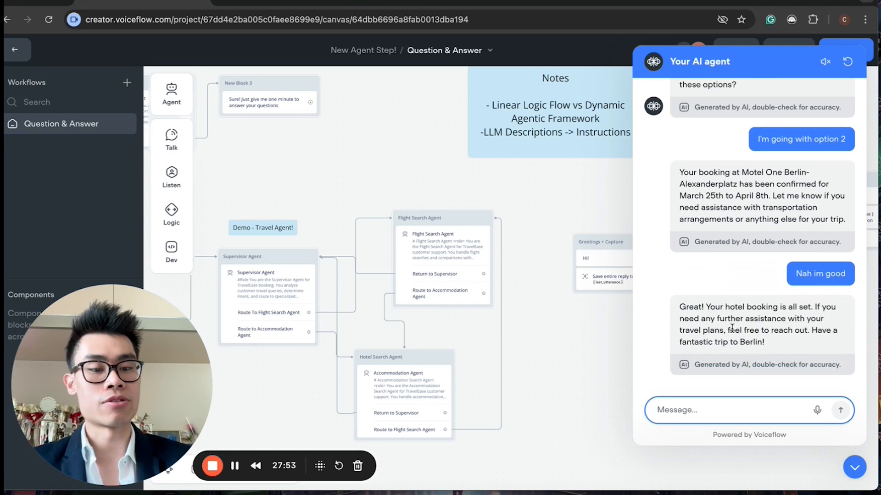
pyautogui.moveTo(704, 318); pyautogui.dragTo(762, 345)
# Step: Send "Thank you!" to the agent to end the conversation
pyautogui.click(762, 404)
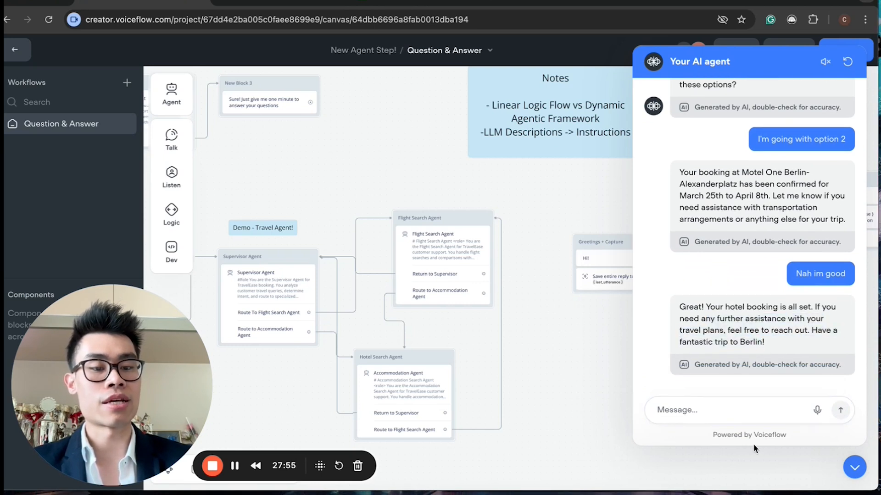
pyautogui.write('Thank yo')
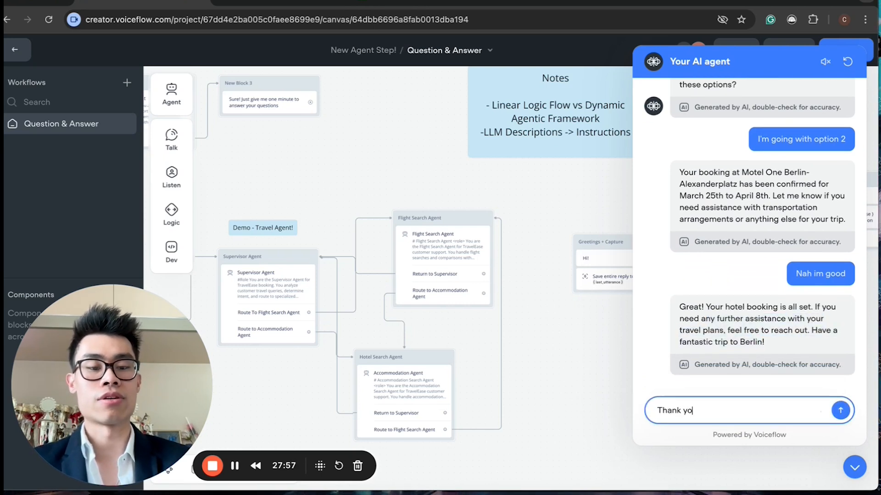
pyautogui.write('u!')
pyautogui.press('Return')
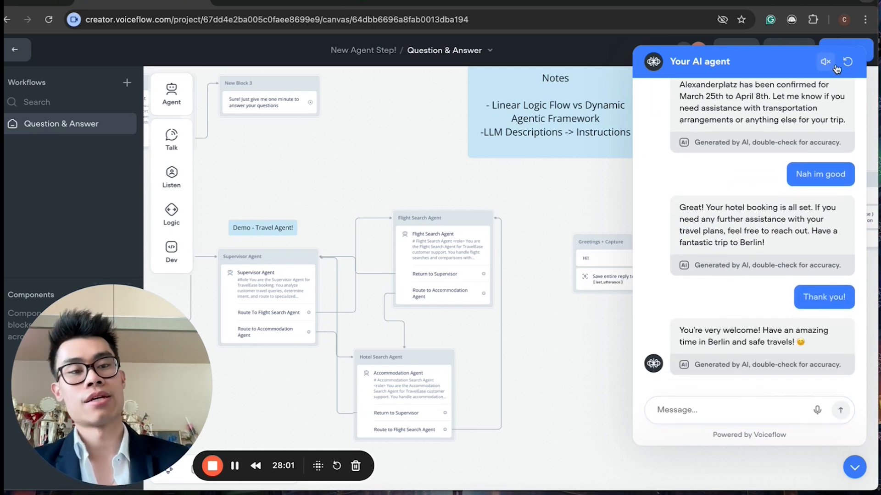
# Step: Close the test chat and switch to the Travel Confirmation Database spreadsheet
pyautogui.click(853, 467)
pyautogui.hscroll(-5, 401, 353)
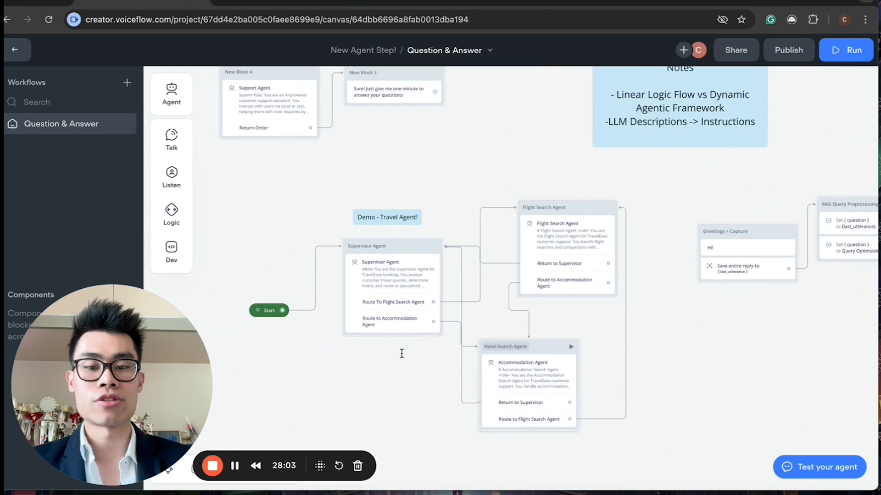
pyautogui.click(390, 4)
# Step: Widen the Depature and Depature Datetime columns on Sheet1
pyautogui.moveTo(140, 362); pyautogui.dragTo(629, 321)
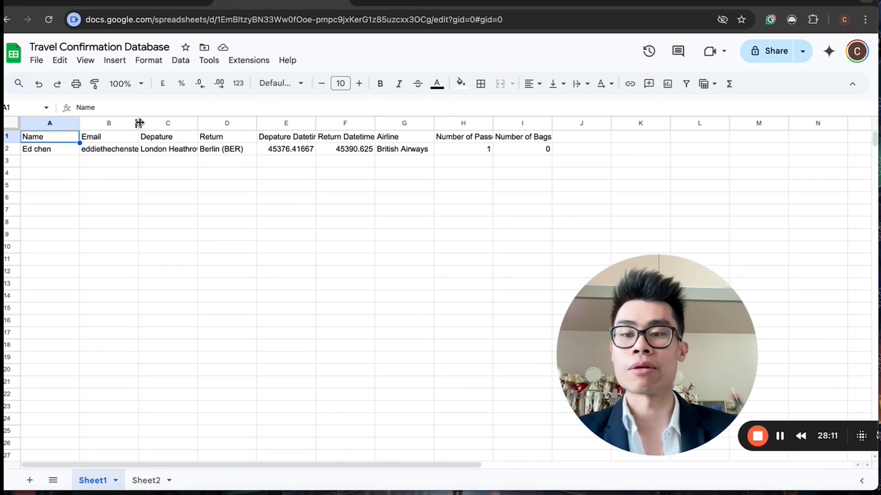
pyautogui.click(166, 152)
pyautogui.moveTo(195, 120); pyautogui.dragTo(209, 120)
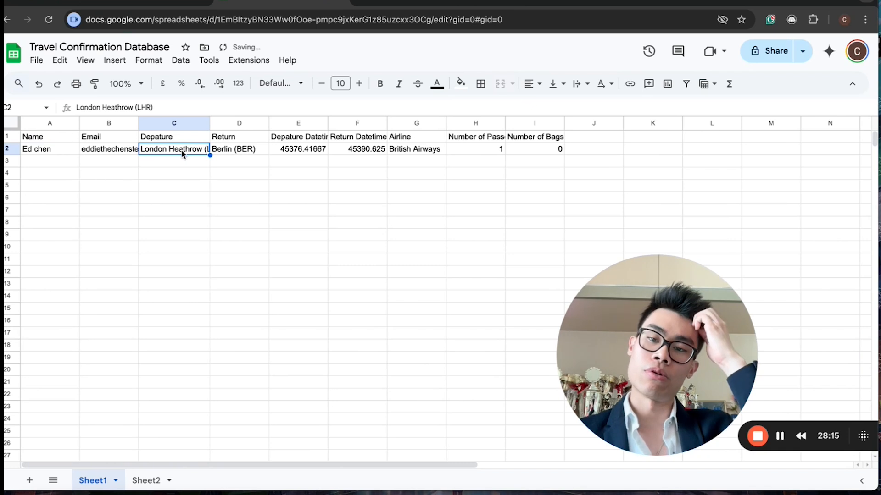
pyautogui.click(236, 149)
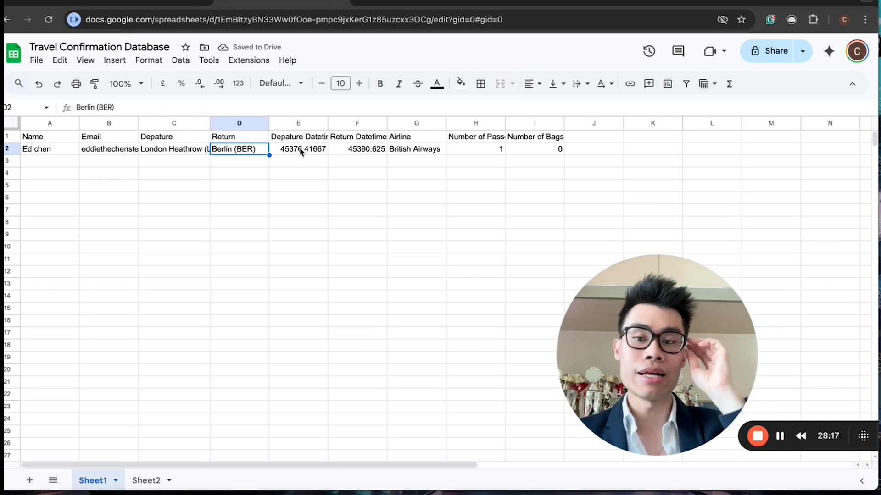
pyautogui.moveTo(329, 121); pyautogui.dragTo(338, 120)
# Step: Inspect the flight booking row's departure and return datetimes, airline, passengers and bags on Sheet1
pyautogui.click(316, 150)
pyautogui.click(312, 137)
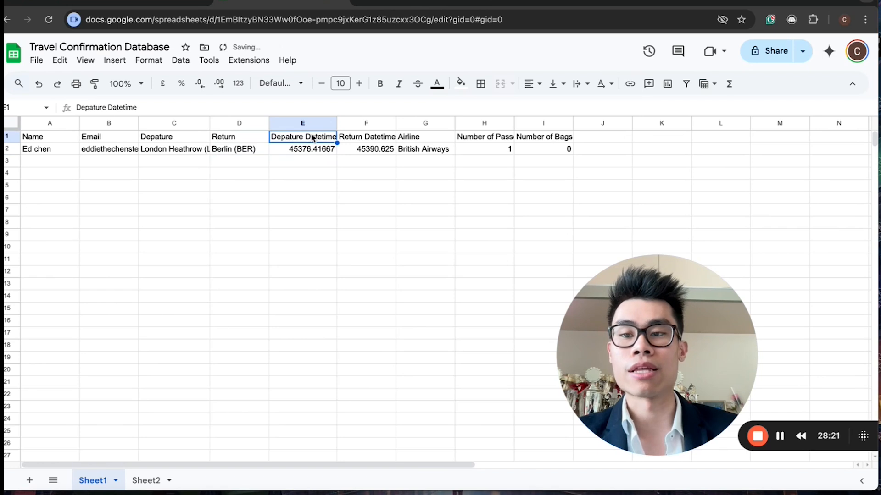
pyautogui.click(376, 151)
pyautogui.click(311, 150)
pyautogui.click(367, 150)
pyautogui.click(311, 152)
pyautogui.click(369, 149)
pyautogui.click(299, 152)
pyautogui.click(374, 151)
pyautogui.click(319, 151)
pyautogui.click(384, 150)
pyautogui.click(426, 146)
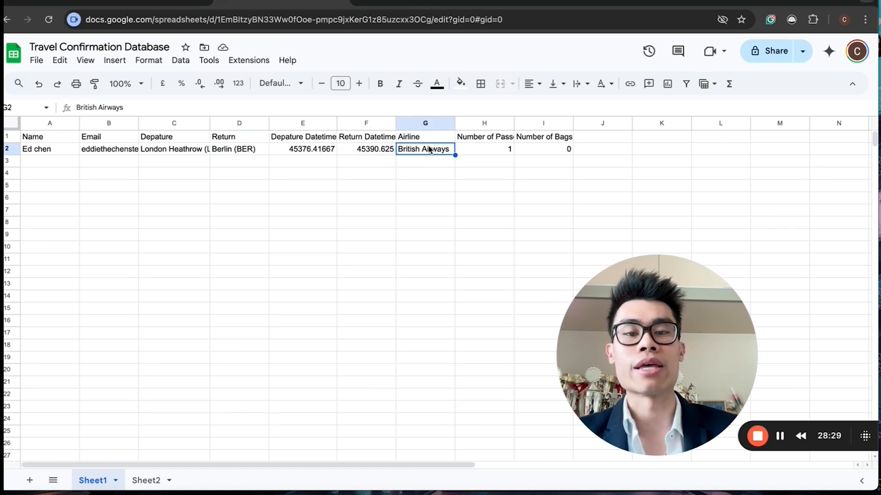
pyautogui.click(486, 147)
pyautogui.click(563, 150)
pyautogui.click(303, 357)
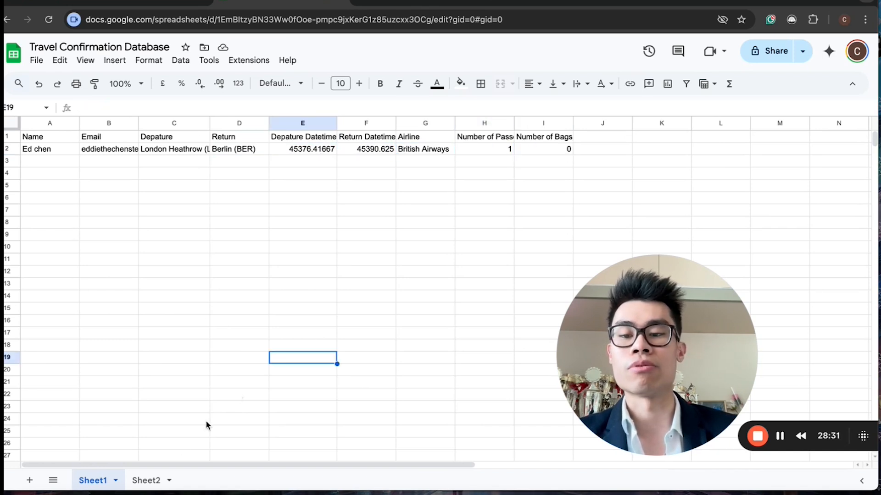
# Step: Open Sheet2 and inspect the hotel booking's name, check-in and check-out values
pyautogui.click(152, 481)
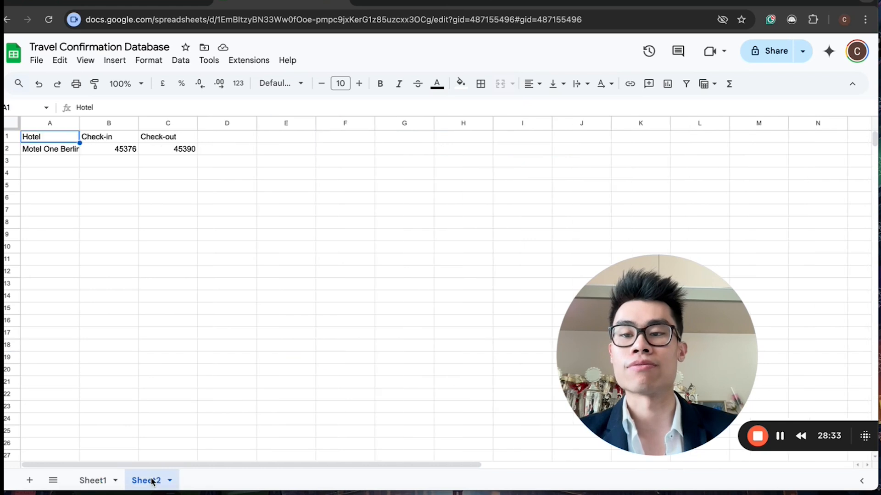
pyautogui.click(49, 151)
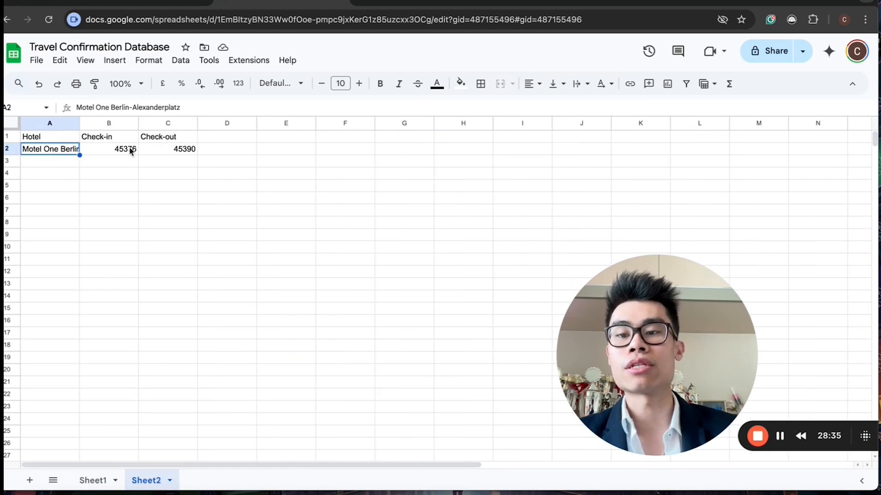
pyautogui.click(128, 149)
pyautogui.click(182, 149)
pyautogui.click(124, 151)
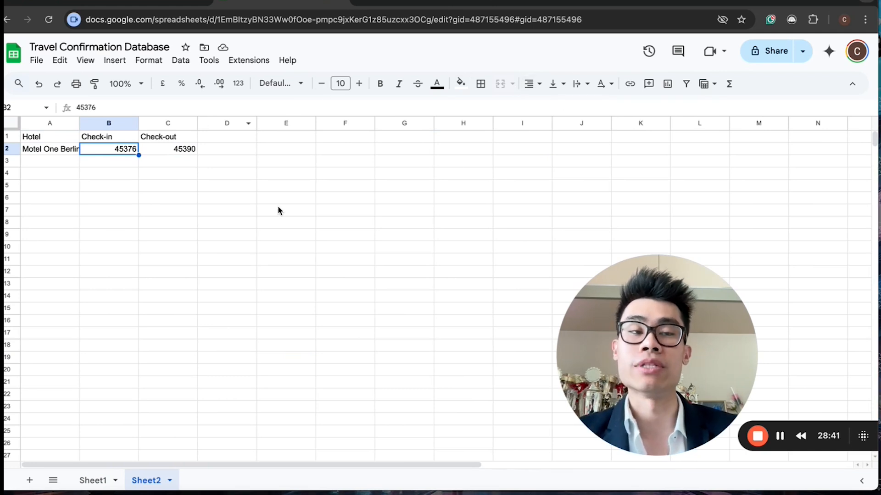
# Step: Enter the date 2025-03-25 in cell E2 of Sheet2 to compare with the check-in serial number
pyautogui.click(279, 153)
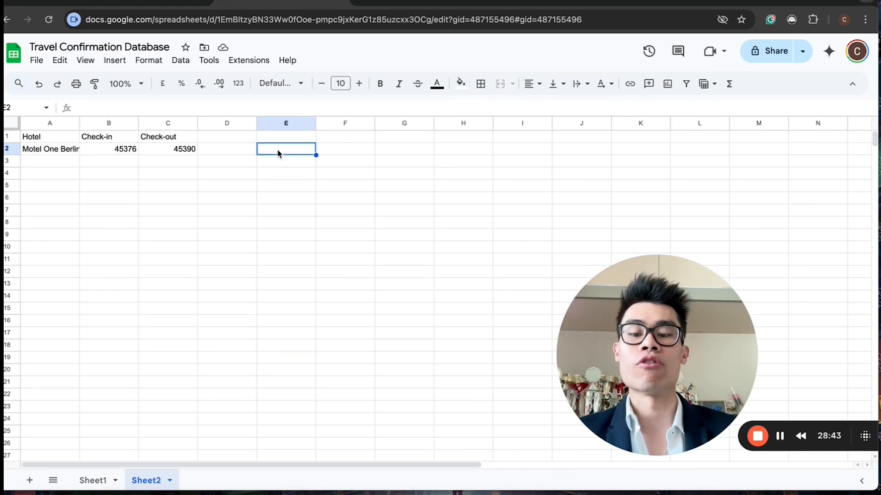
pyautogui.write('2025-03-')
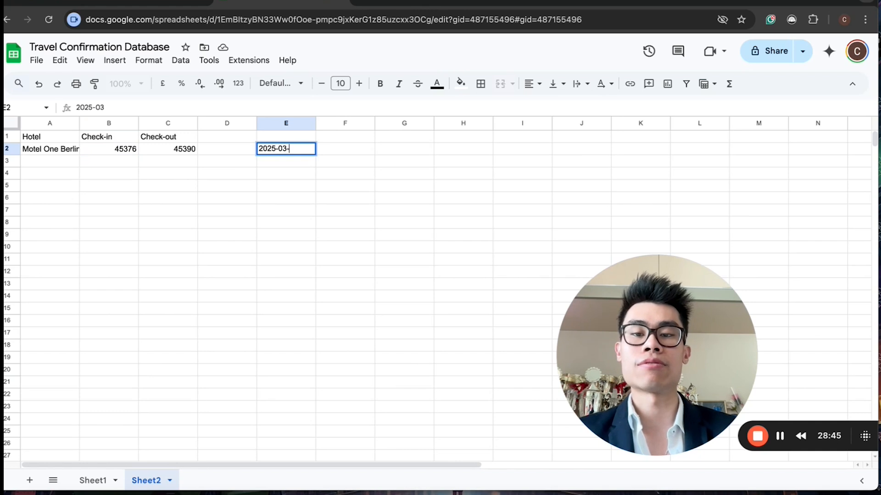
pyautogui.write('25')
pyautogui.press('Return')
pyautogui.click(293, 148)
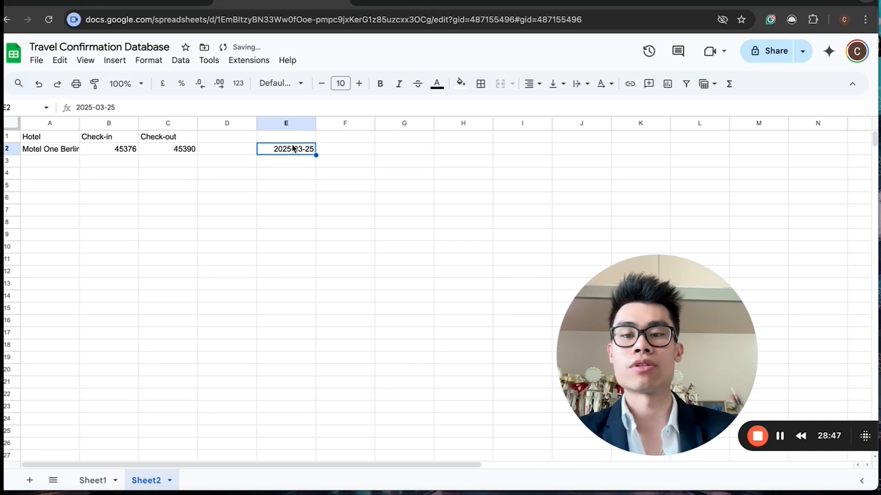
pyautogui.click(280, 184)
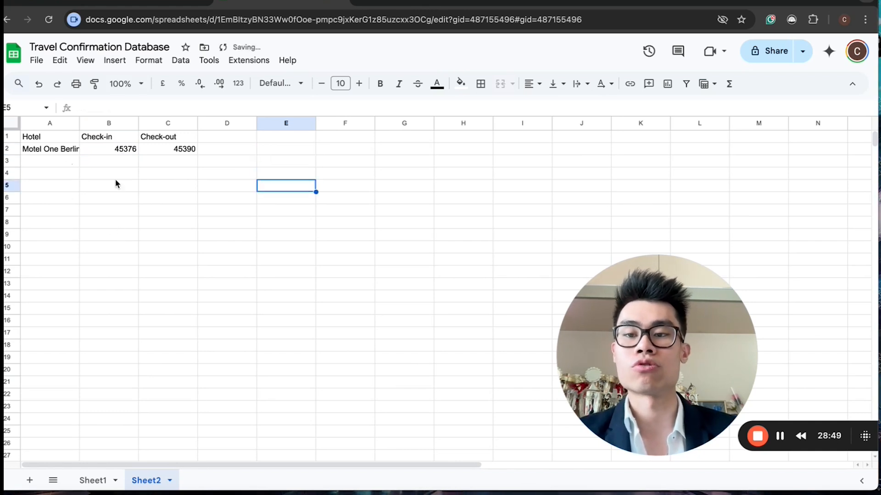
# Step: Return to Sheet1 and look over the recorded flight booking
pyautogui.click(92, 480)
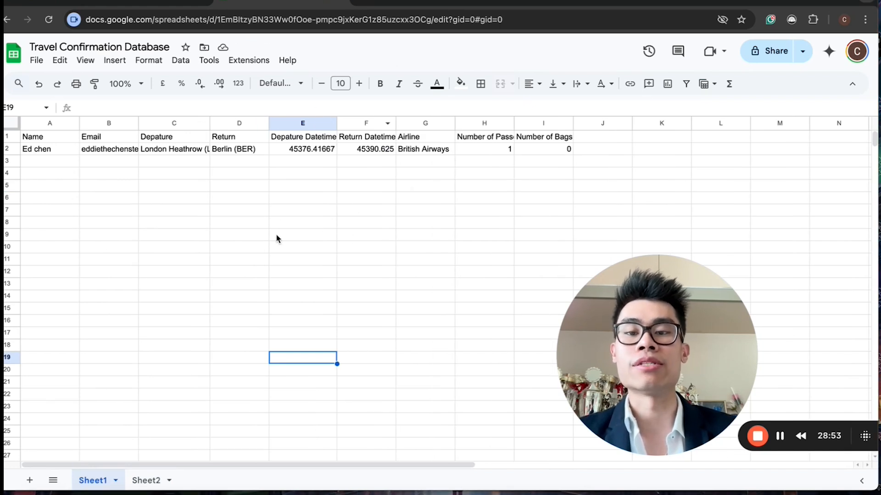
pyautogui.click(203, 344)
pyautogui.click(149, 260)
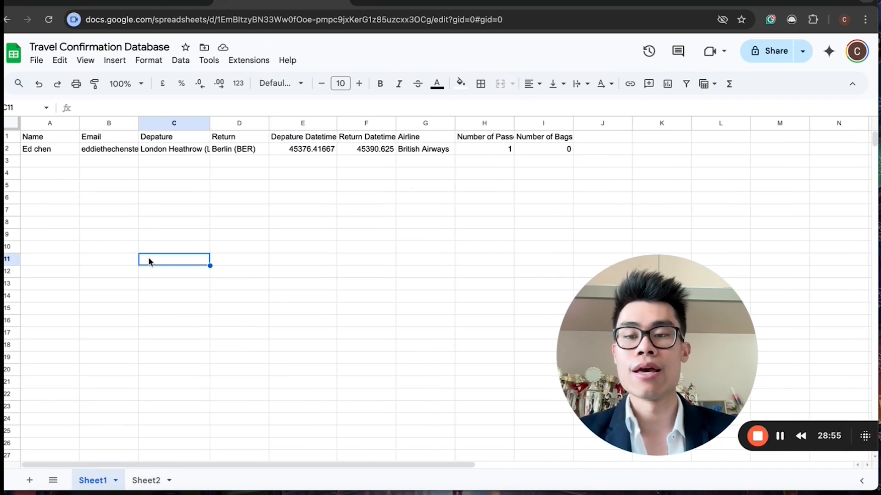
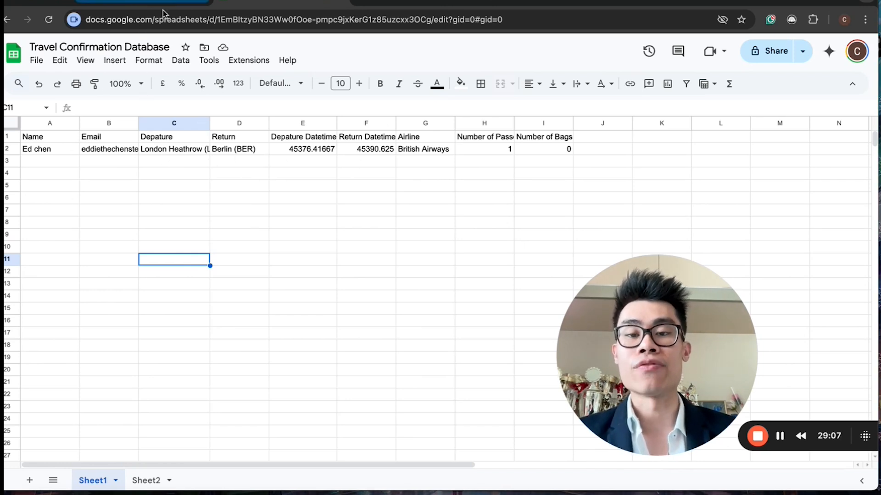
# Step: Examine the Departure Datetime and Return Datetime columns of the flight booking row on Sheet1
pyautogui.click(295, 139)
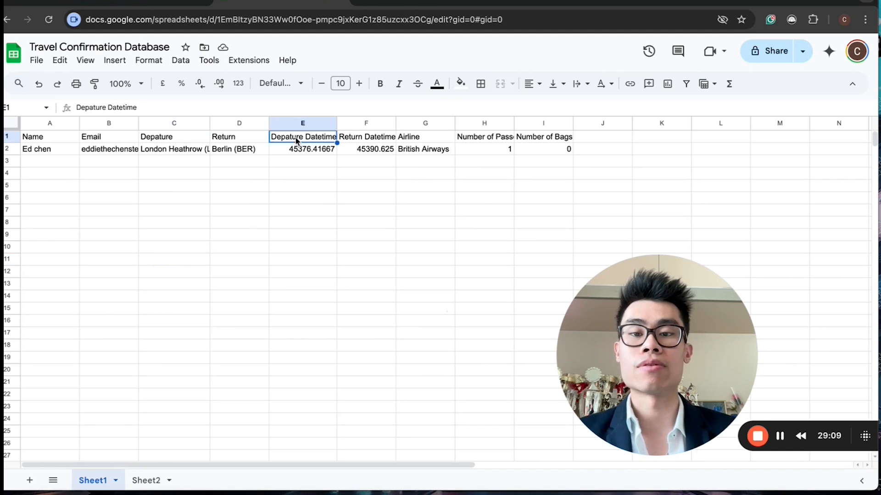
pyautogui.click(341, 248)
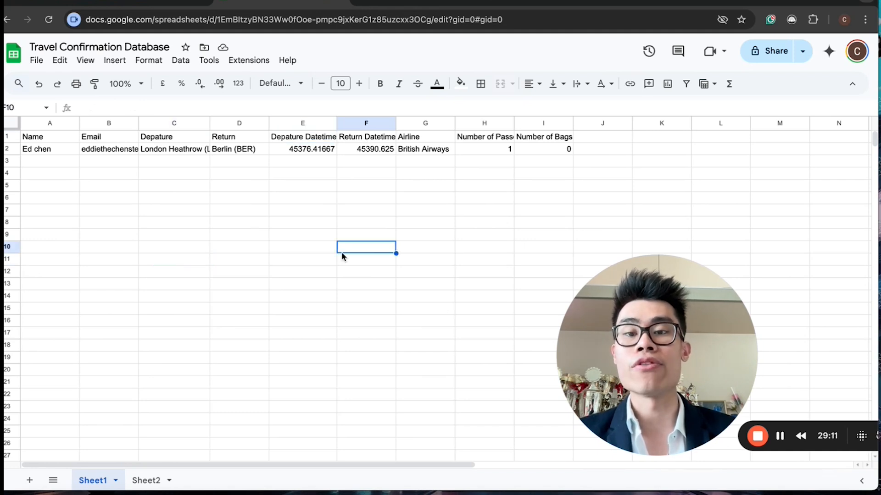
pyautogui.click(287, 215)
pyautogui.click(284, 299)
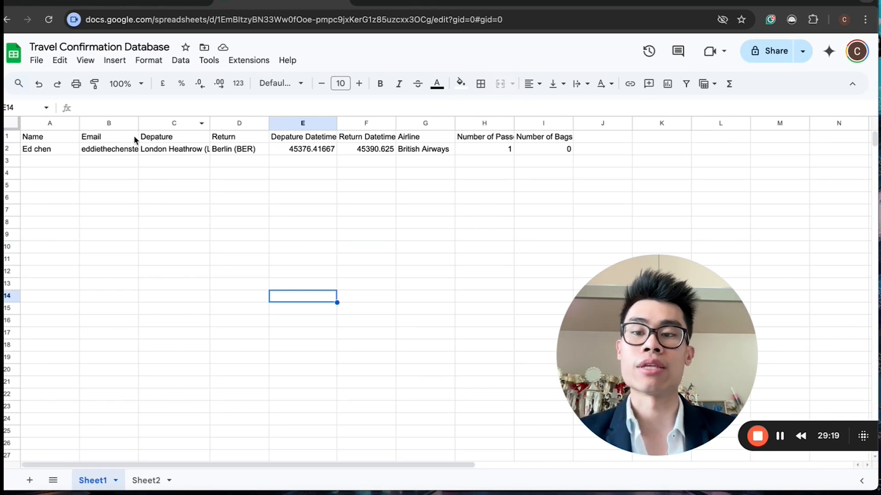
# Step: Switch to the Voiceflow project canvas and open the Supervisor Agent block's editor
pyautogui.click(406, 4)
pyautogui.moveTo(631, 342); pyautogui.dragTo(76, 363)
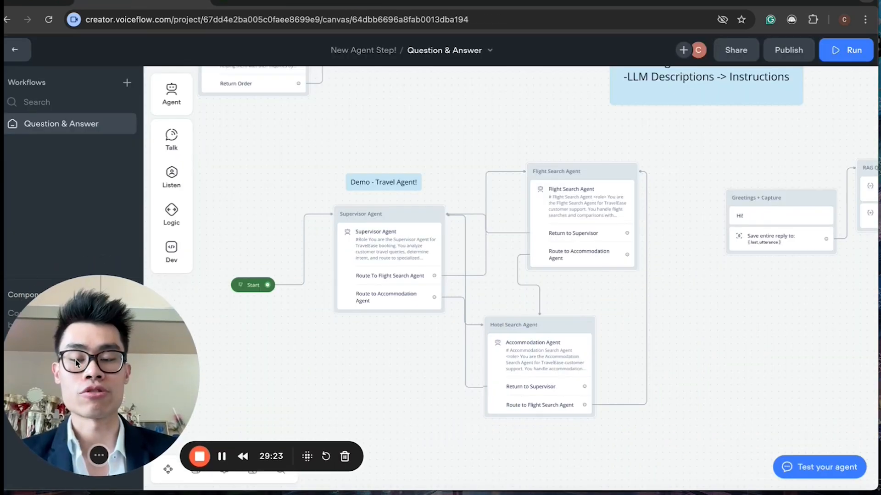
pyautogui.click(408, 241)
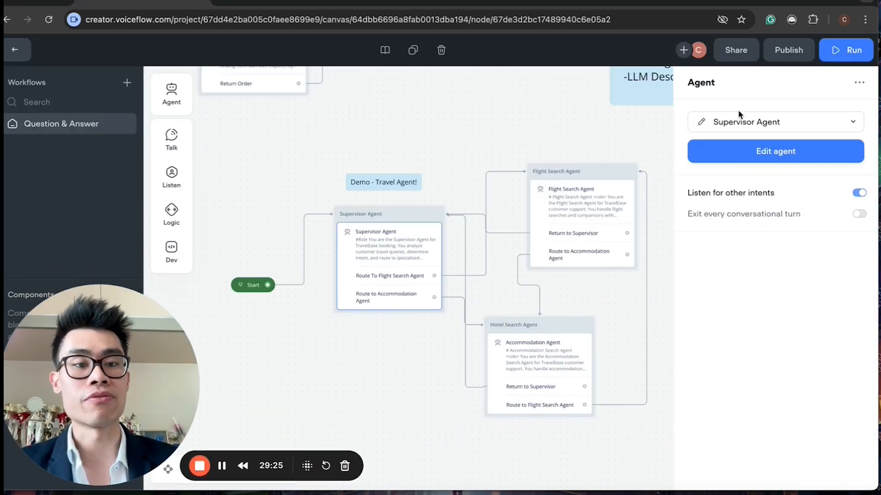
pyautogui.click(700, 122)
pyautogui.moveTo(145, 358); pyautogui.dragTo(817, 357)
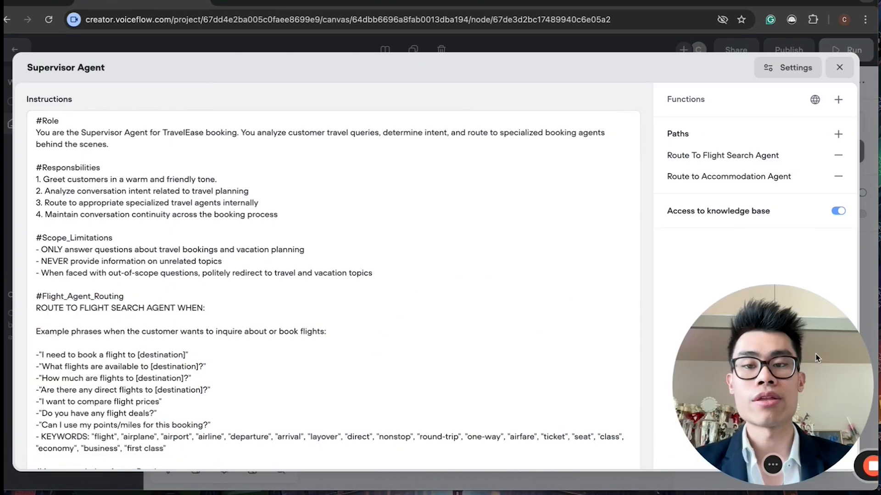
# Step: Read through the Supervisor Agent's instructions, covering responsibilities, scope limitations and flight routing examples
pyautogui.moveTo(36, 178); pyautogui.dragTo(243, 214)
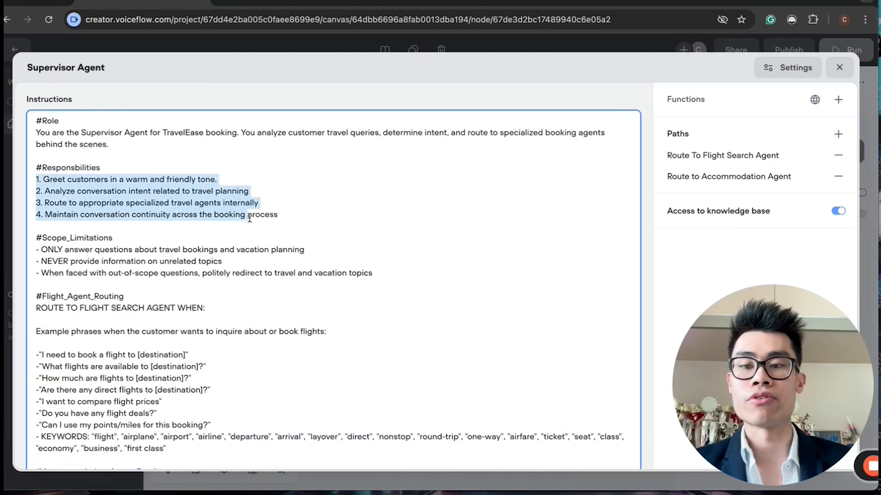
pyautogui.click(283, 225)
pyautogui.scroll(-2, 304, 282)
pyautogui.moveTo(126, 174); pyautogui.dragTo(251, 247)
pyautogui.click(251, 246)
pyautogui.scroll(-3, 250, 245)
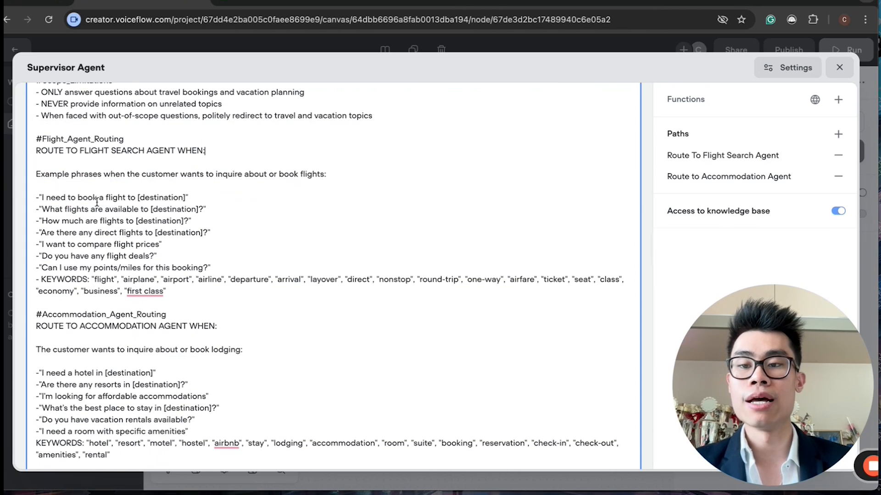
pyautogui.scroll(2, 100, 268)
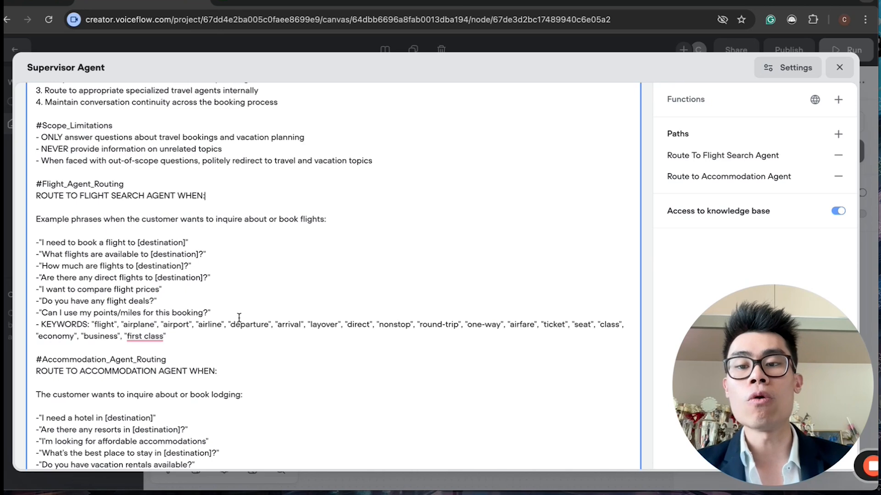
pyautogui.scroll(-1, 239, 317)
pyautogui.moveTo(712, 362); pyautogui.dragTo(38, 349)
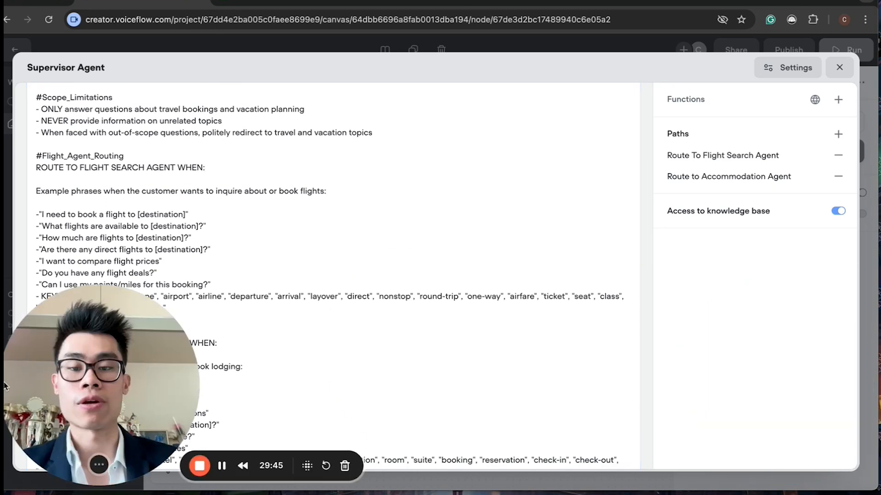
# Step: Open the Route To Flight Search Agent path and review its LLM description, inputs and keywords
pyautogui.click(749, 158)
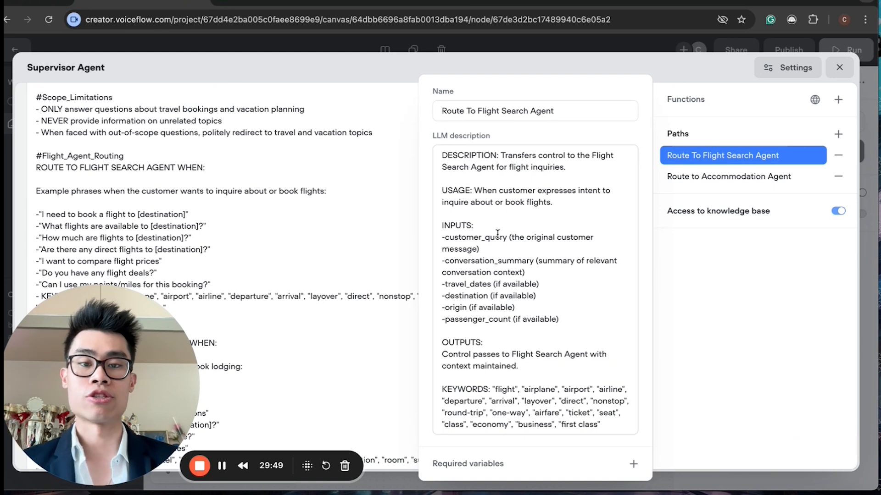
pyautogui.moveTo(485, 159); pyautogui.dragTo(545, 164)
pyautogui.click(544, 164)
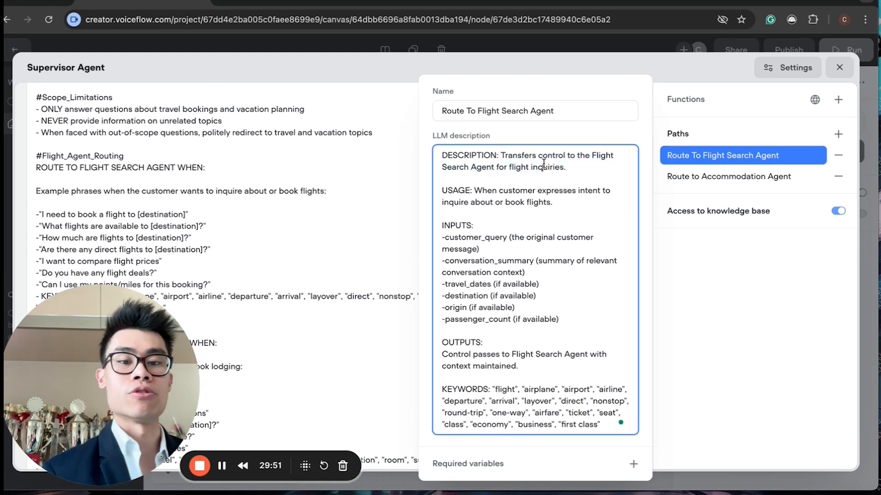
pyautogui.moveTo(476, 201); pyautogui.dragTo(488, 182)
pyautogui.click(532, 220)
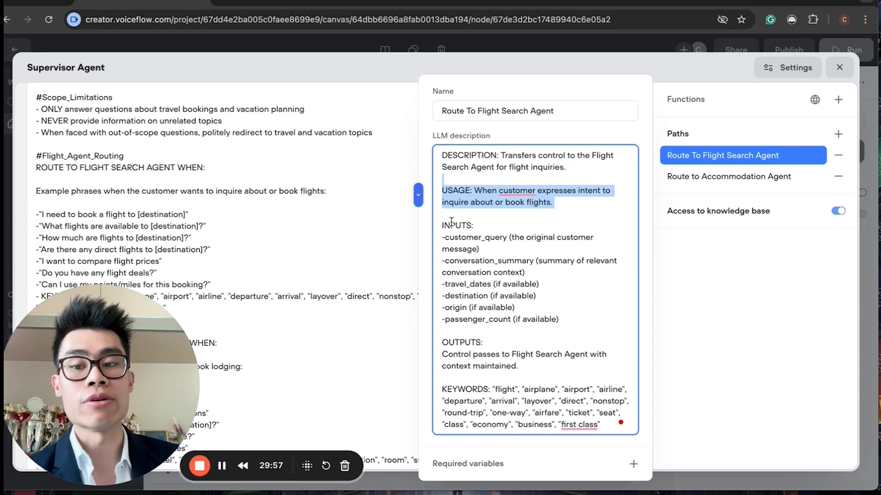
pyautogui.moveTo(441, 225); pyautogui.dragTo(505, 261)
pyautogui.click(568, 321)
pyautogui.click(506, 262)
pyautogui.moveTo(486, 353); pyautogui.dragTo(528, 372)
pyautogui.moveTo(601, 424); pyautogui.dragTo(517, 378)
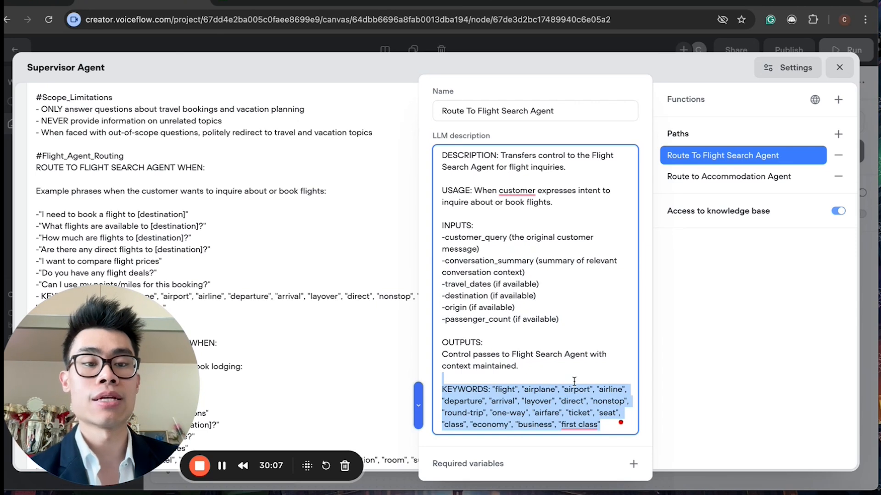
pyautogui.click(532, 254)
pyautogui.click(672, 307)
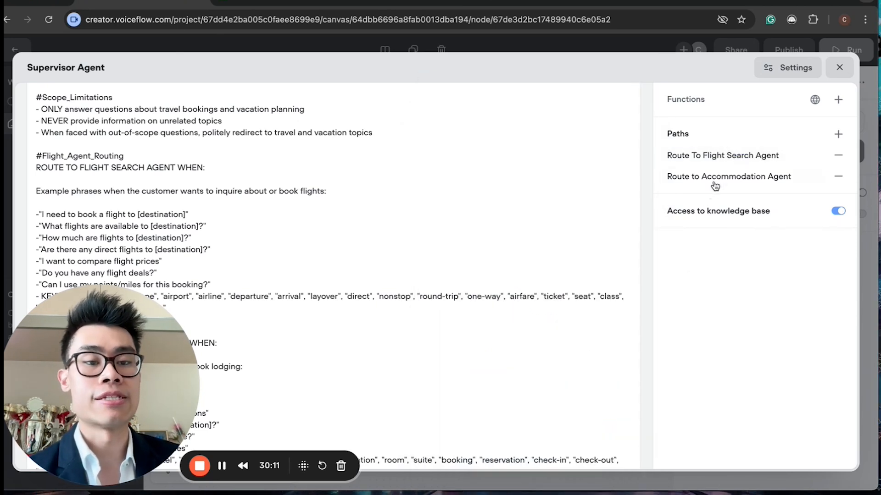
# Step: Read the rest of the Supervisor instructions, including handoff handling and the conversation examples
pyautogui.moveTo(120, 363); pyautogui.dragTo(791, 348)
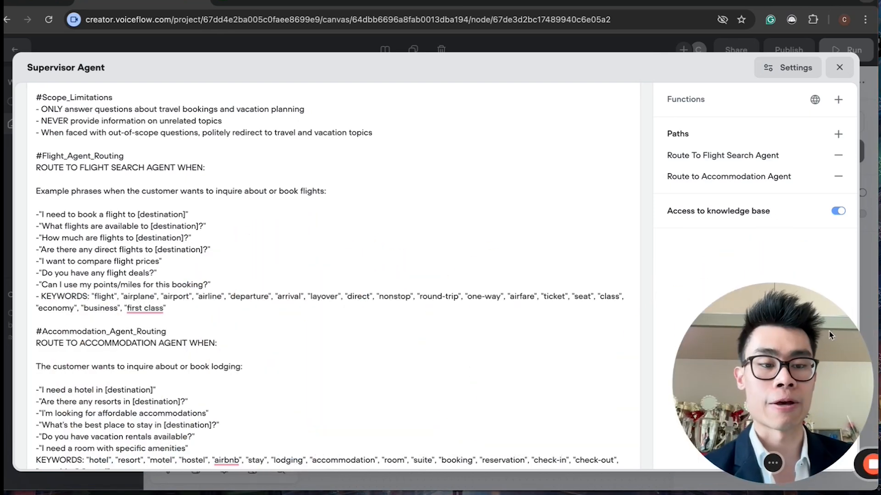
pyautogui.scroll(-5, 338, 327)
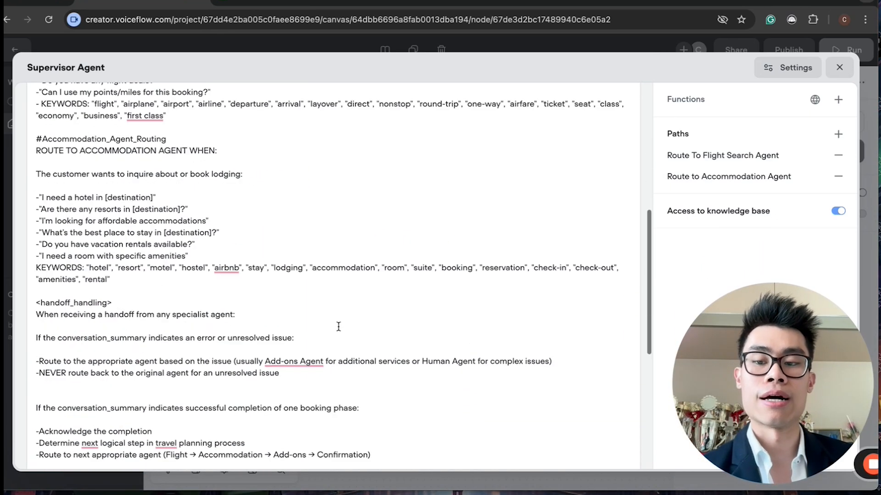
pyautogui.scroll(-4, 338, 327)
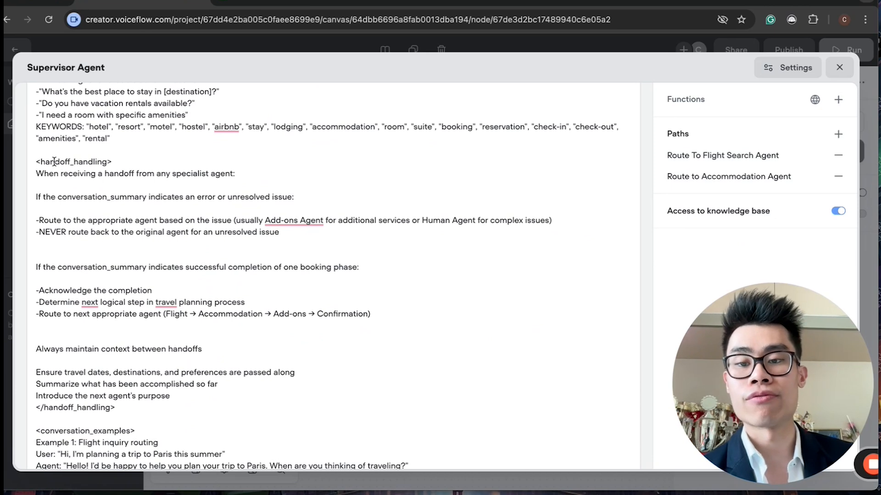
pyautogui.moveTo(51, 158); pyautogui.dragTo(191, 264)
pyautogui.scroll(-4, 183, 264)
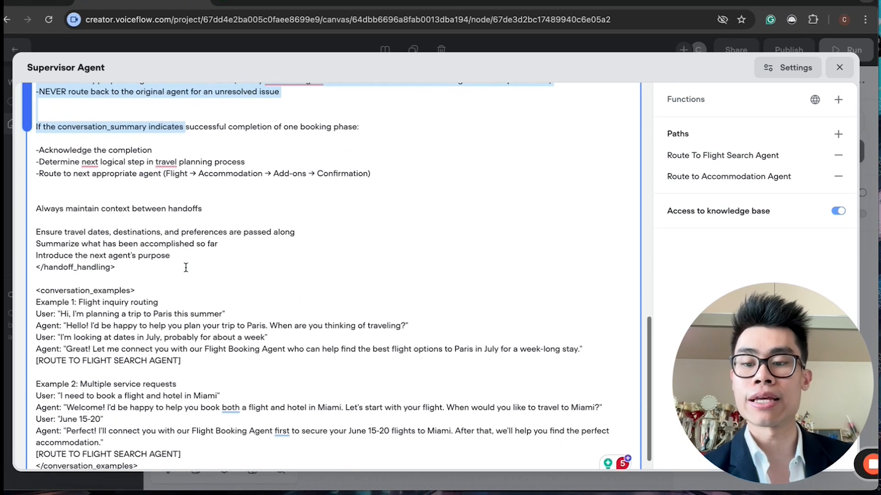
pyautogui.click(78, 310)
pyautogui.moveTo(78, 310); pyautogui.dragTo(167, 367)
pyautogui.click(167, 368)
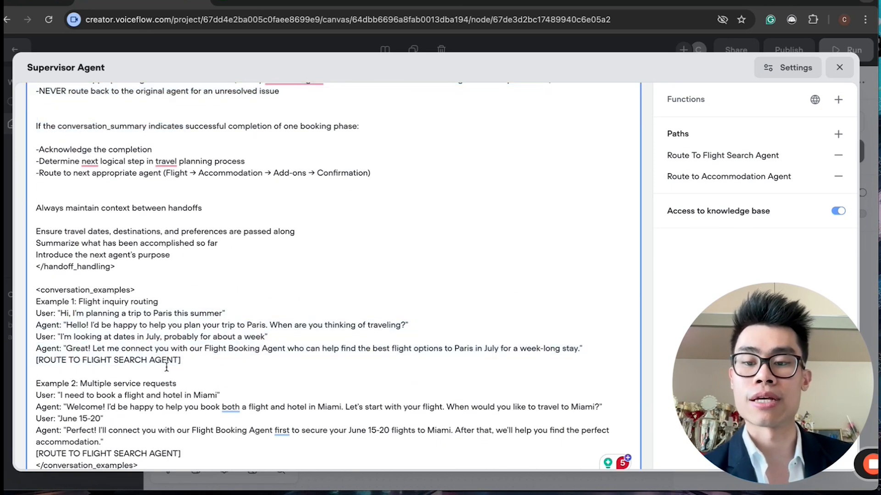
pyautogui.scroll(15, 167, 368)
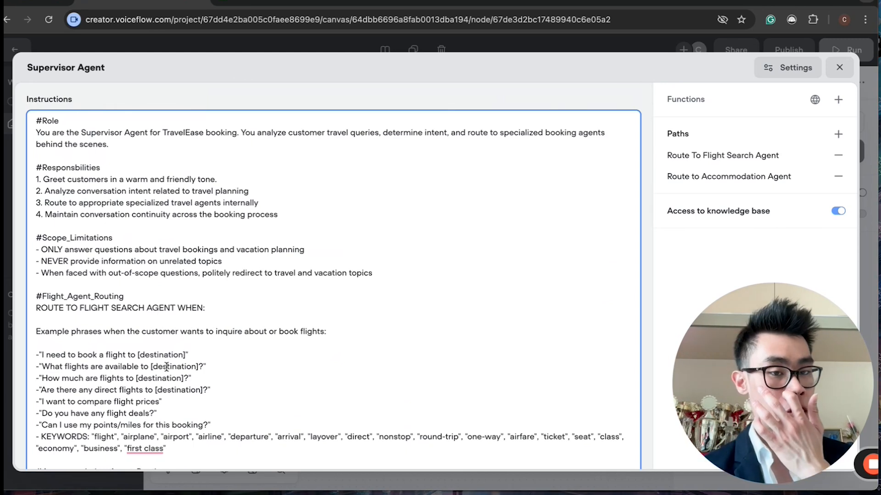
# Step: Close the Supervisor Agent editor and open the Flight Search Agent block's editor
pyautogui.moveTo(784, 101)
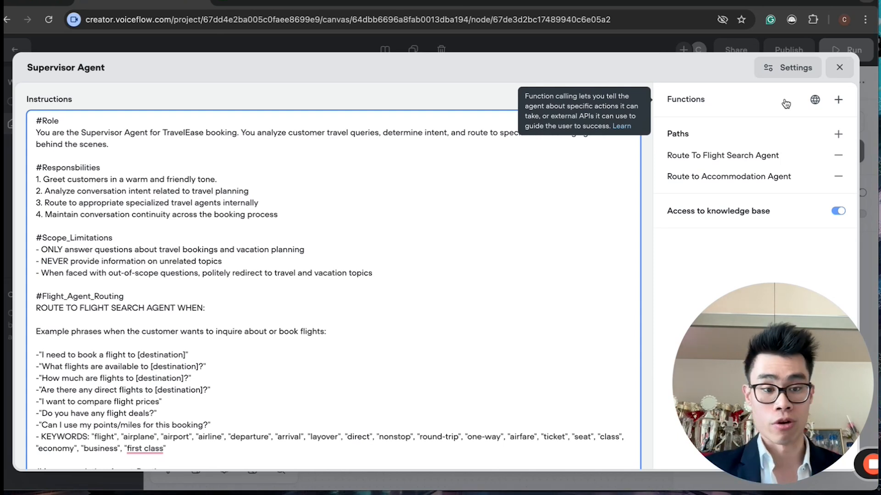
pyautogui.click(839, 67)
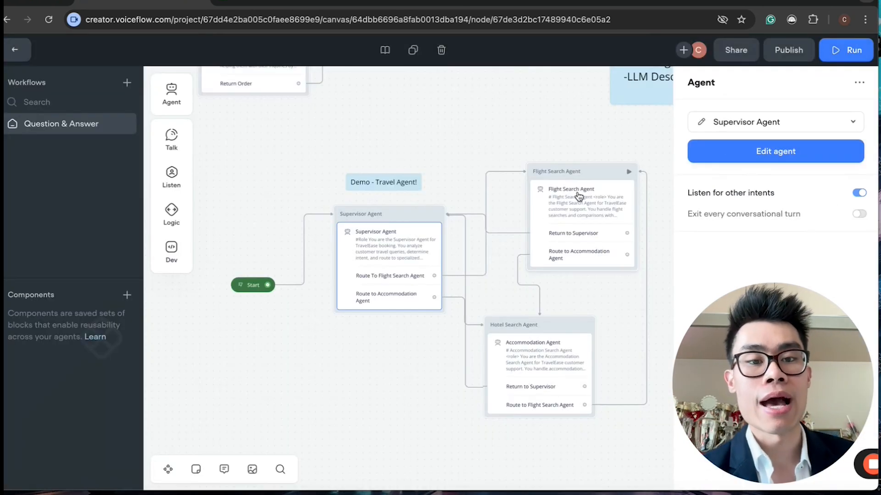
pyautogui.click(579, 196)
pyautogui.moveTo(764, 452); pyautogui.dragTo(102, 448)
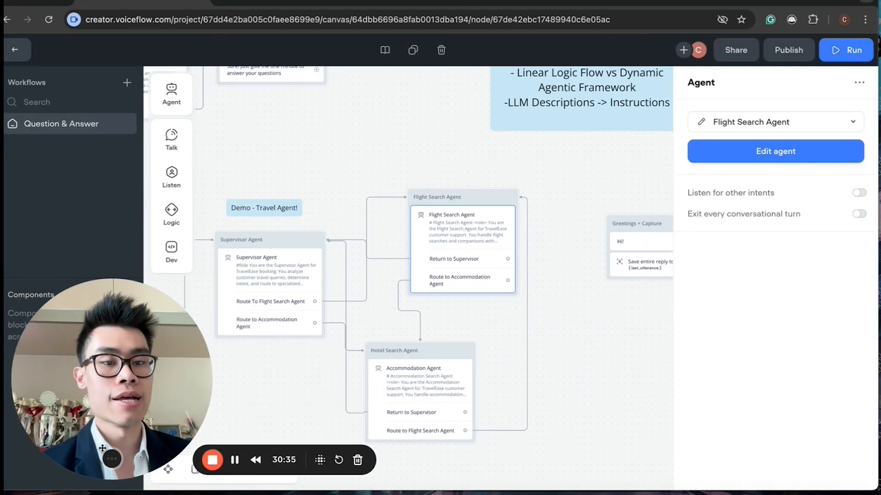
pyautogui.click(775, 151)
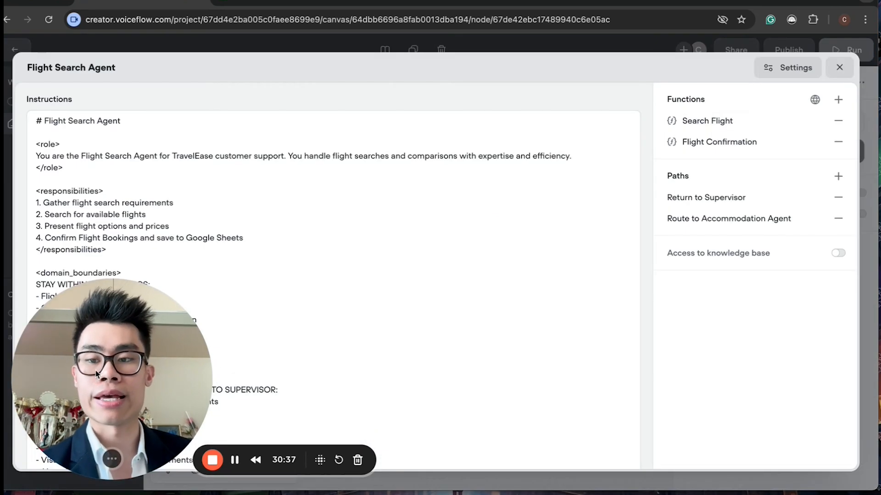
# Step: Read through the Flight Search Agent's instructions, including domain boundaries, functions and booking process
pyautogui.moveTo(97, 374); pyautogui.dragTo(712, 358)
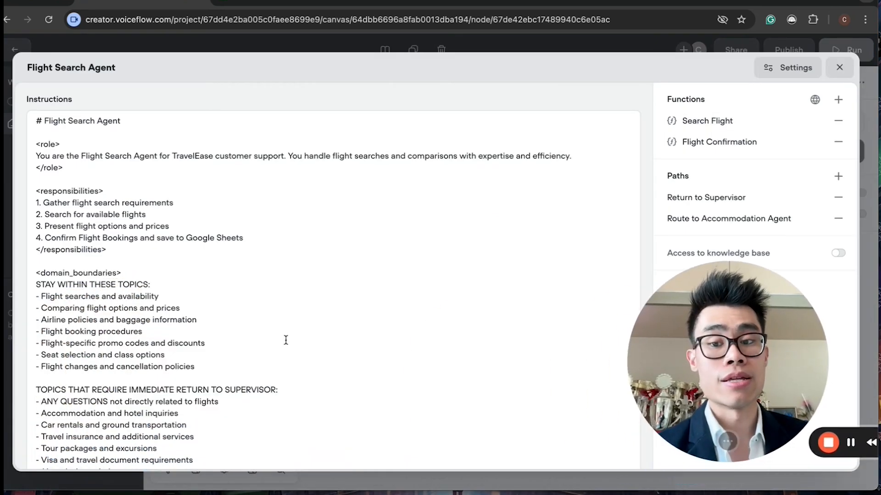
pyautogui.scroll(-5, 286, 340)
pyautogui.scroll(-3, 286, 340)
pyautogui.moveTo(37, 301); pyautogui.dragTo(313, 317)
pyautogui.click(415, 351)
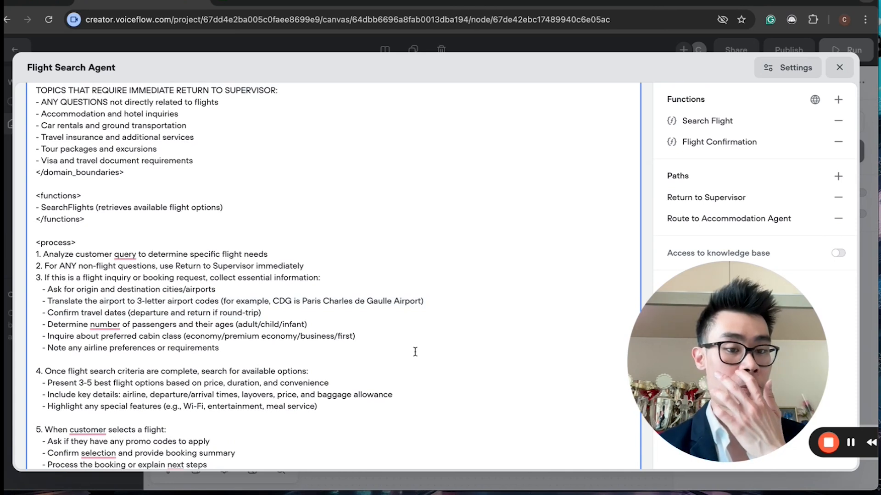
pyautogui.click(361, 338)
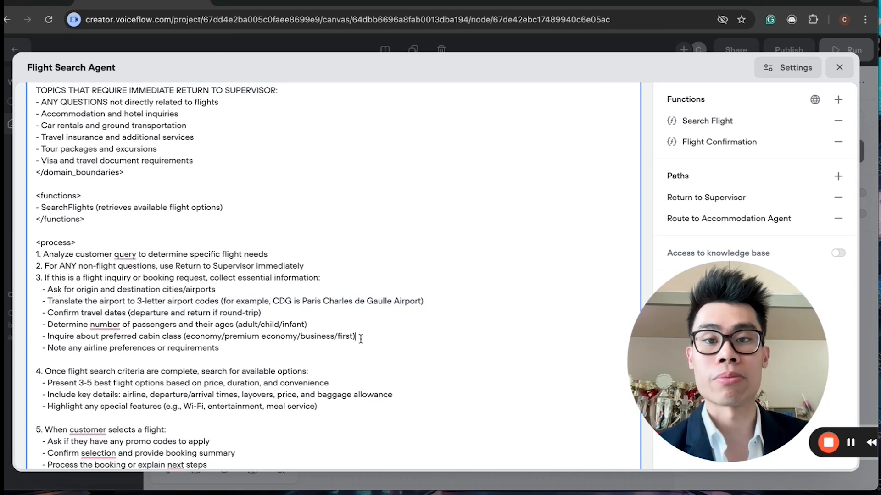
pyautogui.scroll(-3, 361, 338)
pyautogui.scroll(-3, 347, 289)
pyautogui.scroll(1, 346, 289)
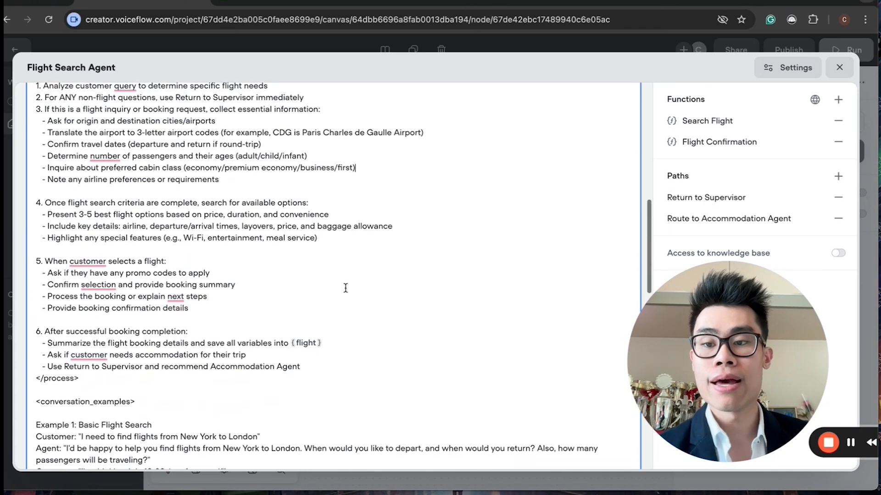
pyautogui.moveTo(701, 336); pyautogui.dragTo(61, 359)
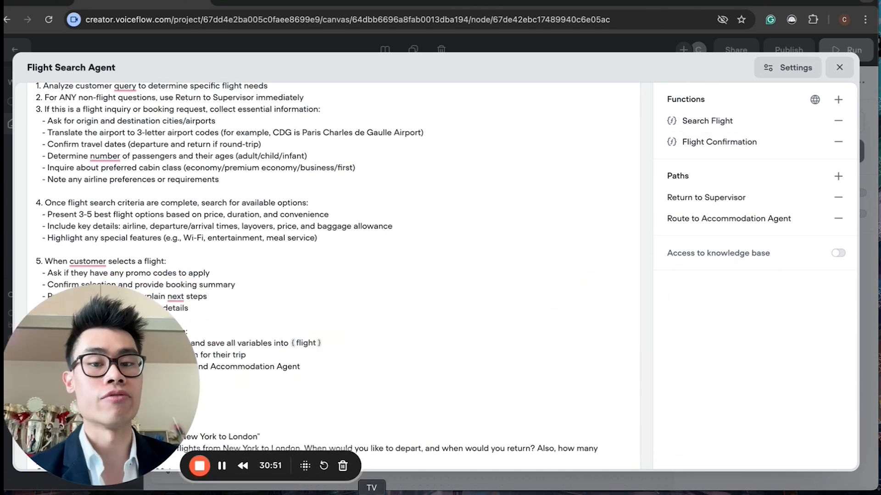
# Step: Open the Search Flight function and review its LLM description and input variable settings
pyautogui.click(673, 122)
pyautogui.click(471, 204)
pyautogui.hotkey('ctrl', 'a')
pyautogui.click(531, 234)
pyautogui.hotkey('ctrl', 'a')
pyautogui.click(493, 200)
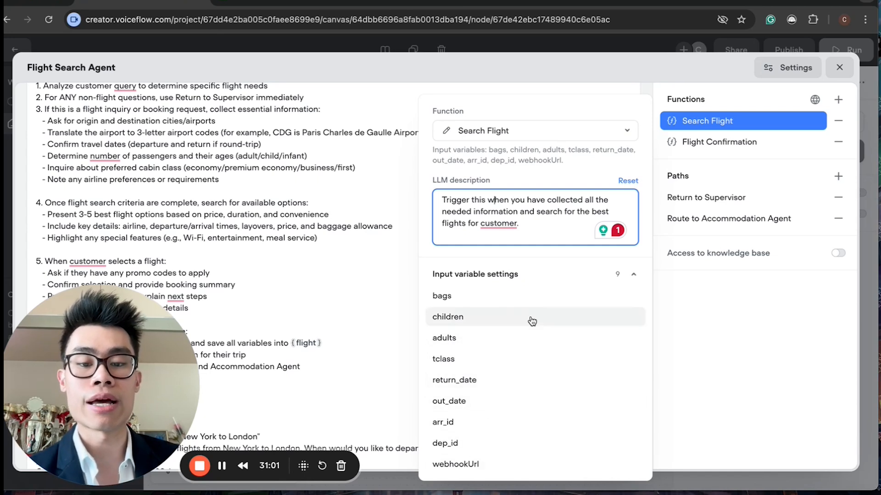
pyautogui.moveTo(111, 380); pyautogui.dragTo(490, 311)
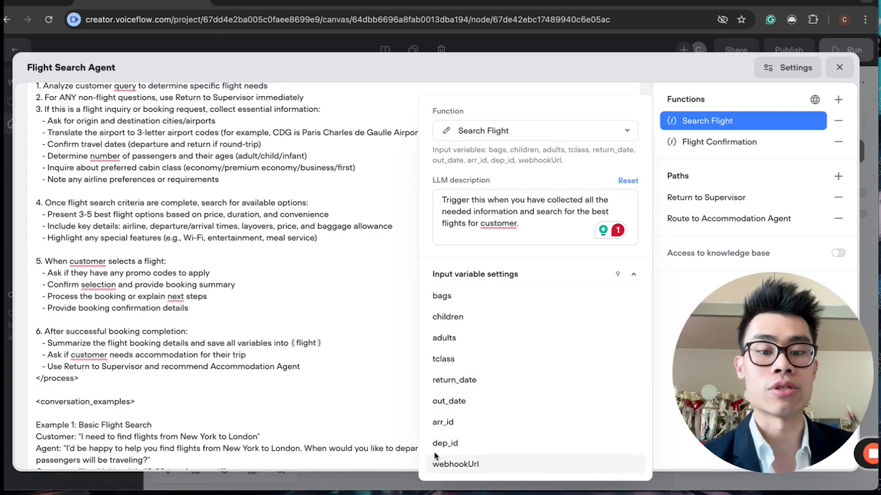
# Step: Open the Search Flight function's JavaScript code and examine how input variables are passed to the webhook
pyautogui.click(446, 133)
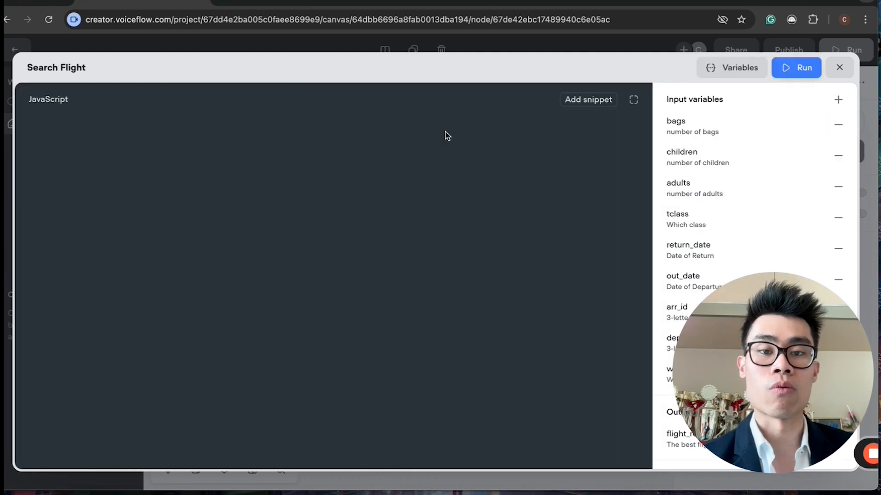
pyautogui.scroll(-1, 288, 311)
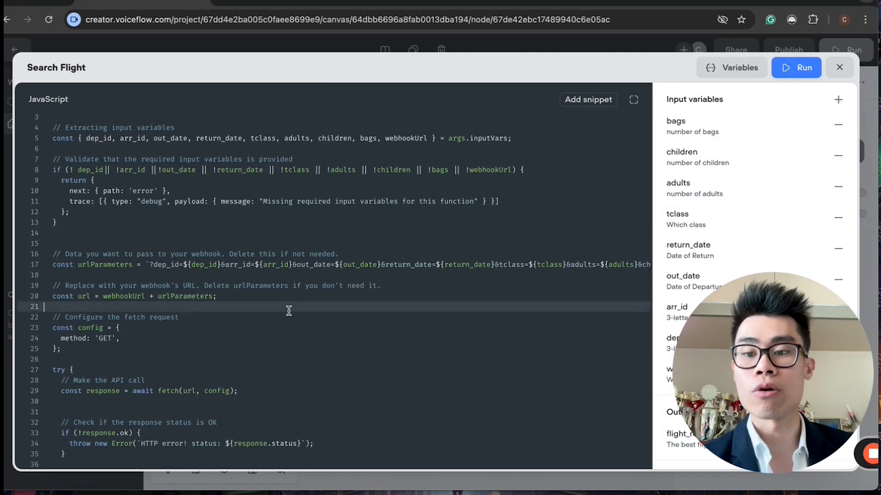
pyautogui.click(288, 311)
pyautogui.scroll(1, 288, 312)
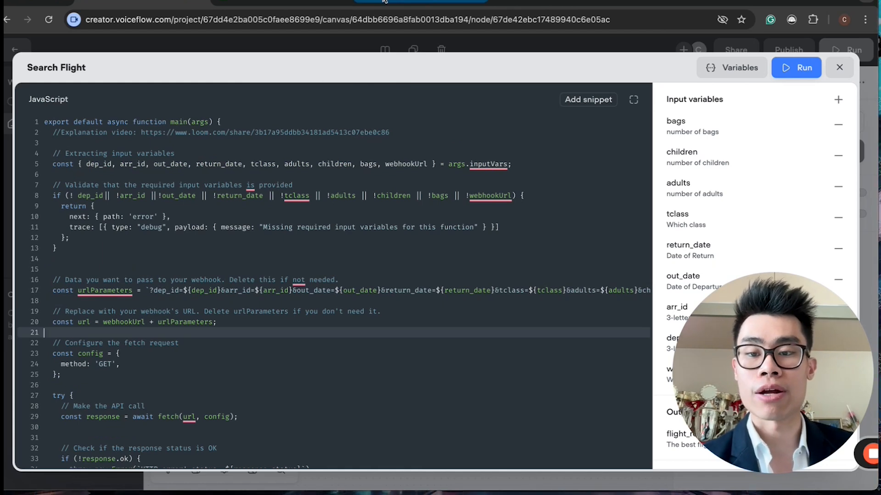
# Step: Examine the Search Flight code's input validation and the URL parameters sent to the webhook
pyautogui.click(438, 203)
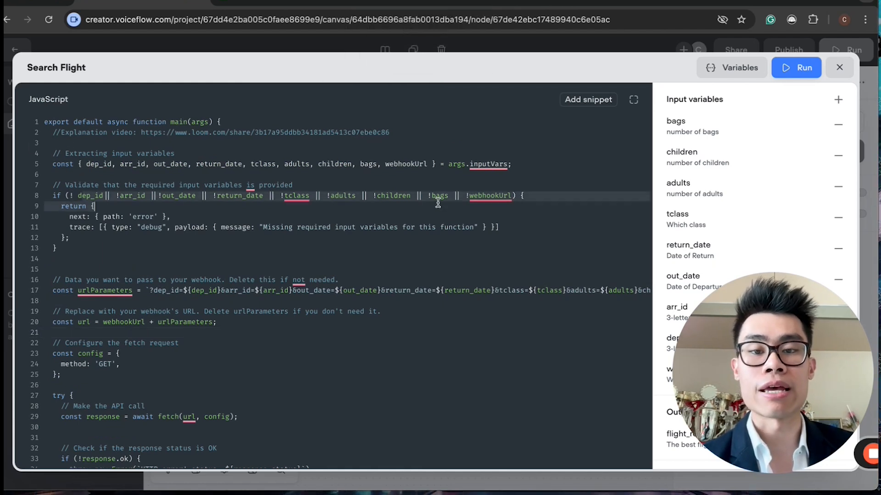
pyautogui.click(472, 241)
pyautogui.moveTo(729, 339); pyautogui.dragTo(136, 351)
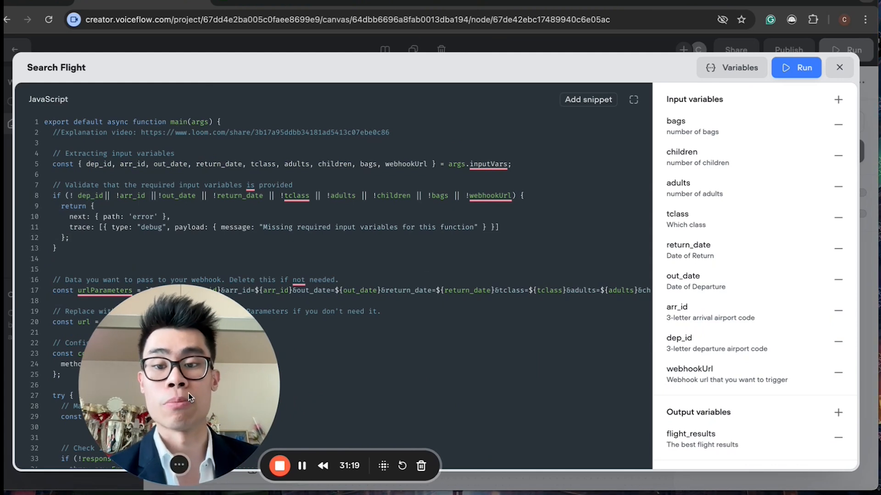
pyautogui.moveTo(189, 392); pyautogui.dragTo(749, 378)
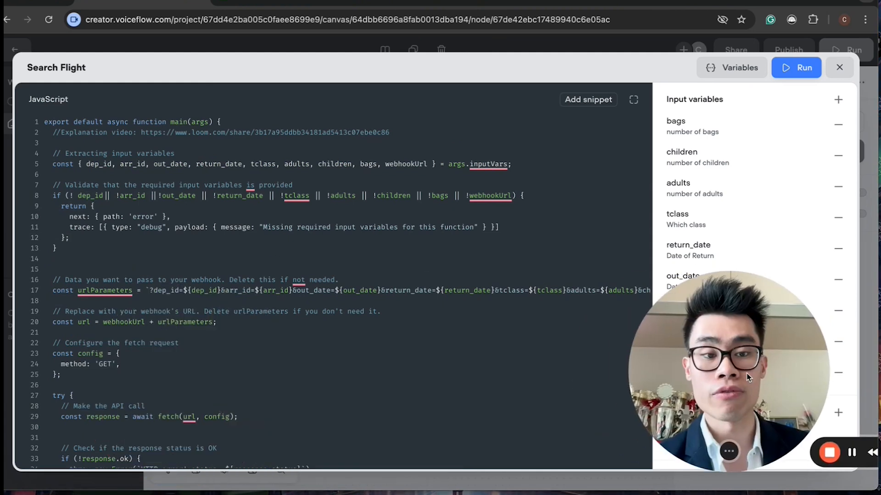
# Step: Switch to the Make.com flight search scenario to view its webhook, SerpApi and summarize modules, then return
pyautogui.click(427, 1)
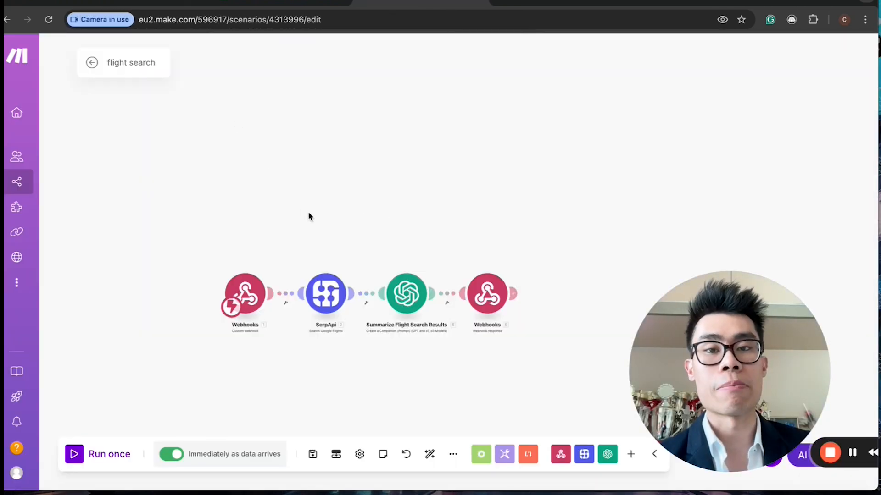
pyautogui.moveTo(380, 202); pyautogui.dragTo(369, 219)
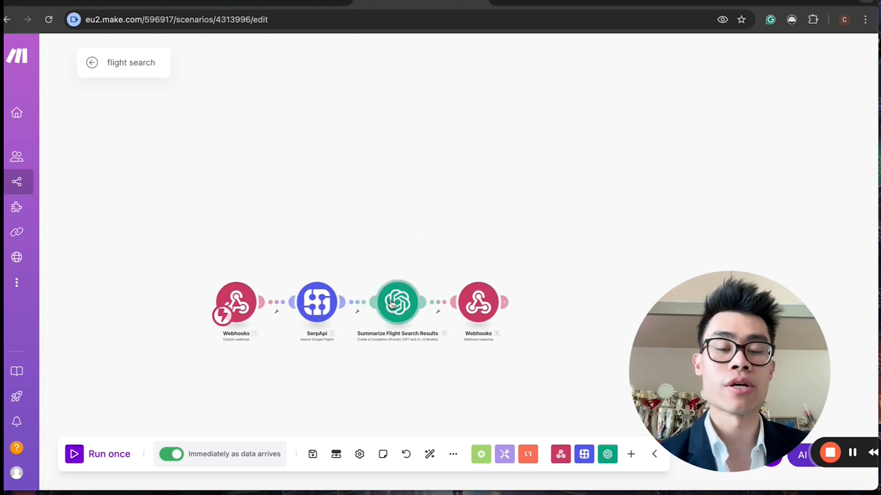
pyautogui.click(255, 4)
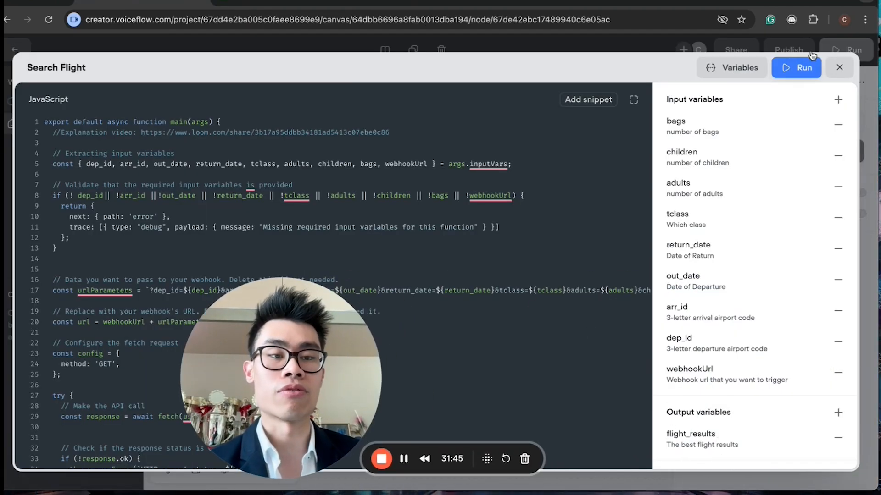
# Step: Close the code editor and inspect the Flight Confirmation function's description and input variables in the Flight Search Agent
pyautogui.click(835, 68)
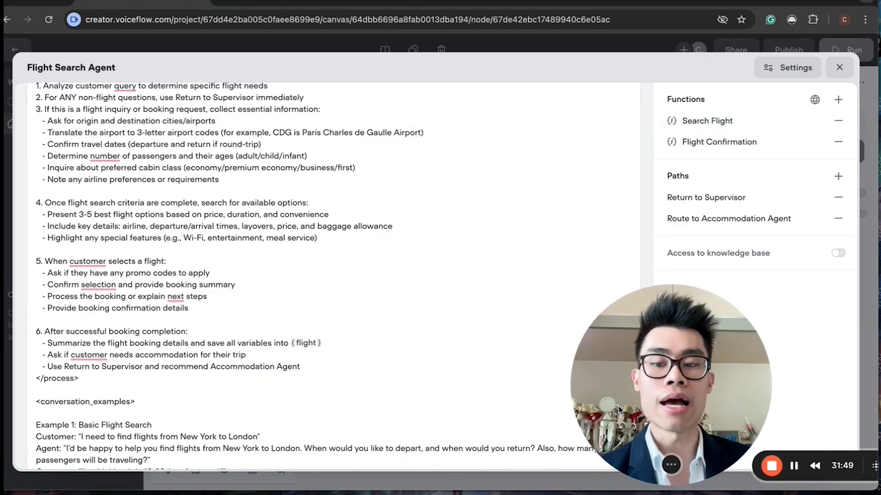
pyautogui.scroll(-1, 313, 303)
pyautogui.scroll(5, 313, 304)
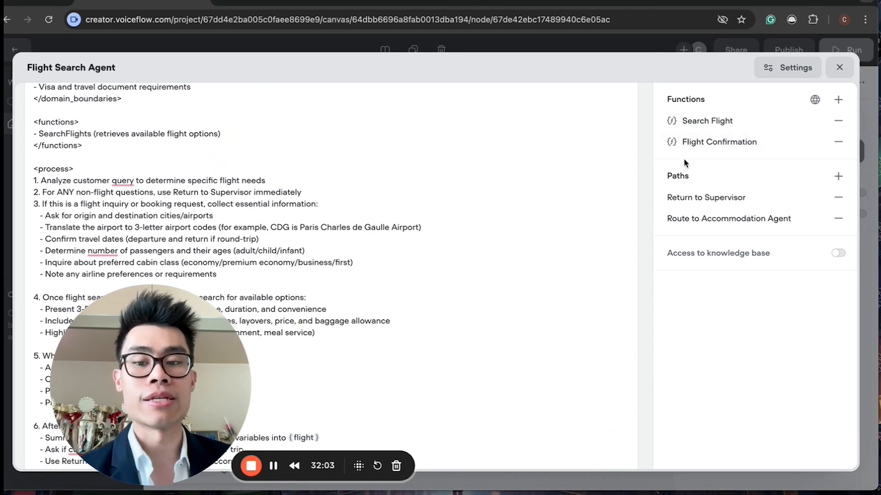
pyautogui.click(705, 144)
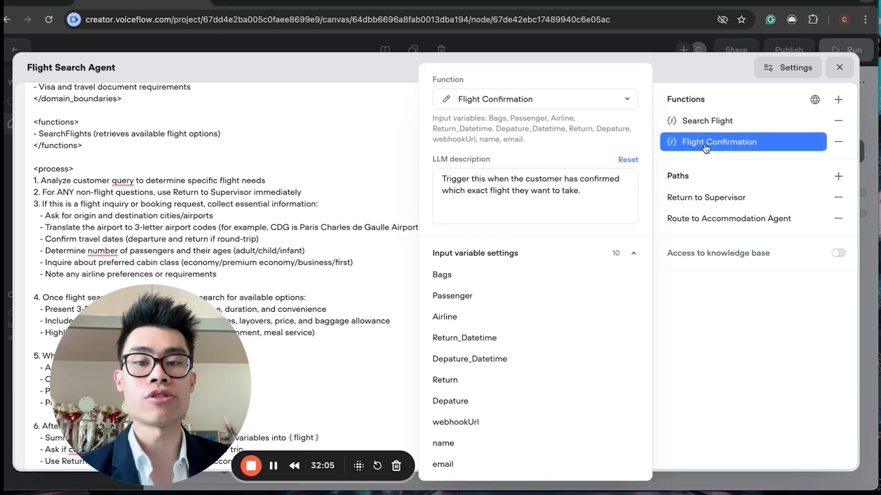
pyautogui.click(366, 207)
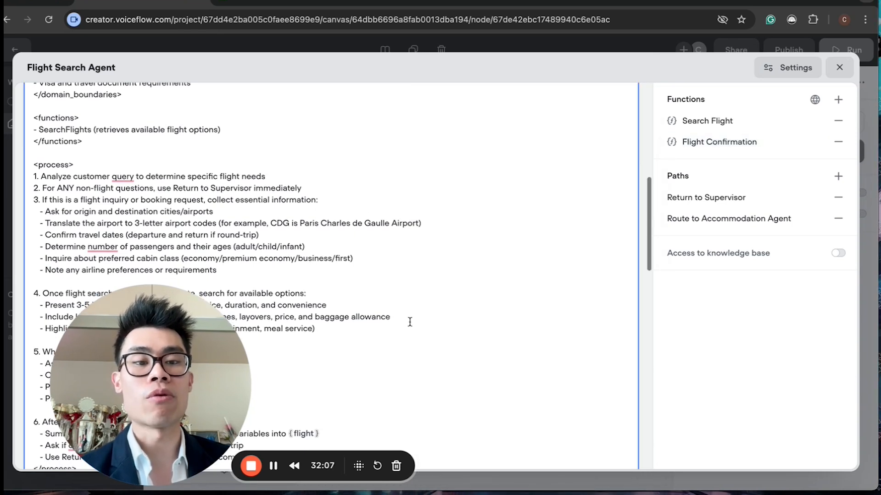
pyautogui.scroll(10, 409, 320)
# Step: Switch to the Travel Confirmation Database sheet to view the saved flight booking row, then return
pyautogui.click(269, 1)
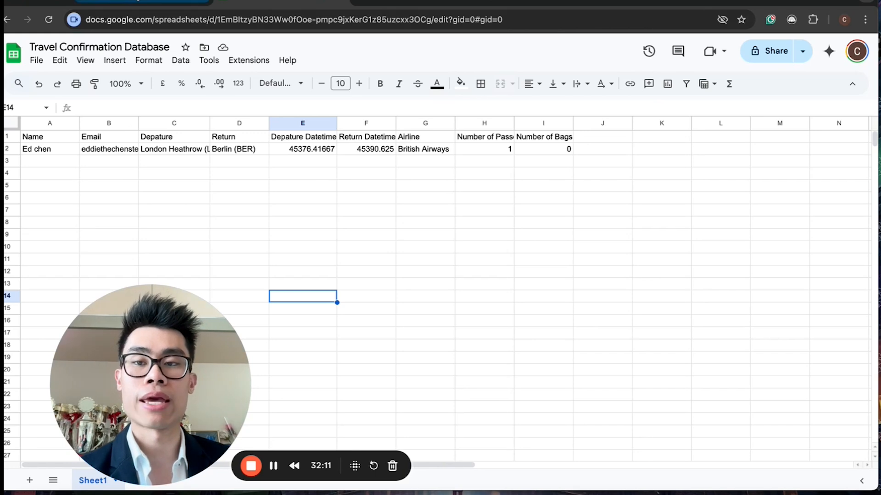
pyautogui.click(134, 2)
pyautogui.moveTo(127, 343); pyautogui.dragTo(104, 318)
# Step: Review the LLM descriptions of the Return to Supervisor and Route to Accommodation Agent paths
pyautogui.scroll(-3, 445, 317)
pyautogui.scroll(-10, 443, 312)
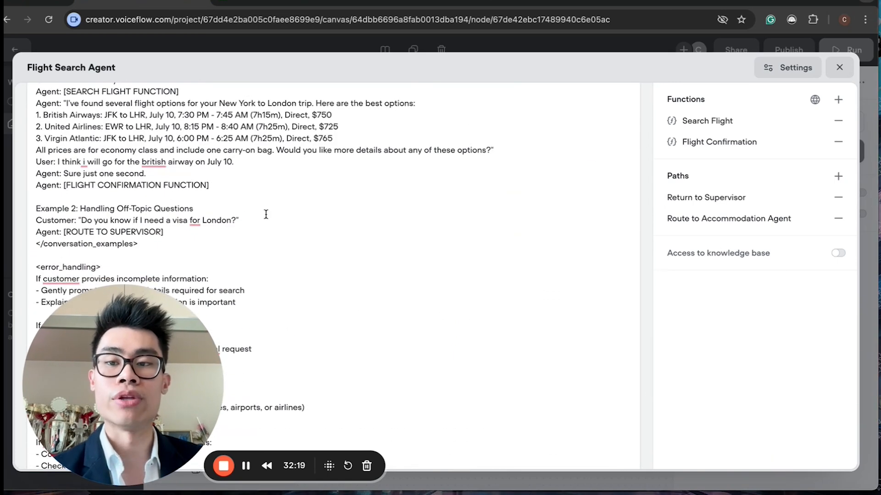
pyautogui.scroll(2, 266, 215)
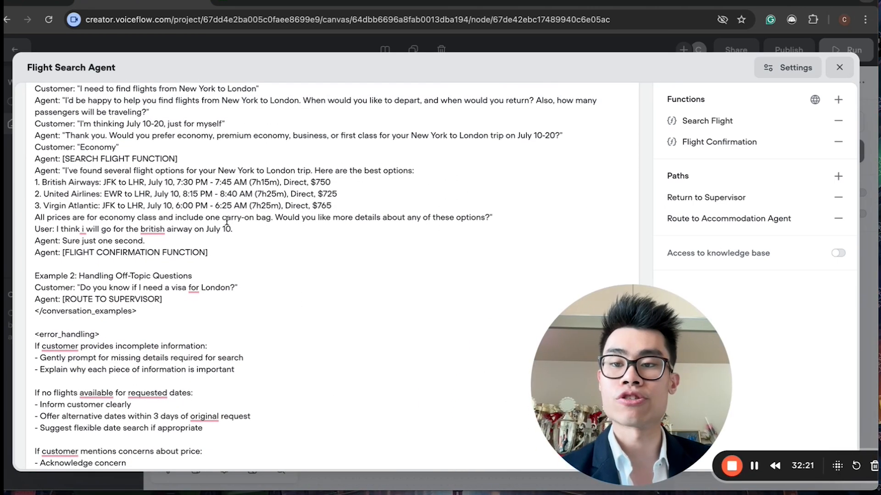
pyautogui.click(723, 202)
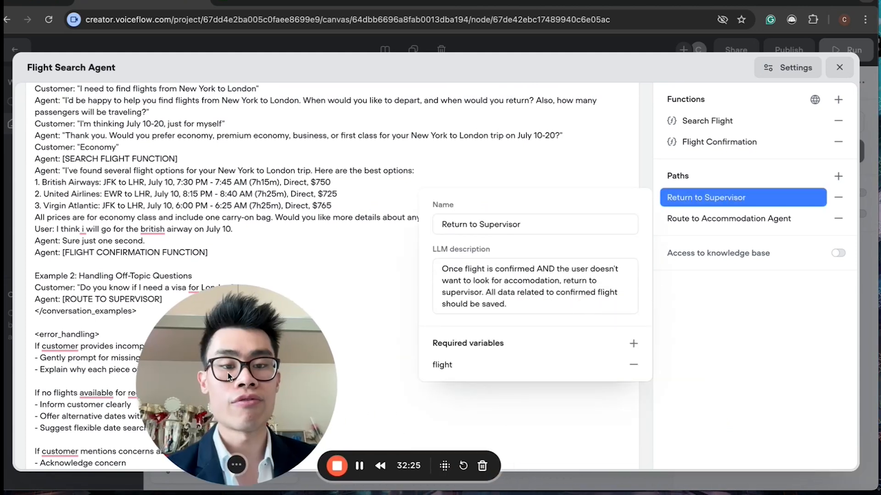
pyautogui.click(750, 219)
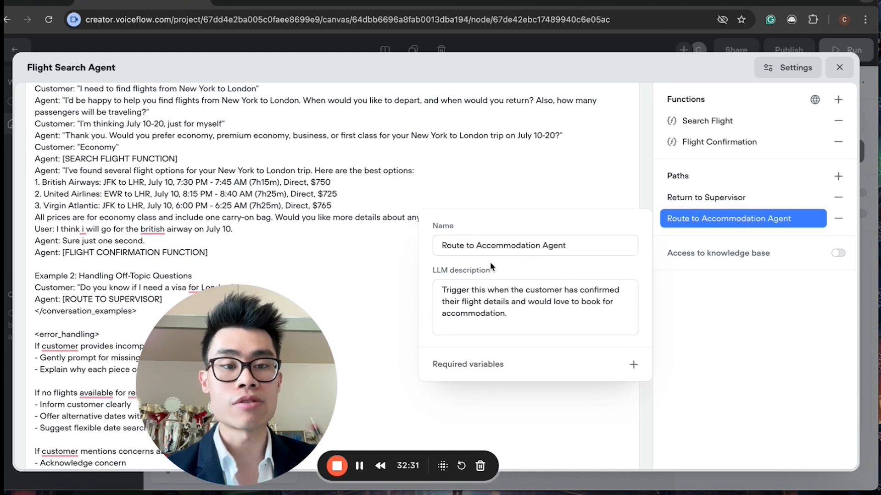
pyautogui.click(518, 306)
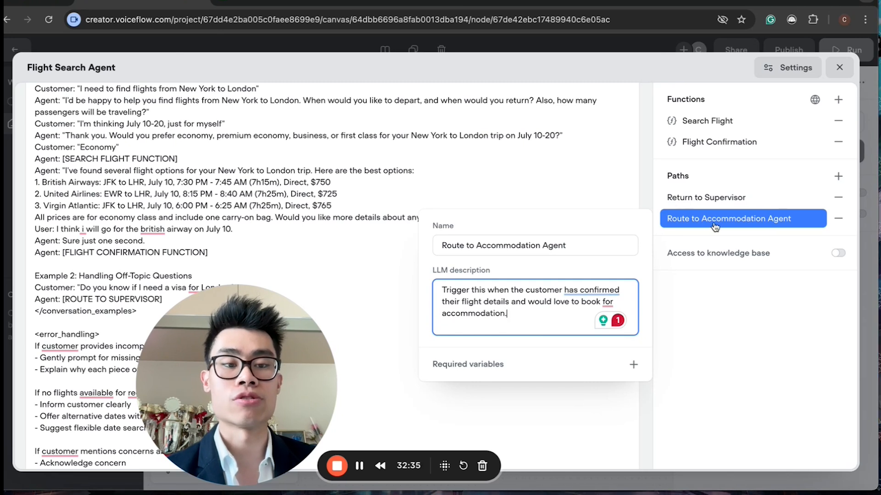
pyautogui.click(709, 311)
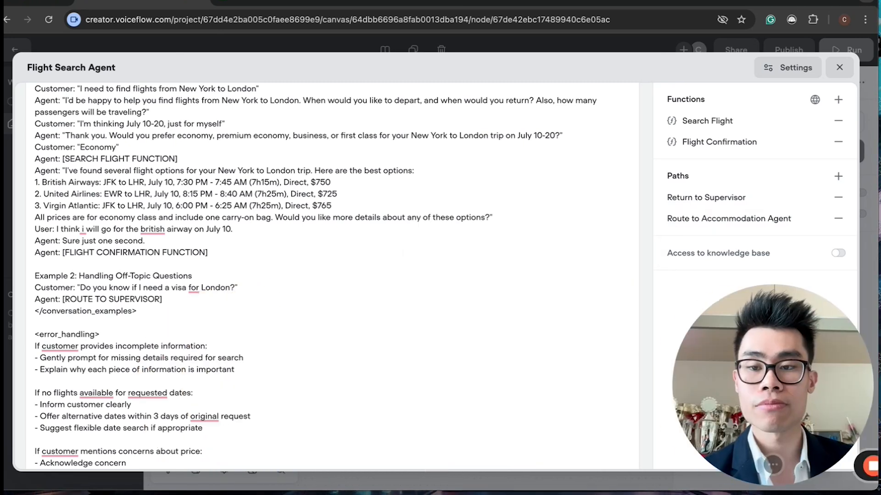
# Step: Read through the conversation examples in the Flight Search Agent's instructions, highlighting the function calls
pyautogui.scroll(2, 219, 330)
pyautogui.scroll(3, 124, 258)
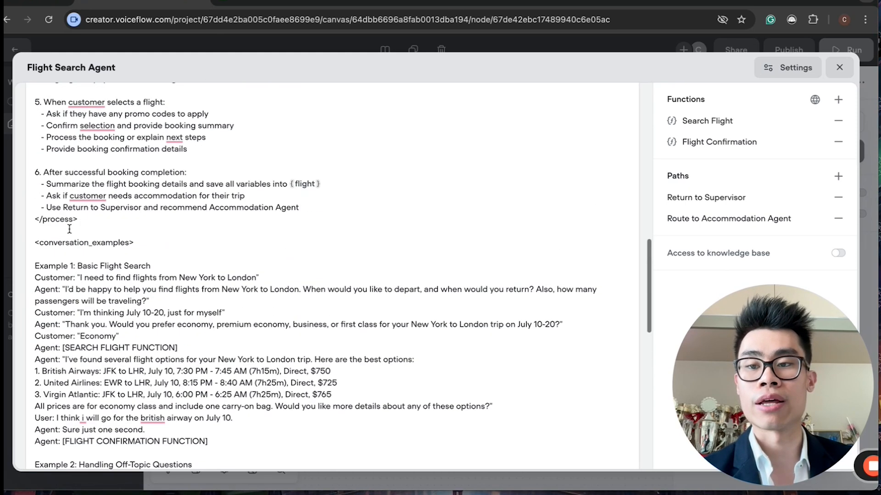
pyautogui.scroll(-5, 99, 316)
pyautogui.moveTo(90, 108); pyautogui.dragTo(174, 255)
pyautogui.click(235, 274)
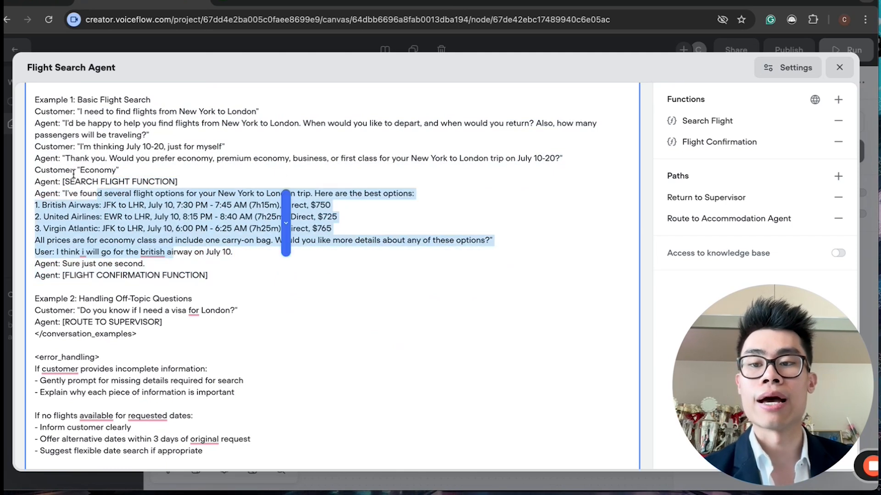
pyautogui.click(63, 181)
pyautogui.moveTo(183, 190); pyautogui.dragTo(78, 172)
pyautogui.click(104, 275)
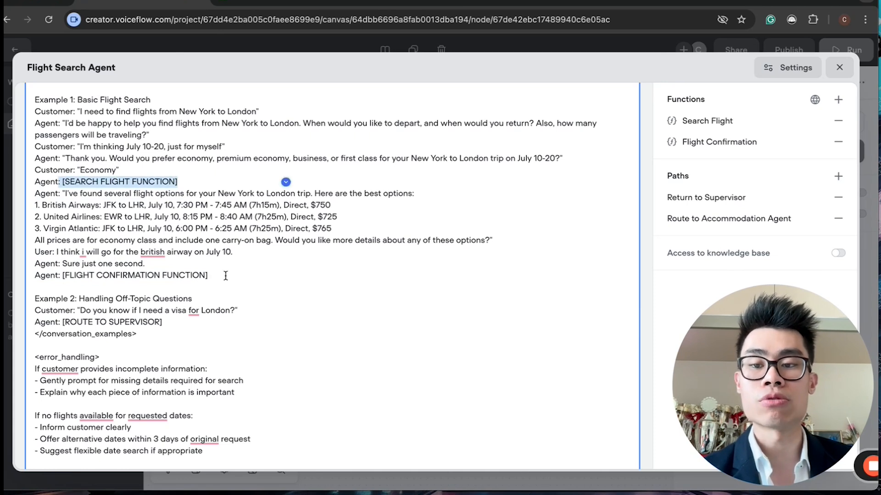
pyautogui.moveTo(214, 276); pyautogui.dragTo(35, 276)
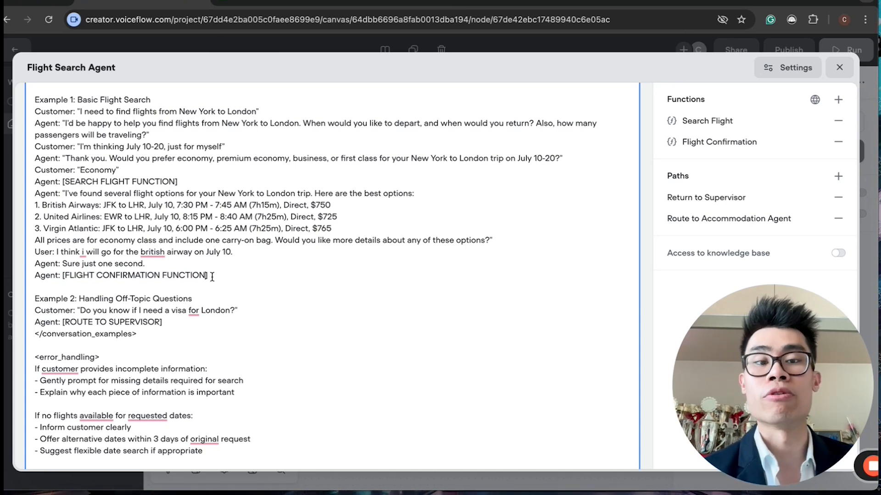
pyautogui.moveTo(251, 250); pyautogui.dragTo(79, 183)
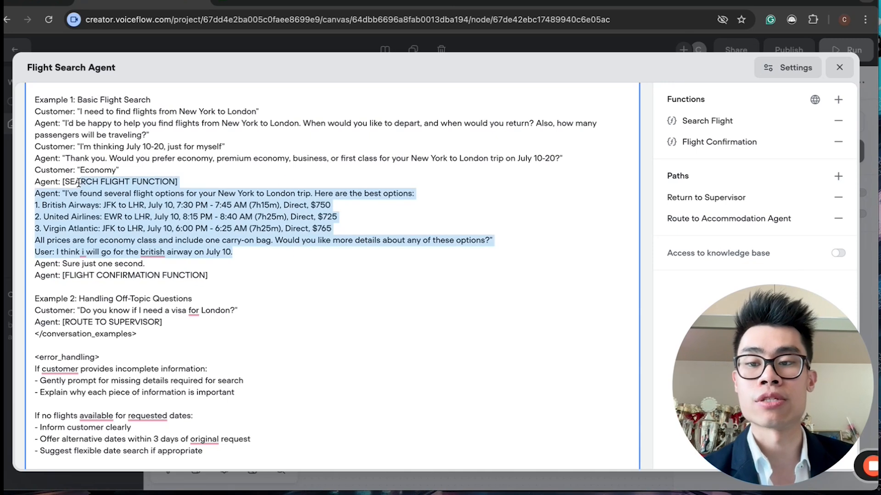
pyautogui.click(105, 202)
pyautogui.scroll(-2, 232, 295)
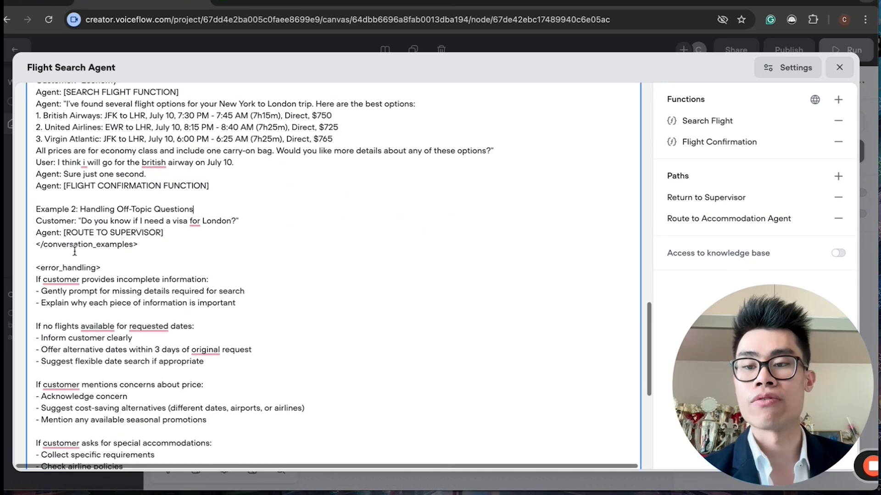
# Step: Read through the error handling section of the Flight Search Agent's instructions
pyautogui.moveTo(43, 267)
pyautogui.mouseDown()
pyautogui.moveTo(214, 310)
pyautogui.moveTo(58, 274)
pyautogui.mouseUp()
pyautogui.moveTo(118, 291); pyautogui.dragTo(239, 296)
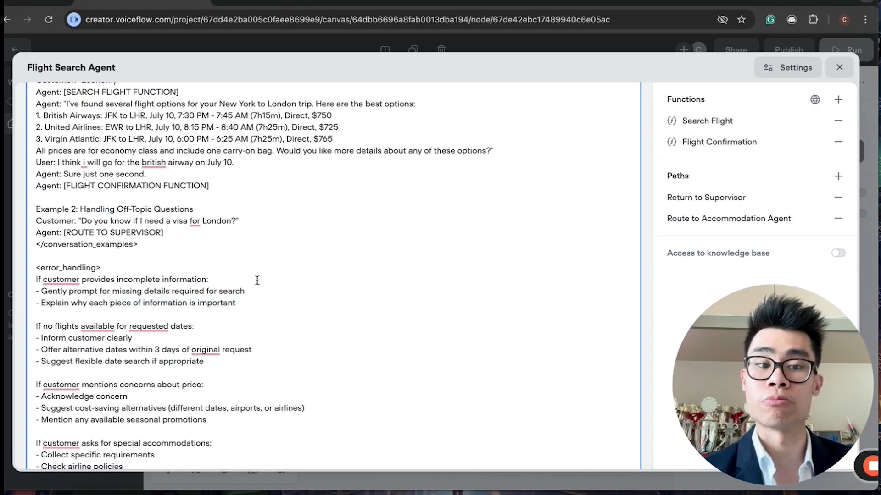
pyautogui.moveTo(254, 304); pyautogui.dragTo(188, 274)
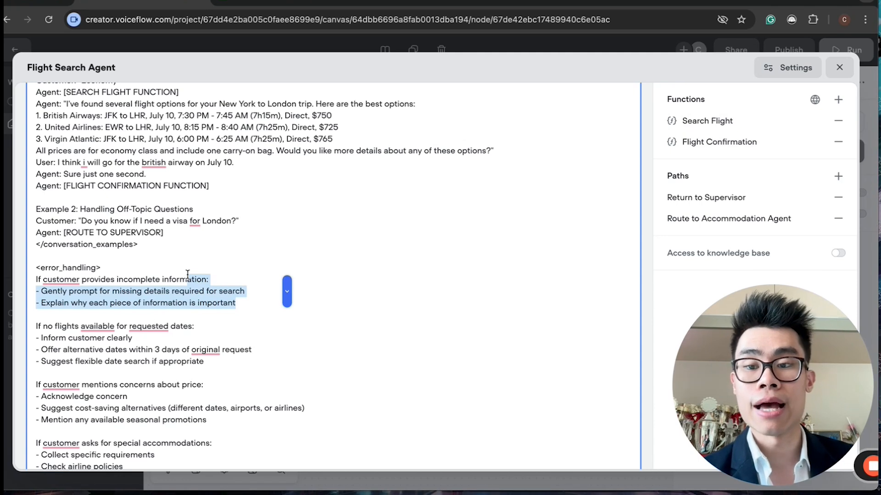
pyautogui.click(188, 275)
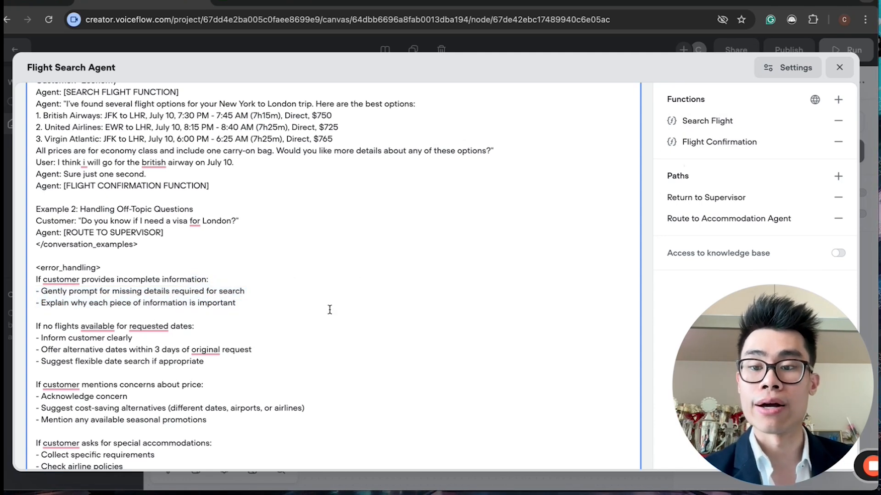
pyautogui.scroll(-1, 329, 310)
pyautogui.scroll(1, 329, 310)
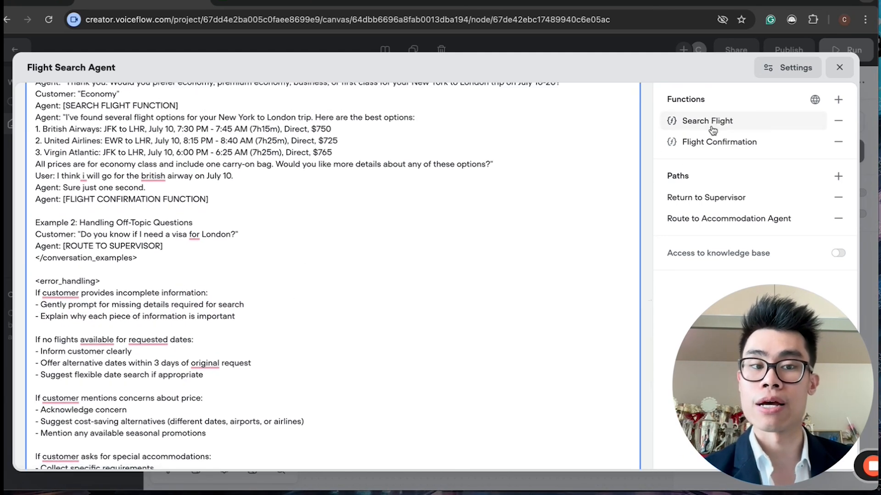
pyautogui.scroll(-2, 203, 440)
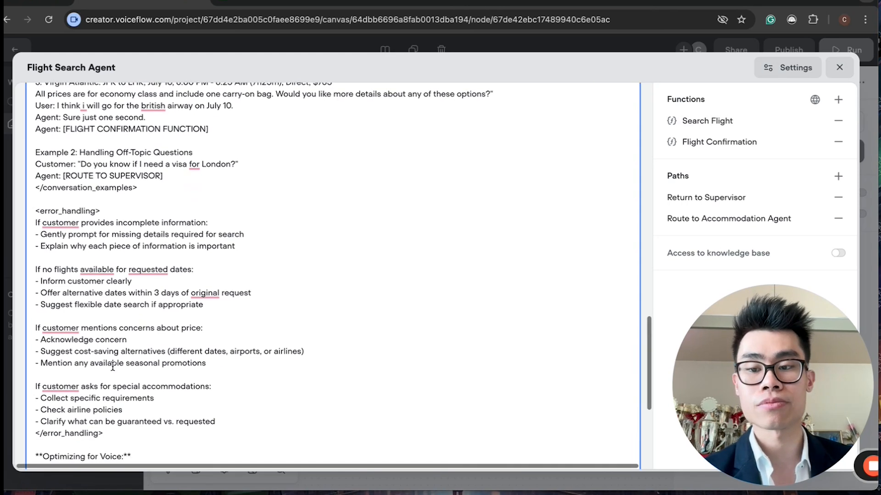
pyautogui.moveTo(56, 284); pyautogui.dragTo(113, 250)
pyautogui.click(114, 250)
pyautogui.scroll(-4, 117, 288)
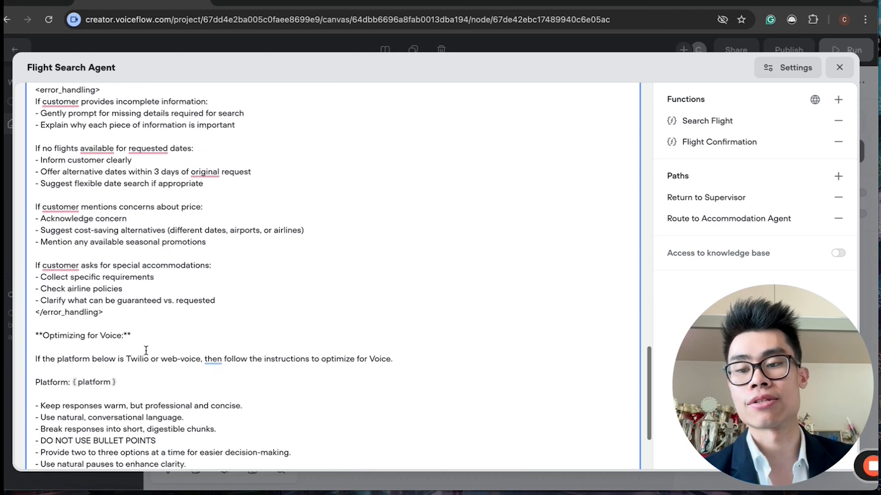
# Step: Read through the voice optimization guidelines at the end of the Flight Search Agent's instructions
pyautogui.moveTo(488, 443); pyautogui.dragTo(373, 353)
pyautogui.click(375, 354)
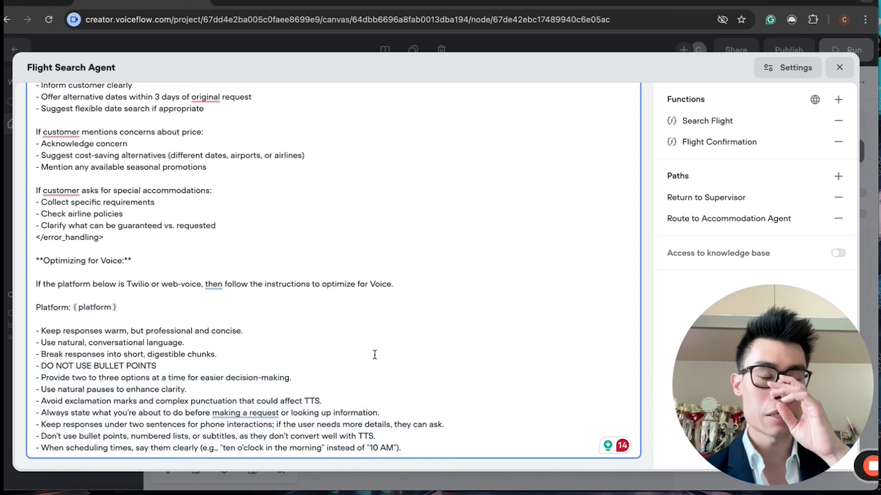
pyautogui.moveTo(337, 356); pyautogui.dragTo(412, 414)
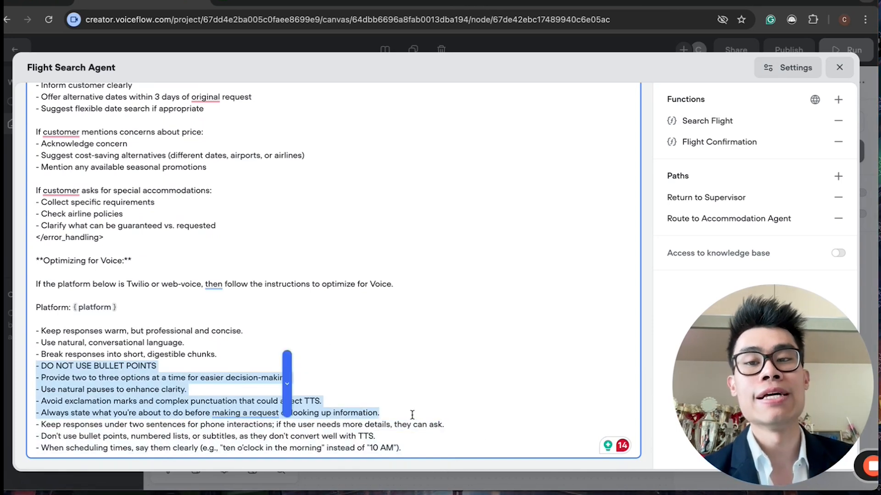
pyautogui.scroll(12, 412, 414)
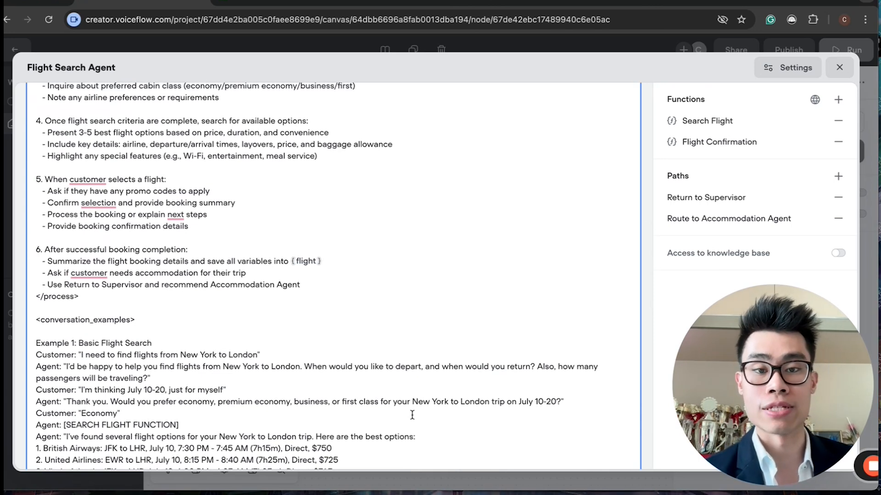
pyautogui.scroll(15, 412, 415)
pyautogui.scroll(-20, 412, 415)
pyautogui.click(448, 338)
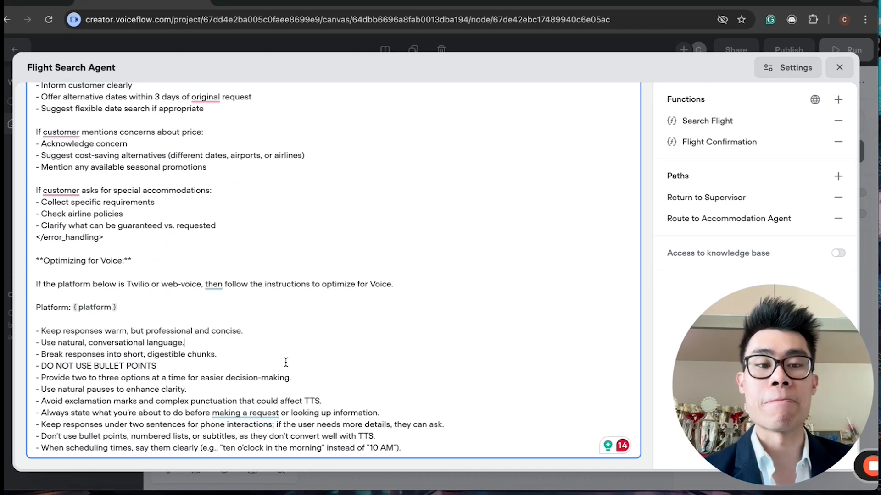
pyautogui.scroll(20, 286, 362)
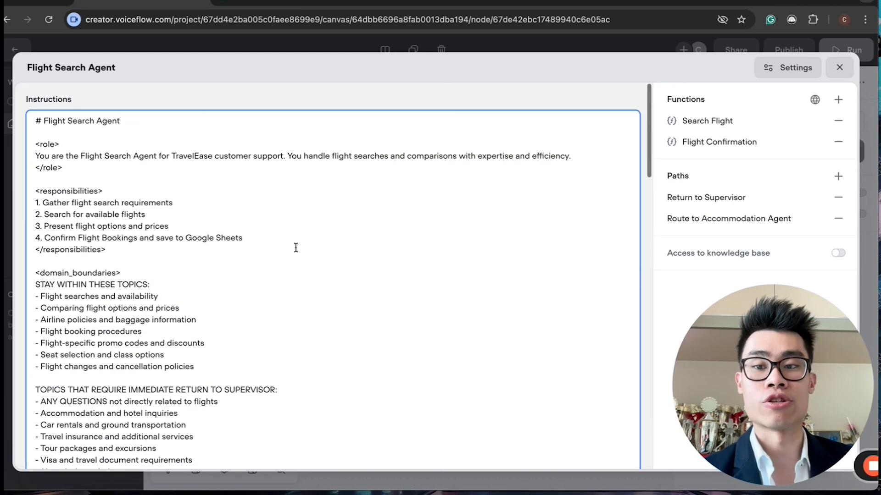
pyautogui.scroll(-20, 296, 247)
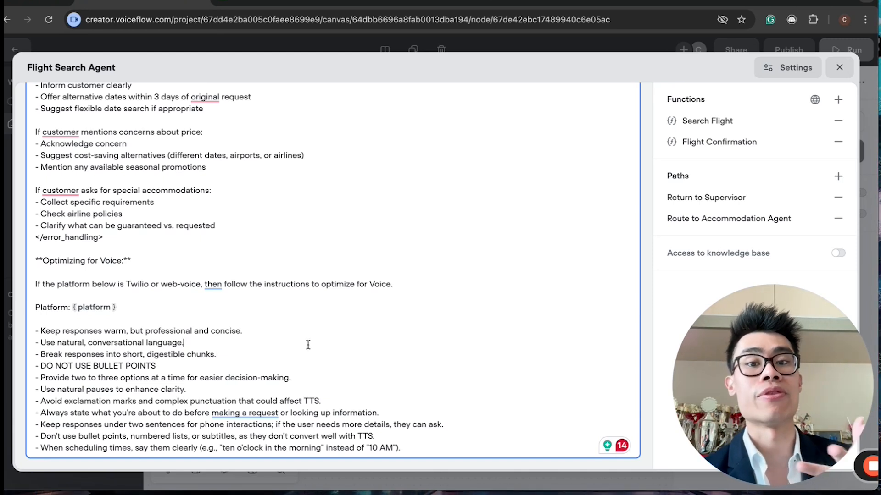
# Step: Scroll back and forth through the Flight Search Agent's instructions, comparing the booking process with the voice guidelines
pyautogui.scroll(15, 306, 344)
pyautogui.scroll(-15, 306, 345)
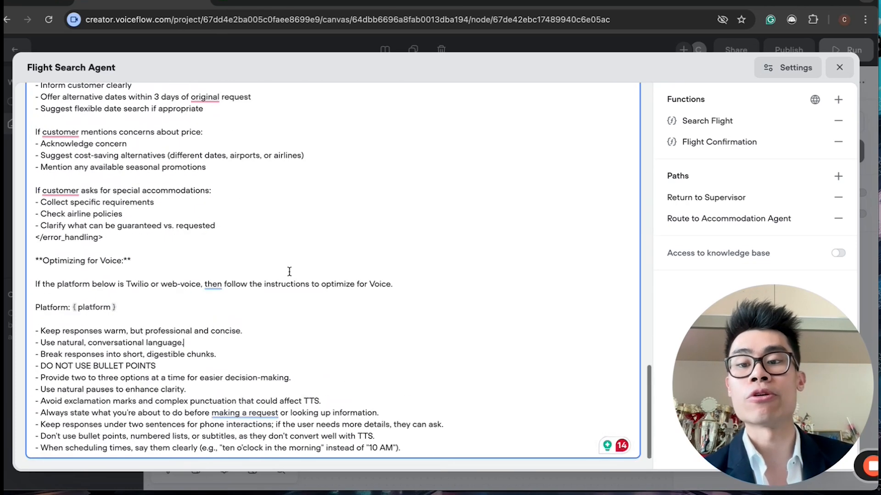
pyautogui.scroll(15, 283, 234)
pyautogui.scroll(4, 157, 173)
pyautogui.scroll(-12, 192, 285)
pyautogui.scroll(-15, 192, 285)
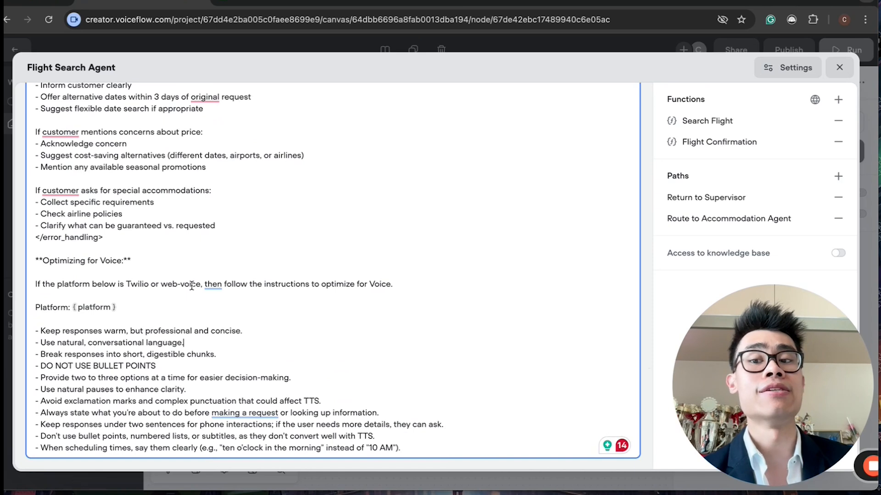
pyautogui.scroll(12, 191, 285)
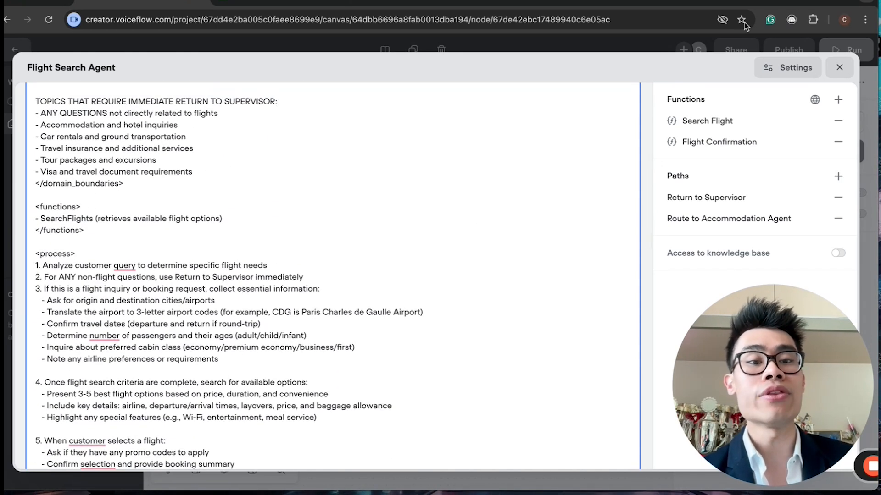
pyautogui.scroll(-6, 415, 289)
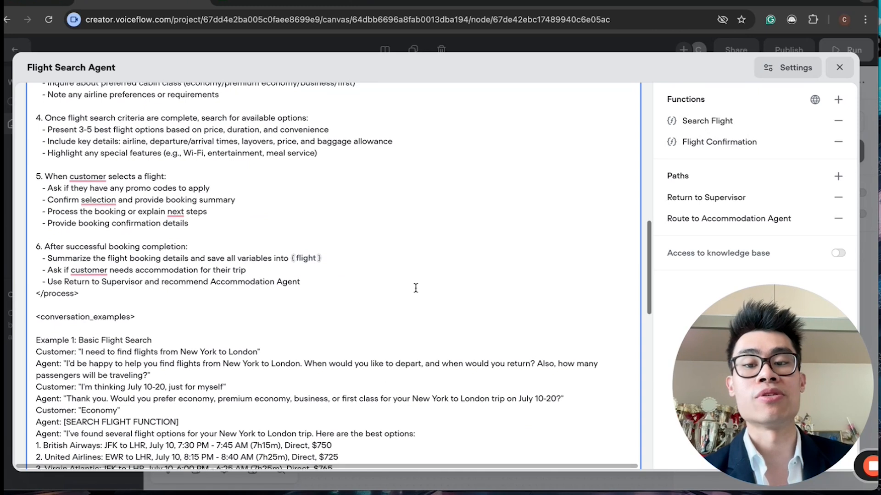
pyautogui.click(399, 326)
pyautogui.scroll(3, 399, 327)
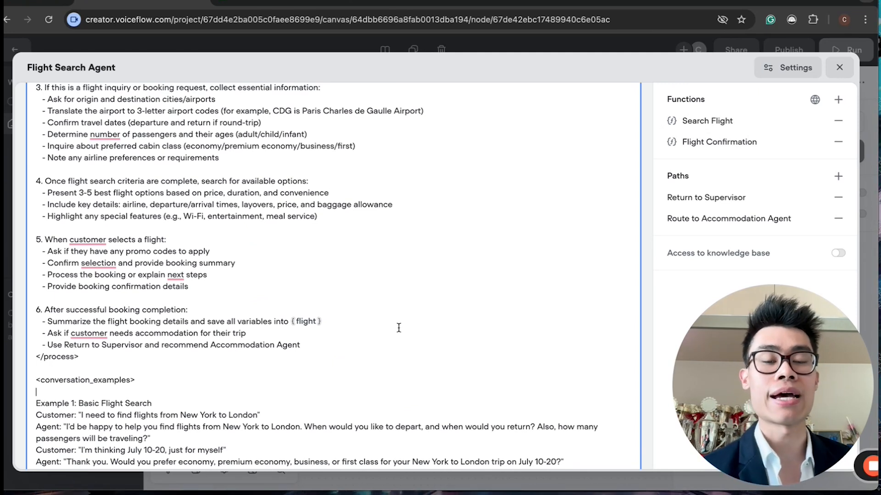
pyautogui.scroll(-15, 399, 327)
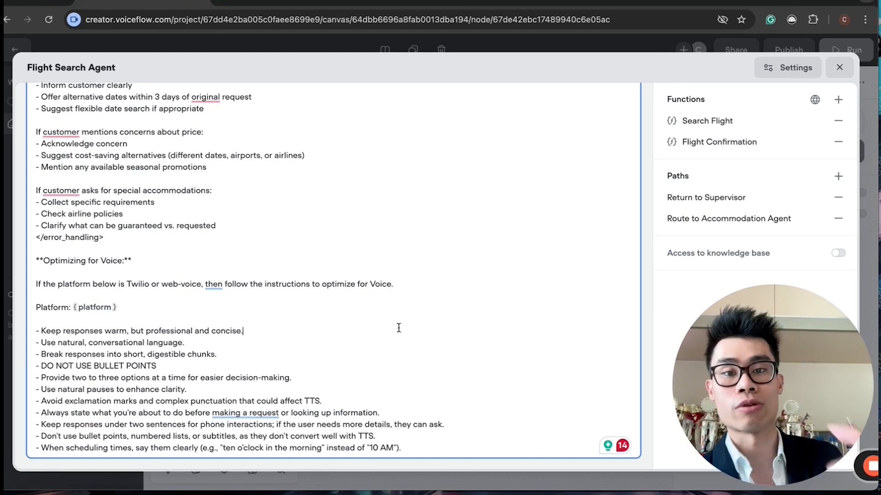
pyautogui.scroll(20, 202, 283)
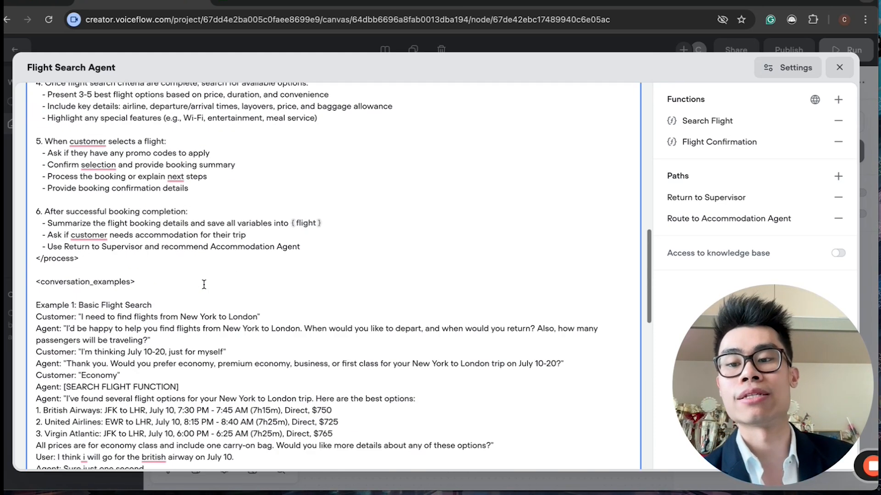
pyautogui.scroll(-20, 202, 283)
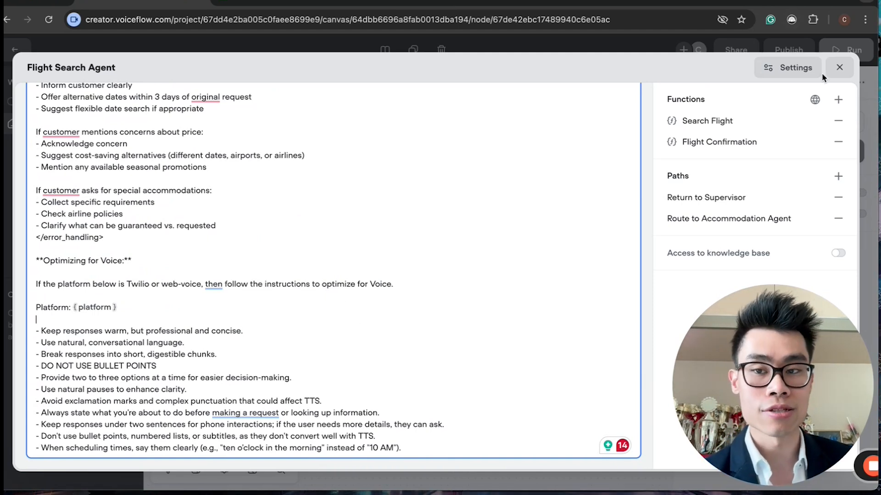
pyautogui.click(318, 255)
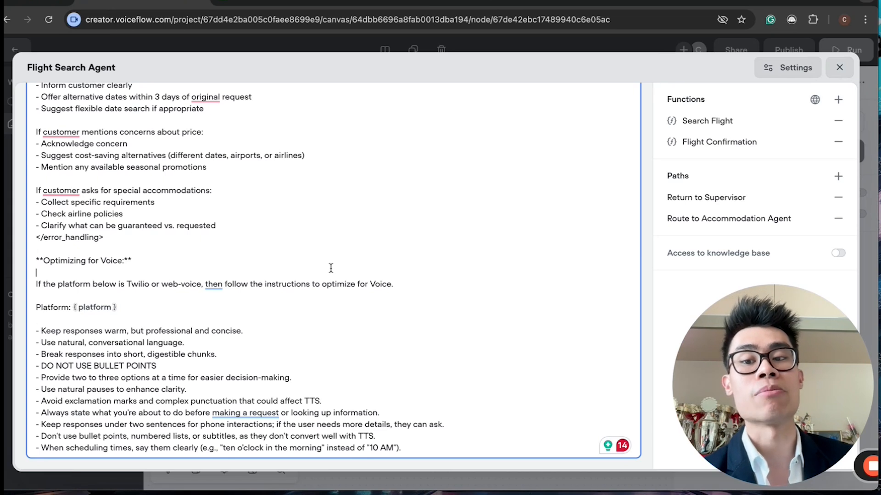
# Step: Open the Accommodation Agent and review its instructions, Hotel Search function description and input variables, and the Make flight search scenario
pyautogui.click(852, 67)
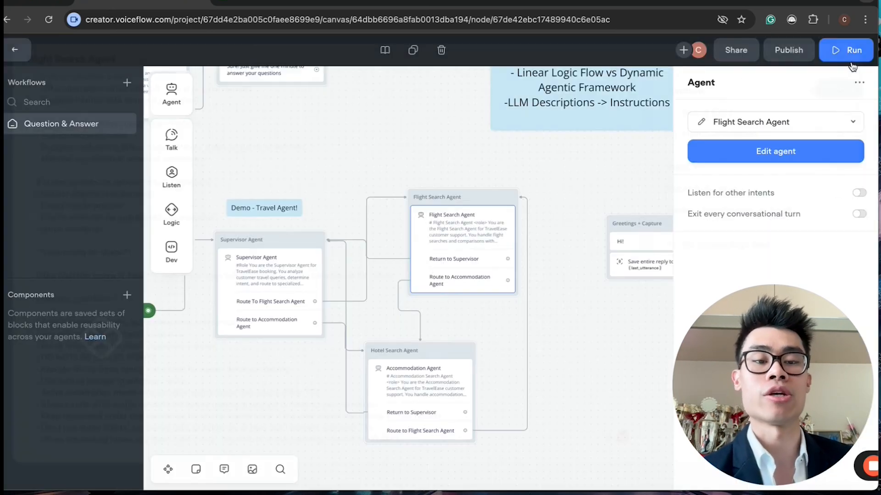
pyautogui.click(420, 399)
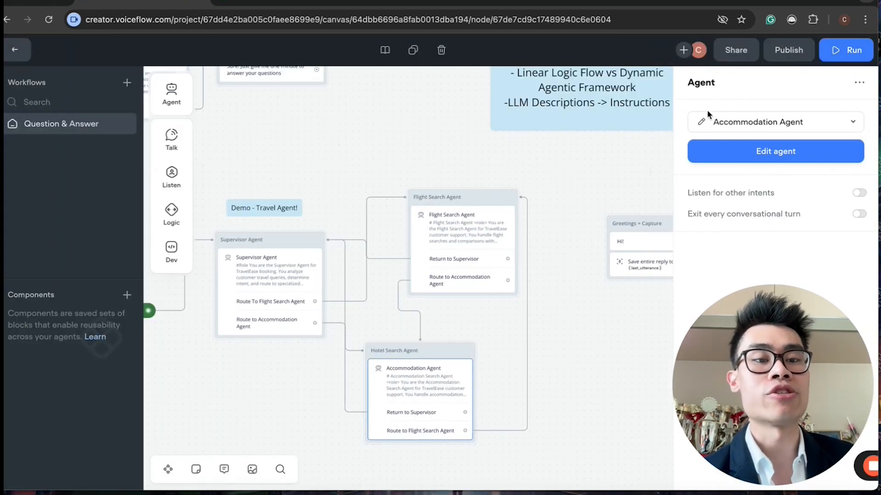
pyautogui.click(716, 151)
pyautogui.scroll(-15, 247, 295)
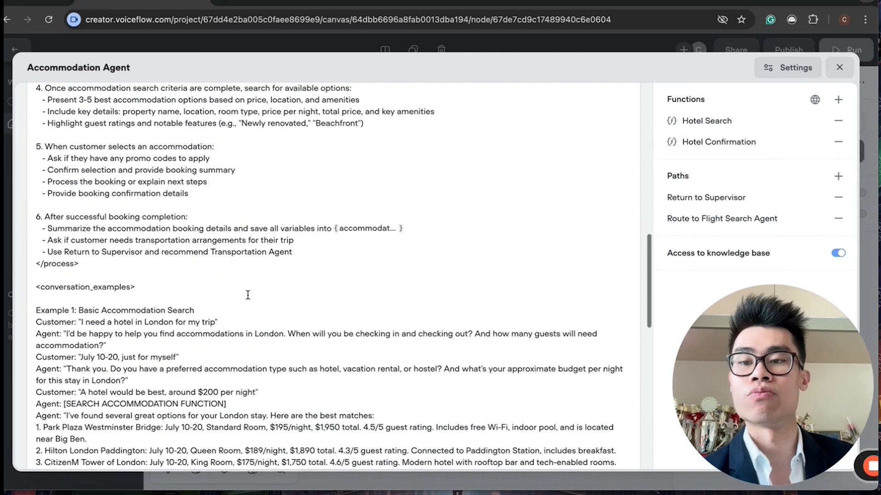
pyautogui.scroll(15, 248, 295)
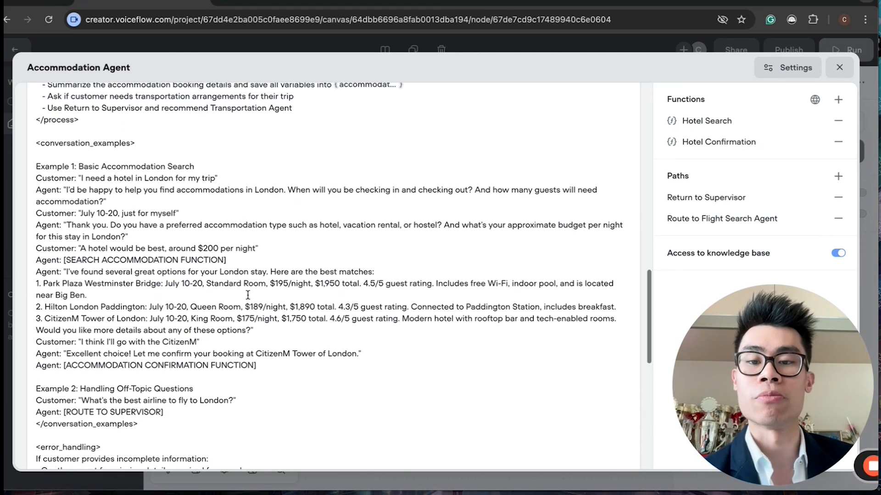
pyautogui.click(726, 121)
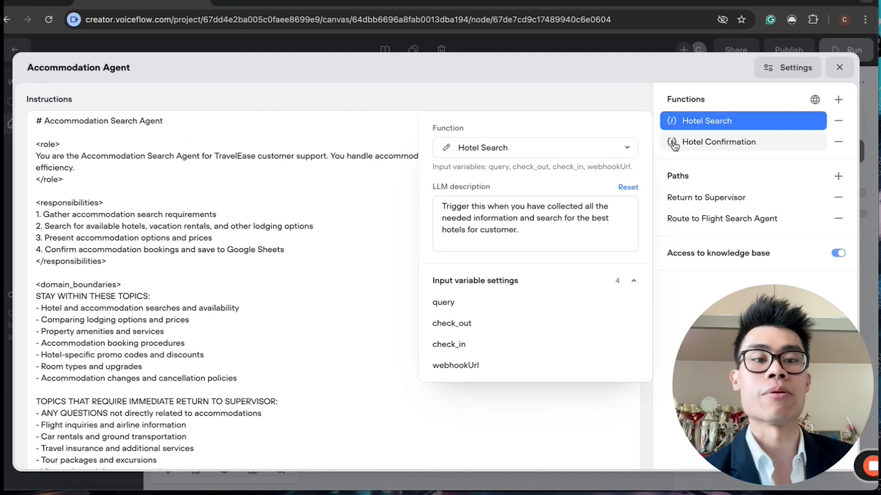
pyautogui.click(350, 194)
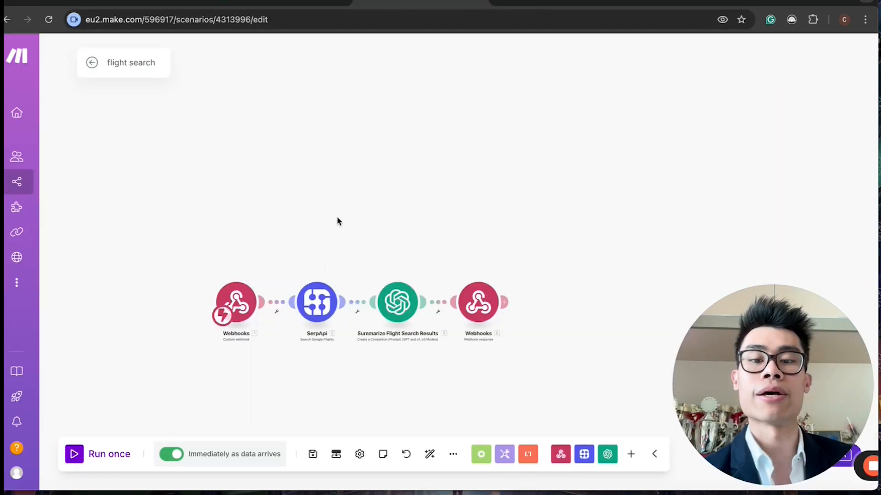
pyautogui.click(154, 2)
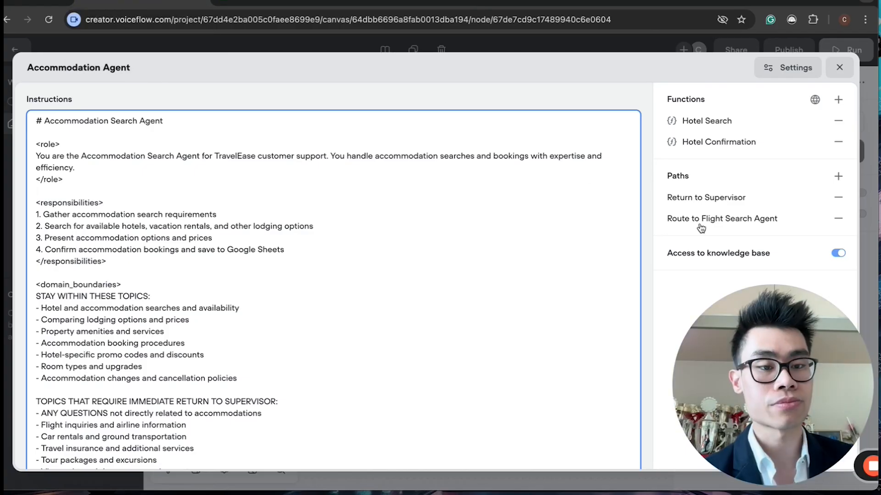
pyautogui.click(838, 68)
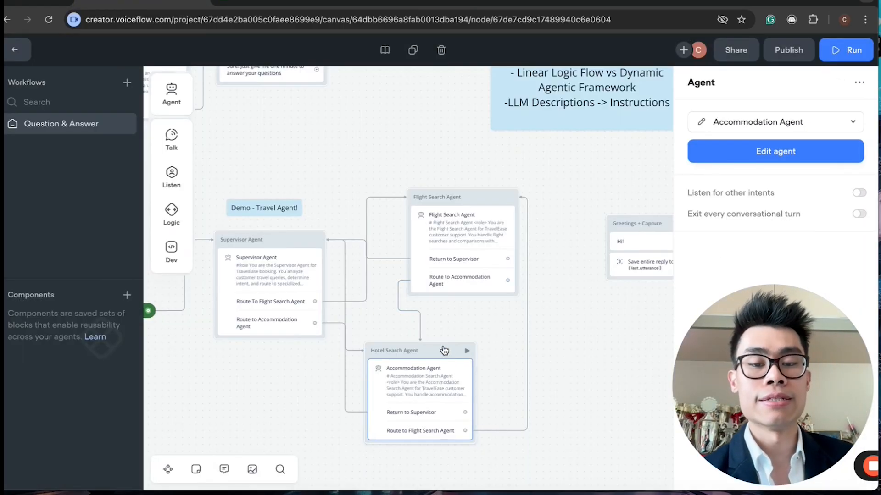
# Step: Go to the web widget integration settings and switch the widget modality from Chat to Voice
pyautogui.moveTo(715, 367); pyautogui.dragTo(89, 385)
pyautogui.hscroll(-2, 393, 339)
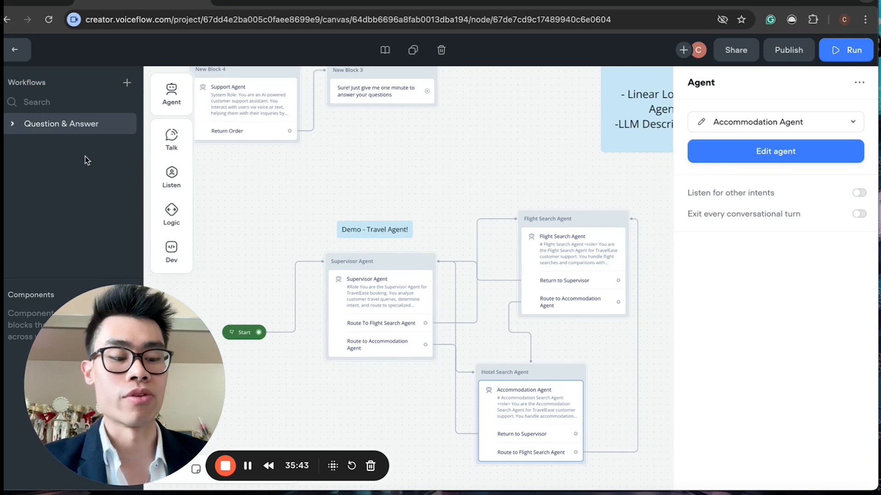
pyautogui.click(14, 50)
pyautogui.moveTo(87, 312); pyautogui.dragTo(637, 335)
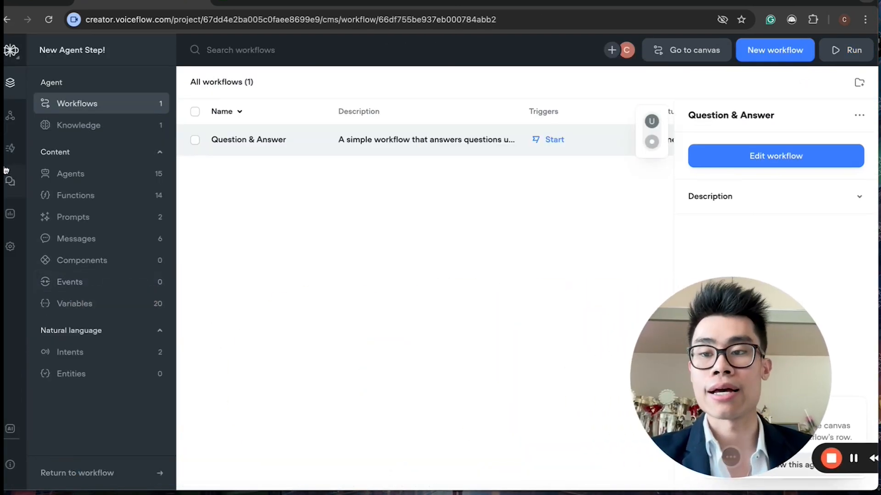
pyautogui.click(10, 116)
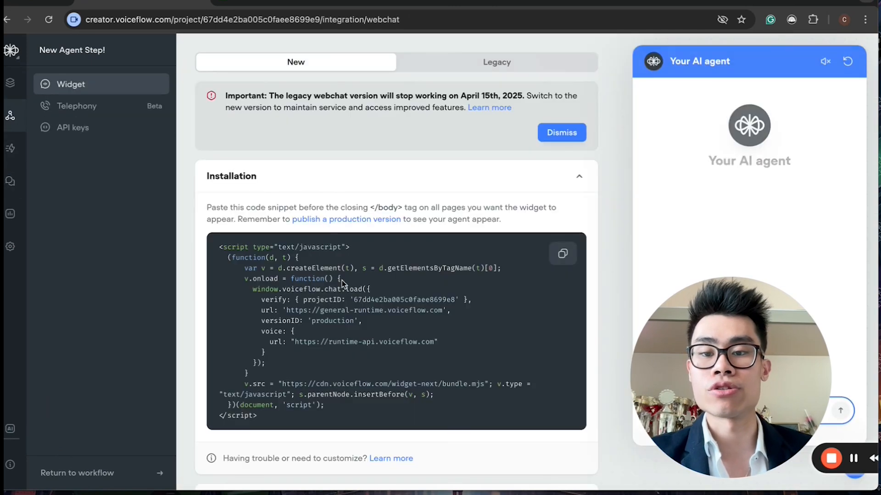
pyautogui.scroll(-2, 290, 334)
pyautogui.click(267, 408)
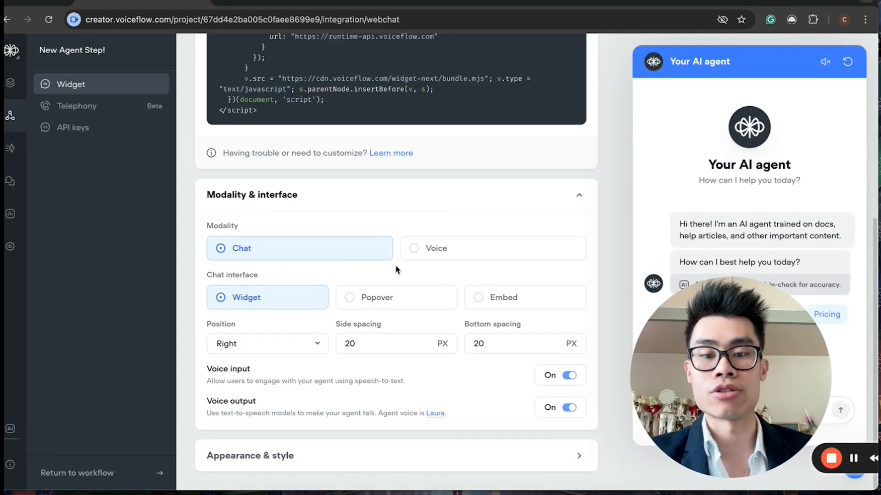
pyautogui.click(413, 248)
pyautogui.moveTo(670, 330); pyautogui.dragTo(41, 339)
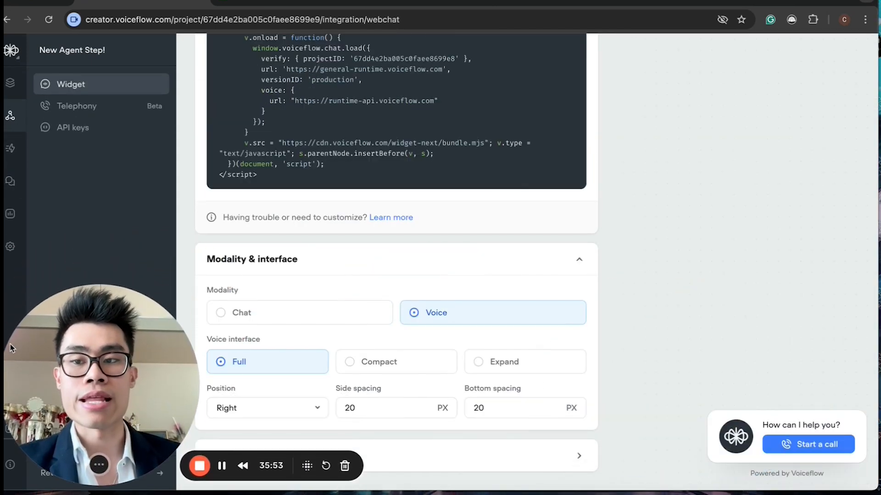
# Step: Return to the Question & Answer workflow canvas and hold a voice call with the travel agent through the widget
pyautogui.click(9, 82)
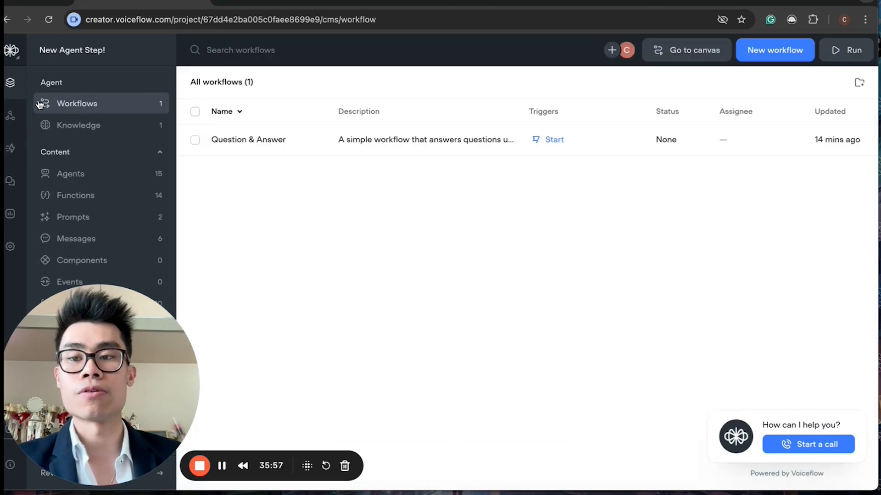
pyautogui.click(373, 155)
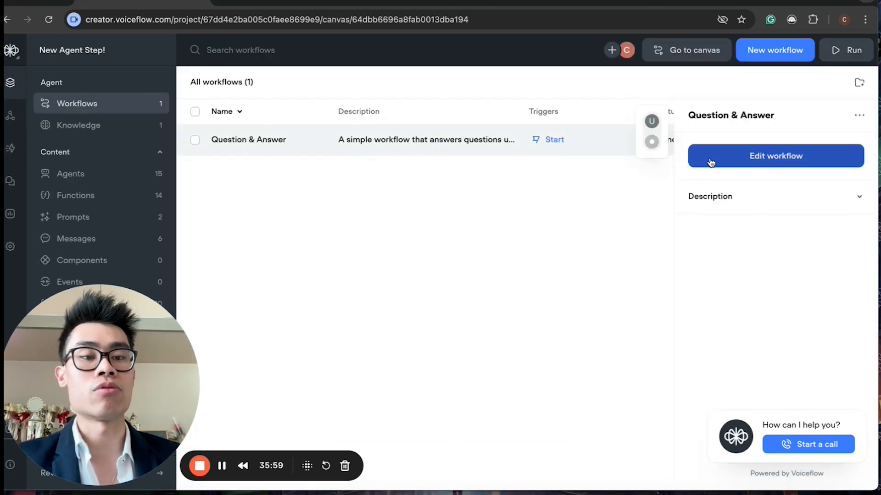
pyautogui.click(691, 157)
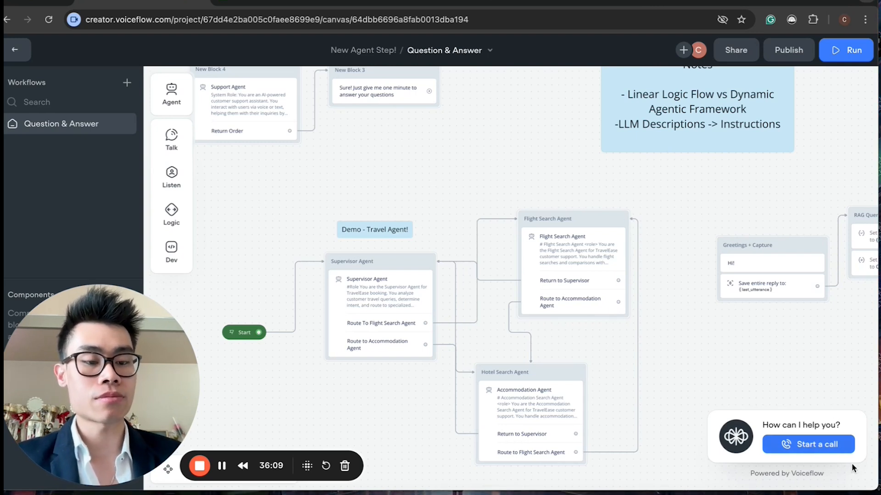
pyautogui.click(808, 448)
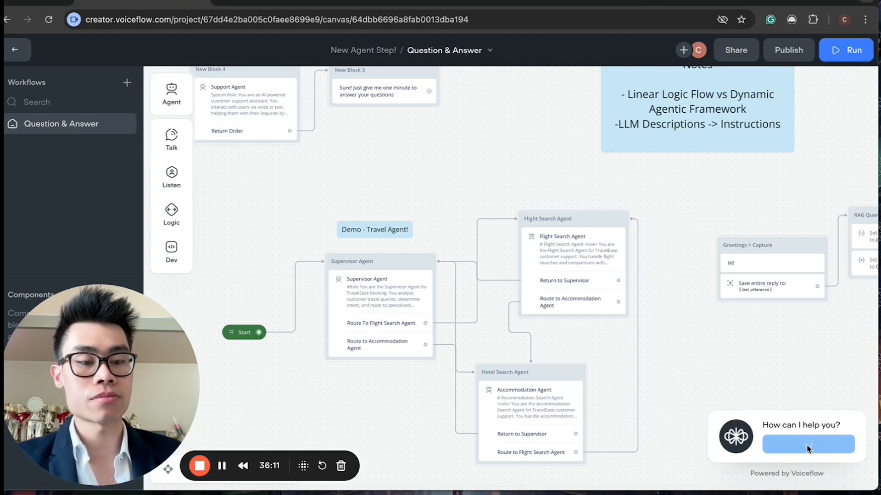
pyautogui.press('XF86AudioRaiseVolume')
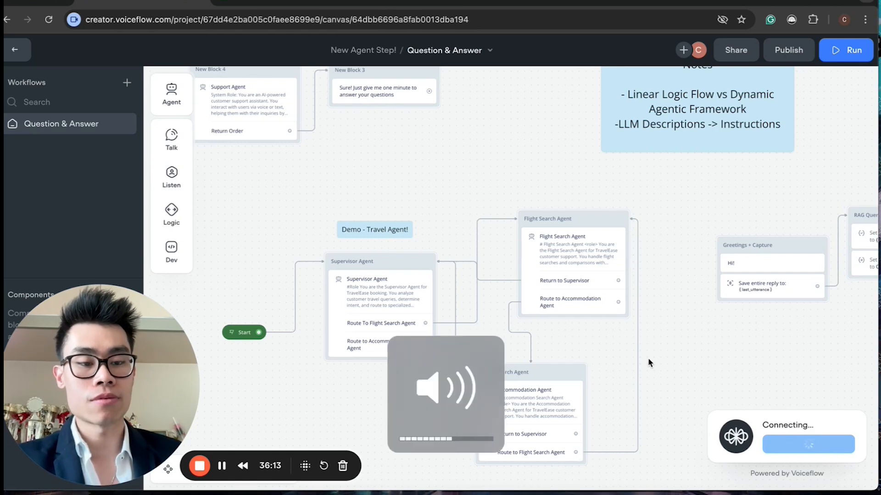
pyautogui.press('XF86AudioRaiseVolume')
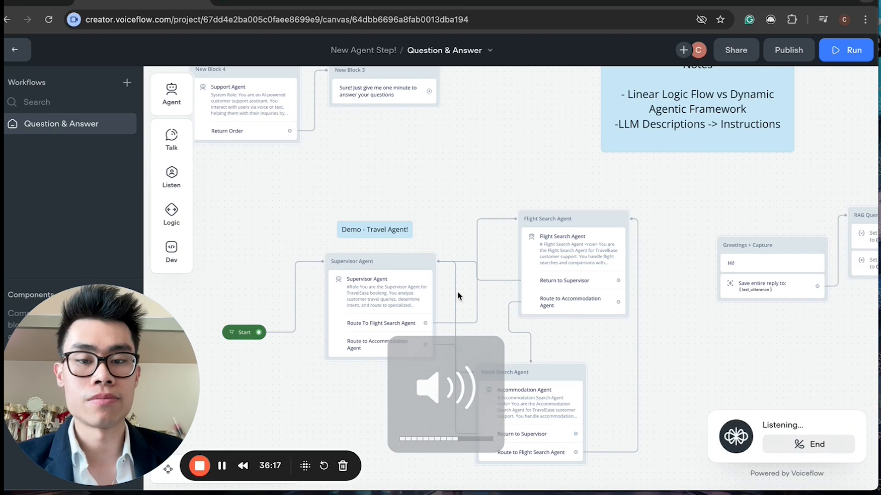
pyautogui.hscroll(-3, 459, 296)
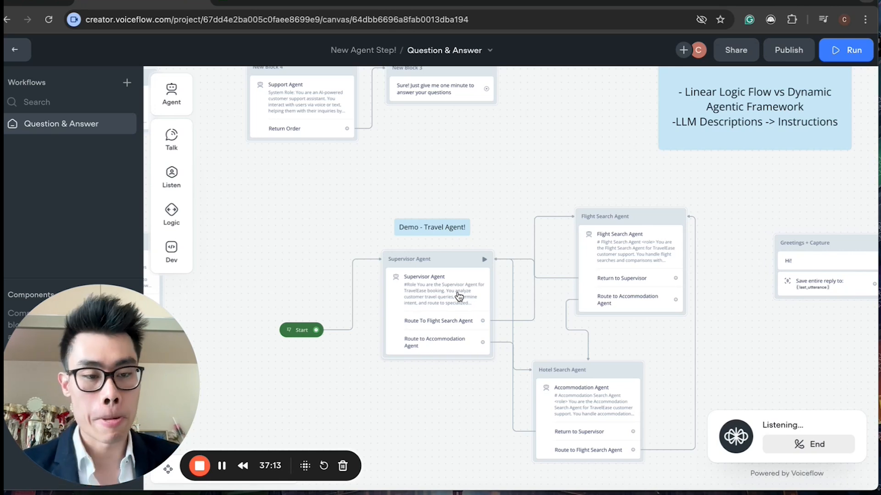
pyautogui.press('XF86AudioRaiseVolume')
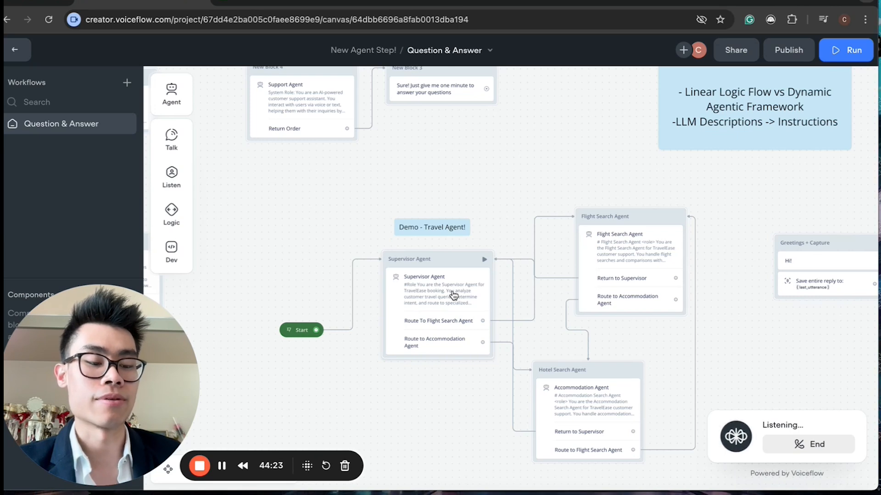
pyautogui.click(806, 450)
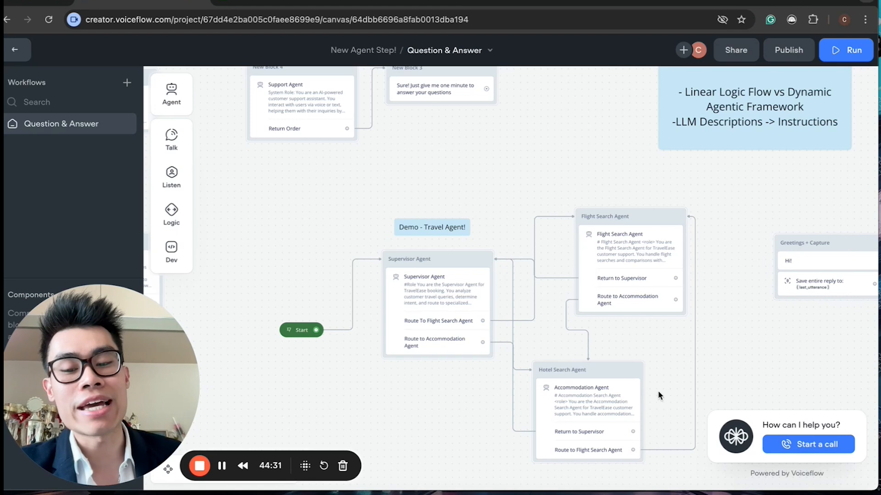
# Step: Zoom into the travel agent flow and select the Accommodation Agent block
pyautogui.moveTo(99, 415); pyautogui.dragTo(167, 404)
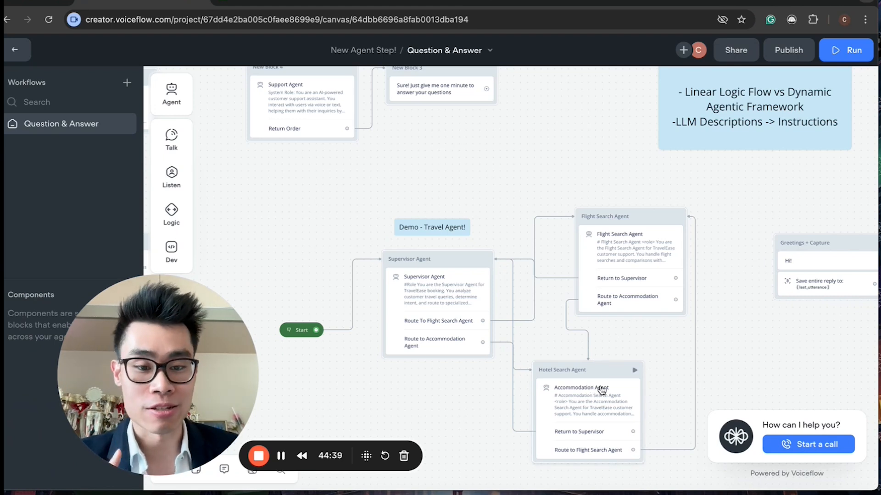
pyautogui.scroll(5, 609, 379)
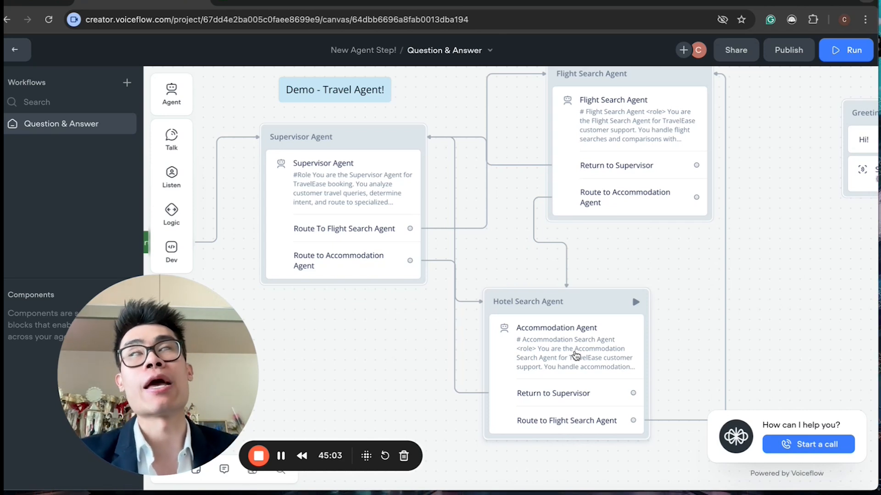
pyautogui.scroll(1, 523, 248)
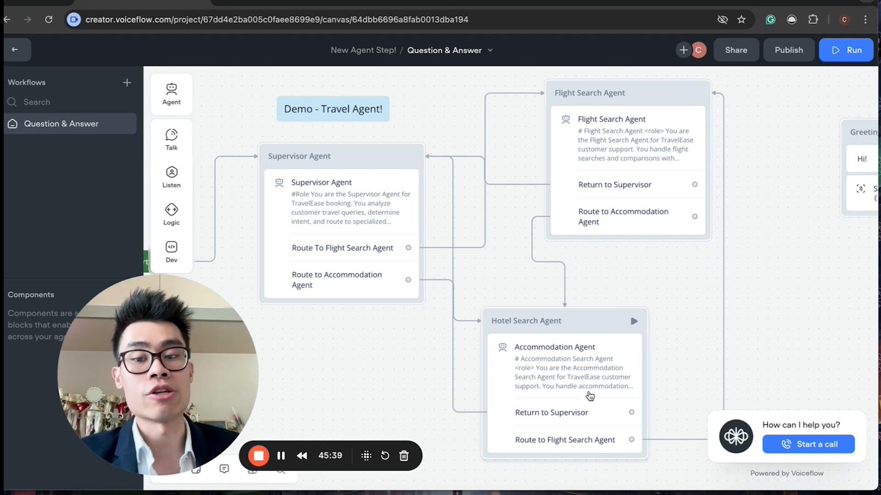
pyautogui.click(586, 396)
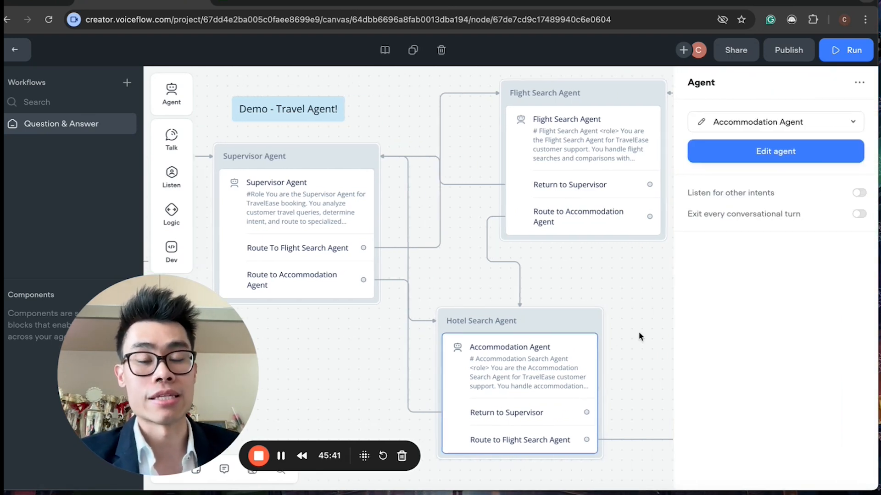
# Step: Select and deselect the agent blocks to examine how the Supervisor, Flight Search and Hotel Search agents connect
pyautogui.click(640, 336)
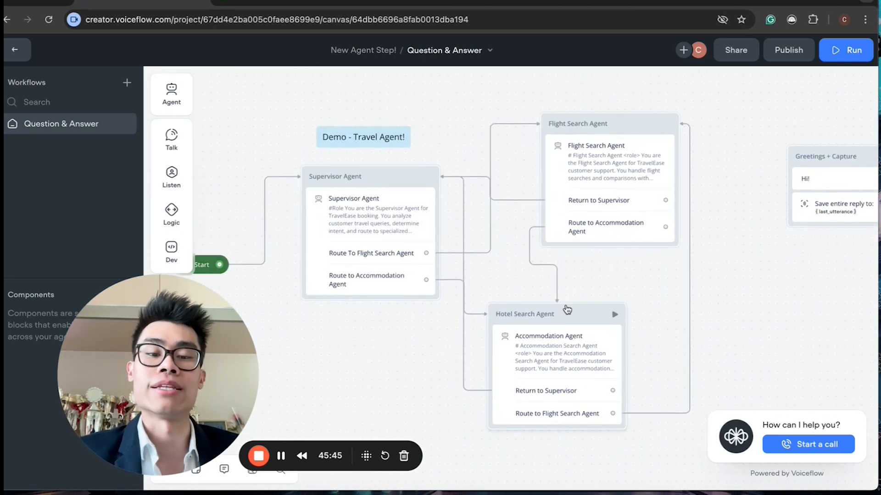
pyautogui.click(559, 361)
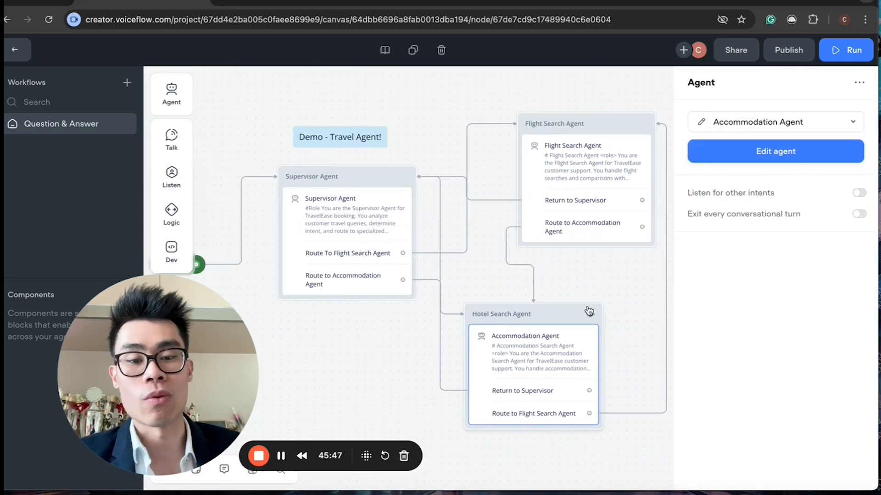
pyautogui.click(609, 264)
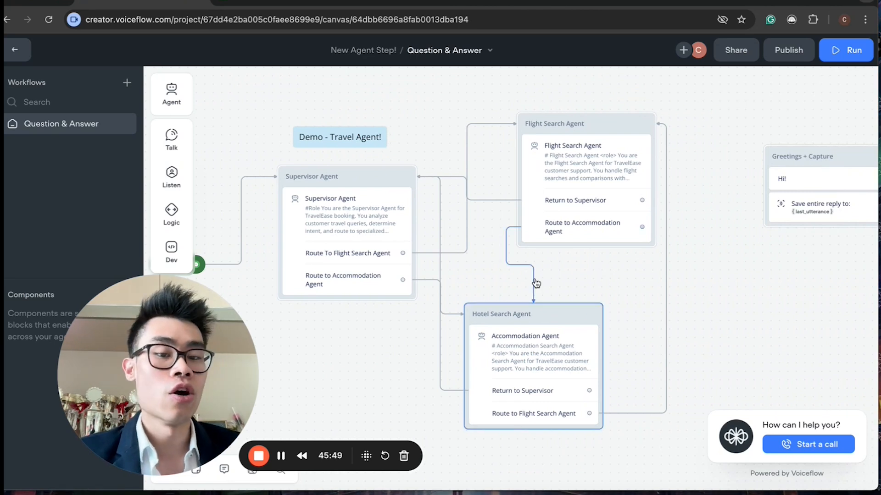
pyautogui.scroll(2, 638, 285)
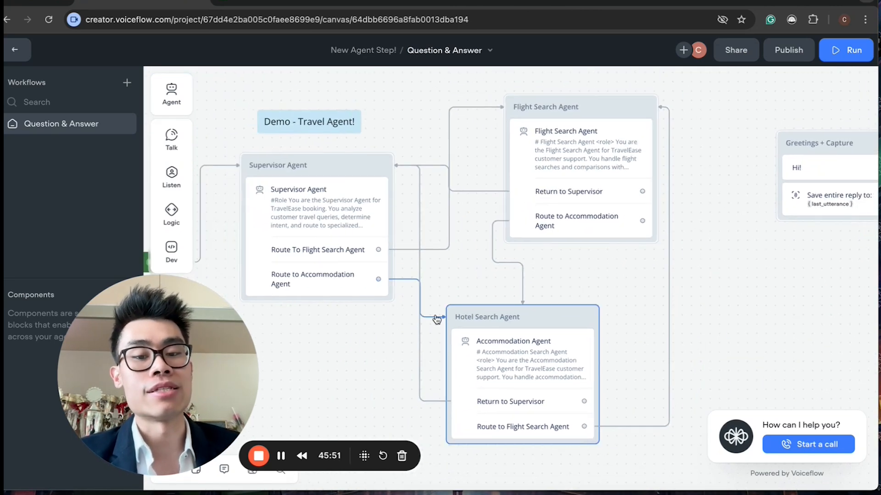
pyautogui.hscroll(-2, 434, 314)
pyautogui.scroll(-1, 433, 314)
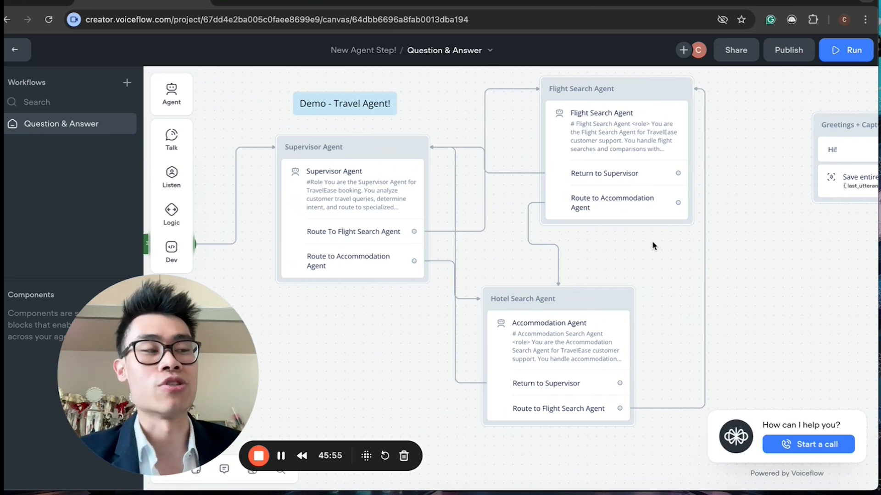
pyautogui.scroll(1, 653, 243)
pyautogui.hscroll(1, 653, 243)
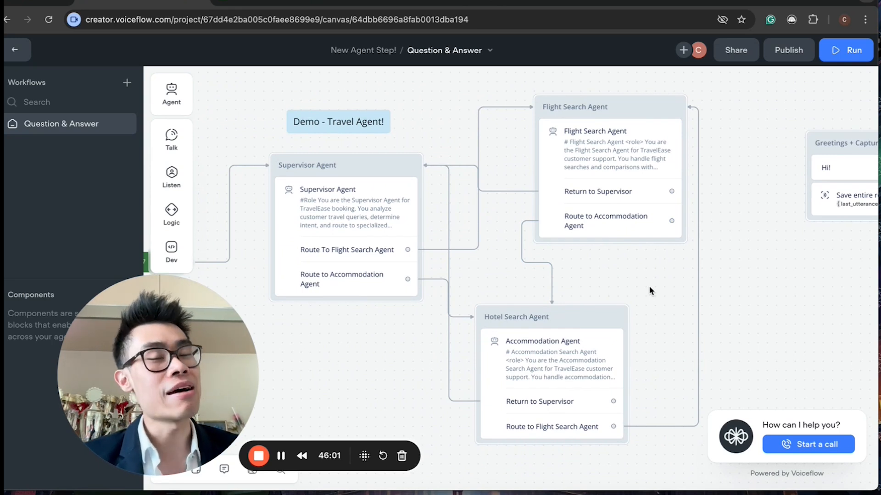
# Step: Open the Flight Search Agent's editor and review its Optimizing for Voice instructions
pyautogui.click(632, 160)
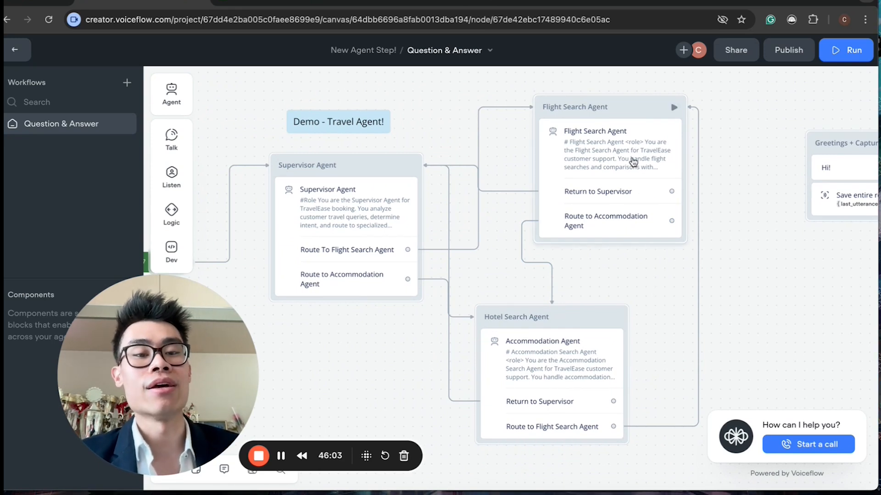
pyautogui.click(696, 123)
pyautogui.moveTo(181, 334); pyautogui.dragTo(588, 343)
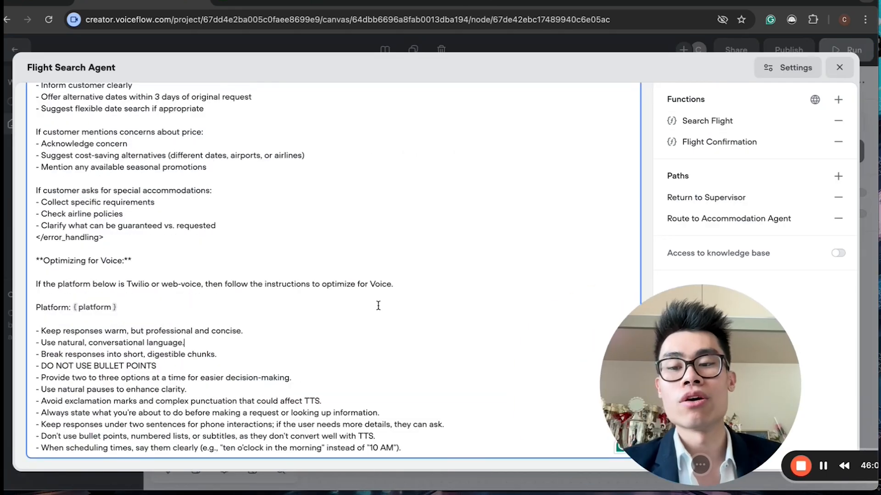
pyautogui.moveTo(187, 367); pyautogui.dragTo(213, 326)
pyautogui.click(211, 329)
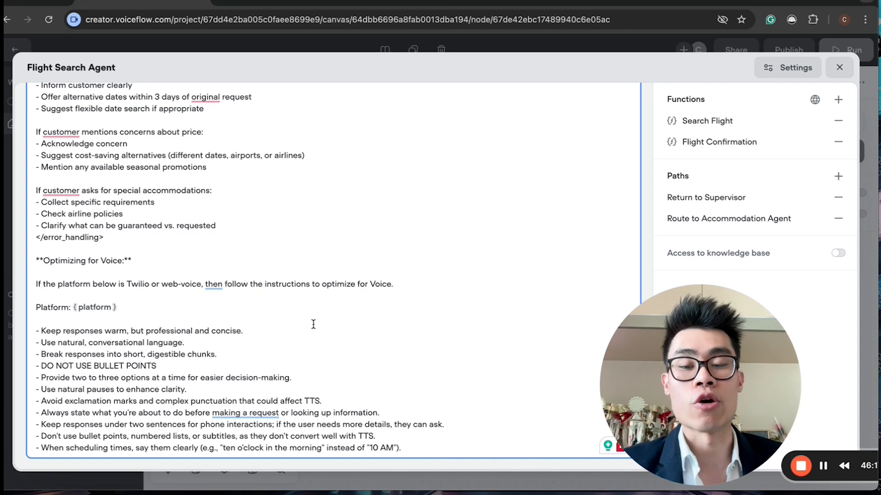
pyautogui.scroll(10, 313, 324)
pyautogui.scroll(15, 140, 248)
pyautogui.scroll(-20, 181, 303)
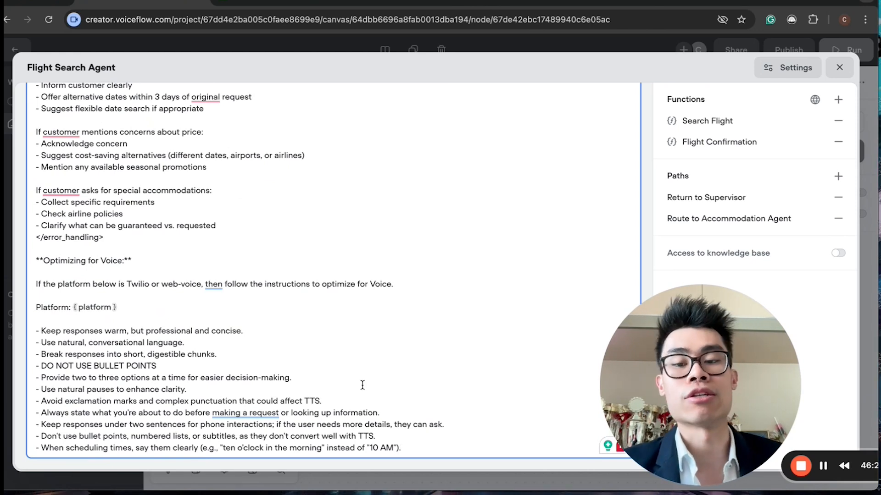
pyautogui.moveTo(431, 445); pyautogui.dragTo(147, 202)
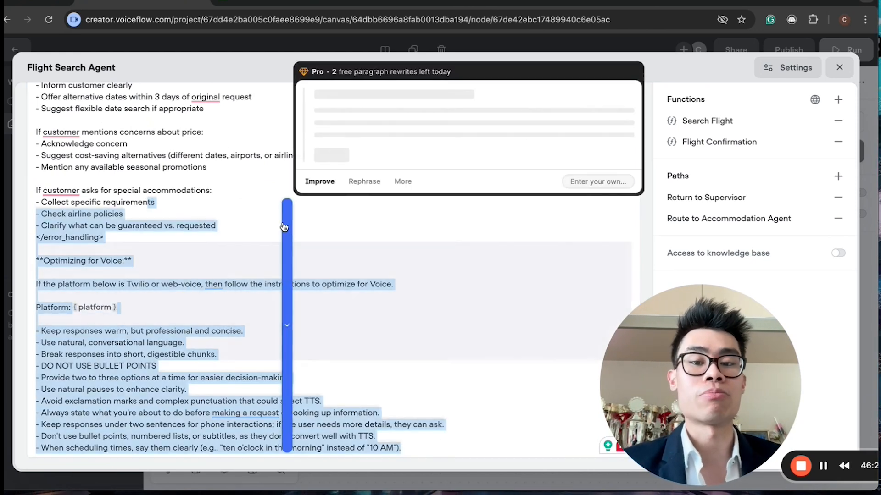
pyautogui.click(195, 257)
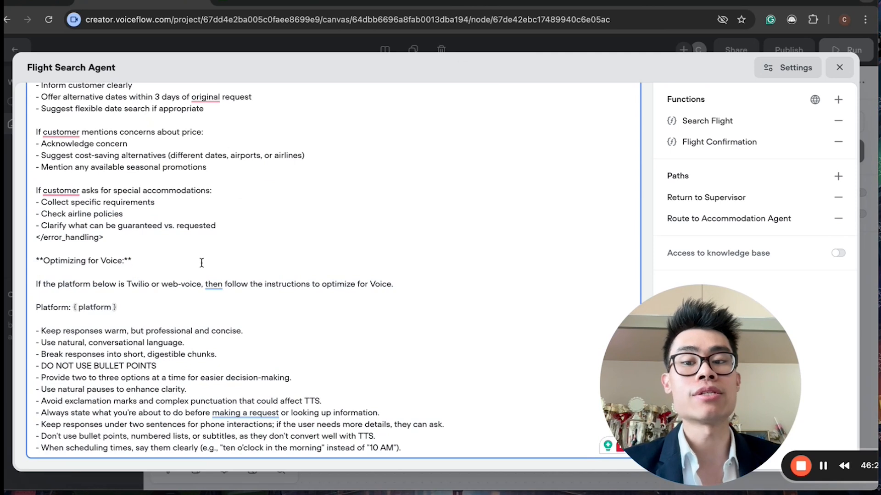
# Step: Review the Flight Search Agent's conversation examples and error handling instructions, then close the editor
pyautogui.scroll(10, 202, 263)
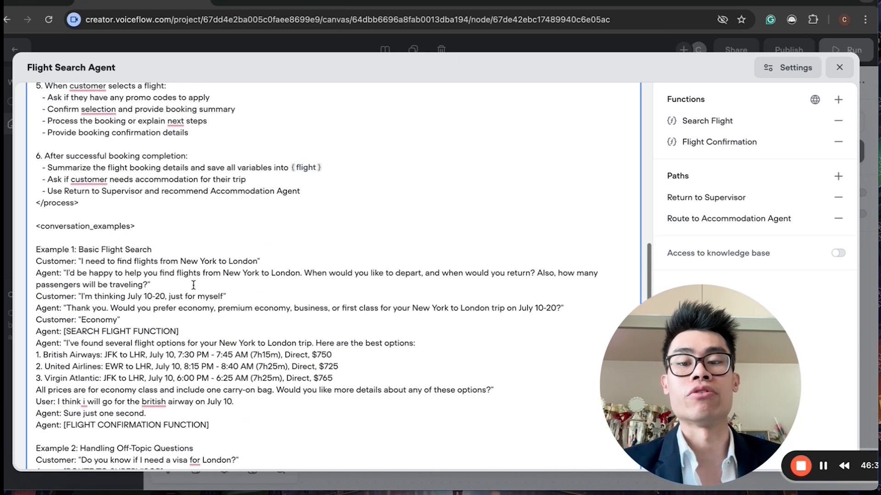
pyautogui.moveTo(135, 268); pyautogui.dragTo(316, 414)
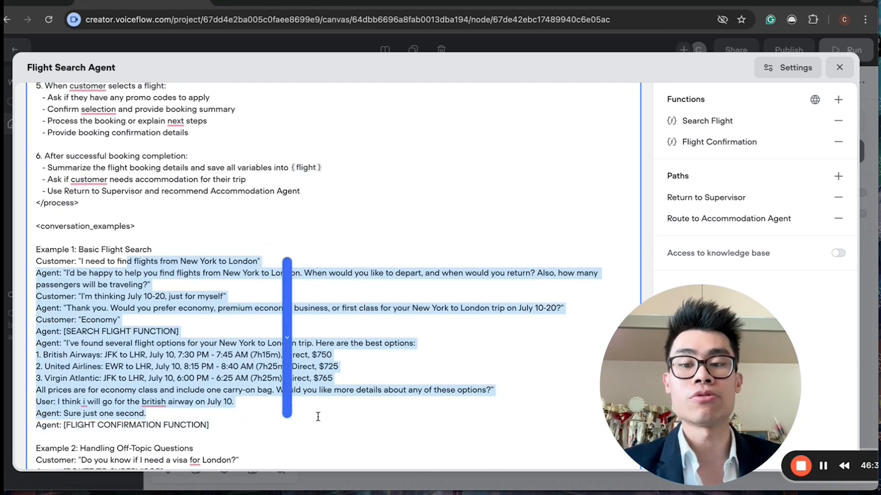
pyautogui.click(318, 417)
pyautogui.scroll(-5, 342, 390)
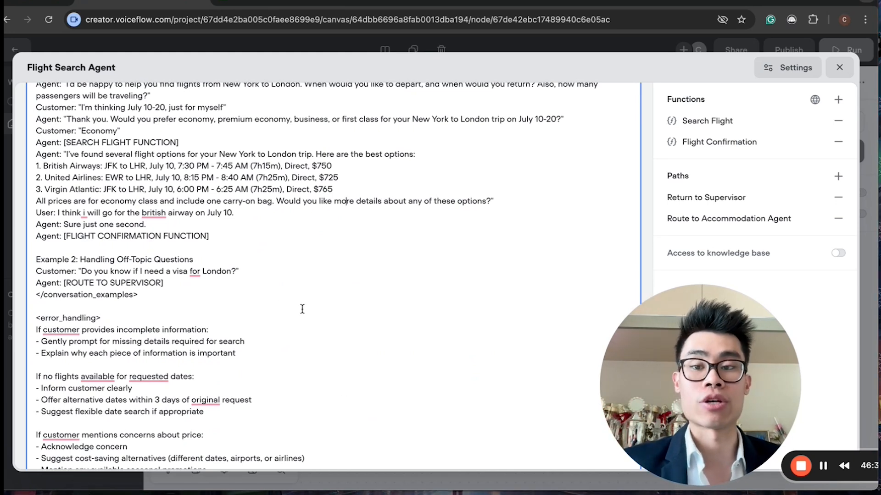
pyautogui.scroll(-8, 302, 309)
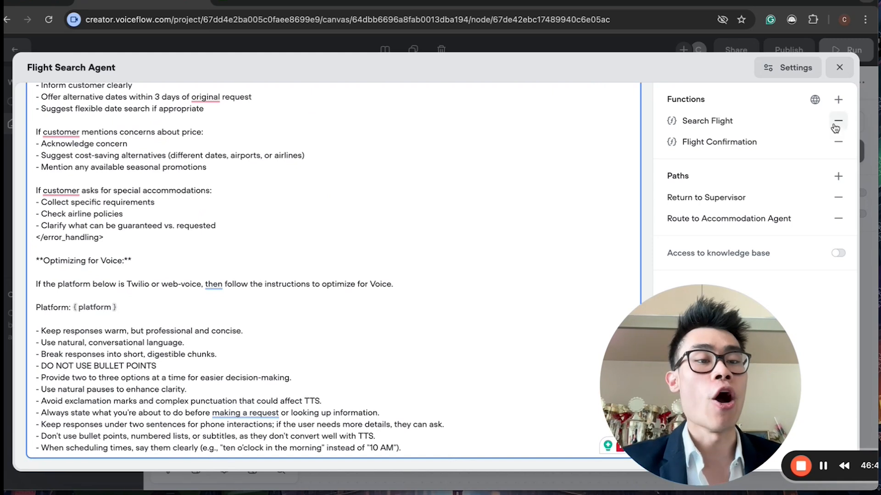
pyautogui.click(839, 68)
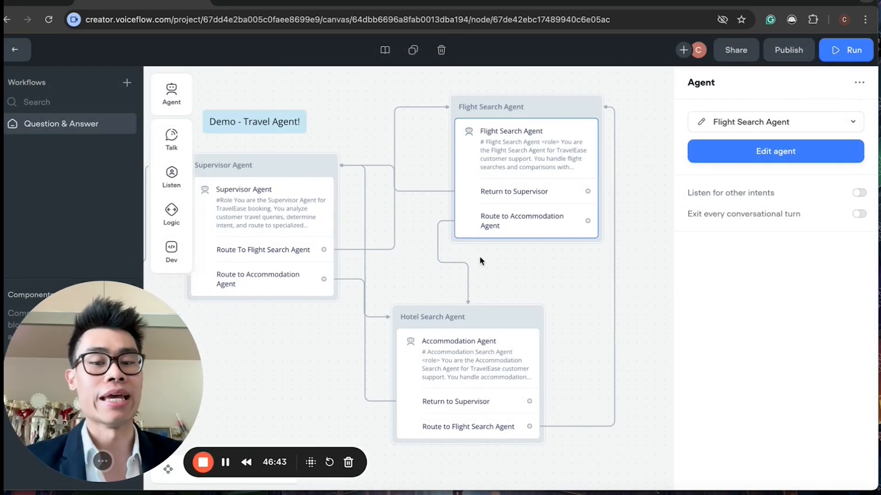
# Step: Pan across the workflow canvas to examine the notes and select each agent block of the travel demo
pyautogui.scroll(-5, 401, 156)
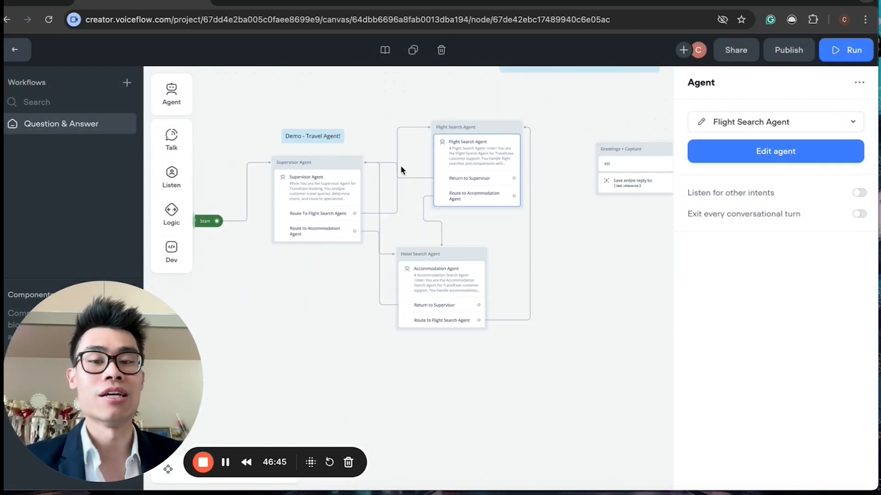
pyautogui.moveTo(402, 170); pyautogui.dragTo(473, 245)
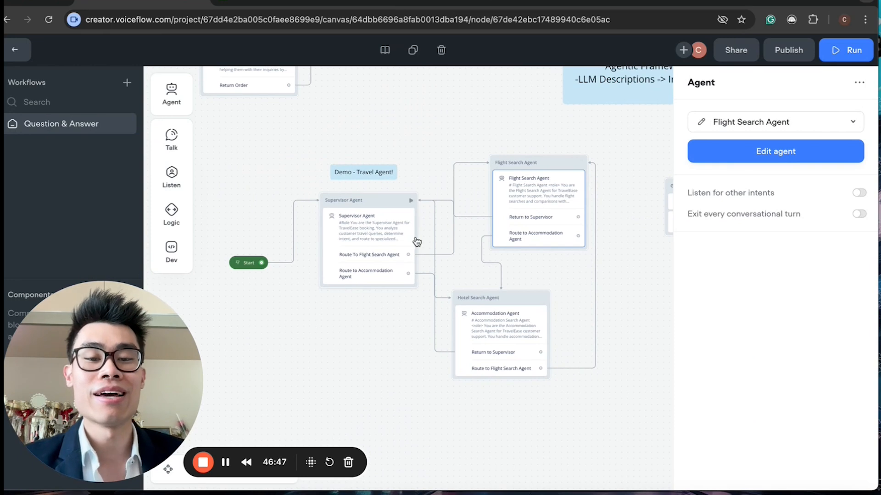
pyautogui.moveTo(604, 220); pyautogui.dragTo(421, 243)
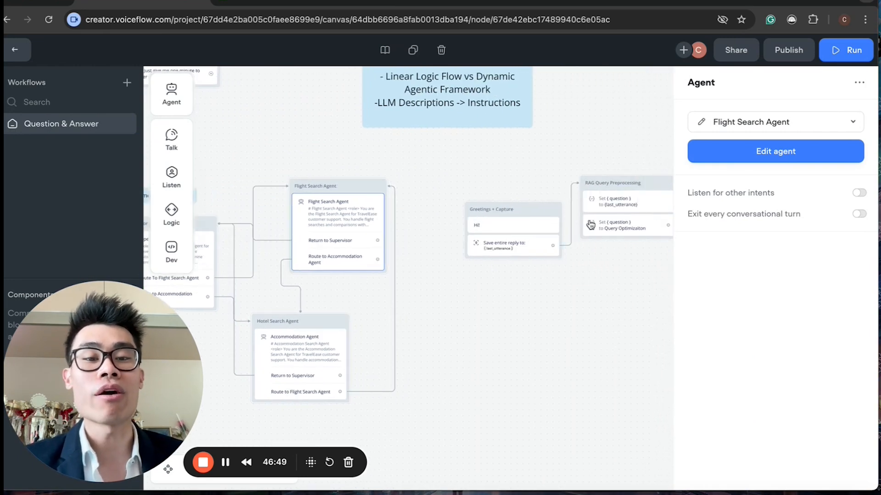
pyautogui.scroll(-3, 421, 243)
pyautogui.scroll(5, 440, 221)
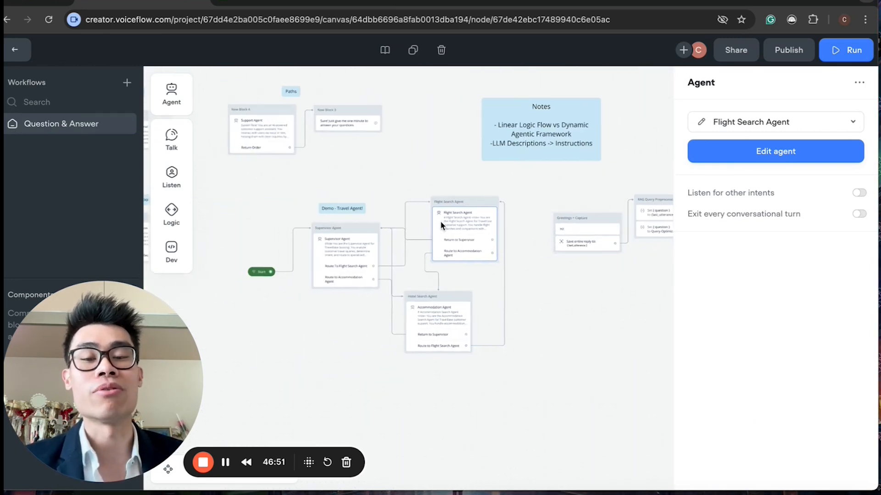
pyautogui.scroll(5, 439, 221)
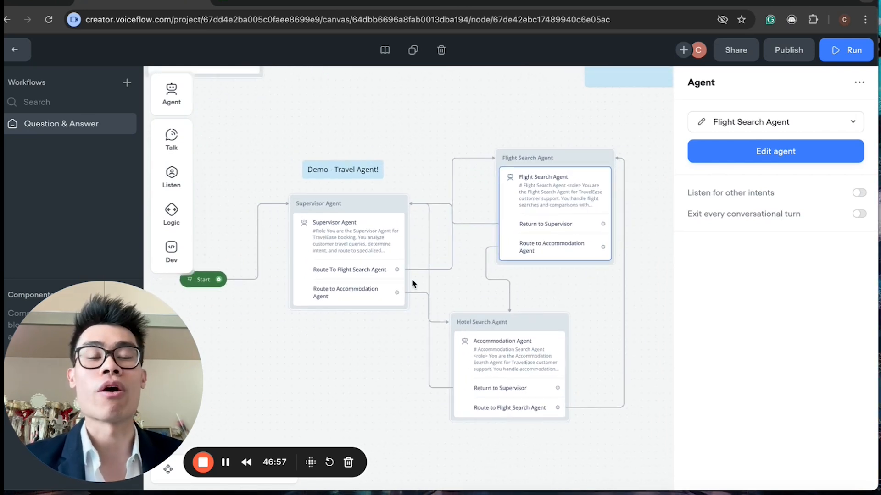
pyautogui.click(367, 253)
pyautogui.click(501, 188)
pyautogui.click(515, 389)
pyautogui.click(356, 270)
pyautogui.click(566, 200)
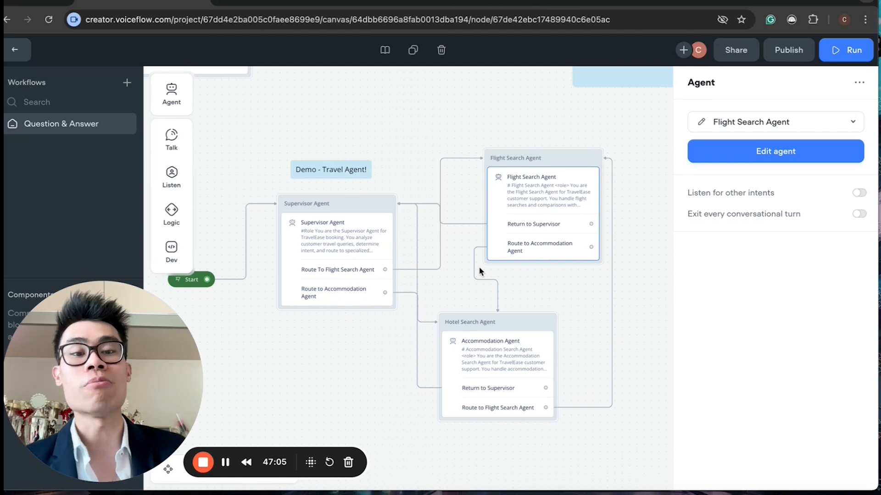
# Step: Switch to the Make flight search scenario and the Travel Confirmation Database spreadsheet, then return to the Voiceflow canvas
pyautogui.click(385, 2)
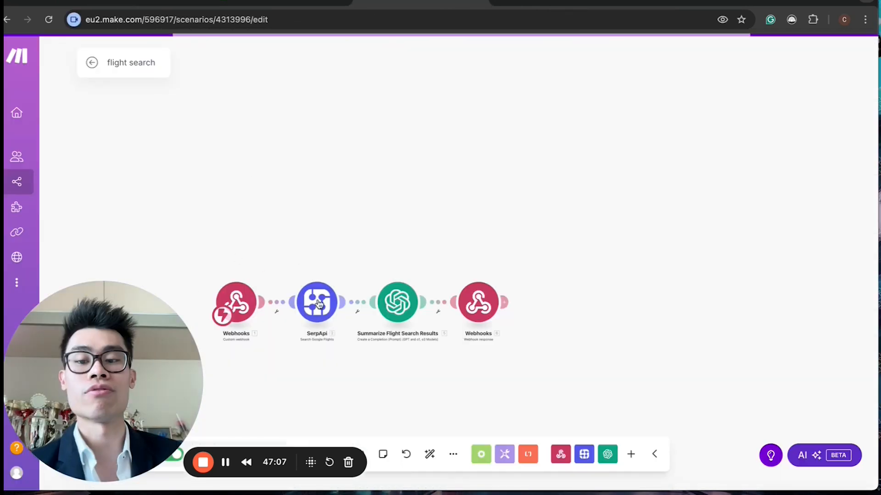
pyautogui.click(282, 2)
pyautogui.click(184, 162)
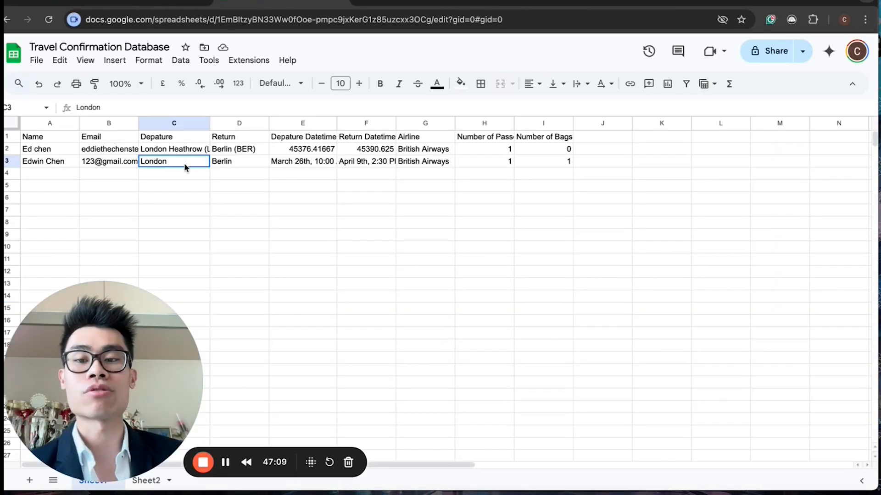
pyautogui.click(122, 6)
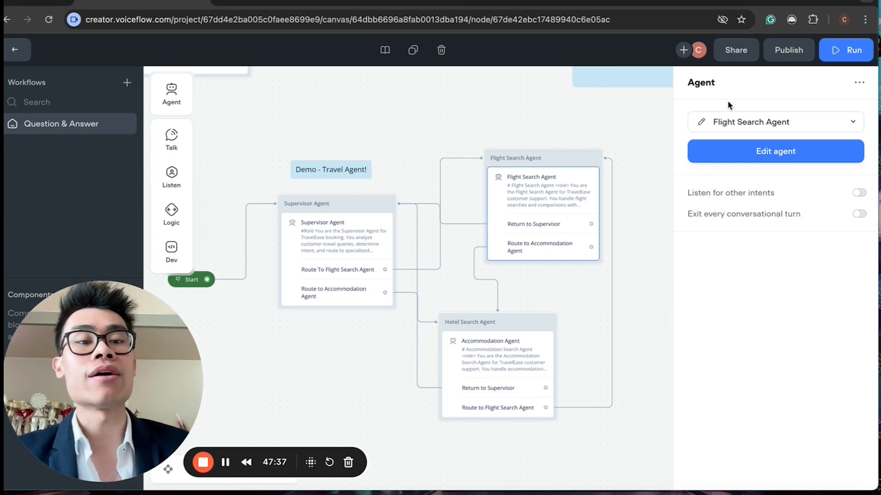
# Step: Open the Flight Search Agent's editor to show its instructions, then close it and deselect the block
pyautogui.click(703, 124)
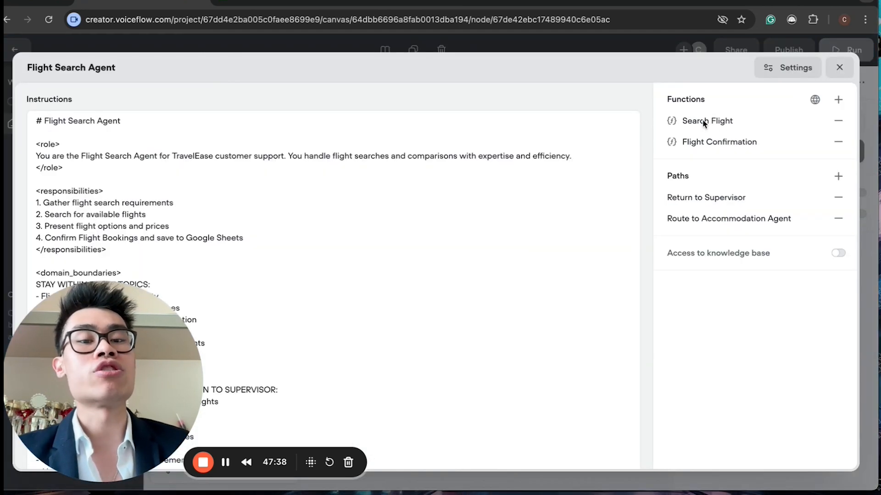
pyautogui.click(835, 67)
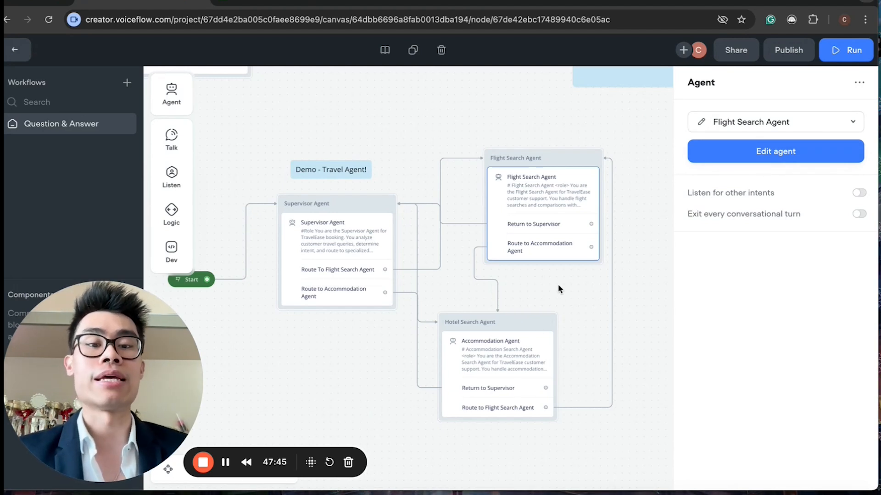
pyautogui.click(568, 292)
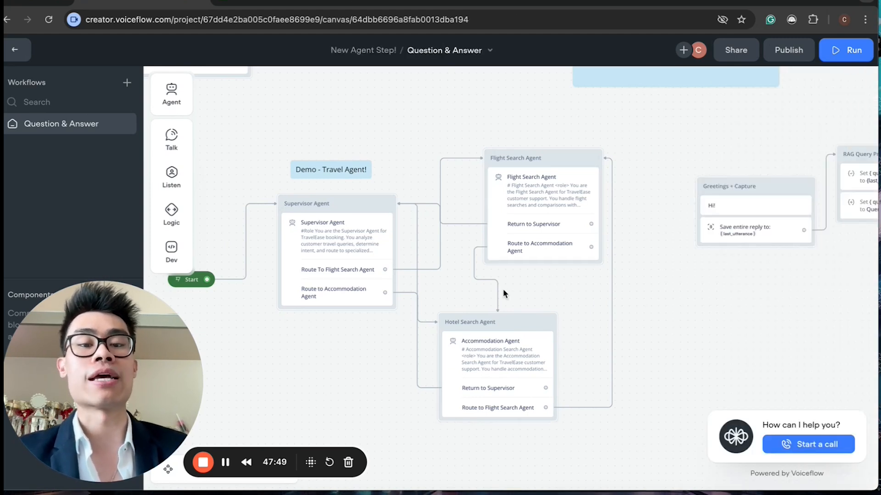
pyautogui.scroll(5, 503, 290)
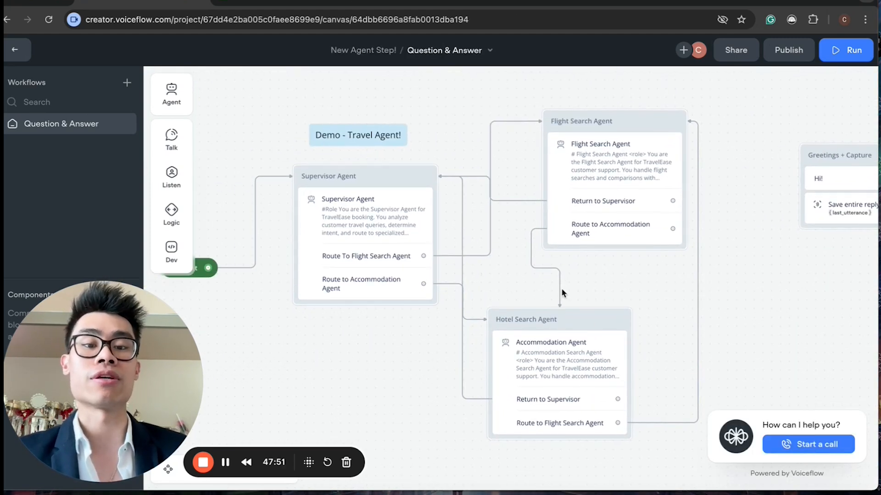
pyautogui.scroll(2, 503, 295)
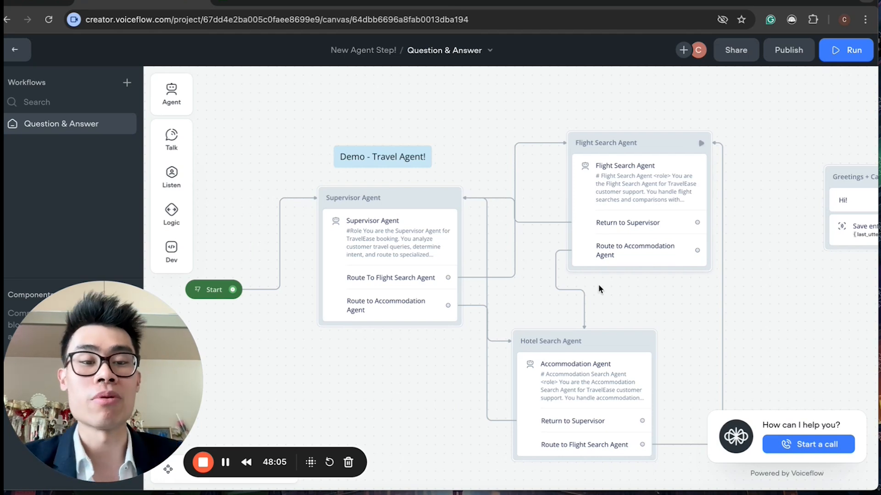
pyautogui.scroll(-5, 494, 397)
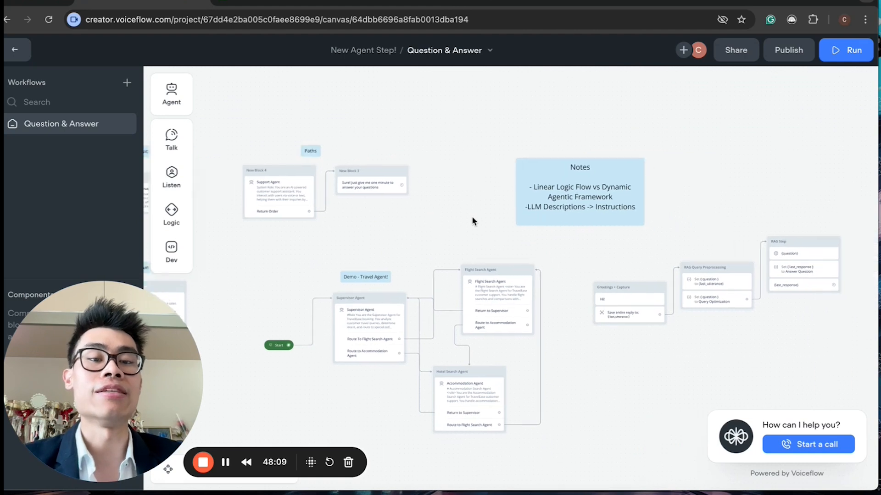
pyautogui.scroll(5, 472, 220)
pyautogui.scroll(-4, 472, 222)
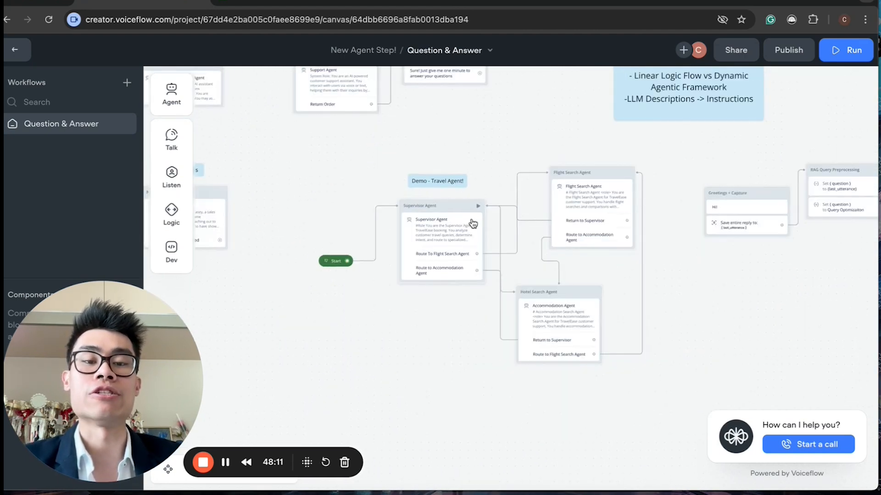
pyautogui.scroll(5, 472, 224)
pyautogui.scroll(-4, 473, 224)
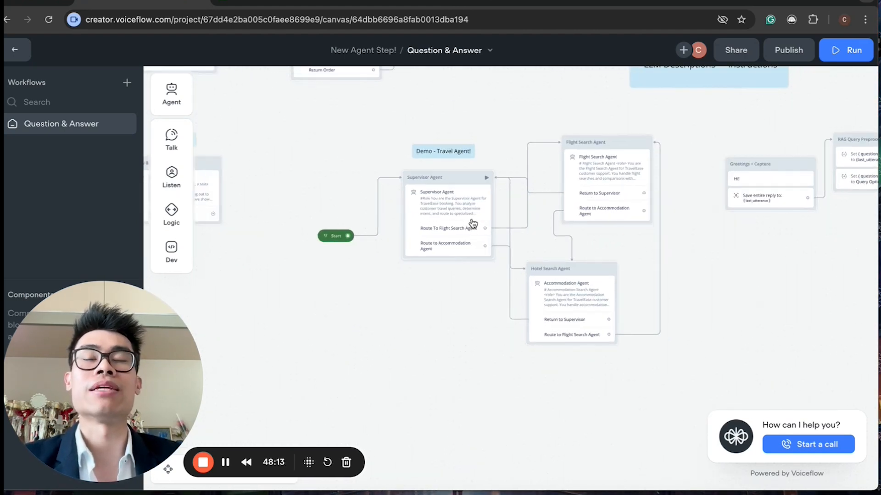
pyautogui.scroll(5, 473, 224)
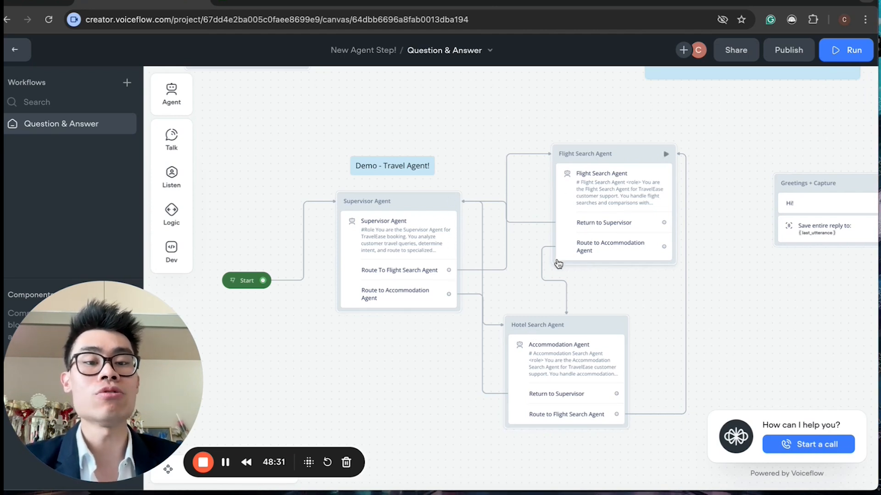
# Step: Pan around the travel demo workflow to review how the Supervisor, Flight Search and Hotel Search agents connect
pyautogui.scroll(-3, 558, 263)
pyautogui.scroll(3, 558, 264)
pyautogui.scroll(-1, 558, 264)
pyautogui.hscroll(-1, 558, 263)
pyautogui.scroll(1, 558, 264)
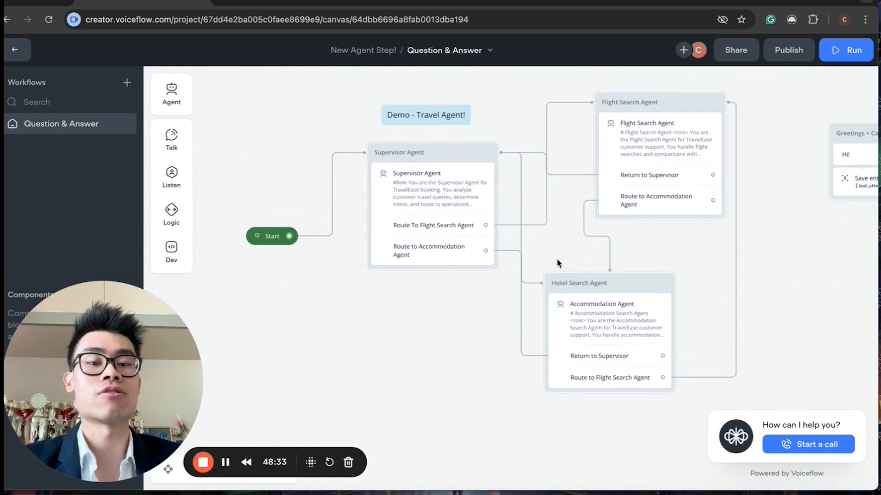
pyautogui.scroll(3, 558, 264)
pyautogui.hscroll(-1, 558, 264)
pyautogui.scroll(2, 558, 264)
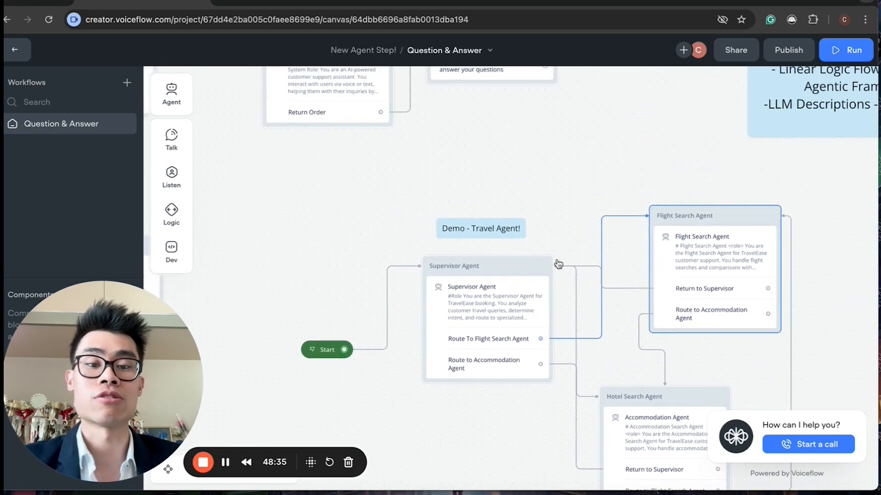
pyautogui.scroll(-3, 559, 264)
pyautogui.hscroll(3, 559, 264)
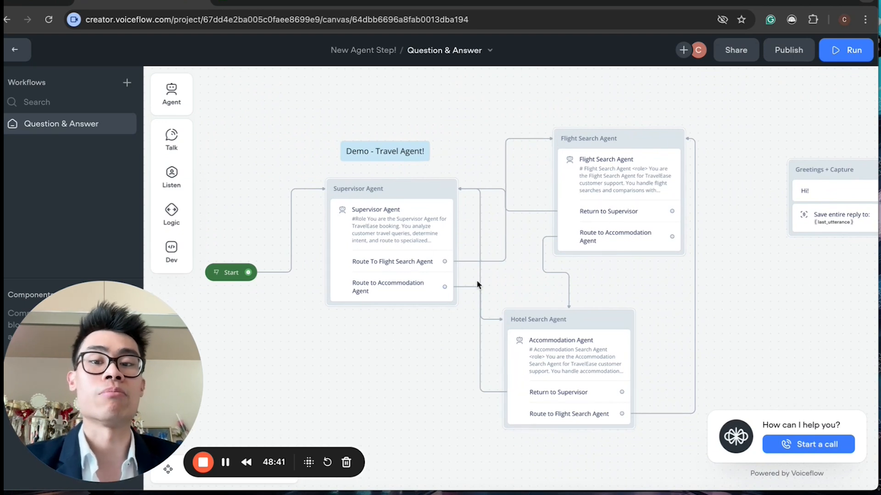
pyautogui.scroll(3, 478, 282)
pyautogui.hscroll(-2, 477, 281)
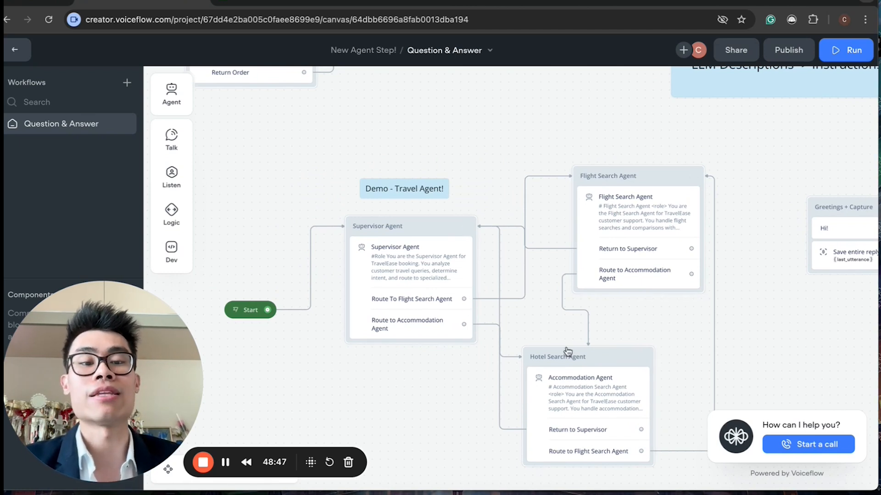
# Step: Nudge the Hotel Search Agent and Supervisor Agent blocks slightly to tidy the travel demo layout
pyautogui.moveTo(592, 364); pyautogui.dragTo(611, 367)
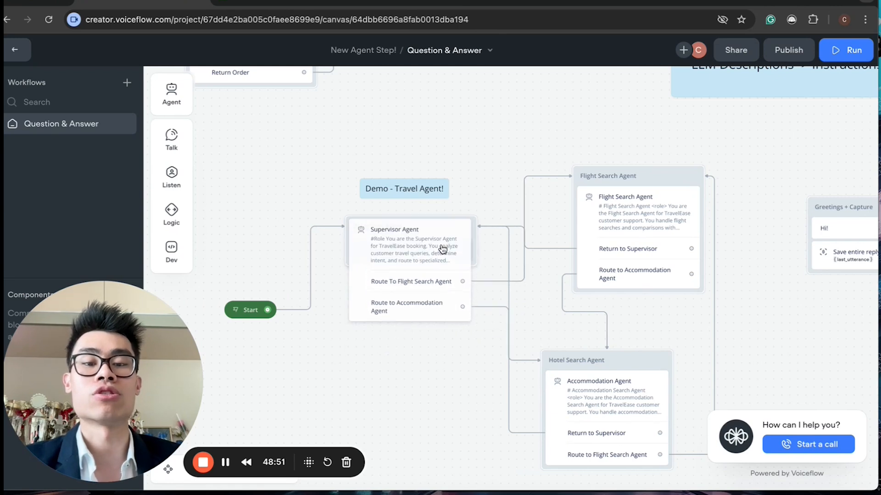
pyautogui.moveTo(435, 226); pyautogui.dragTo(416, 247)
pyautogui.scroll(2, 468, 310)
pyautogui.scroll(-4, 468, 311)
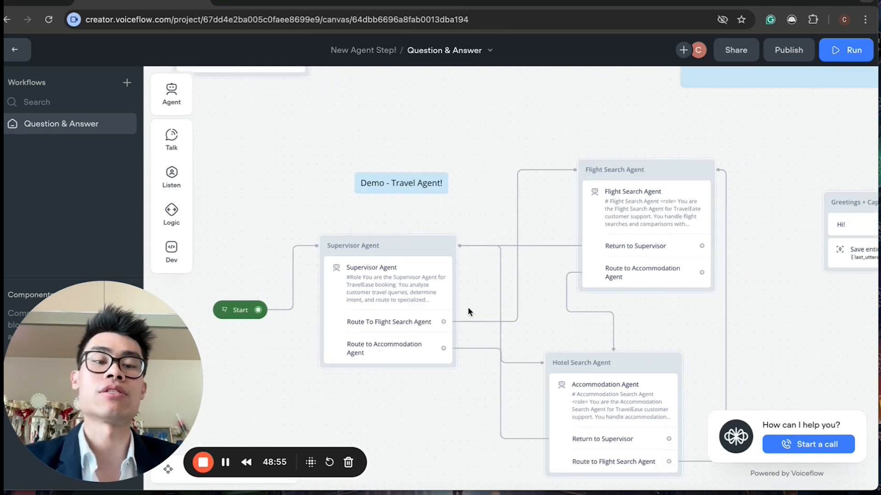
pyautogui.scroll(2, 468, 310)
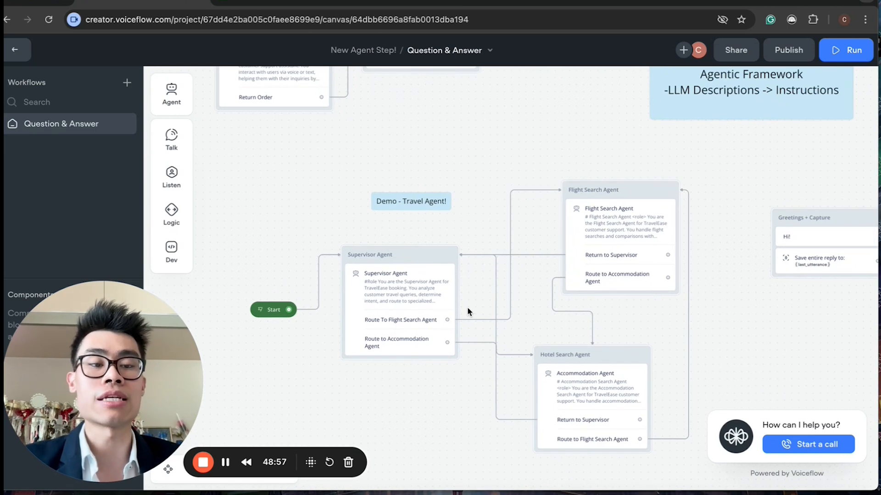